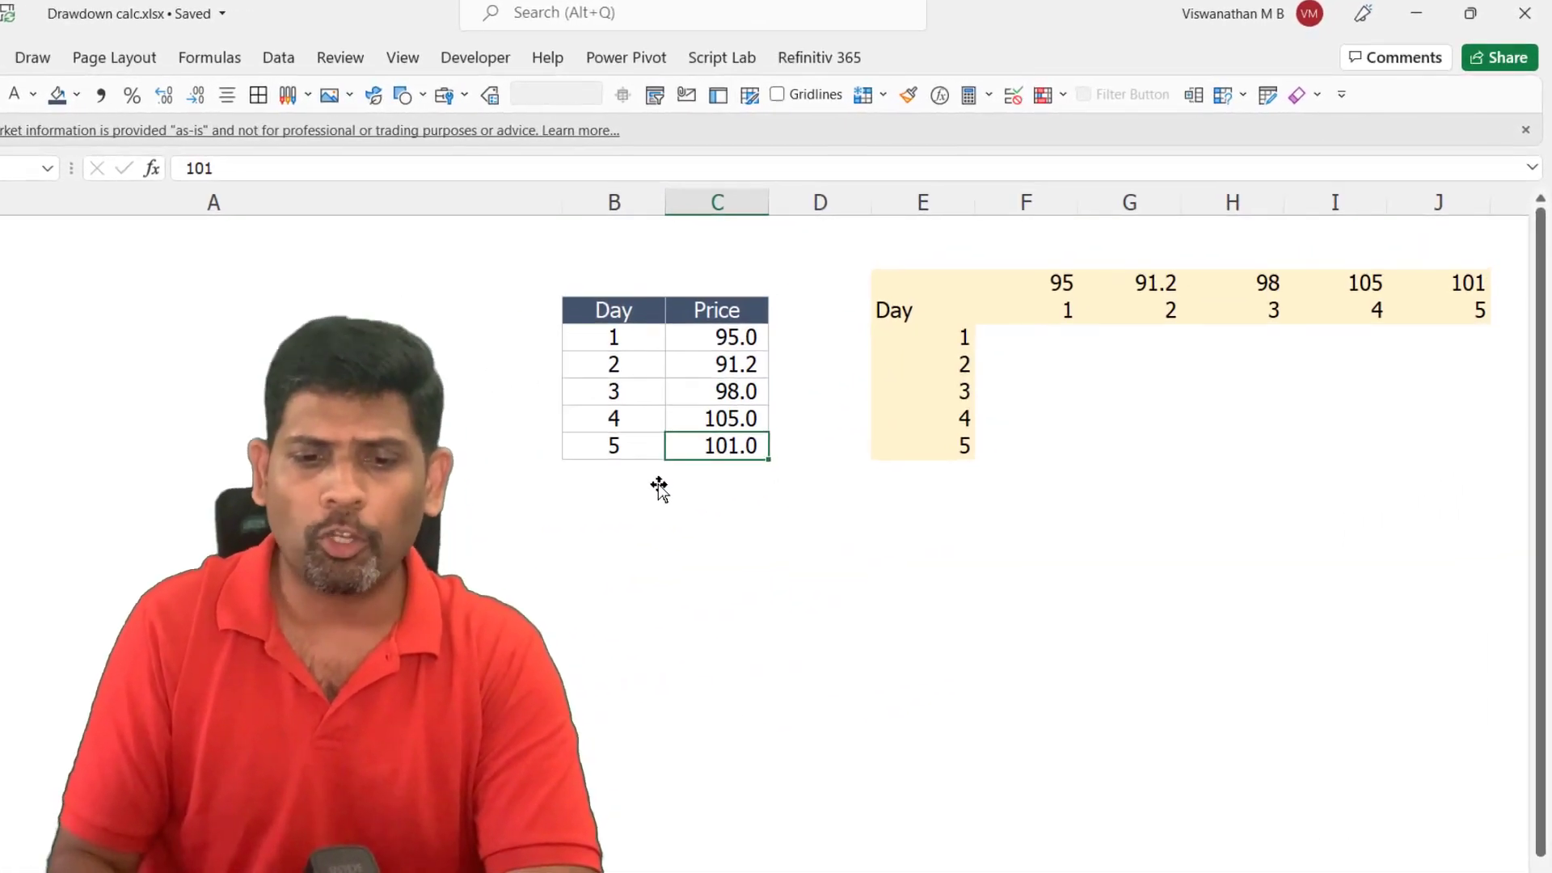
- Examine the daily prices in the Price column from day 1 to day 5, comparing possible buy and sell days
key(Up)
key(Up)
key(Up)
key(Up)
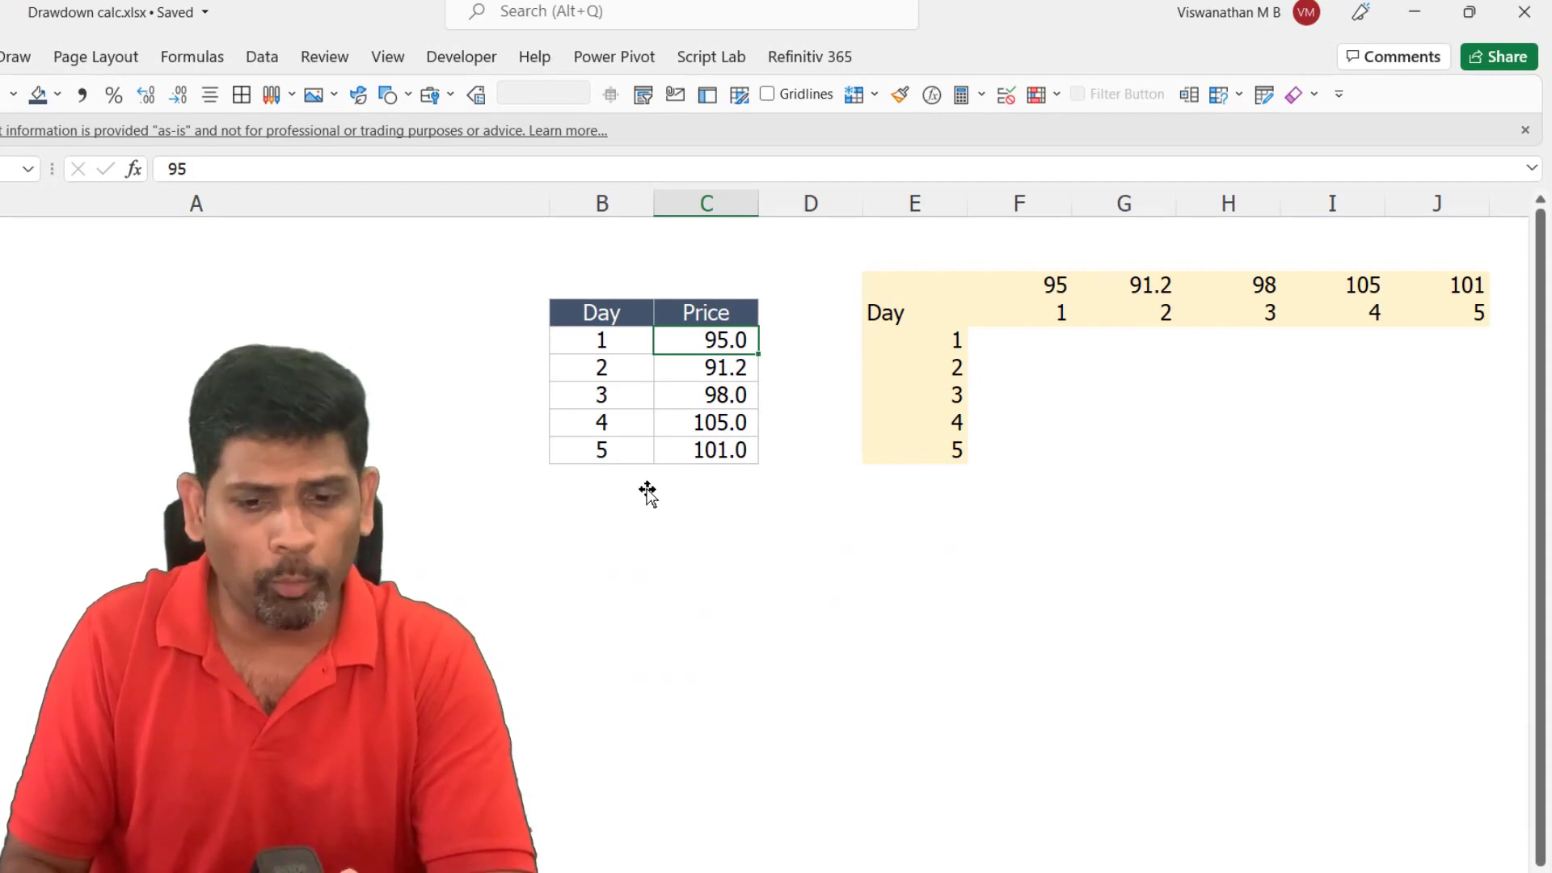
key(Down)
key(Down)
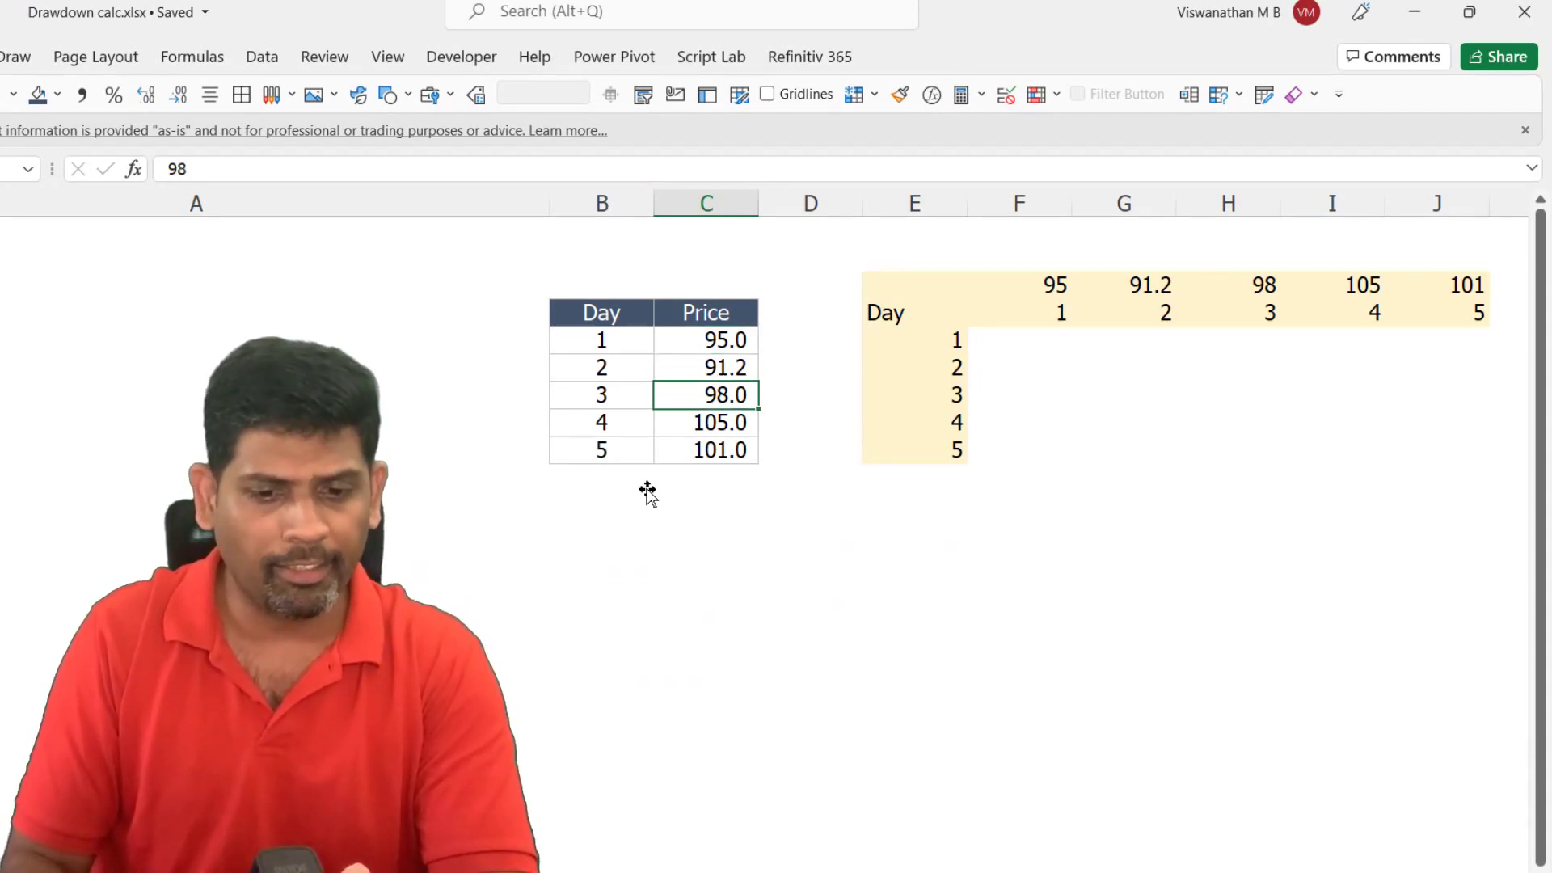
key(Down)
key(Down)
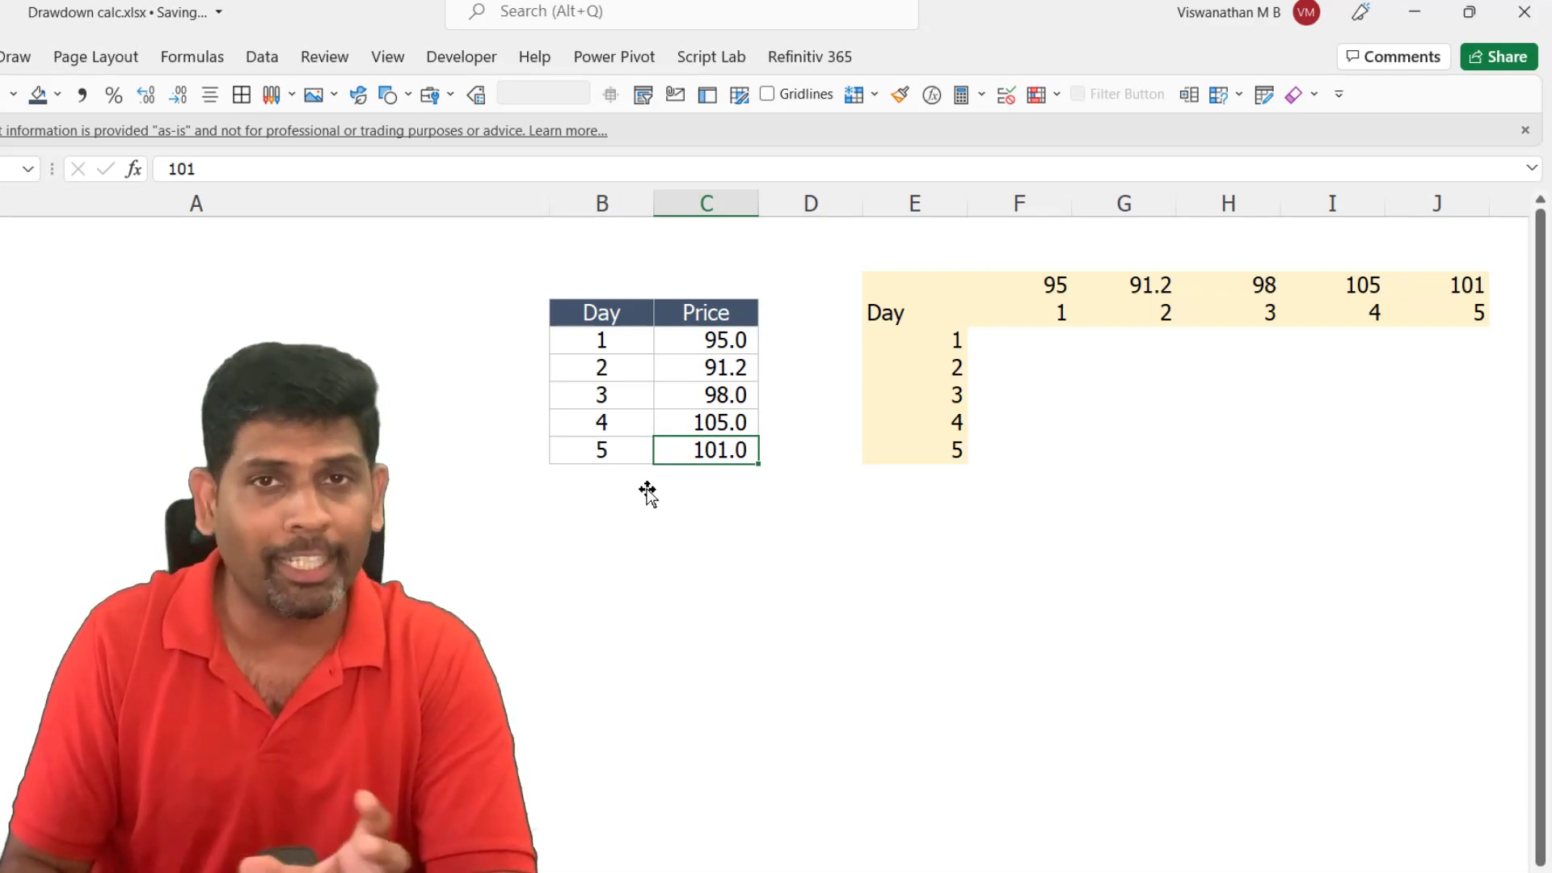
key(Up)
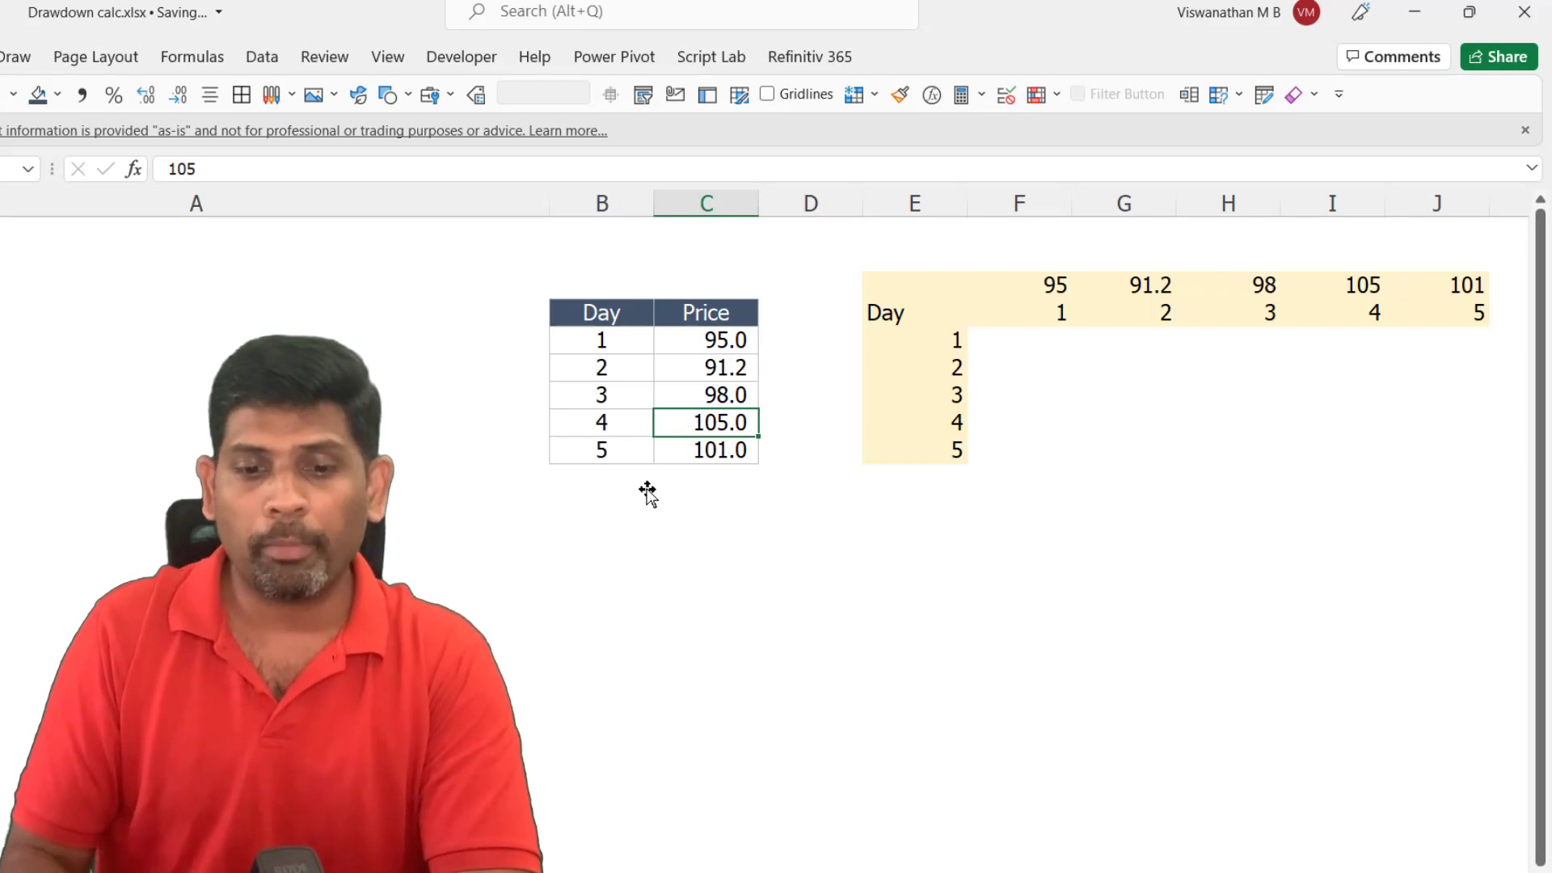
key(Up)
key(Up)
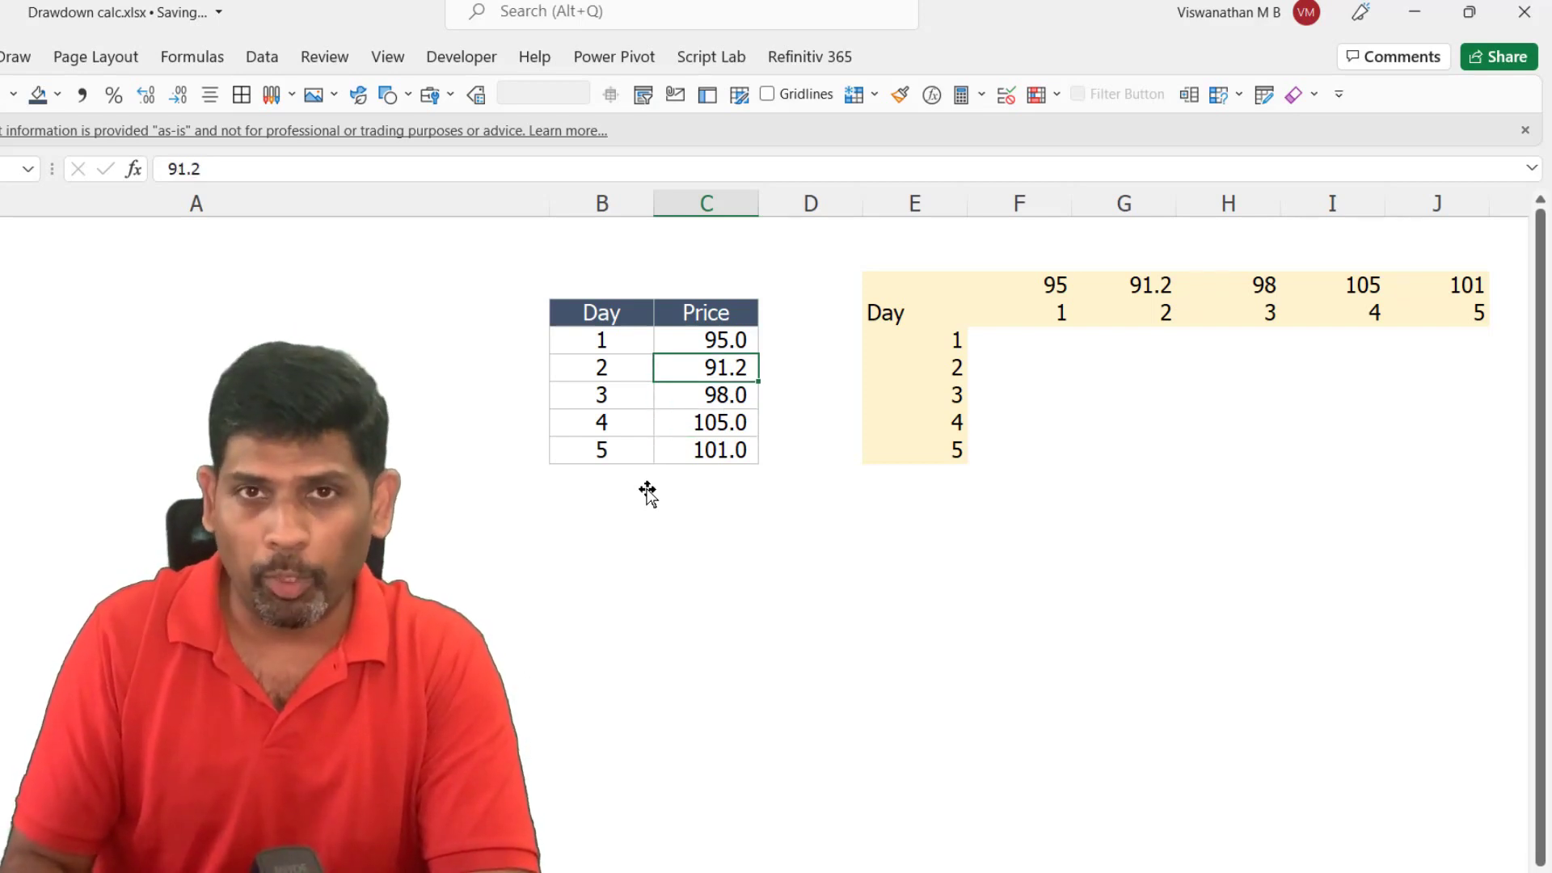
key(Down)
key(Down)
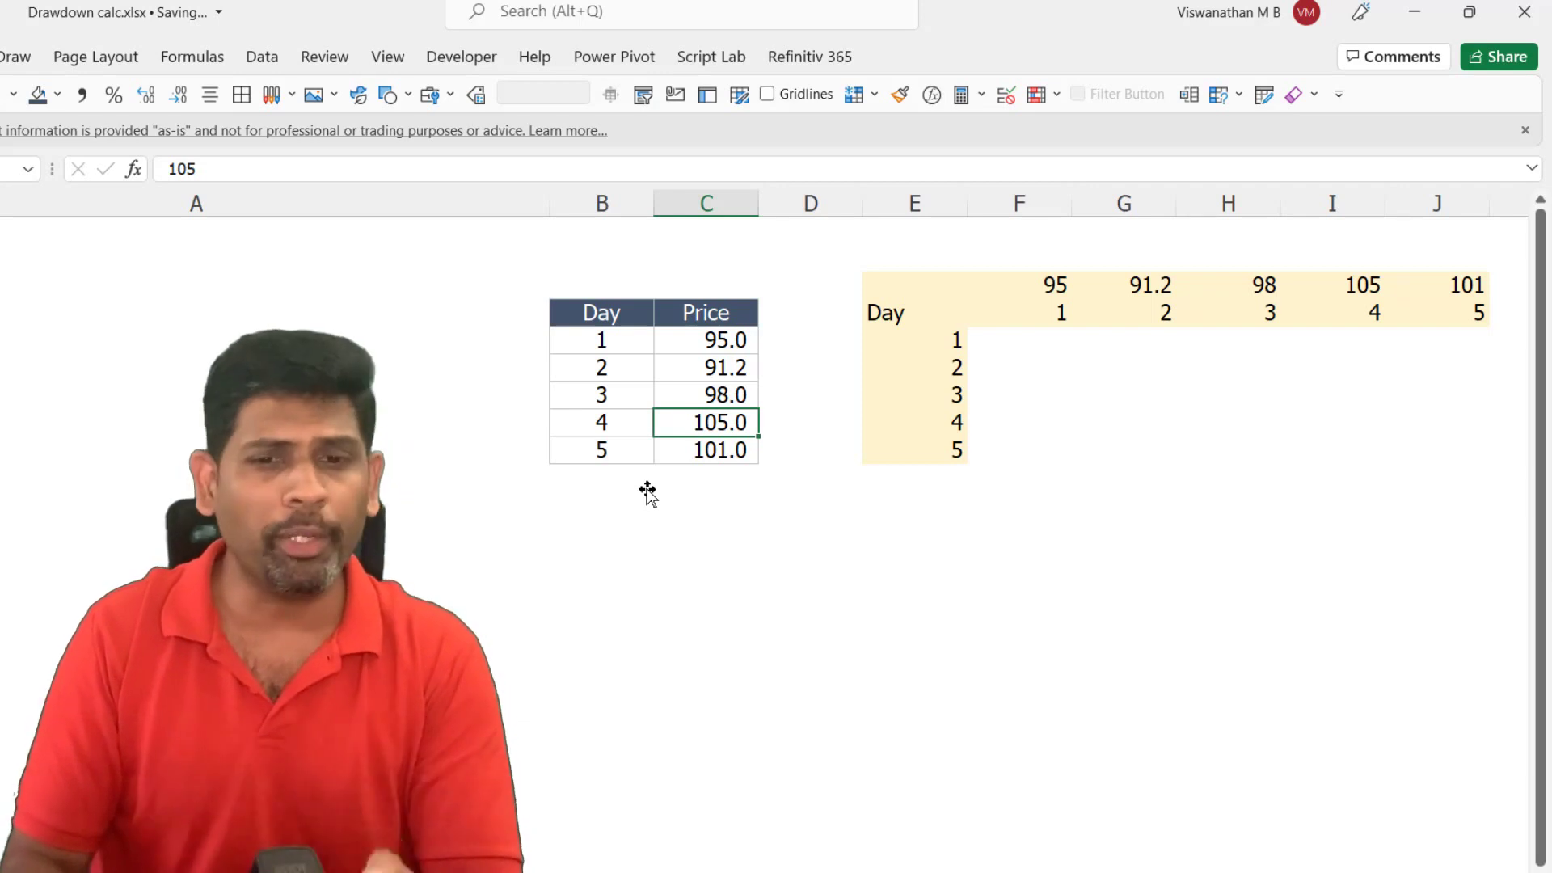
key(Down)
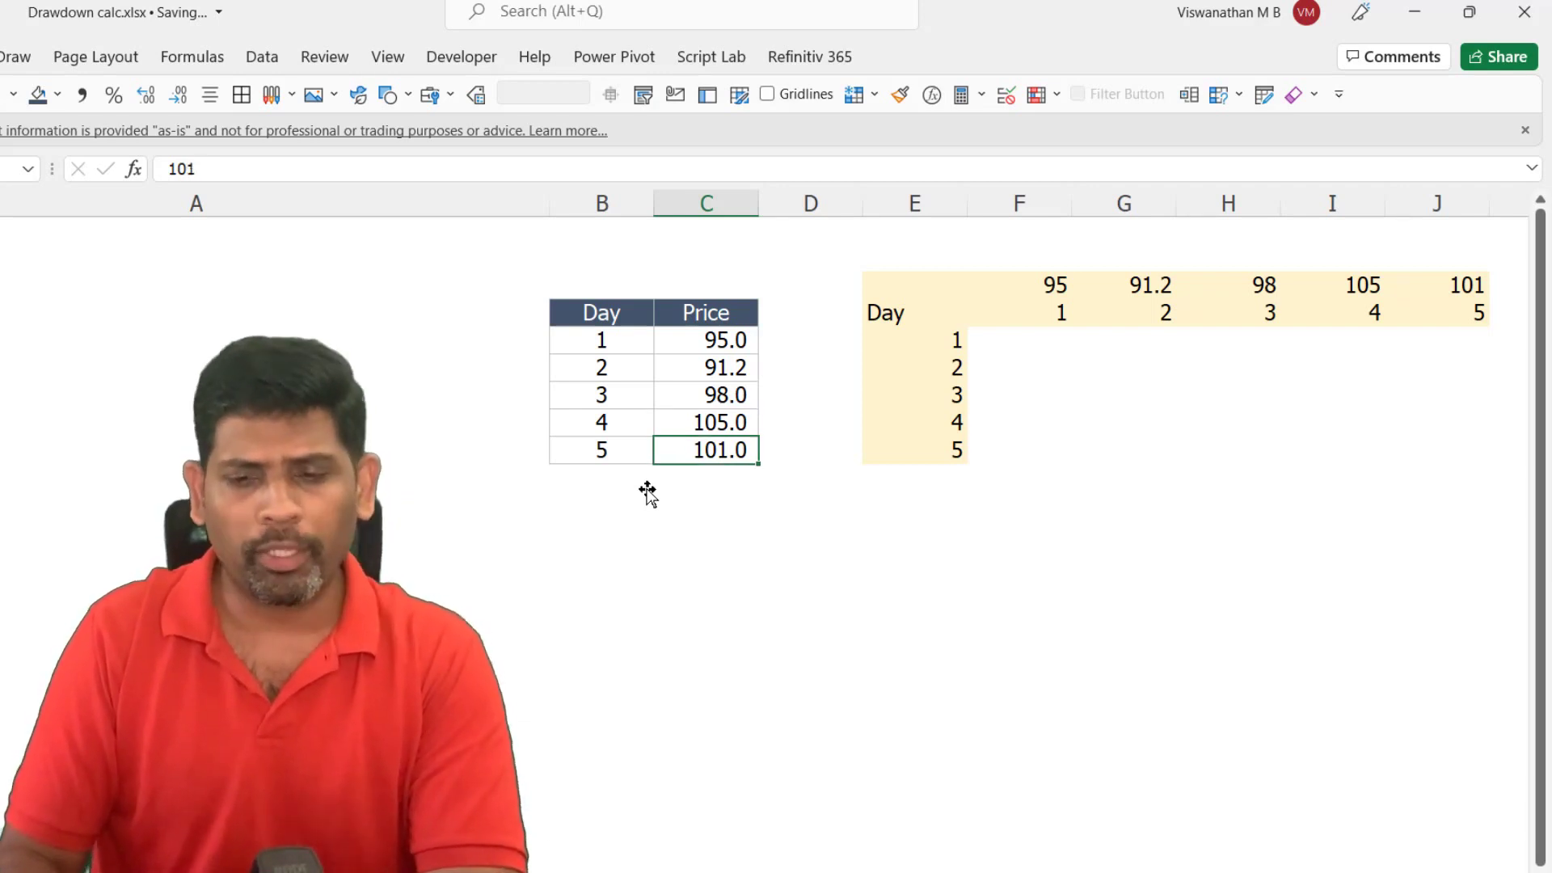
- In I9, enter =$C9-I$3 to subtract the day 4 price from the day 5 price, locking the price column and header row
key(Right)
key(Right)
key(Right)
key(Right)
key(Right)
key(Right)
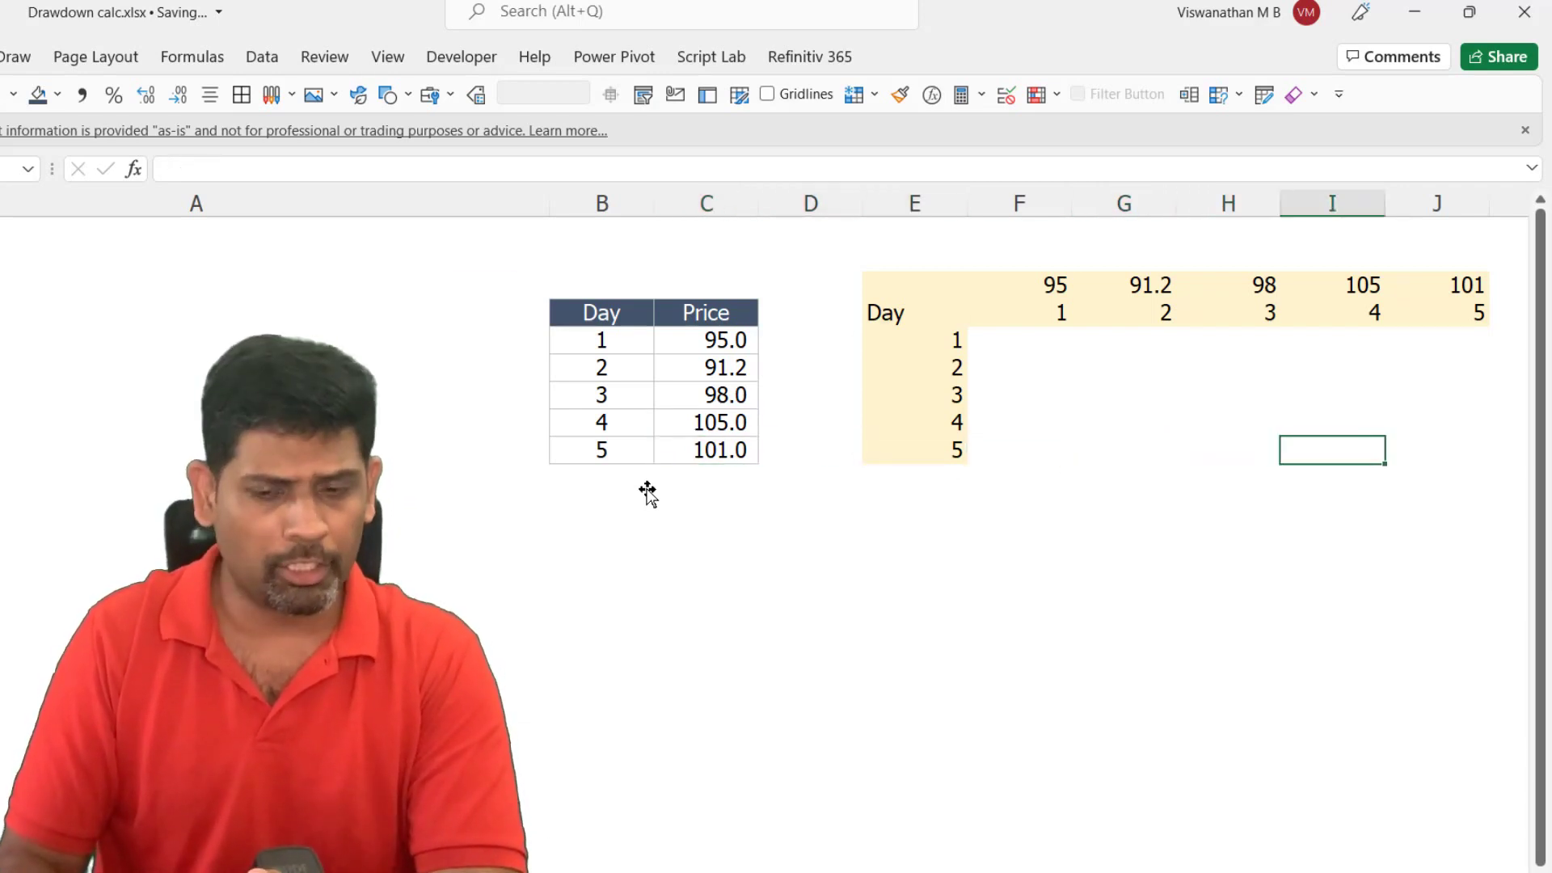
text(=)
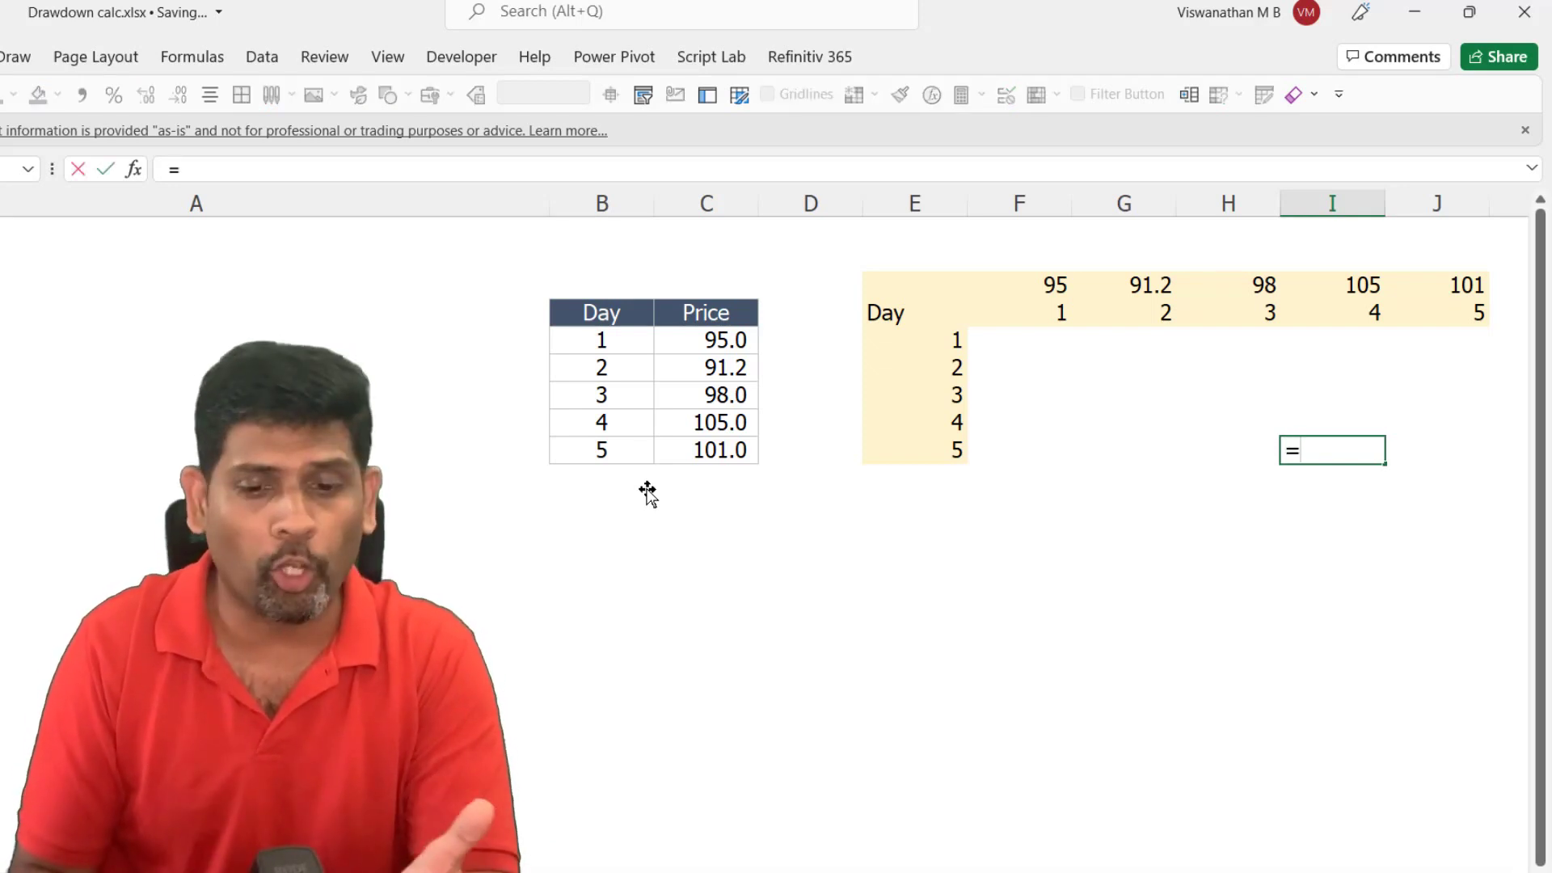
key(Left)
key(Left)
key(Left)
key(Left)
key(Left)
key(Left)
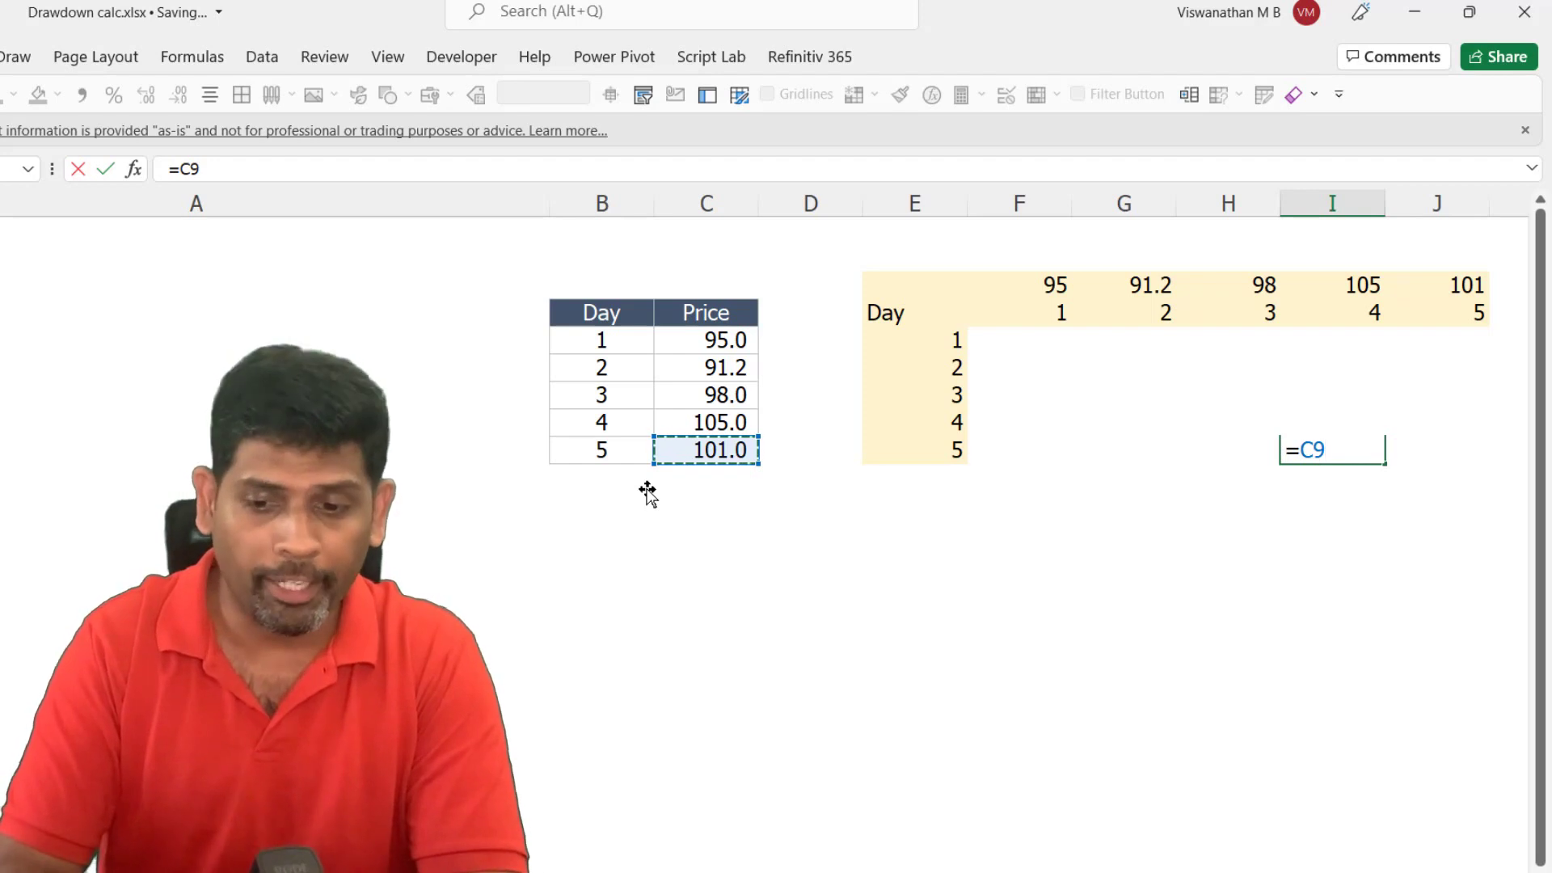
key(F4)
key(F4)
key(F4)
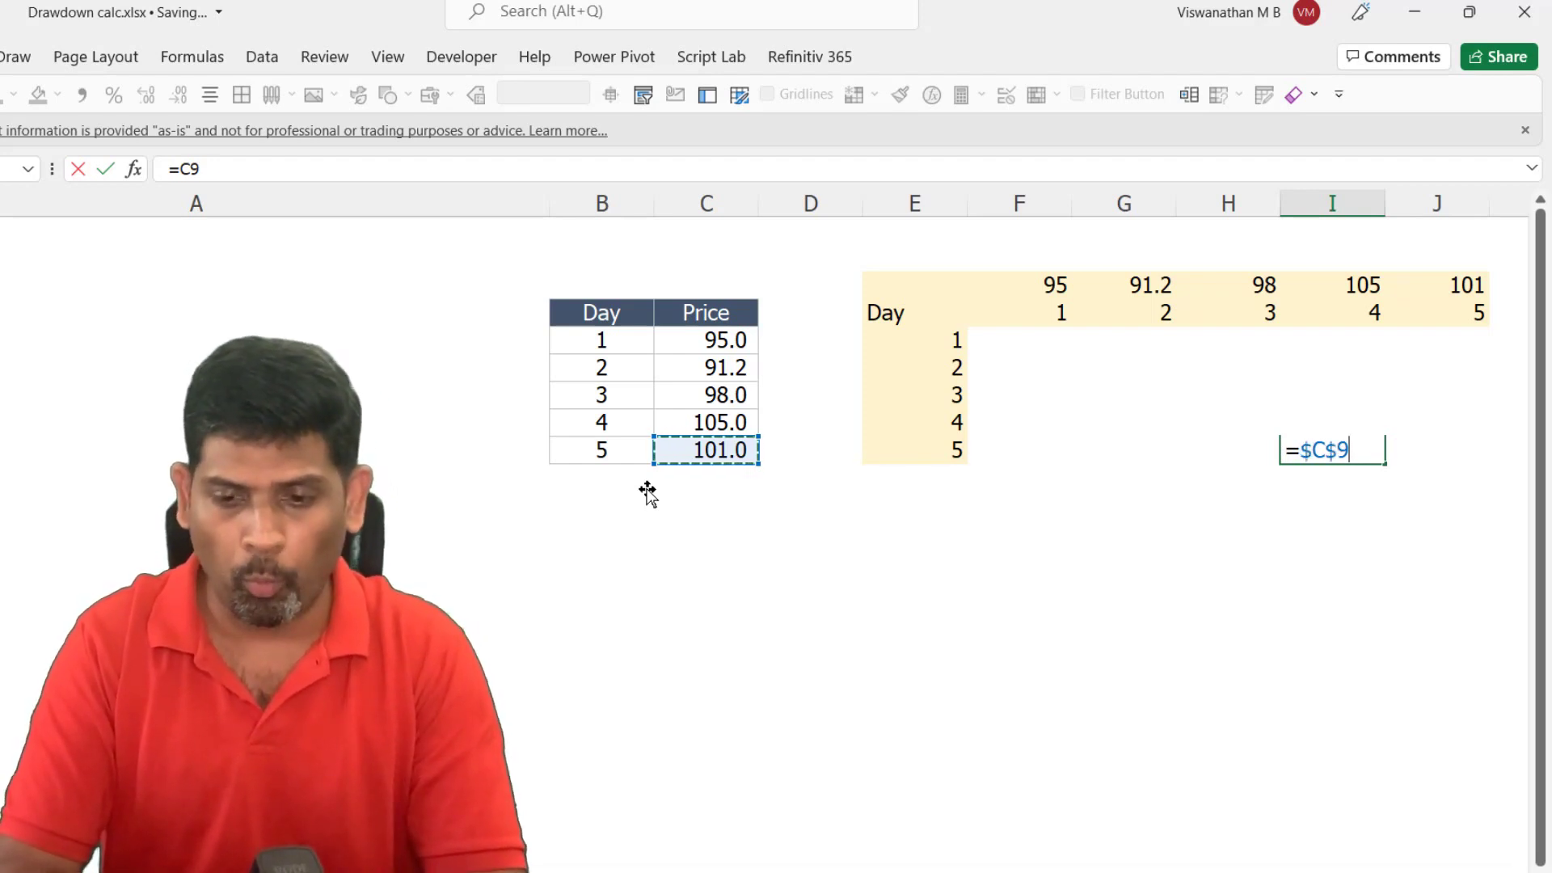
text(-)
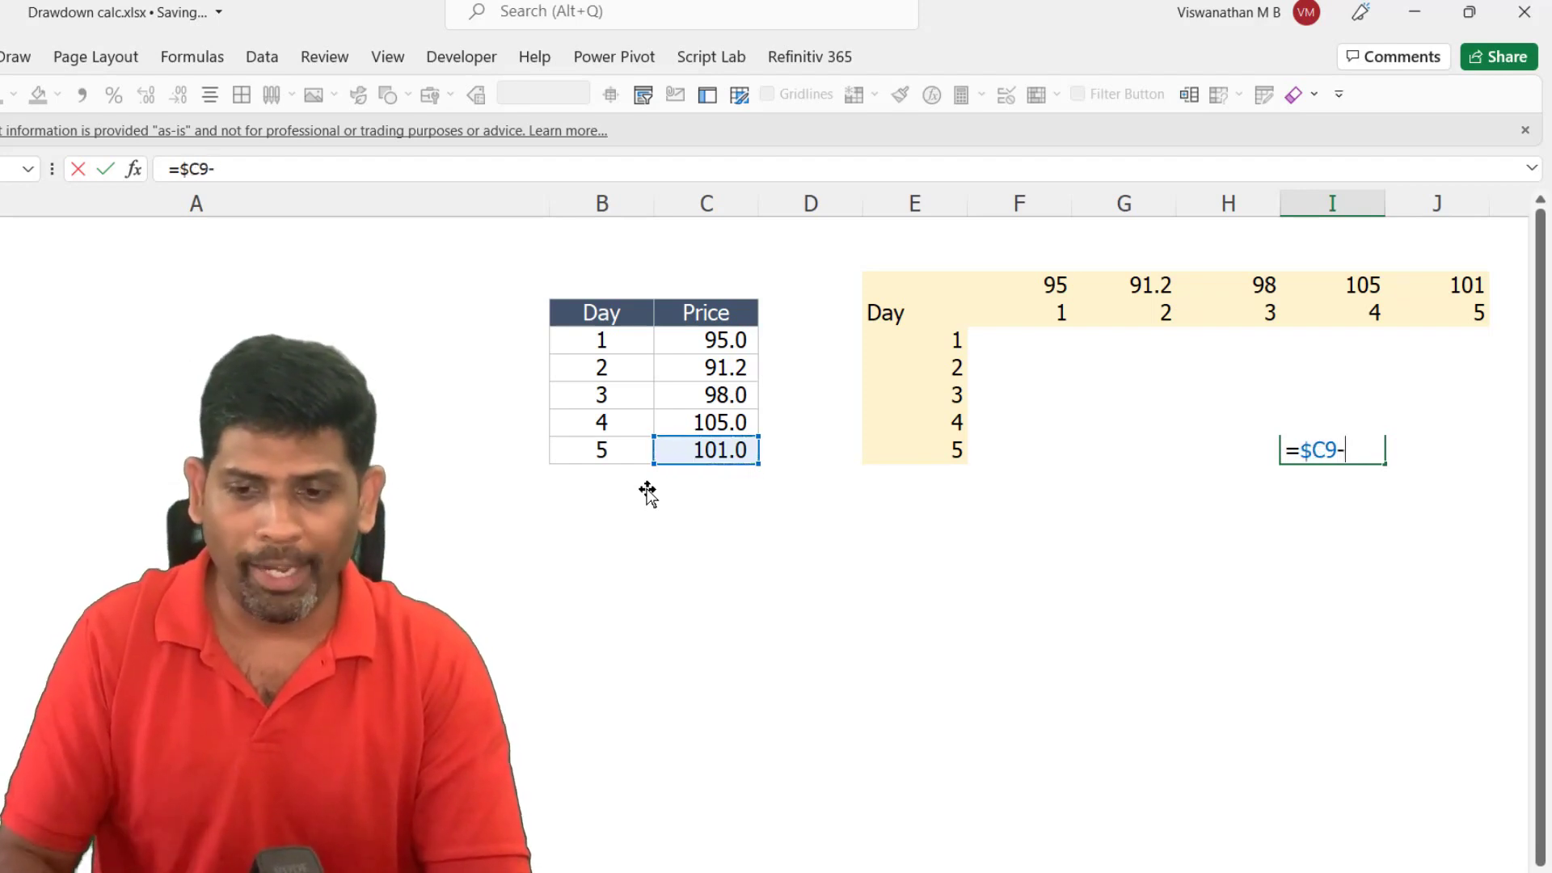
key(Up)
key(Up)
key(Up)
key(Up)
key(Up)
key(Up)
key(F4)
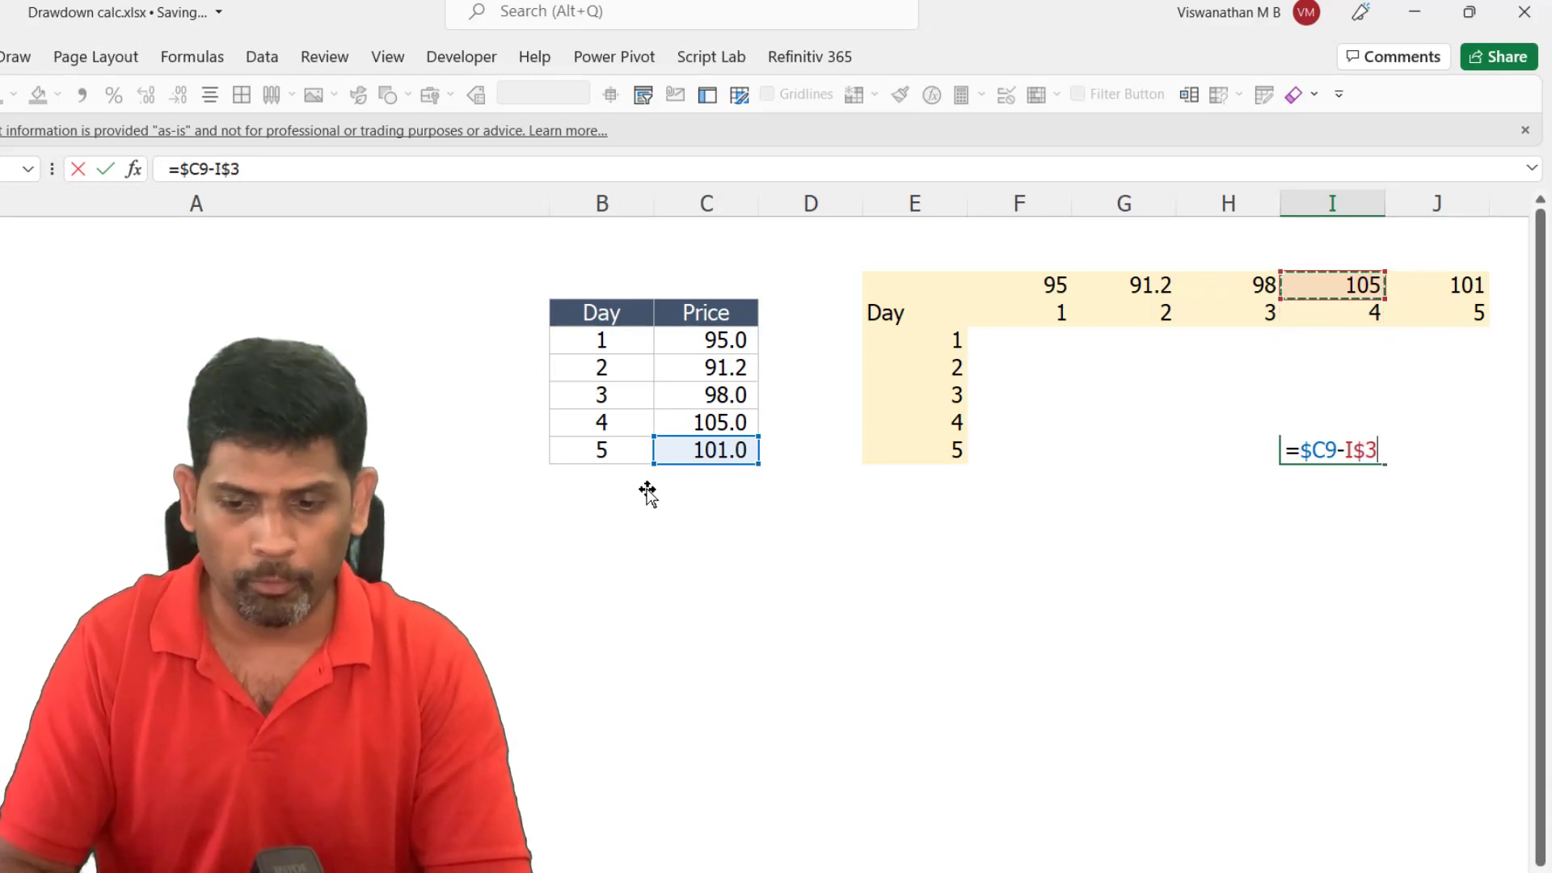
key(Return)
key(Up)
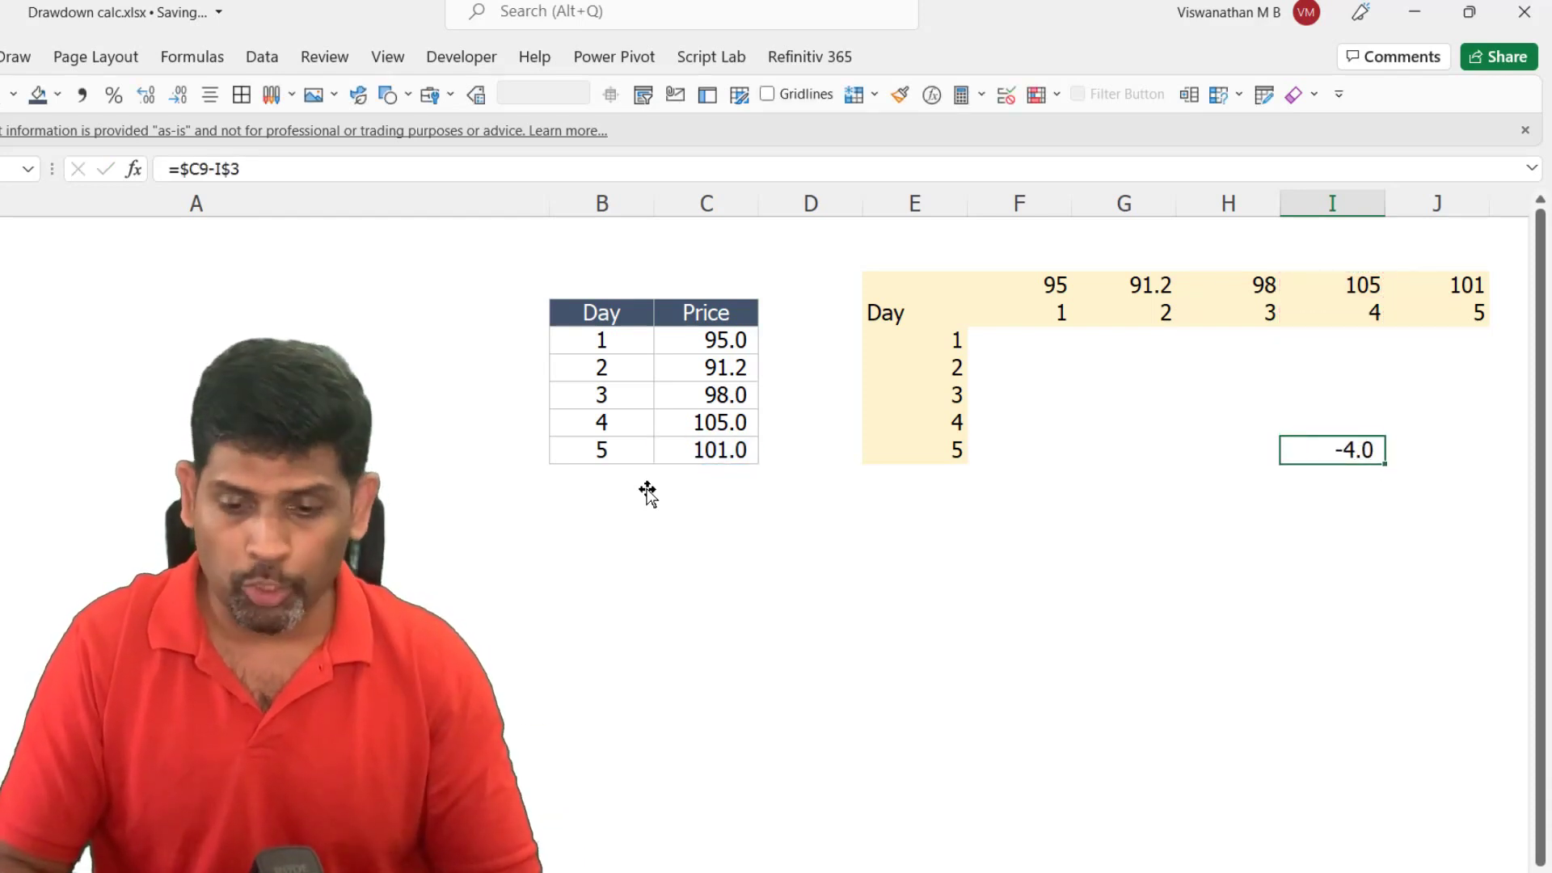
- Copy the difference formula from I9 into H9, G9 and F9 to complete the day 5 row
key(ctrl+c)
key(Left)
key(ctrl+v)
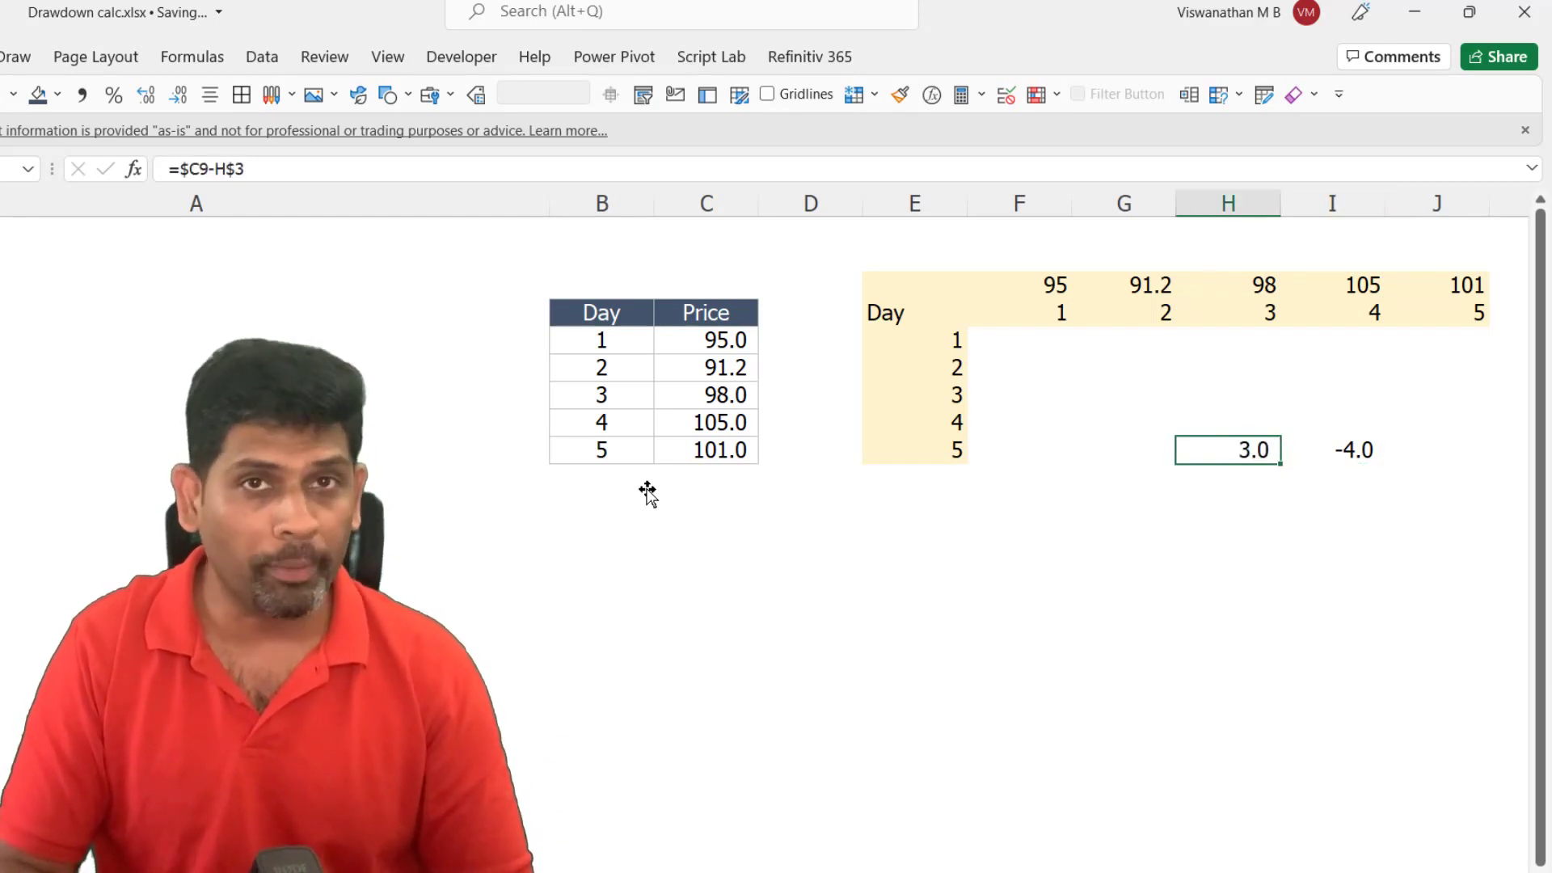
key(Left)
key(ctrl+v)
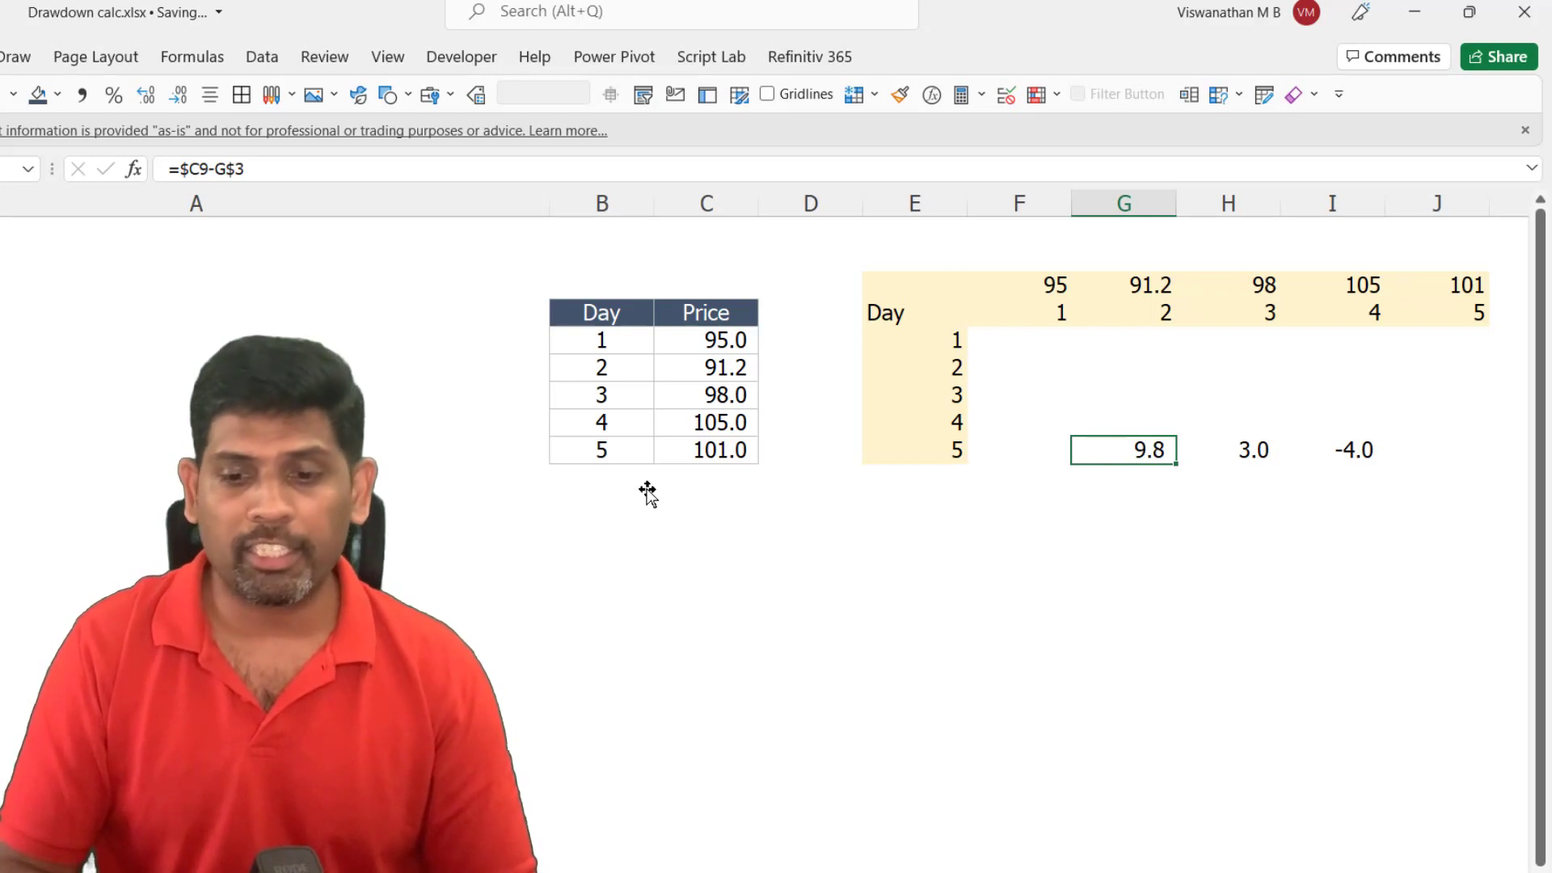
key(Left)
key(ctrl+v)
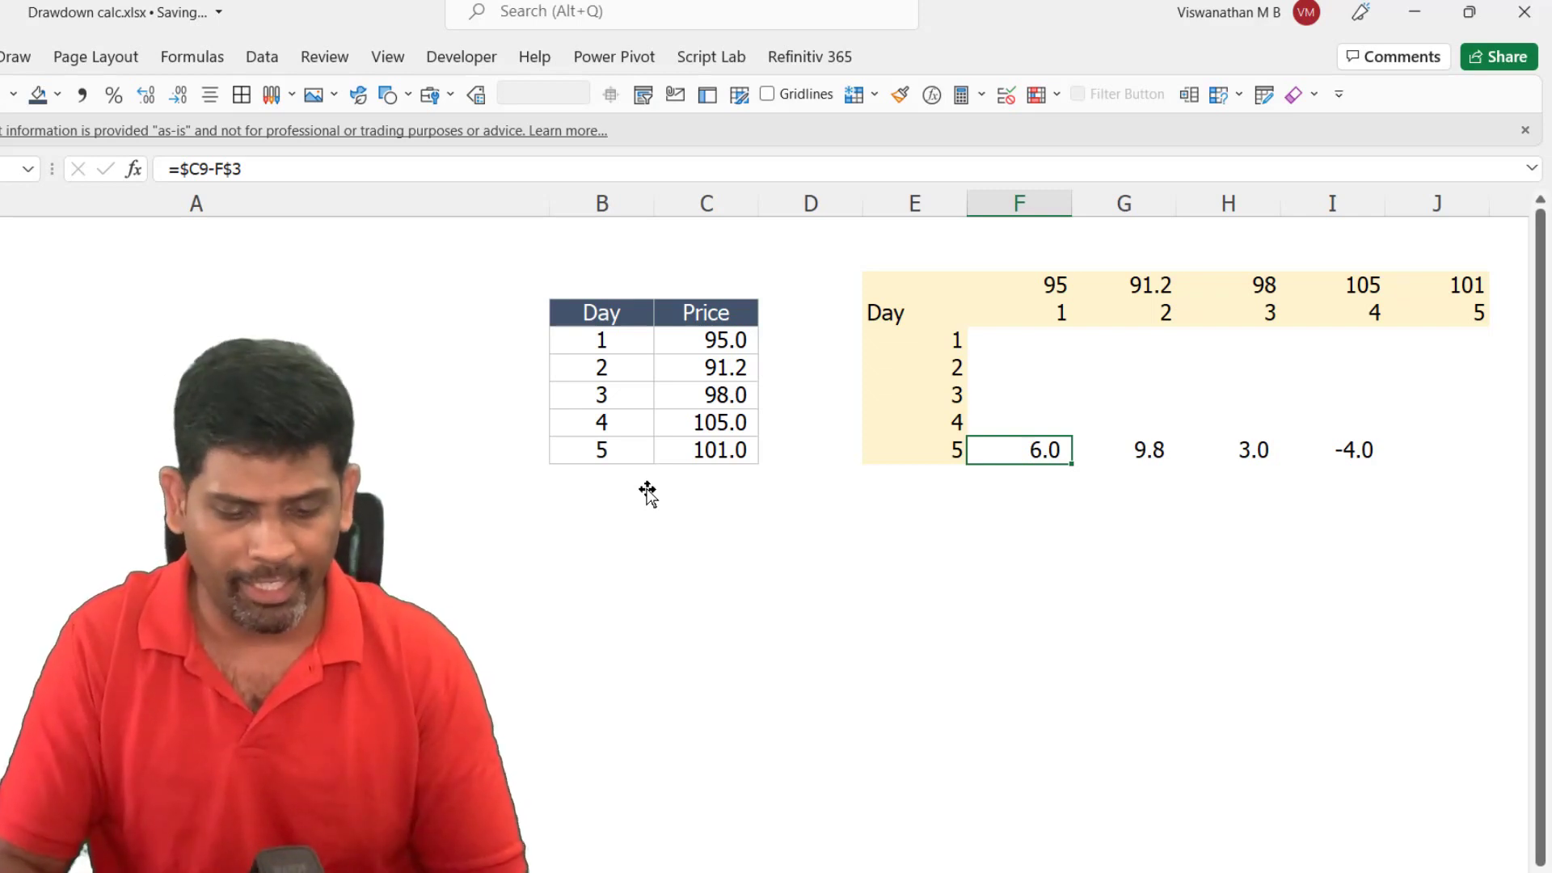
- Copy the formula from F9 into F8:H8 to fill the day 4 row for days 1 to 3
key(ctrl+c)
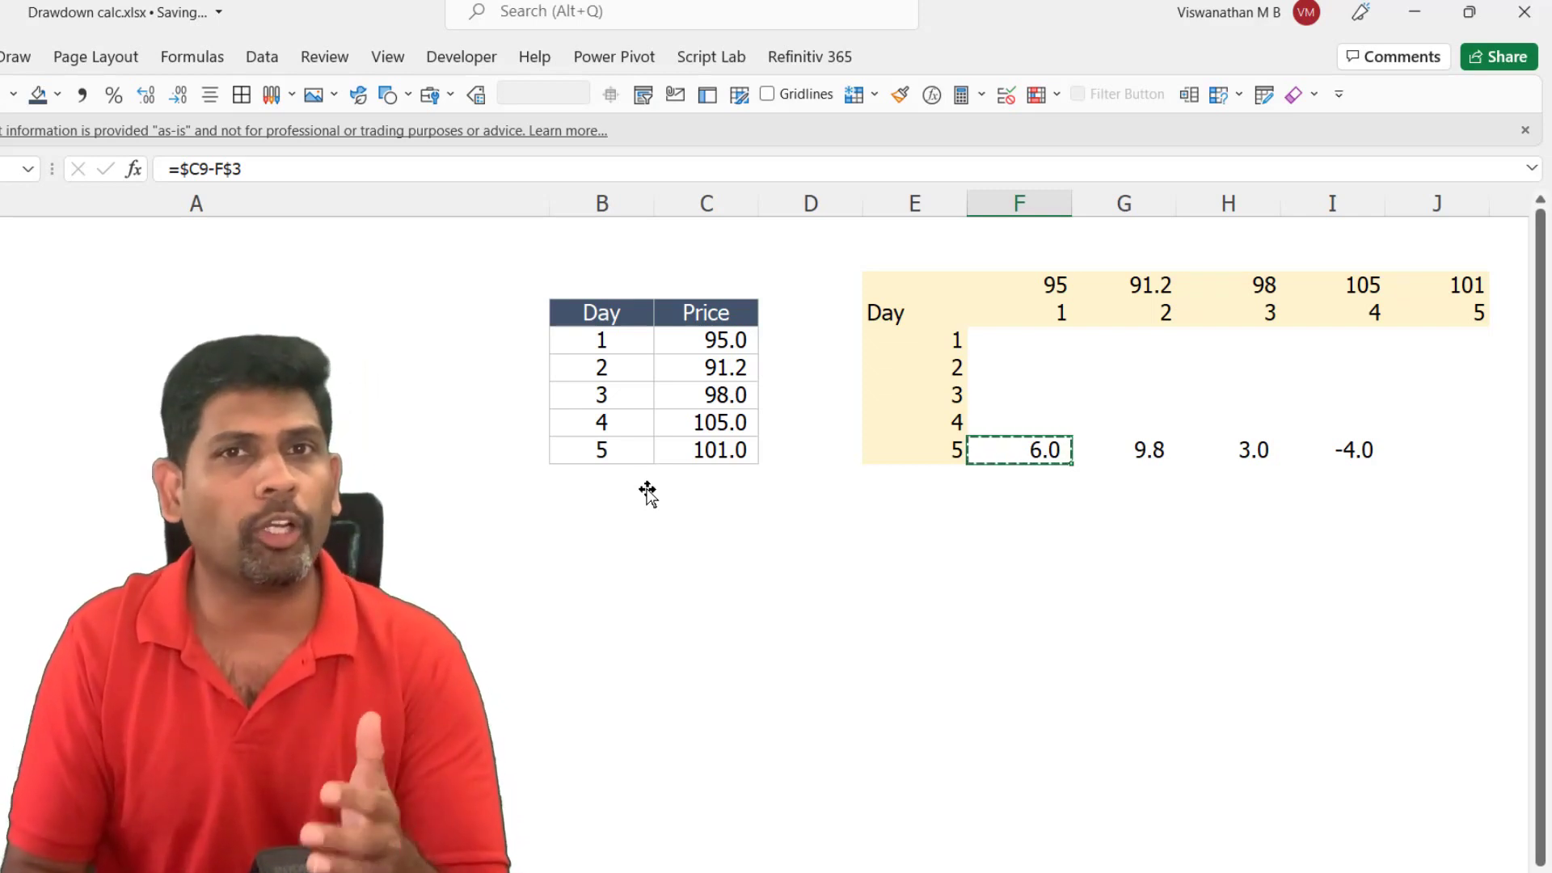
key(Up)
key(shift+Right)
key(shift+Right)
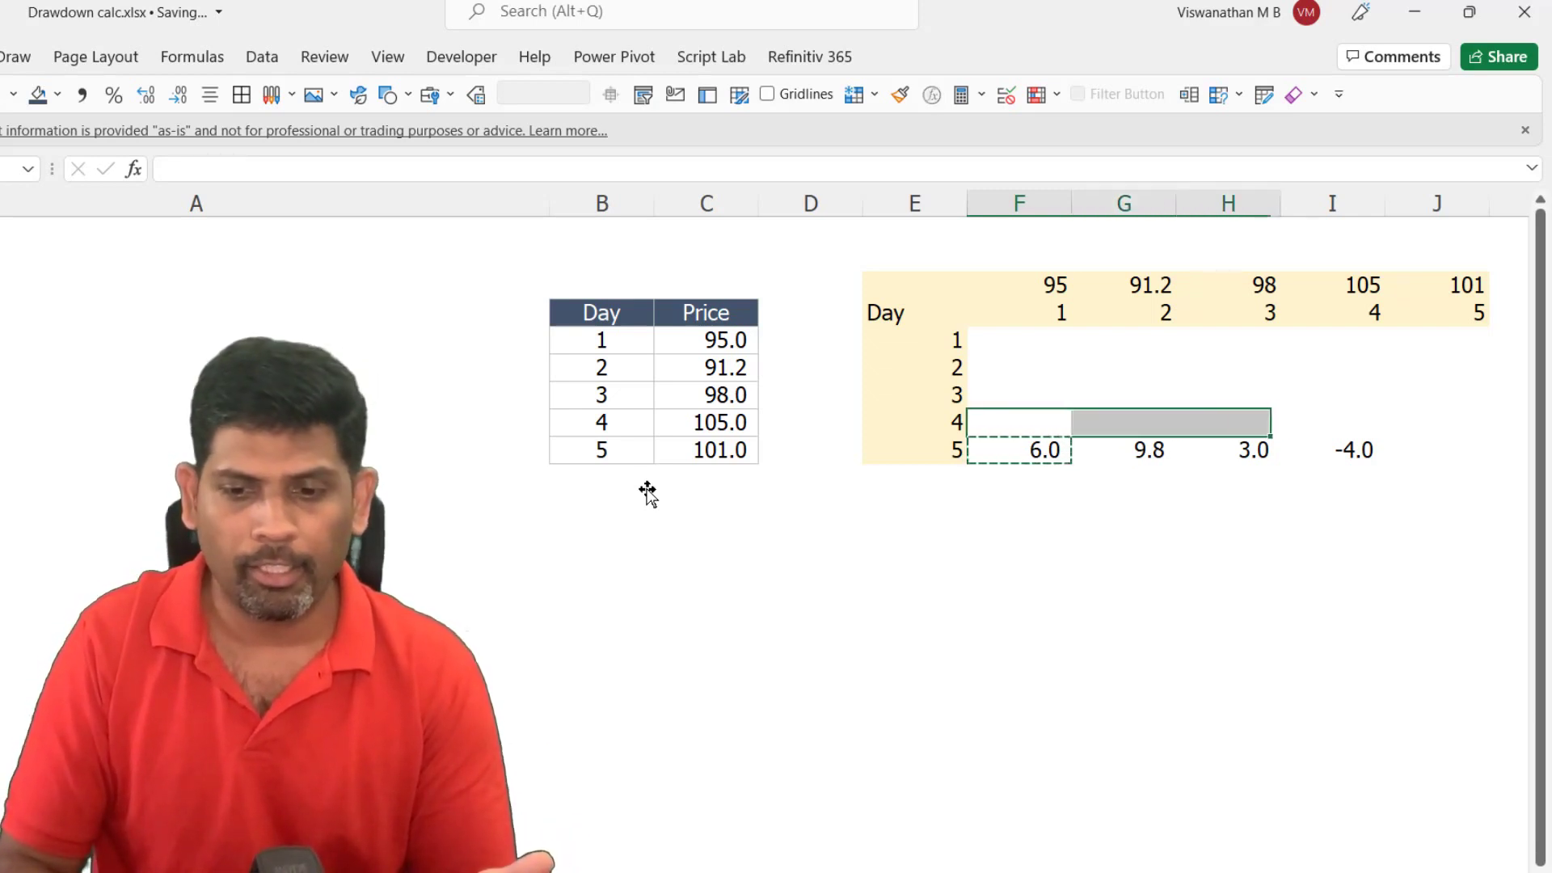
key(Return)
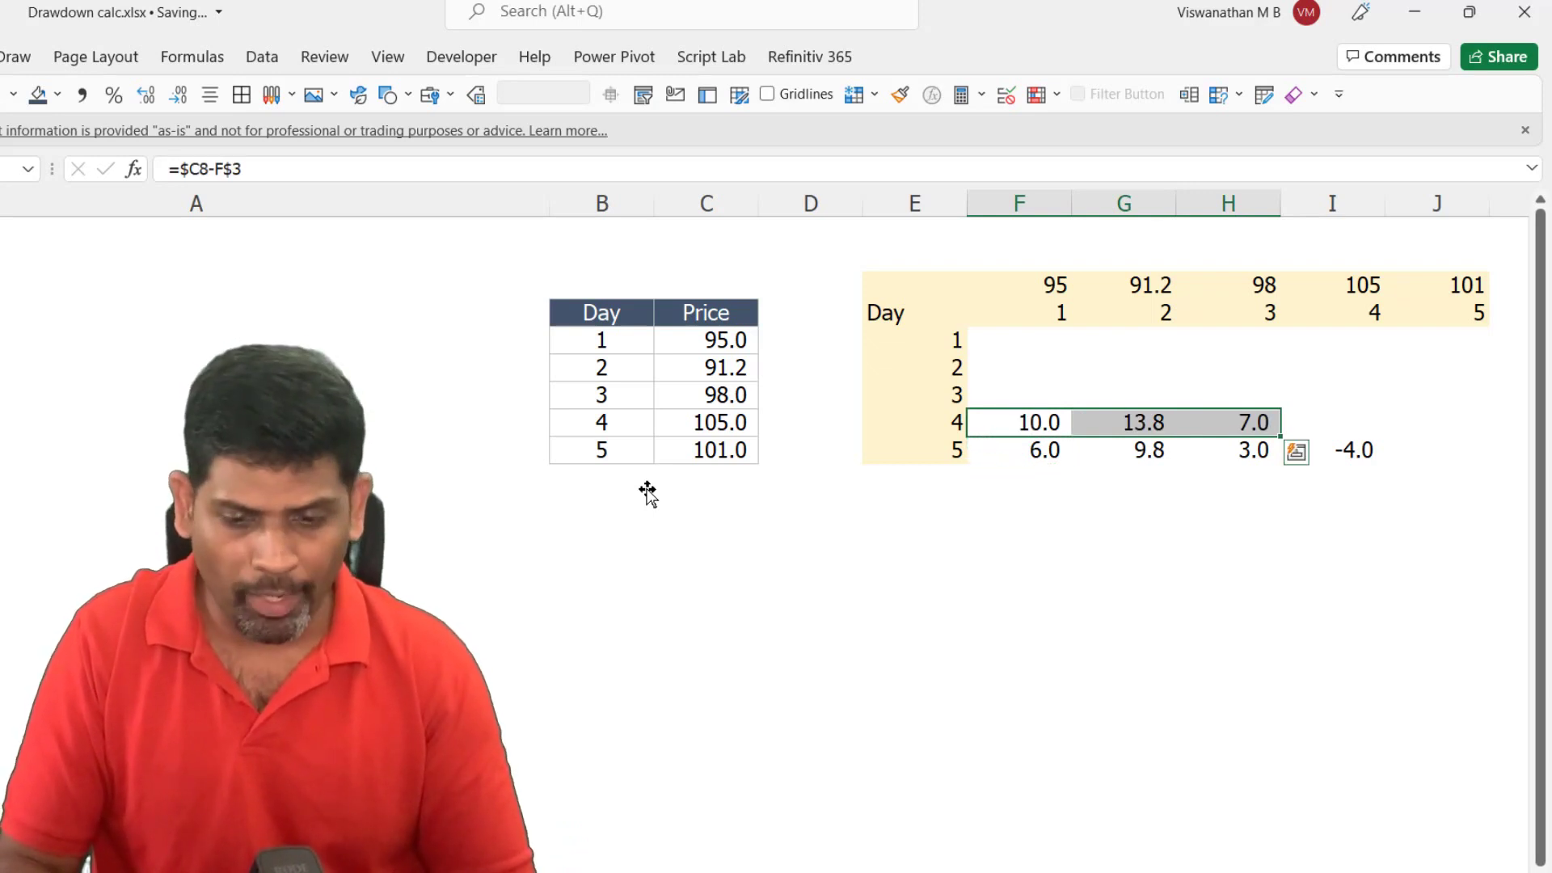
- Copy the day 4 formulas in F8:H8 up into the day 3 row, F7:H7
key(ctrl+c)
key(Up)
key(shift+Right)
key(shift+Right)
key(Return)
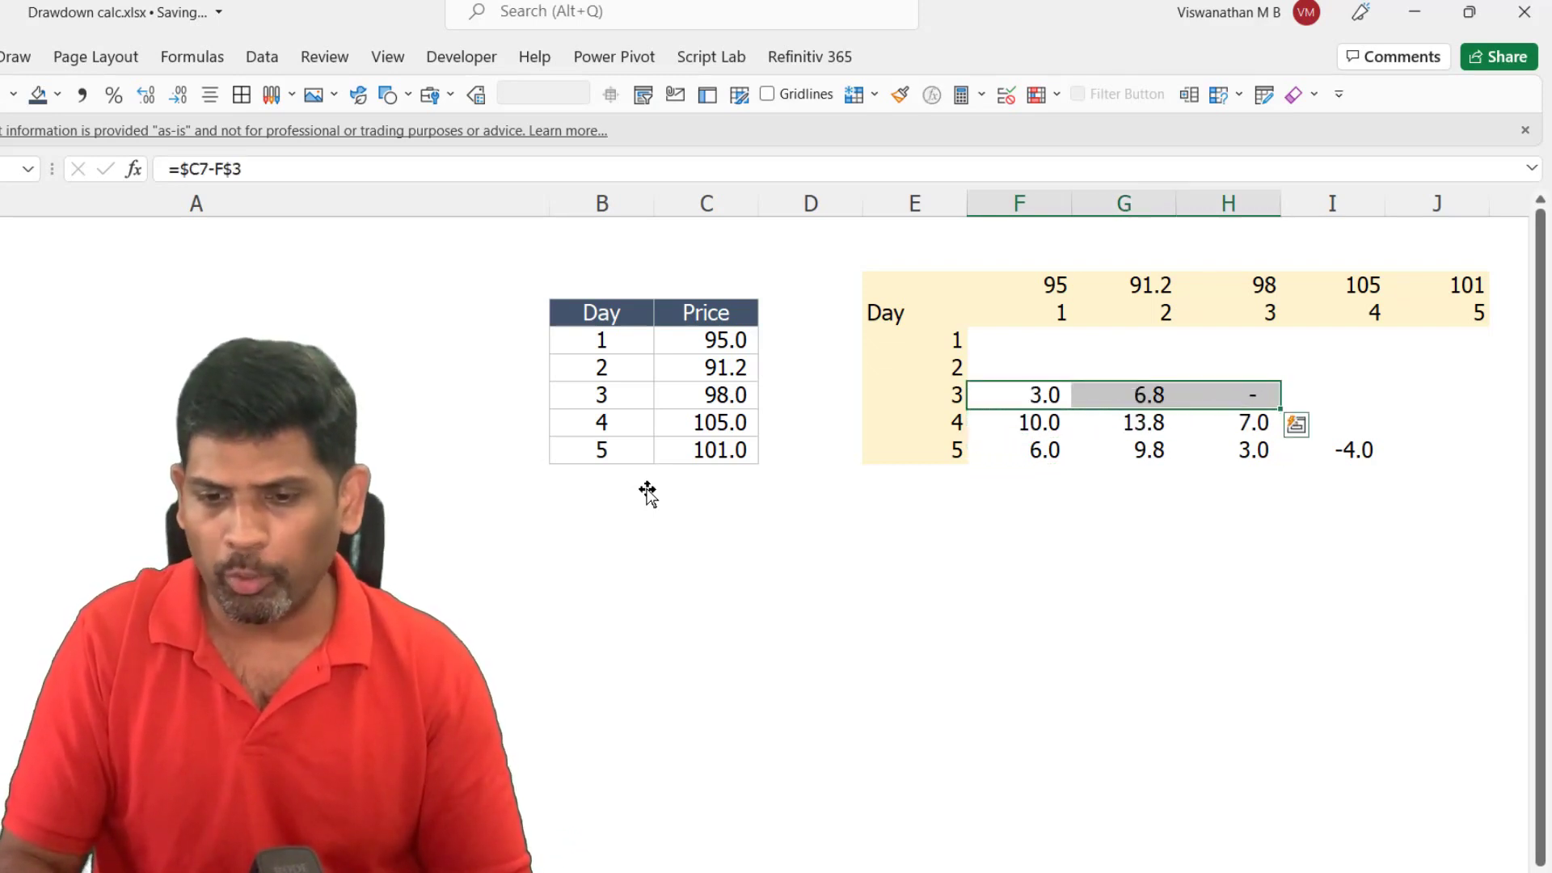
- Copy the formula from F7 into F6 to calculate the day 2 minus day 1 difference
key(shift+Left)
key(shift+Left)
key(ctrl+c)
key(Up)
key(Return)
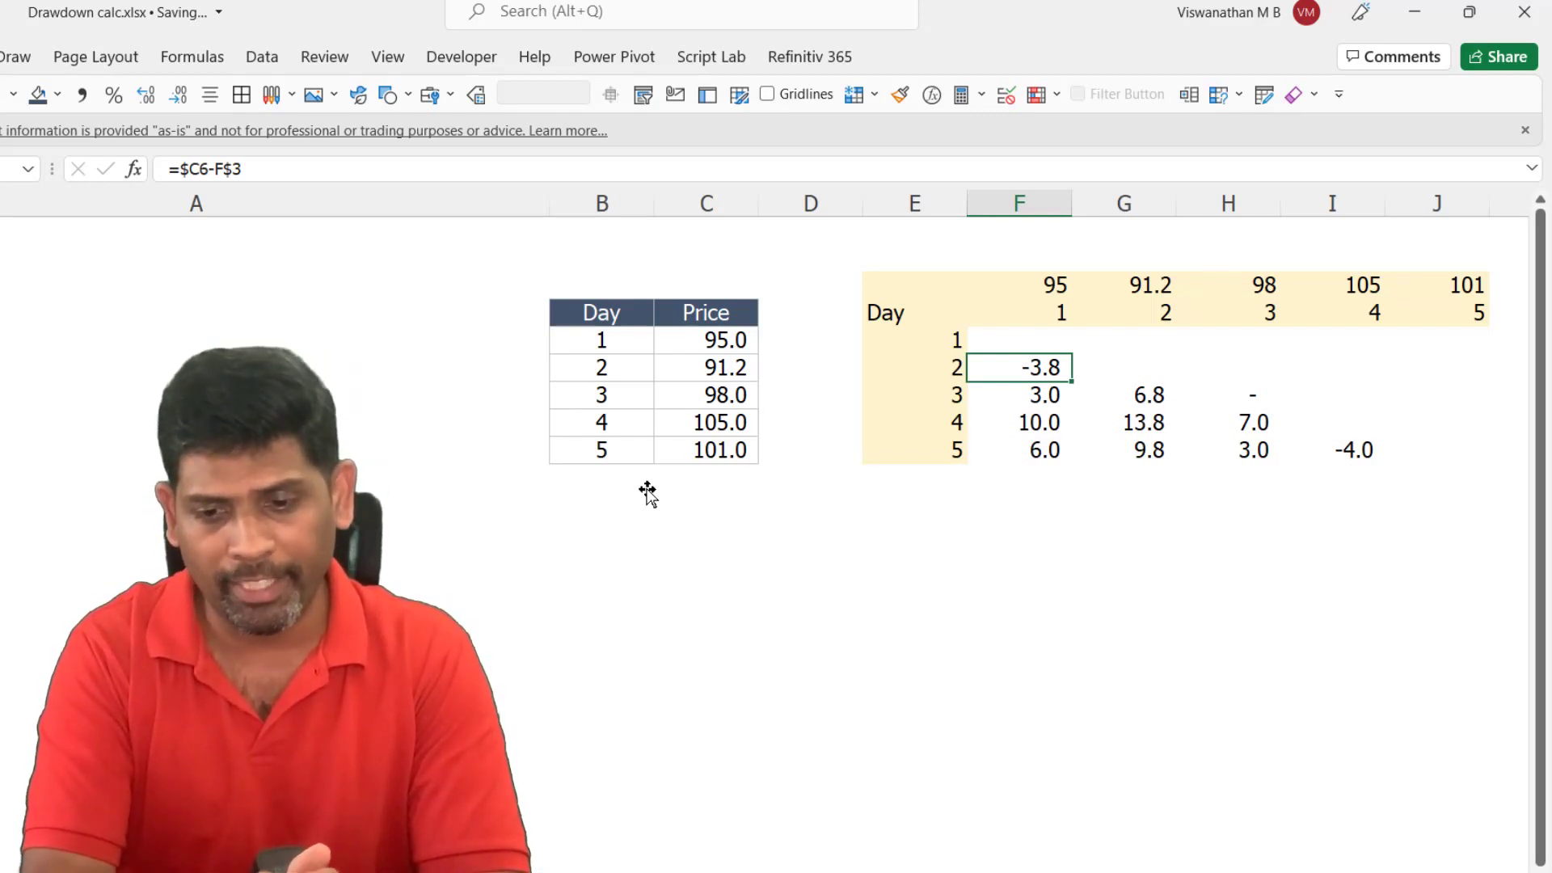
- Examine the price differences in the matrix row by row, from day 5 up to day 2
key(Down)
key(Down)
key(Down)
key(Right)
key(Right)
key(Right)
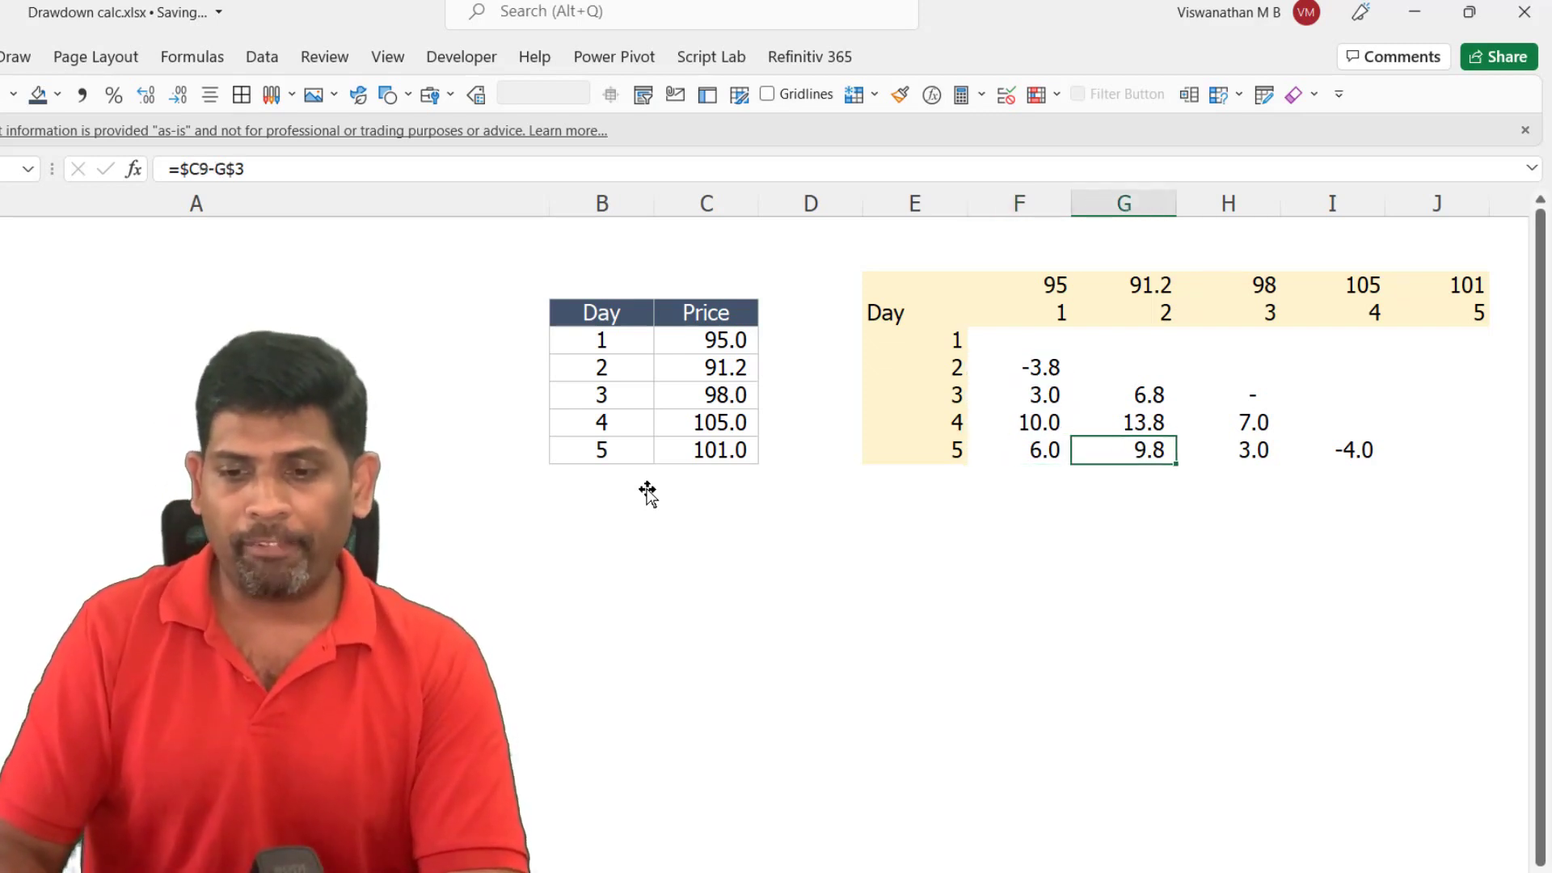
key(shift+Left)
key(shift+Left)
key(shift+Left)
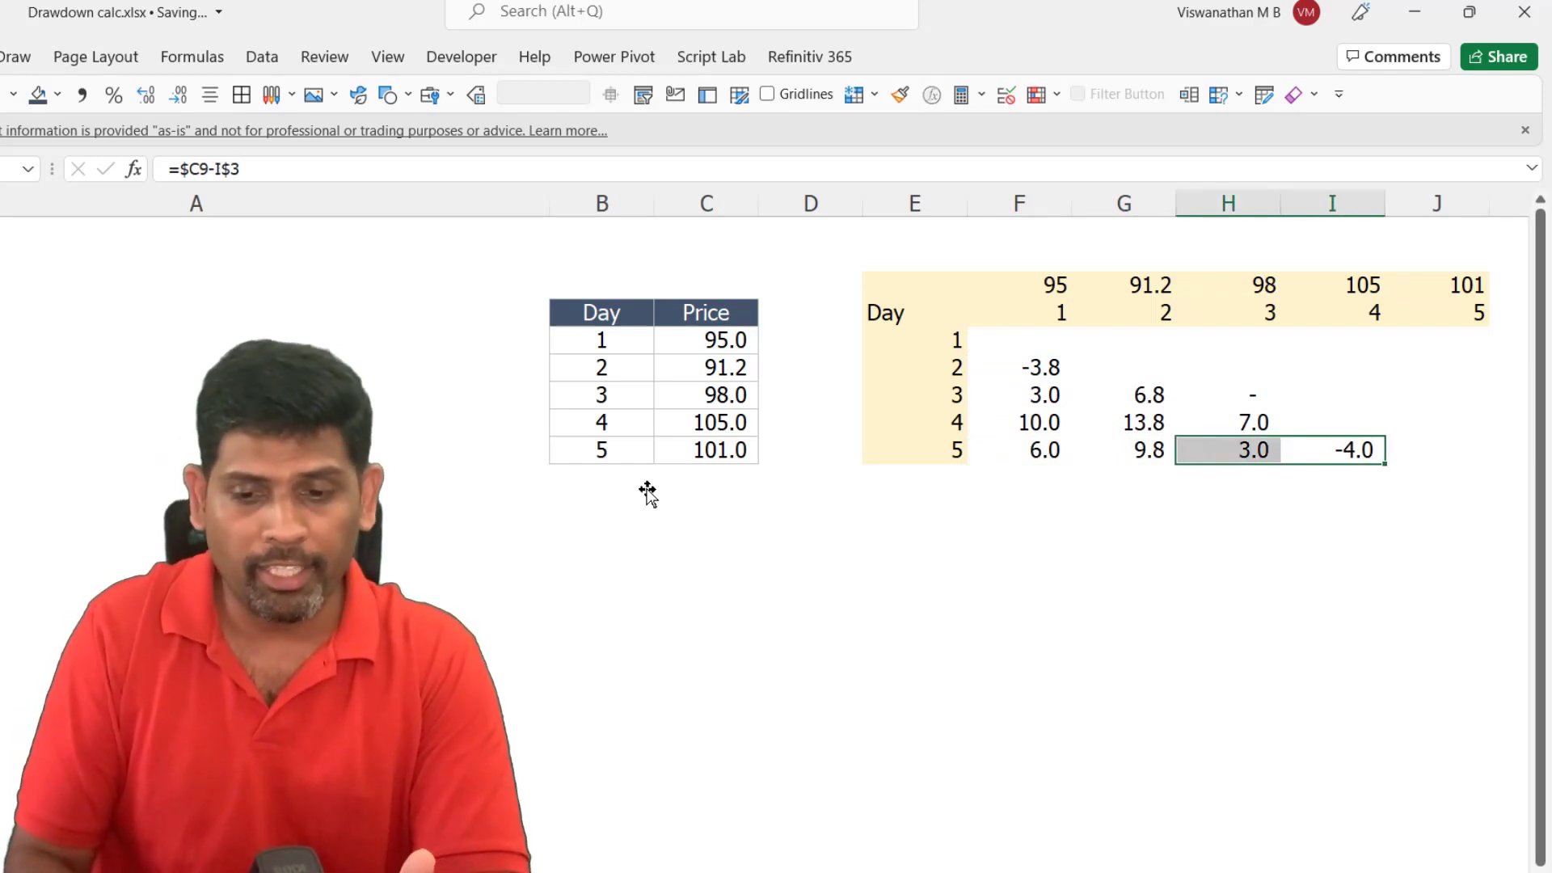
key(Up)
key(Left)
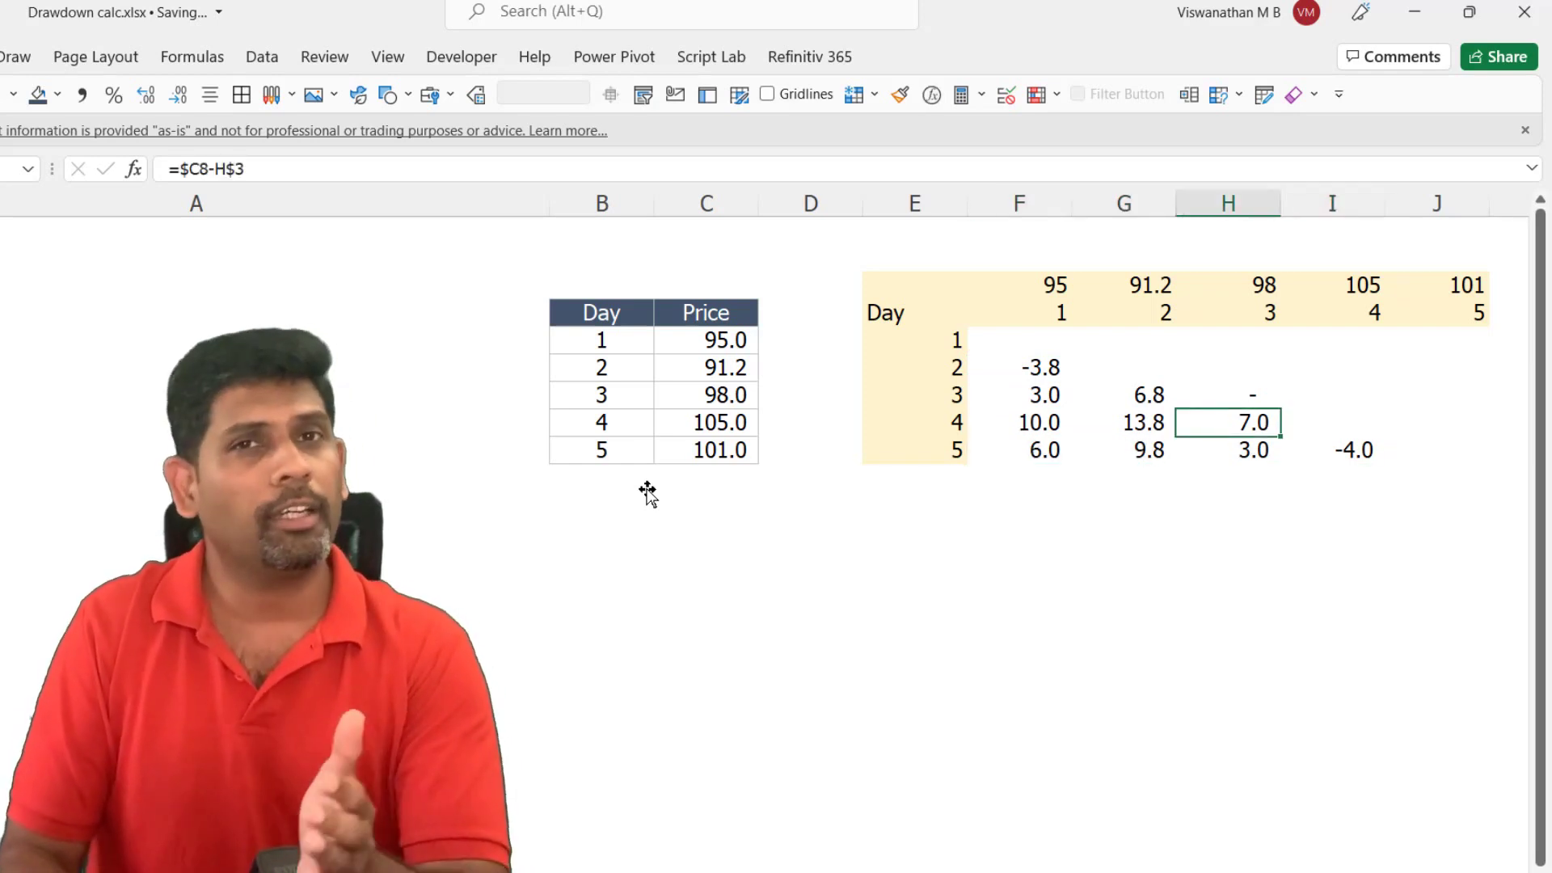
key(shift+Left)
key(shift+Left)
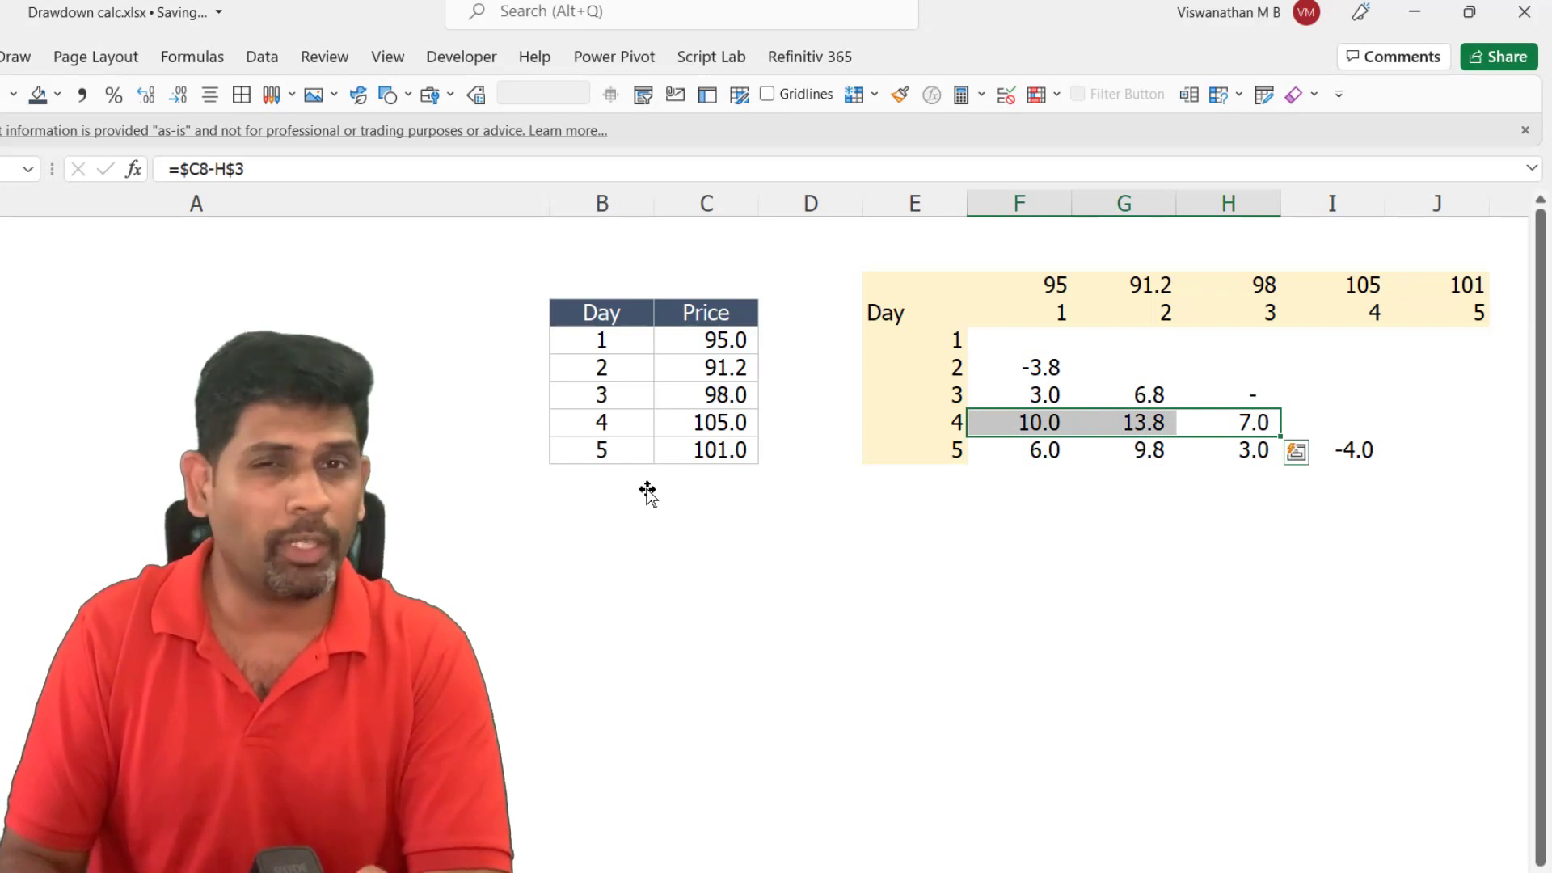
key(Up)
key(Left)
key(shift+Left)
key(shift+Up)
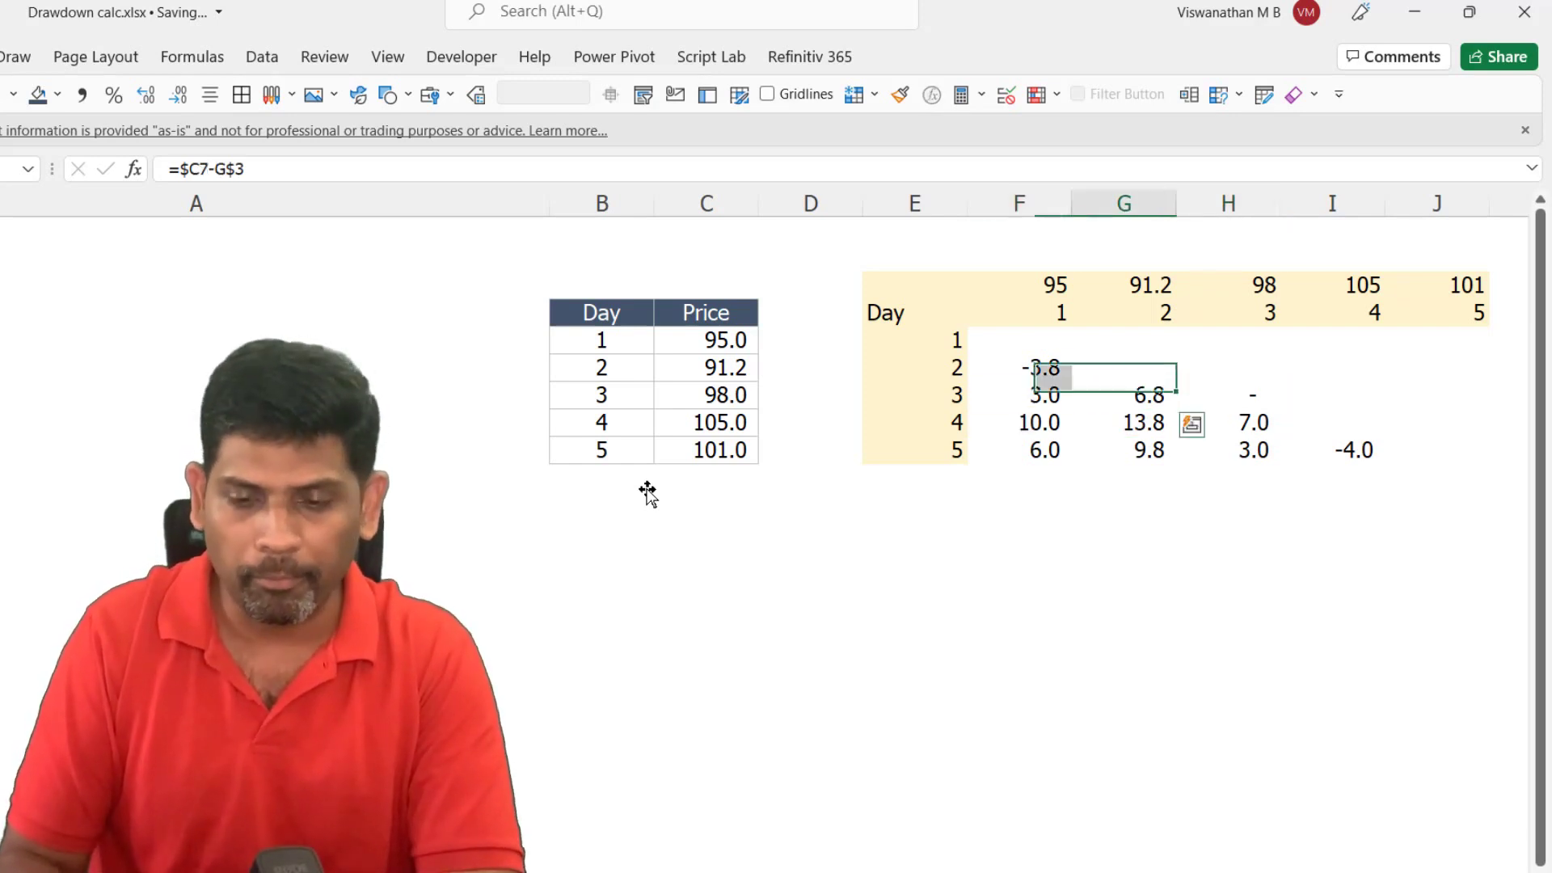
key(Up)
key(Left)
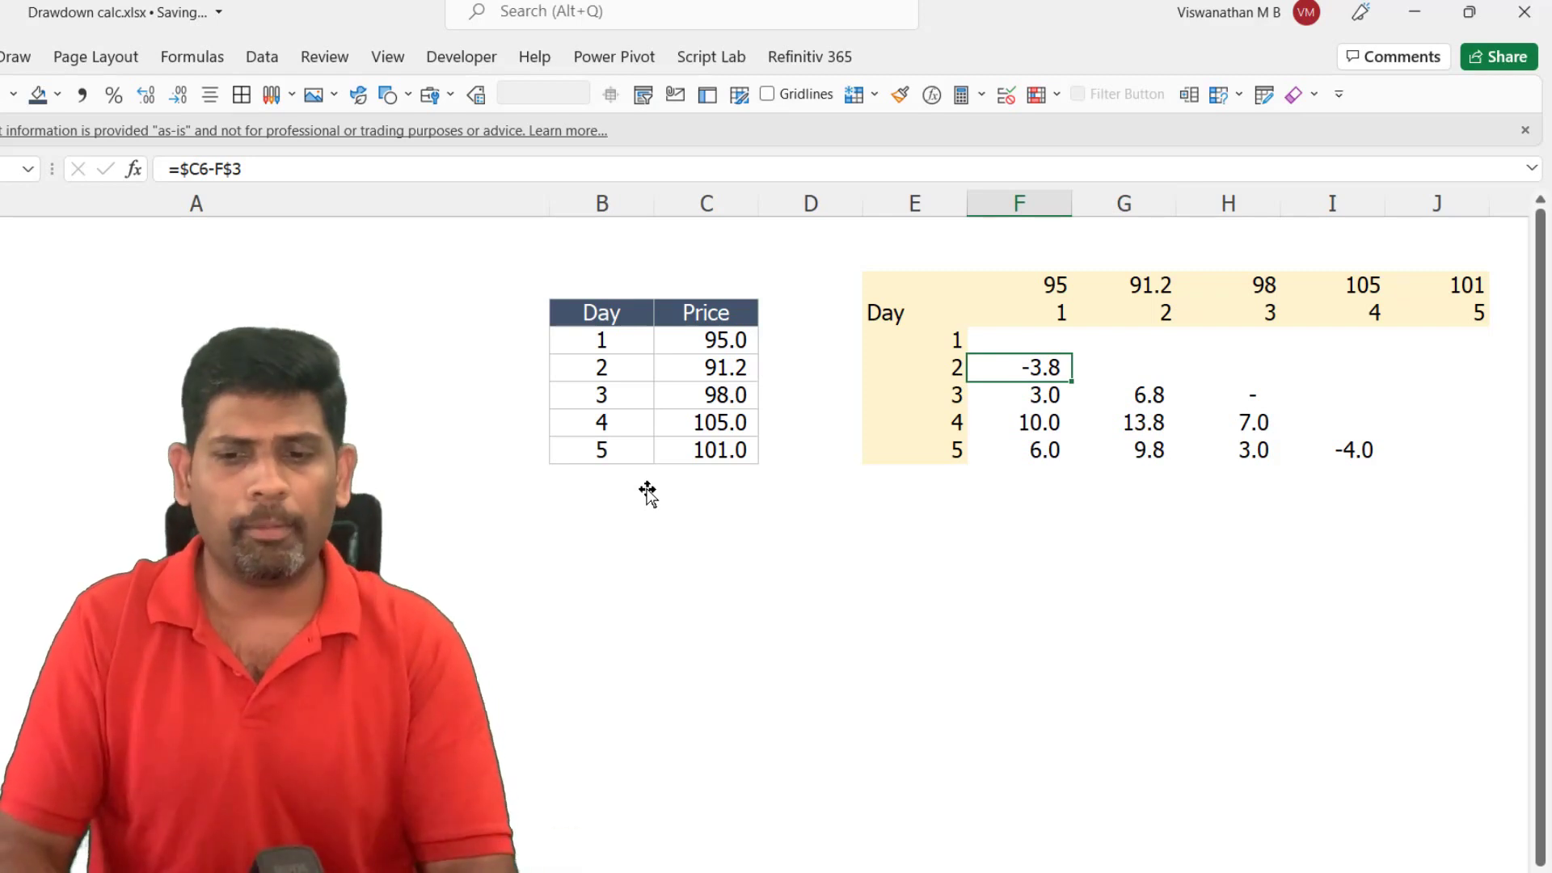
- Enter =MIN(F6:I9) in F11 to find the largest loss across all the price differences
key(Down)
key(Down)
key(Down)
key(Down)
key(Down)
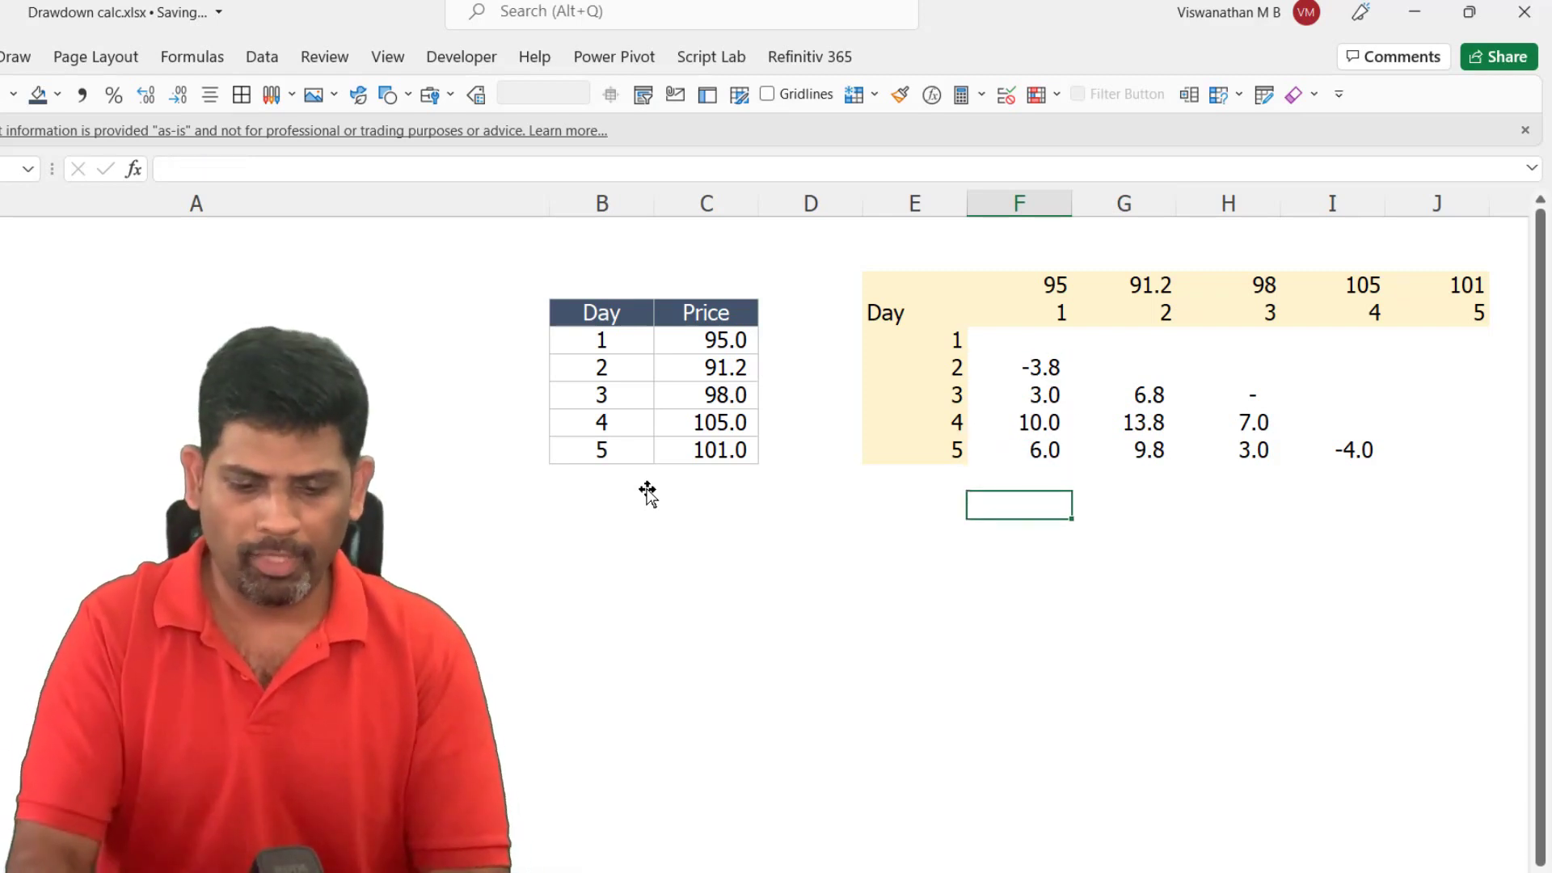
text(=min)
key(Tab)
key(Up)
key(Up)
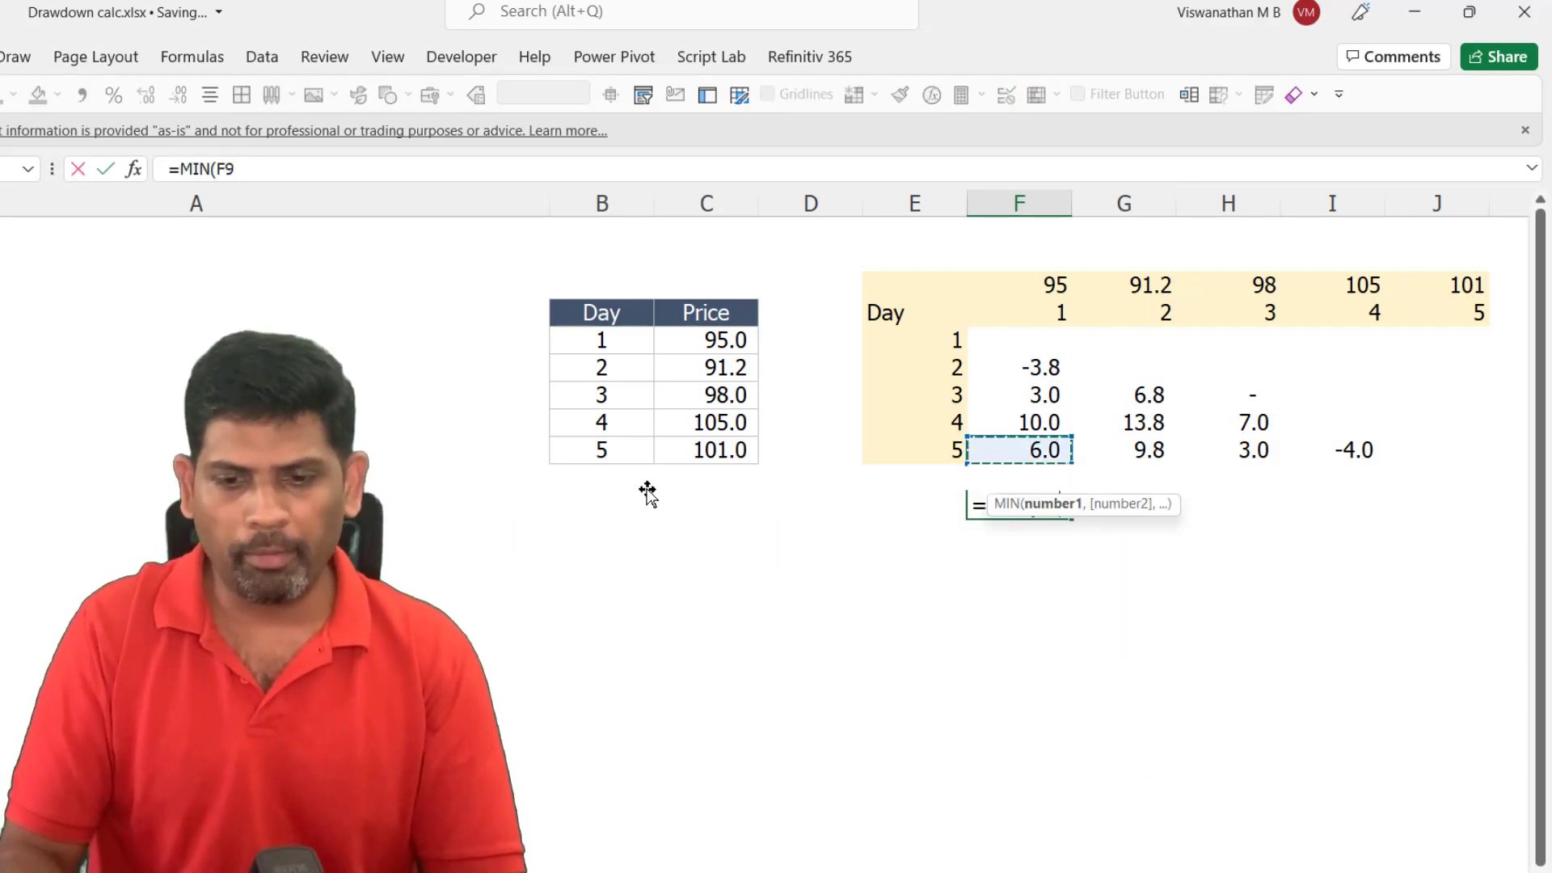
key(shift+Up)
key(shift+Up)
key(shift+Up)
key(shift+Right)
key(shift+Right)
key(shift+Right)
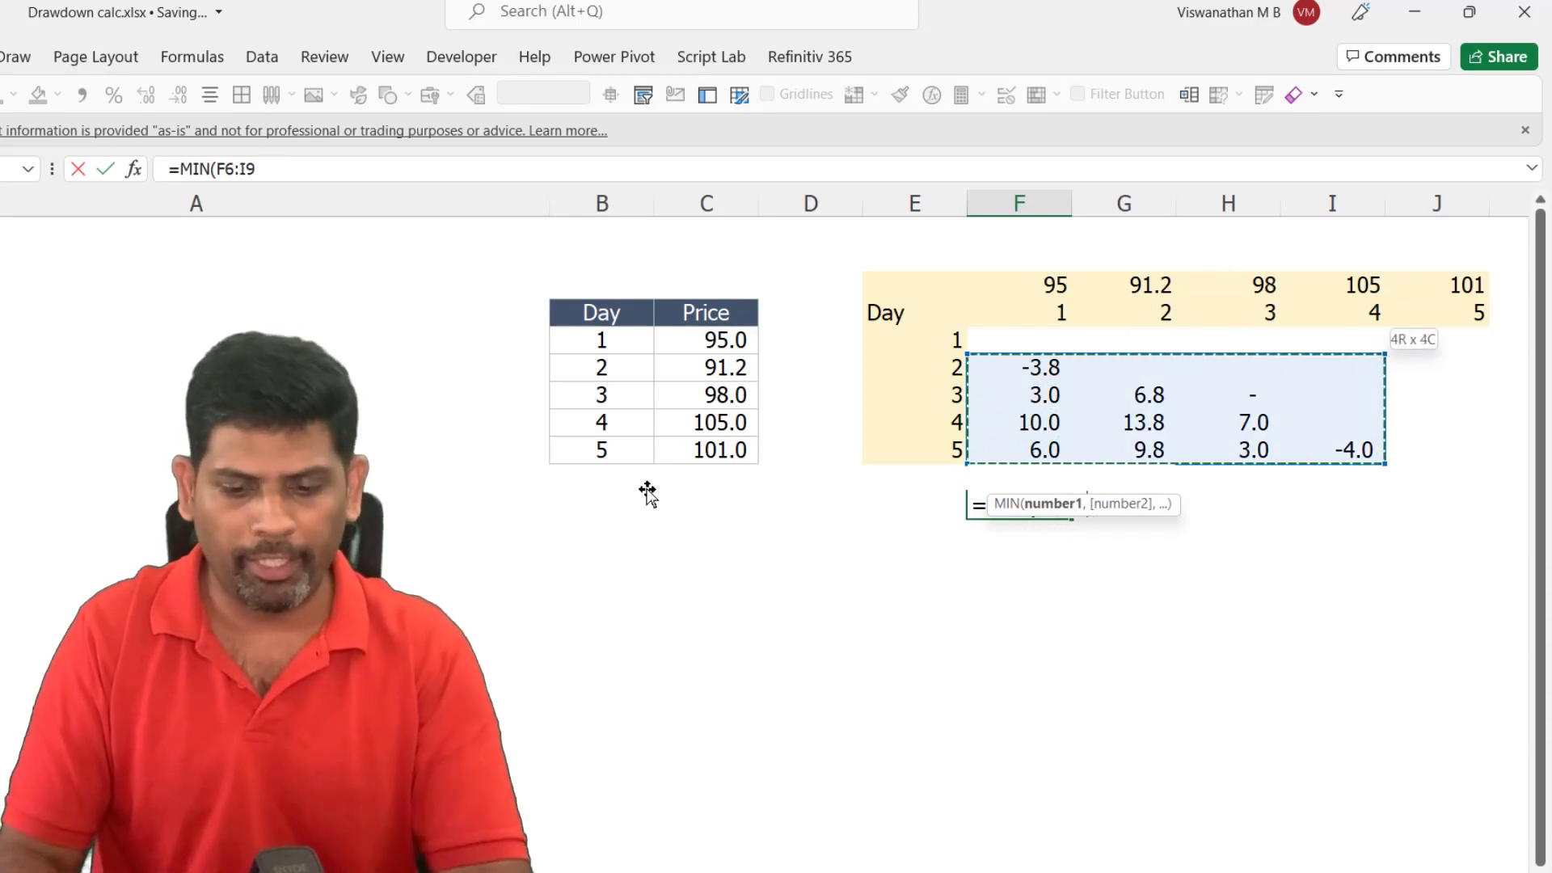
text())
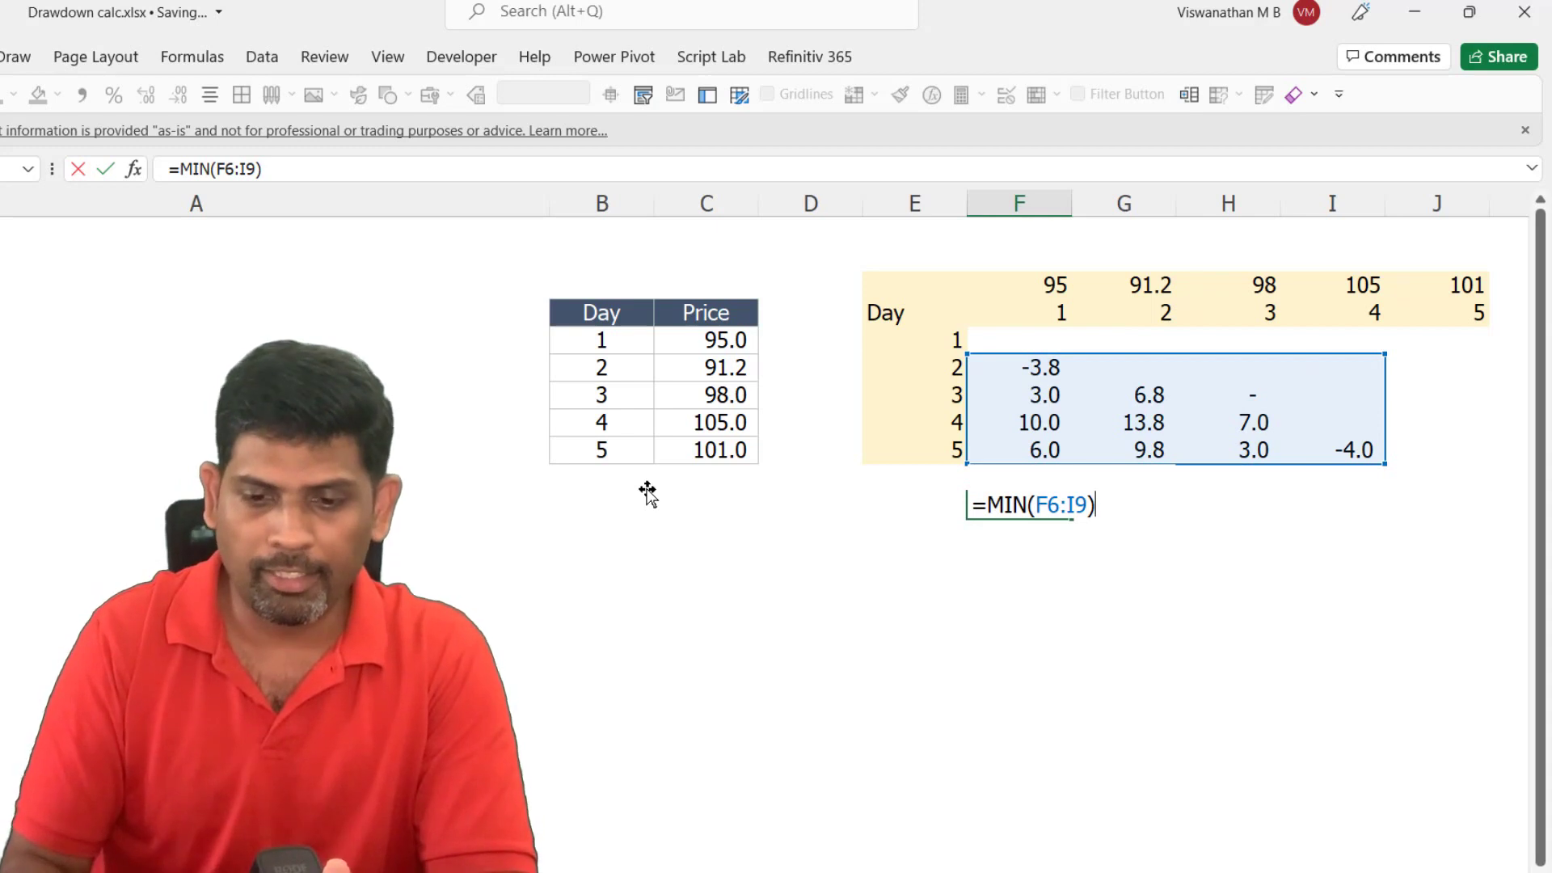
key(ctrl+Return)
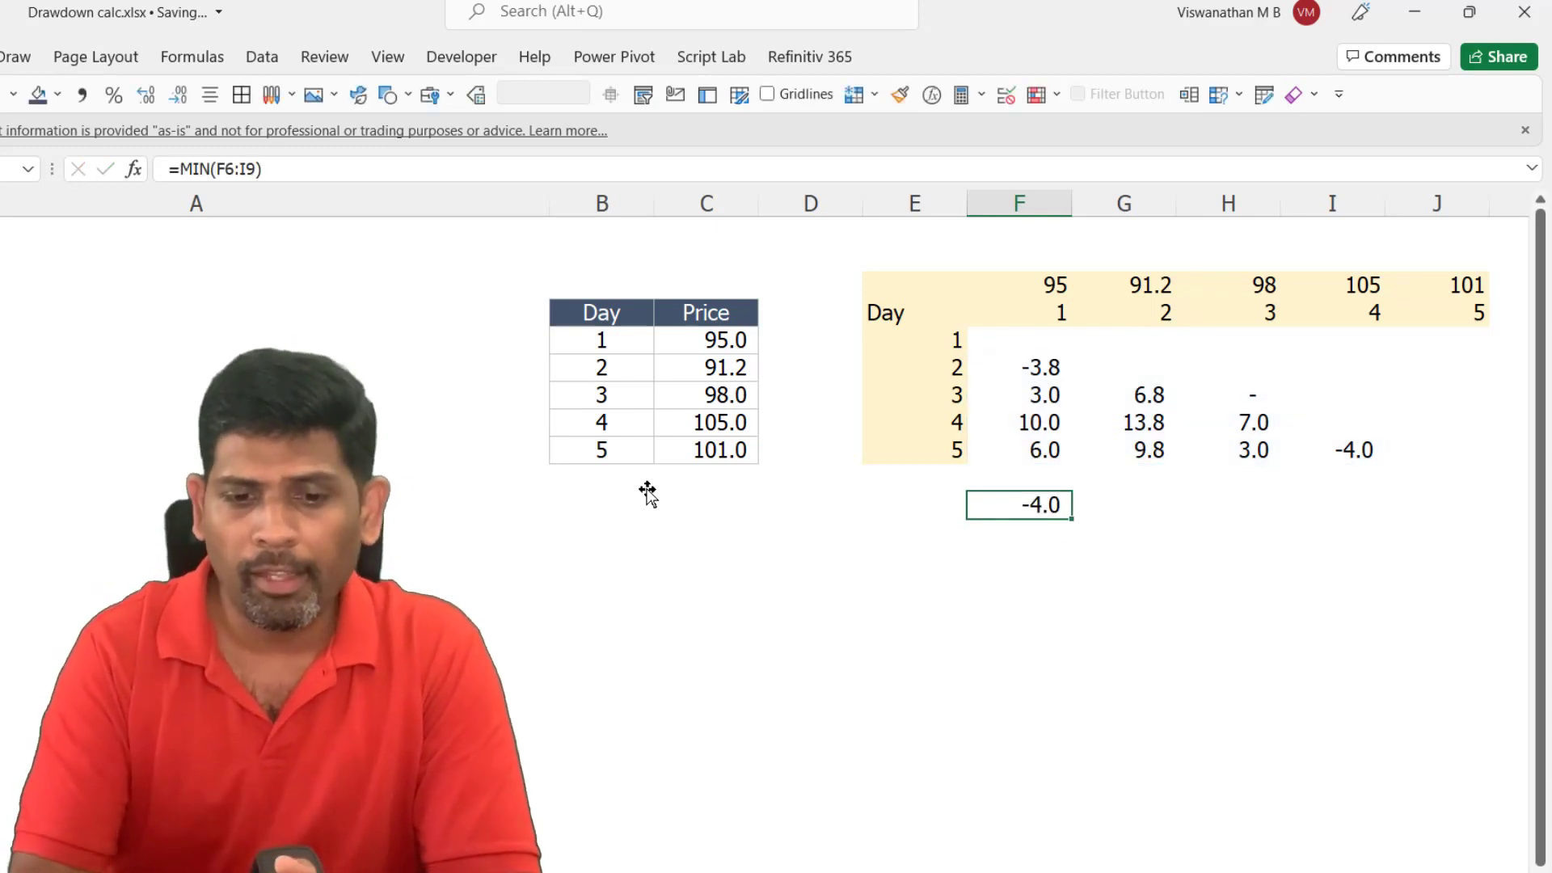
- Look back over the Price column from the day 5 price up to its header
key(Up)
key(Up)
key(Left)
key(Left)
key(Left)
key(Up)
key(Up)
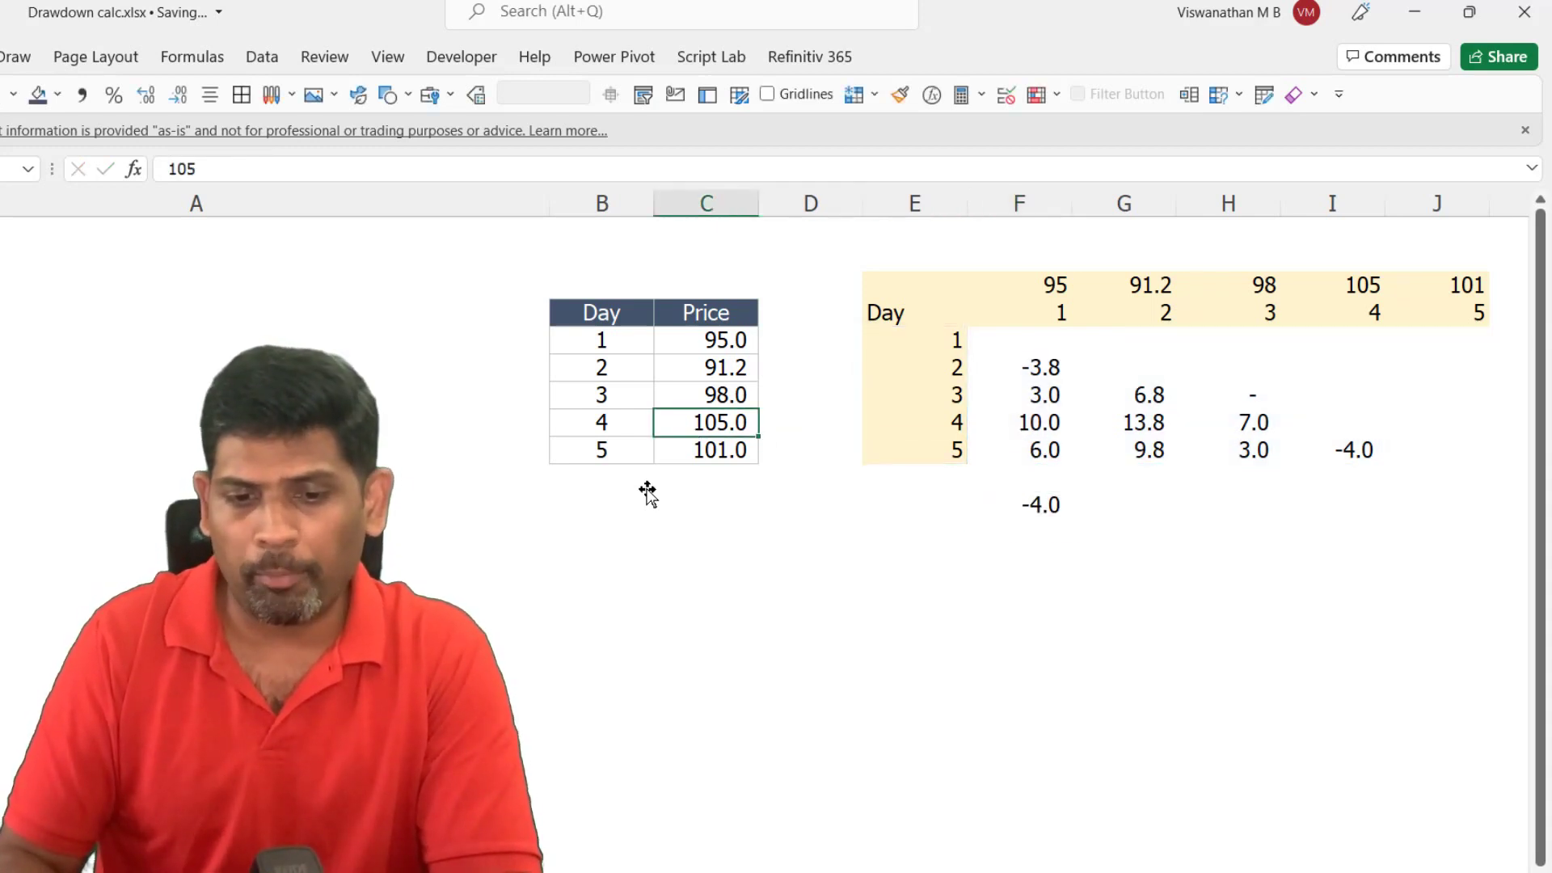
key(Up)
key(Up)
key(Up)
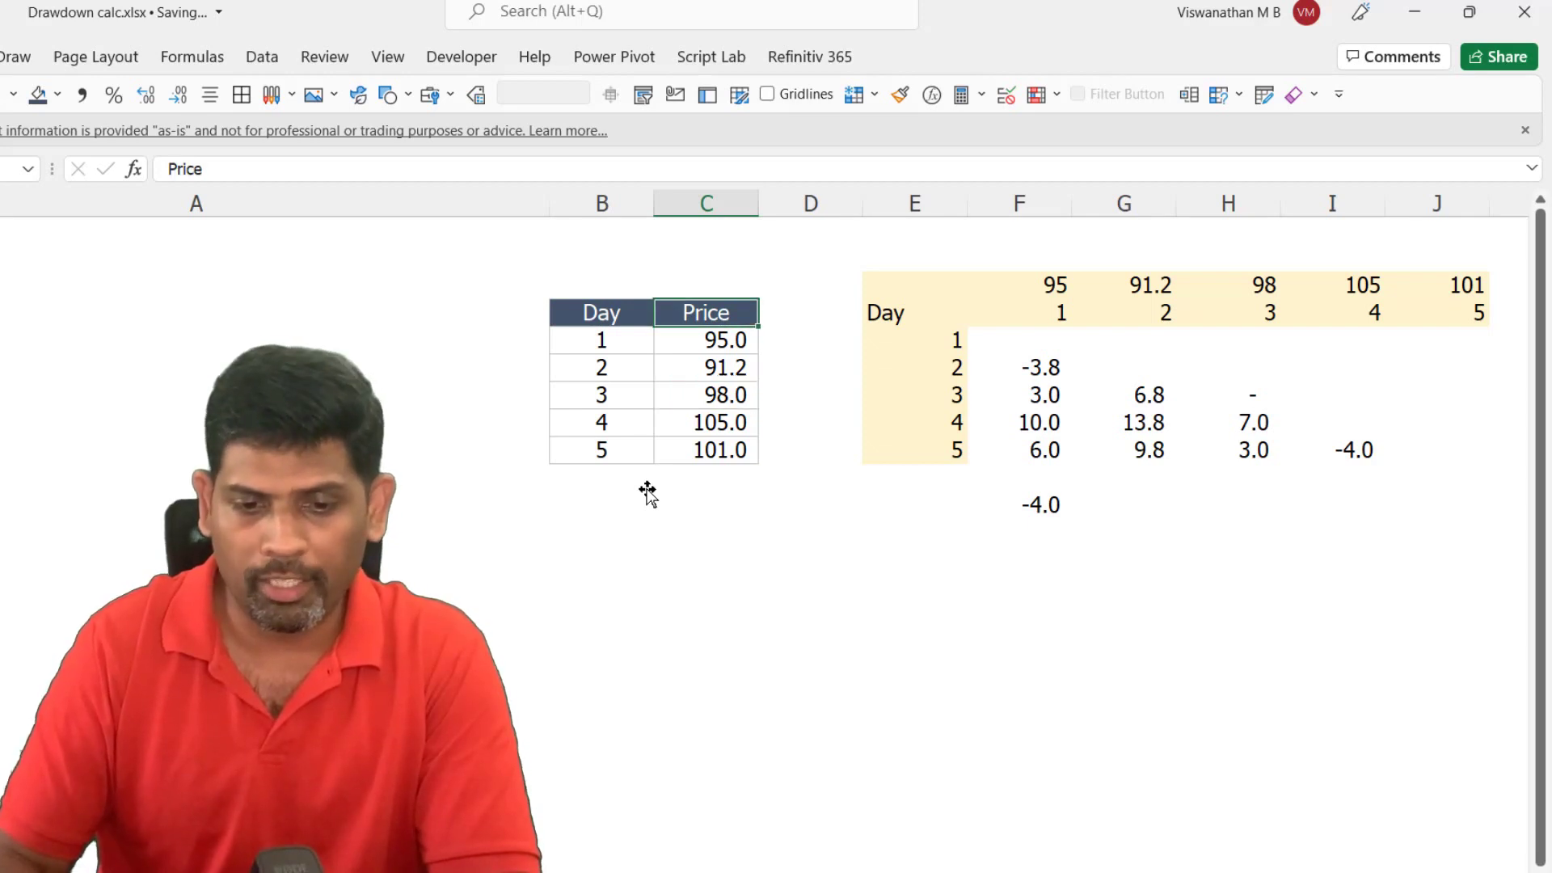
- Set the day 3 price in C7 to 108
key(Down)
key(Down)
key(Down)
text(108)
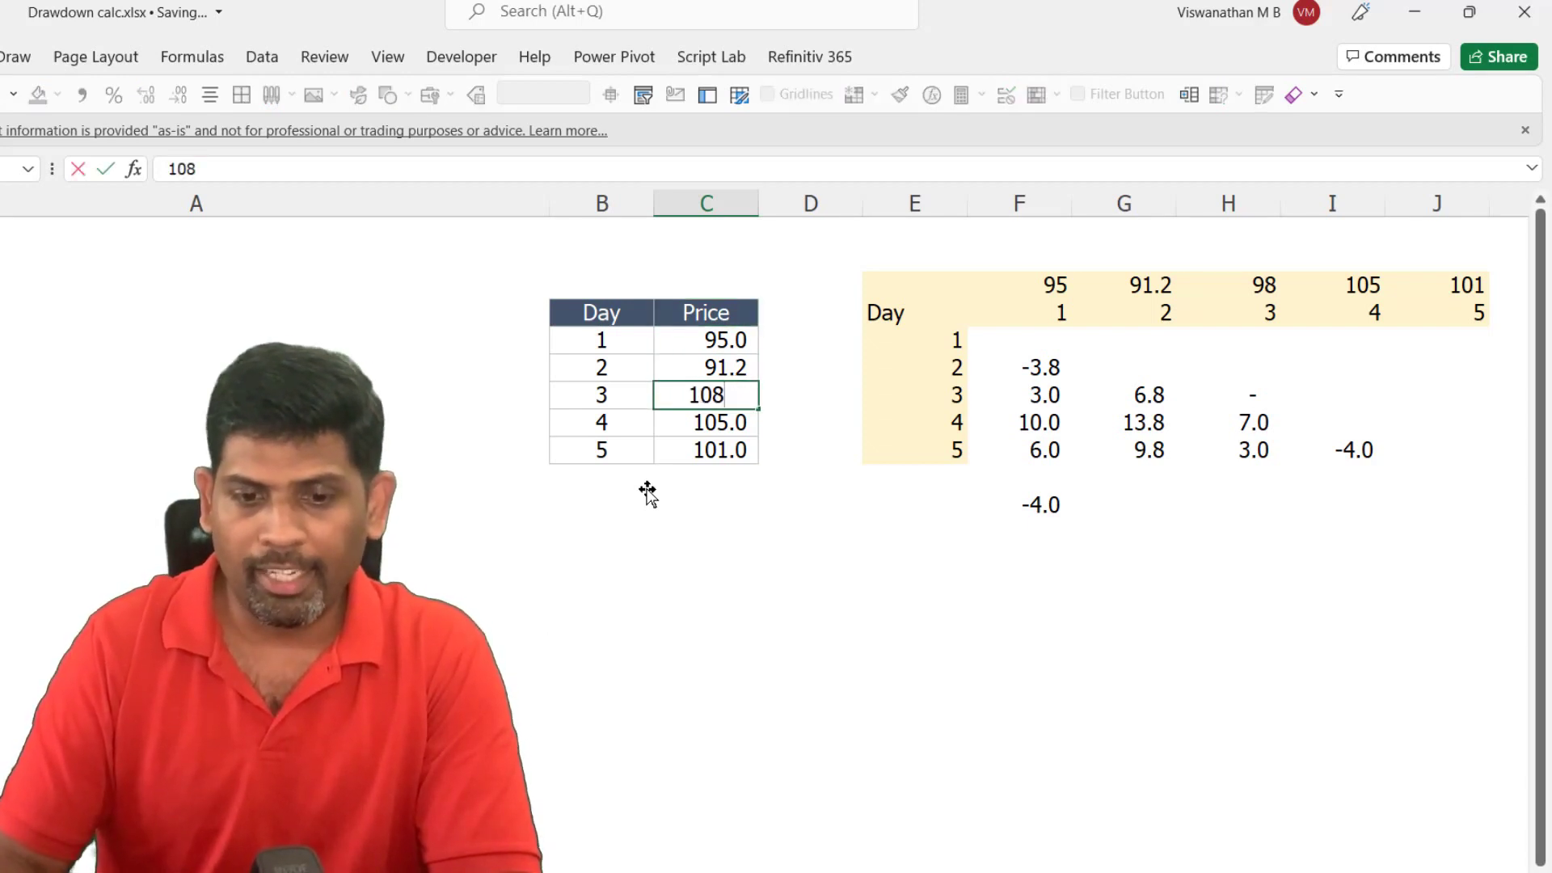
key(Return)
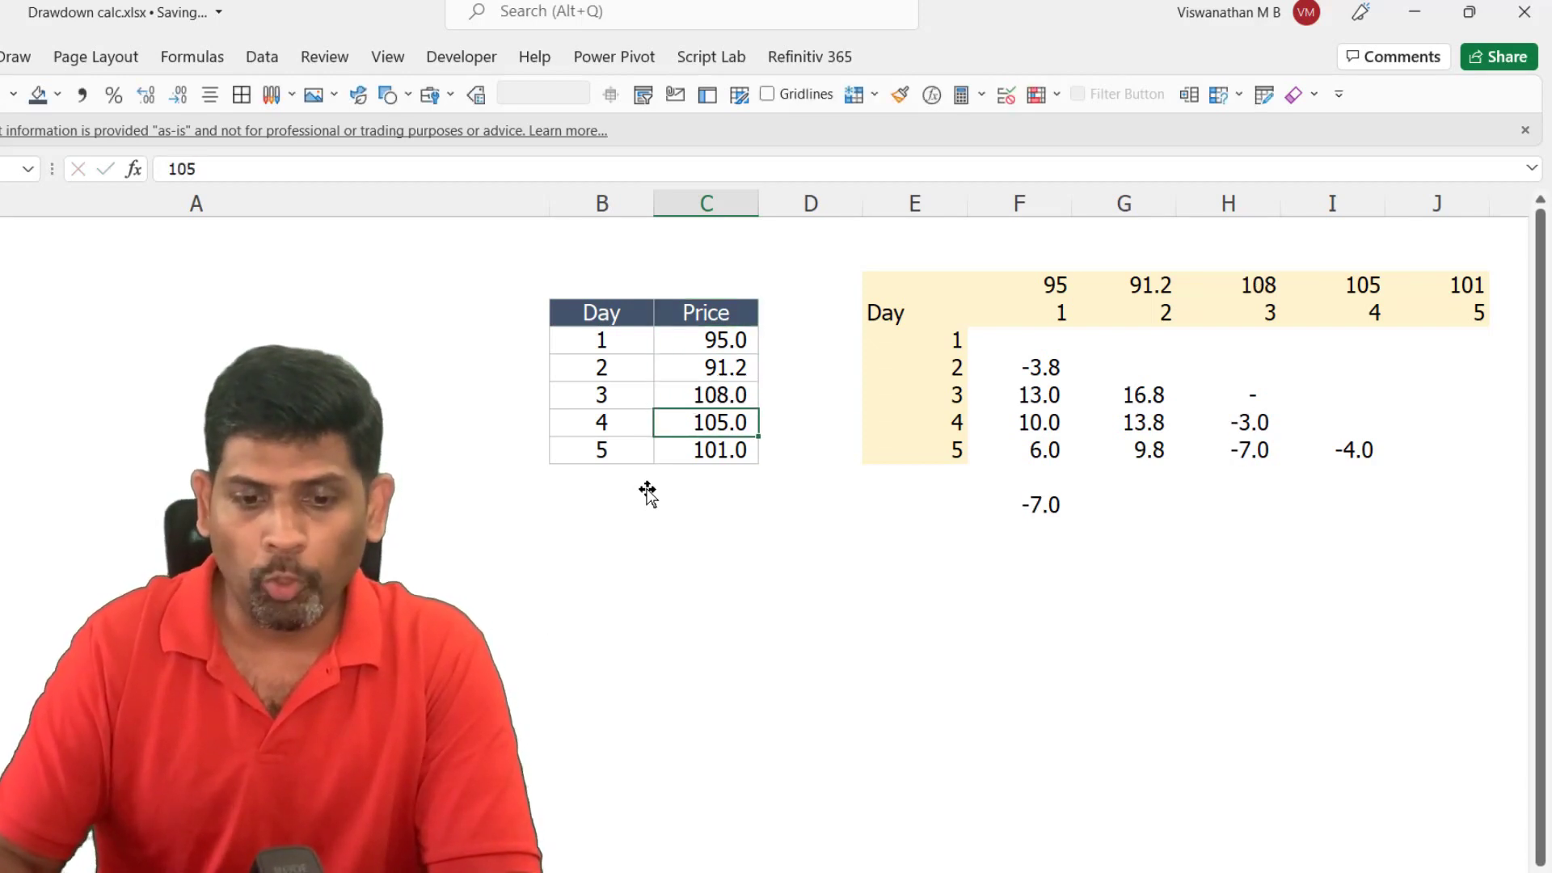
- Compare the day 3 and day 5 prices, and check the range covered by the minimum formula in F11
key(Down)
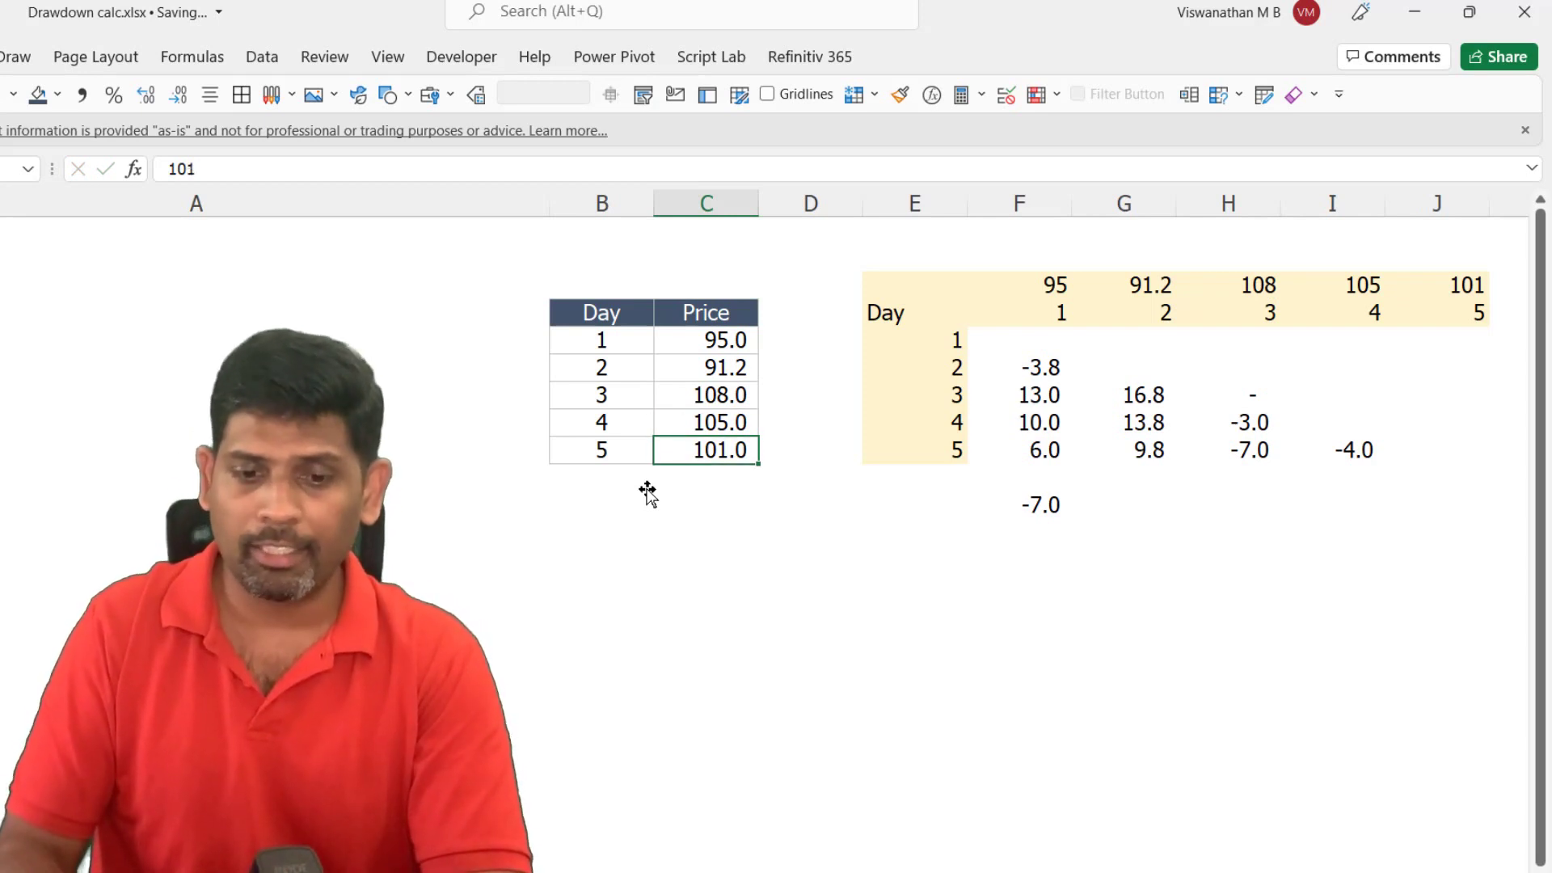
key(Up)
key(Up)
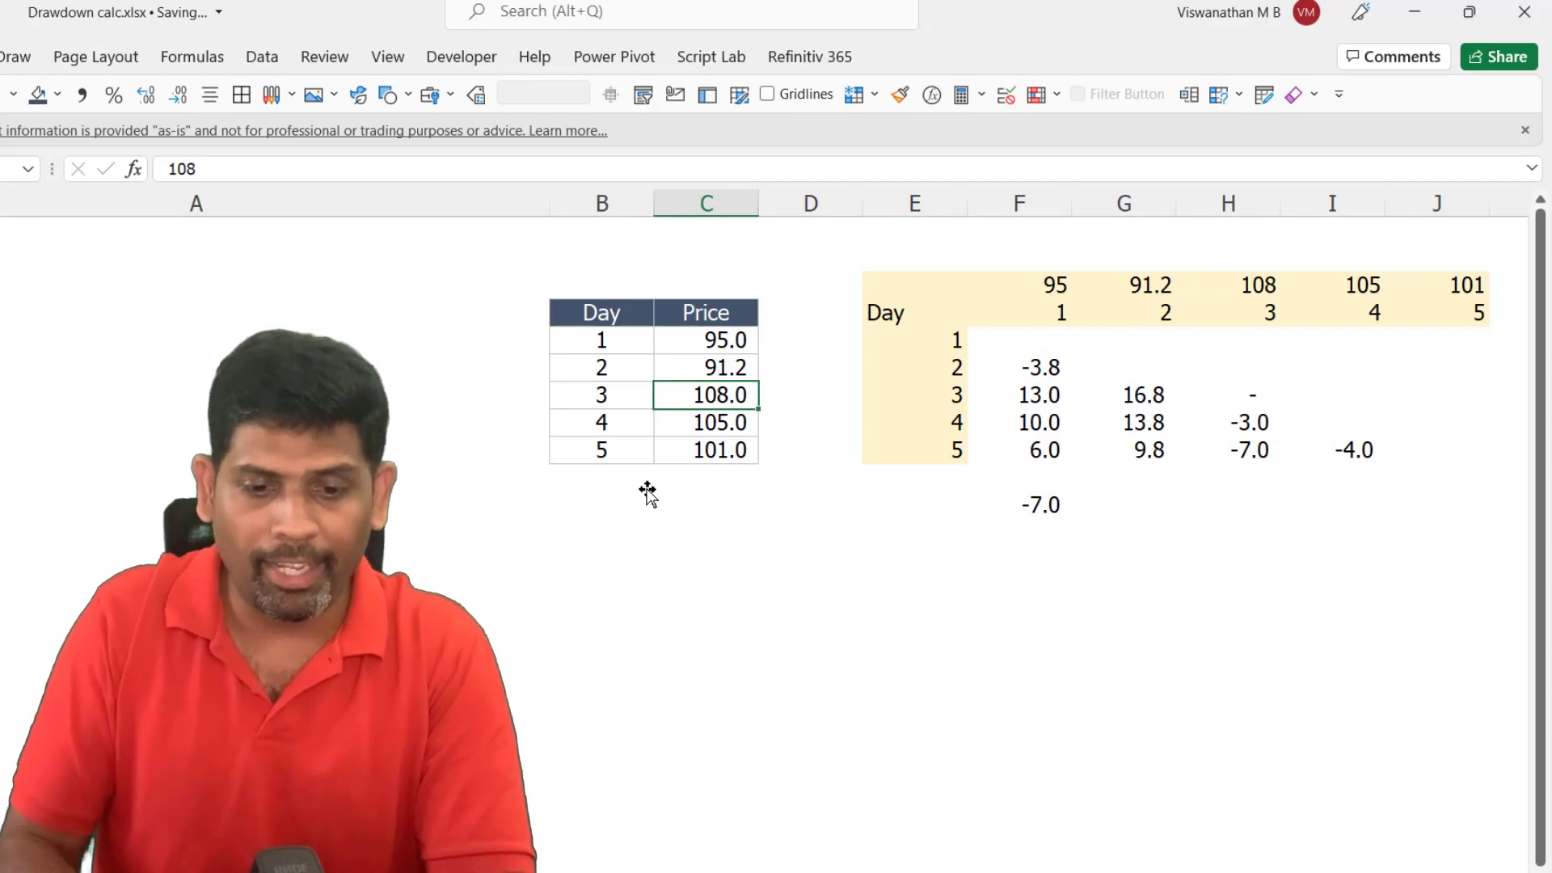
key(Down)
key(Down)
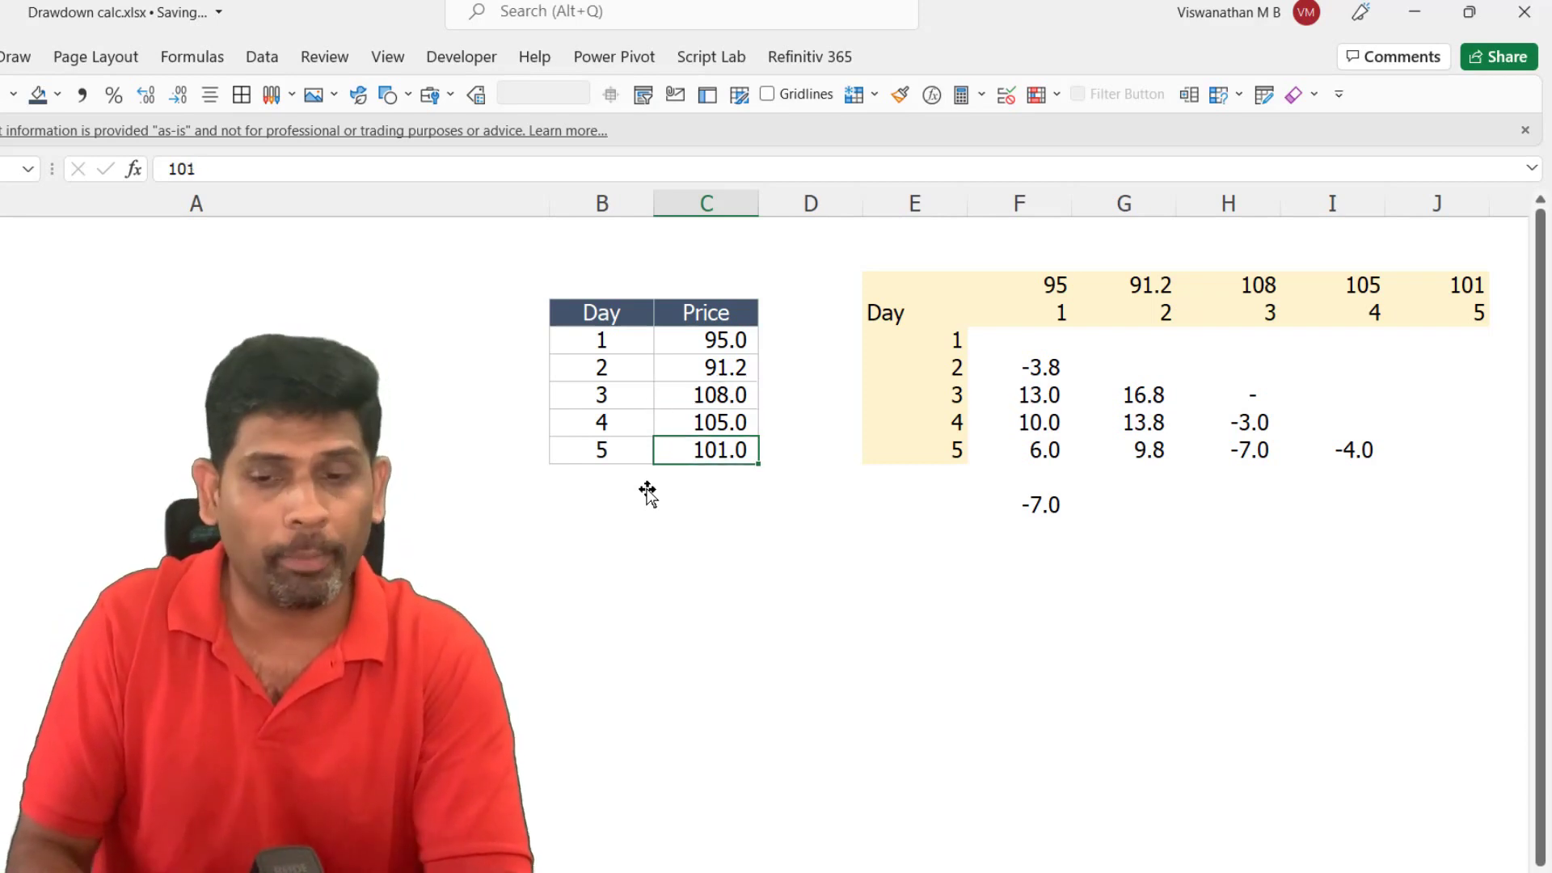
key(Right)
key(Down)
key(Right)
key(Right)
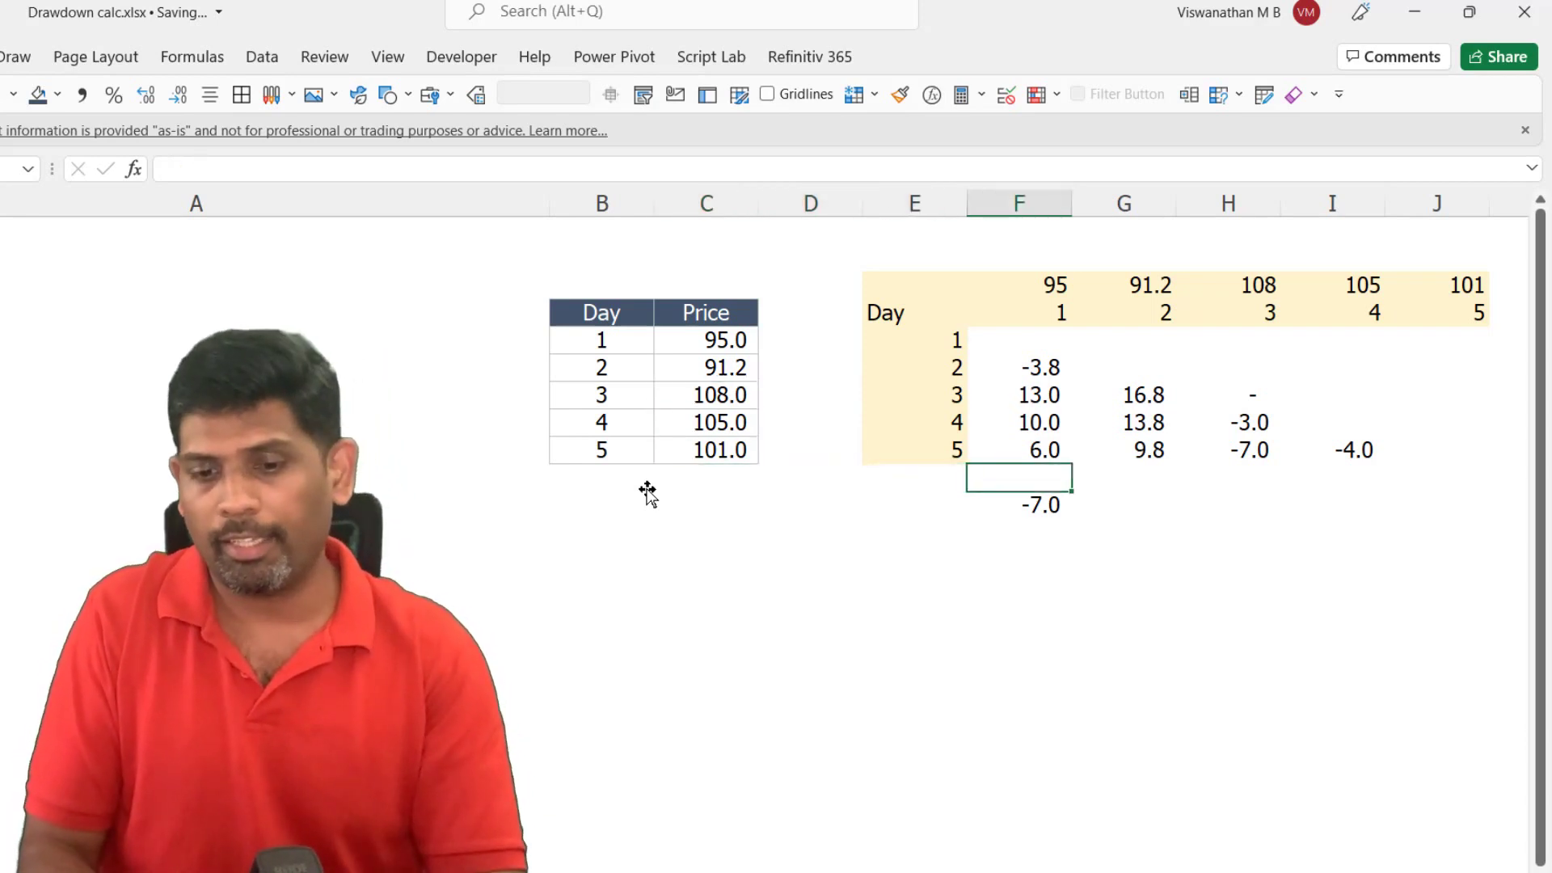
key(Down)
key(F2)
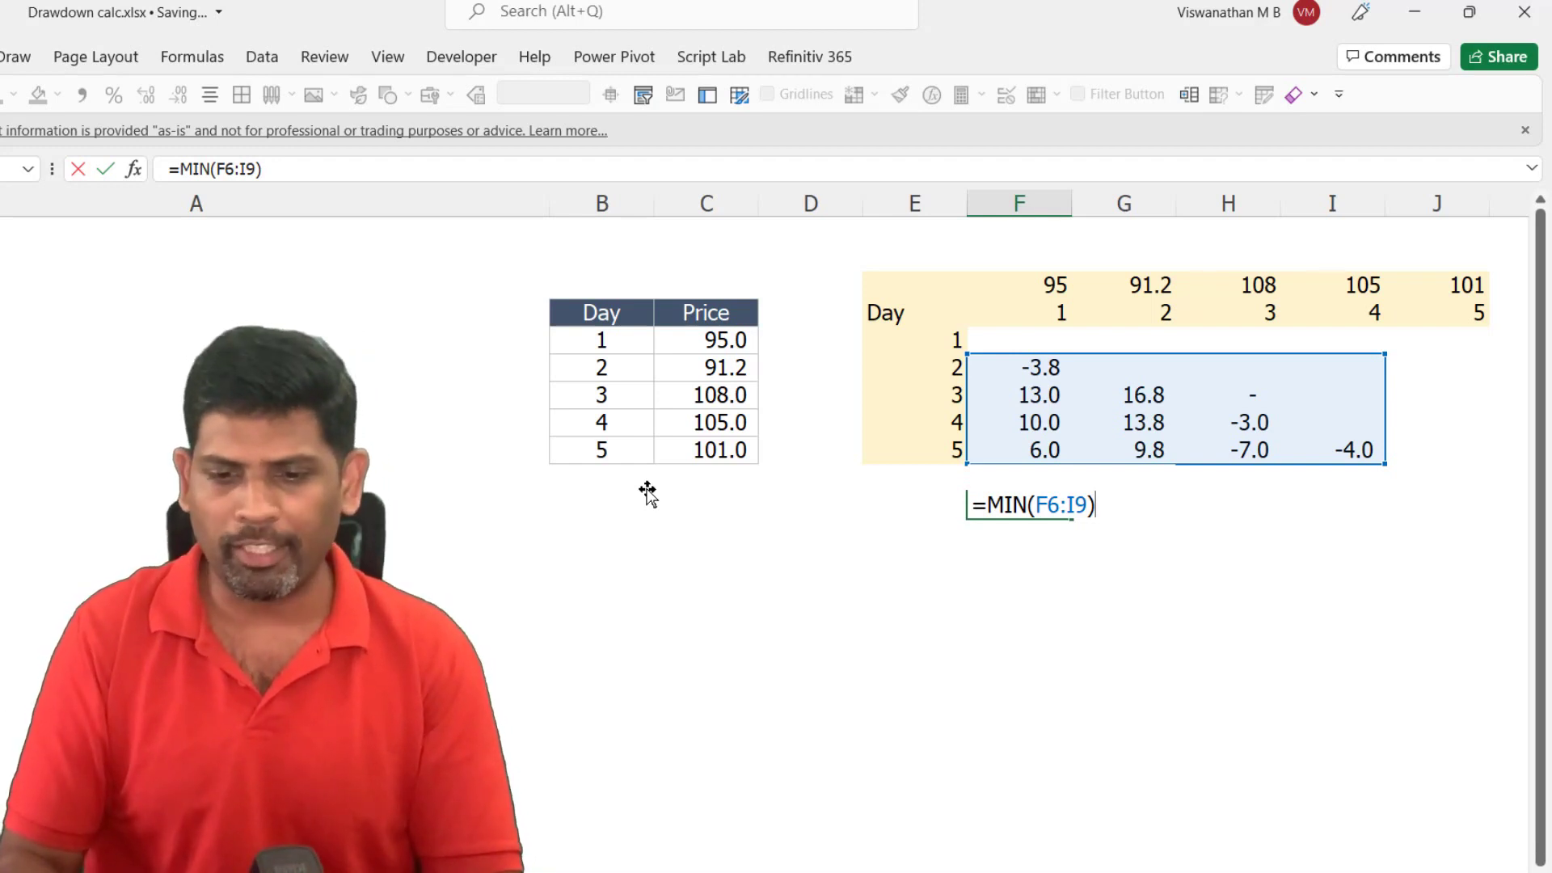
key(ctrl+Return)
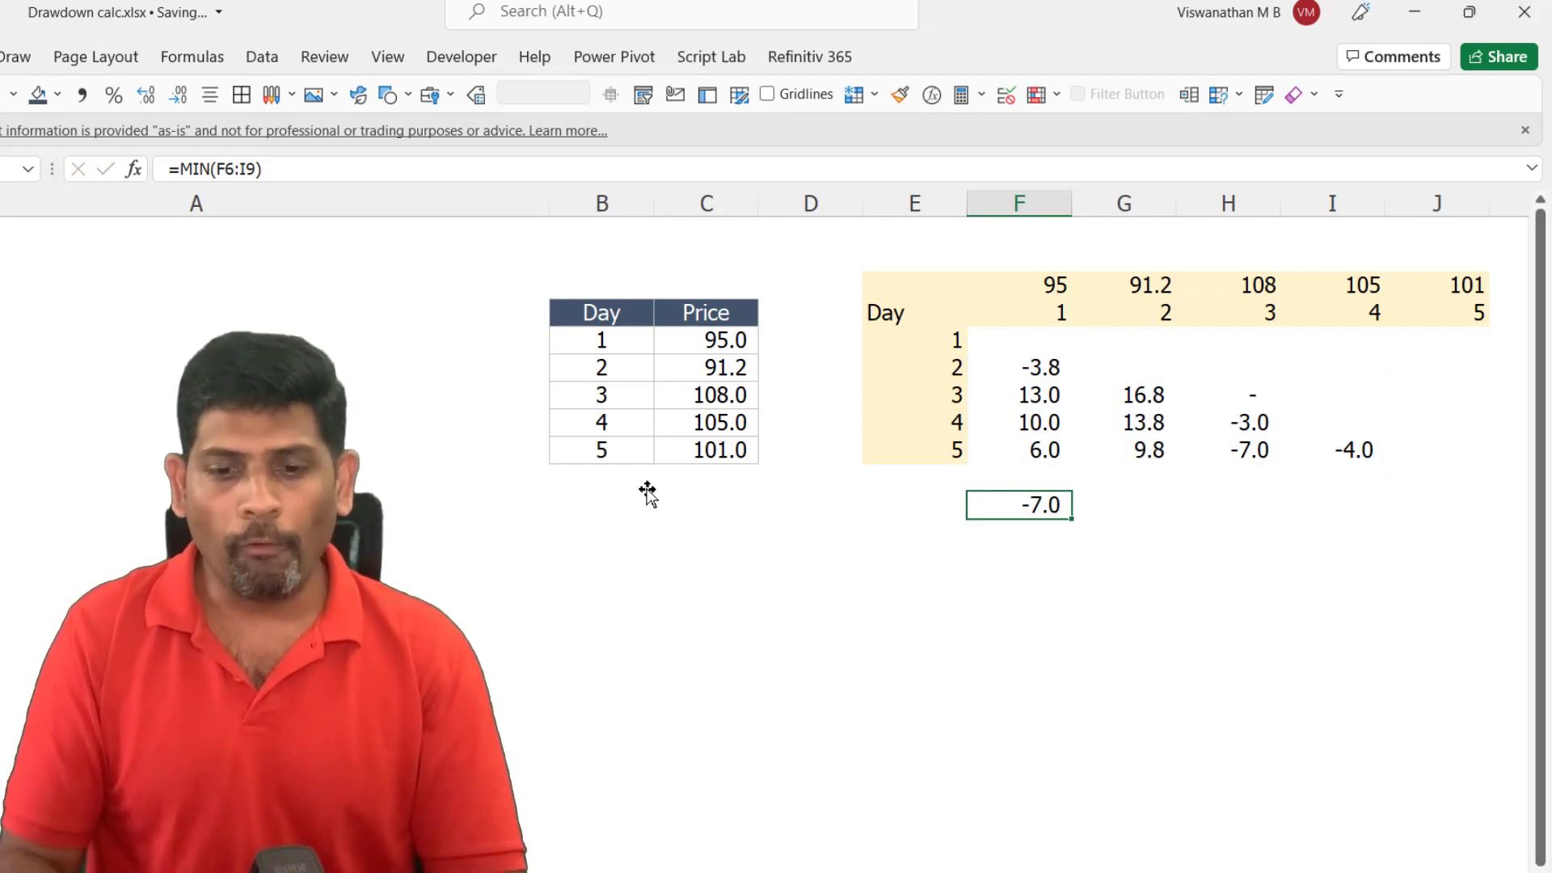
- Examine the transposed day numbers across the matrix header row F4:J4
key(Up)
key(Left)
key(Up)
key(ctrl+Up)
key(Right)
key(shift+Right)
key(shift+Right)
key(shift+Right)
key(shift+Right)
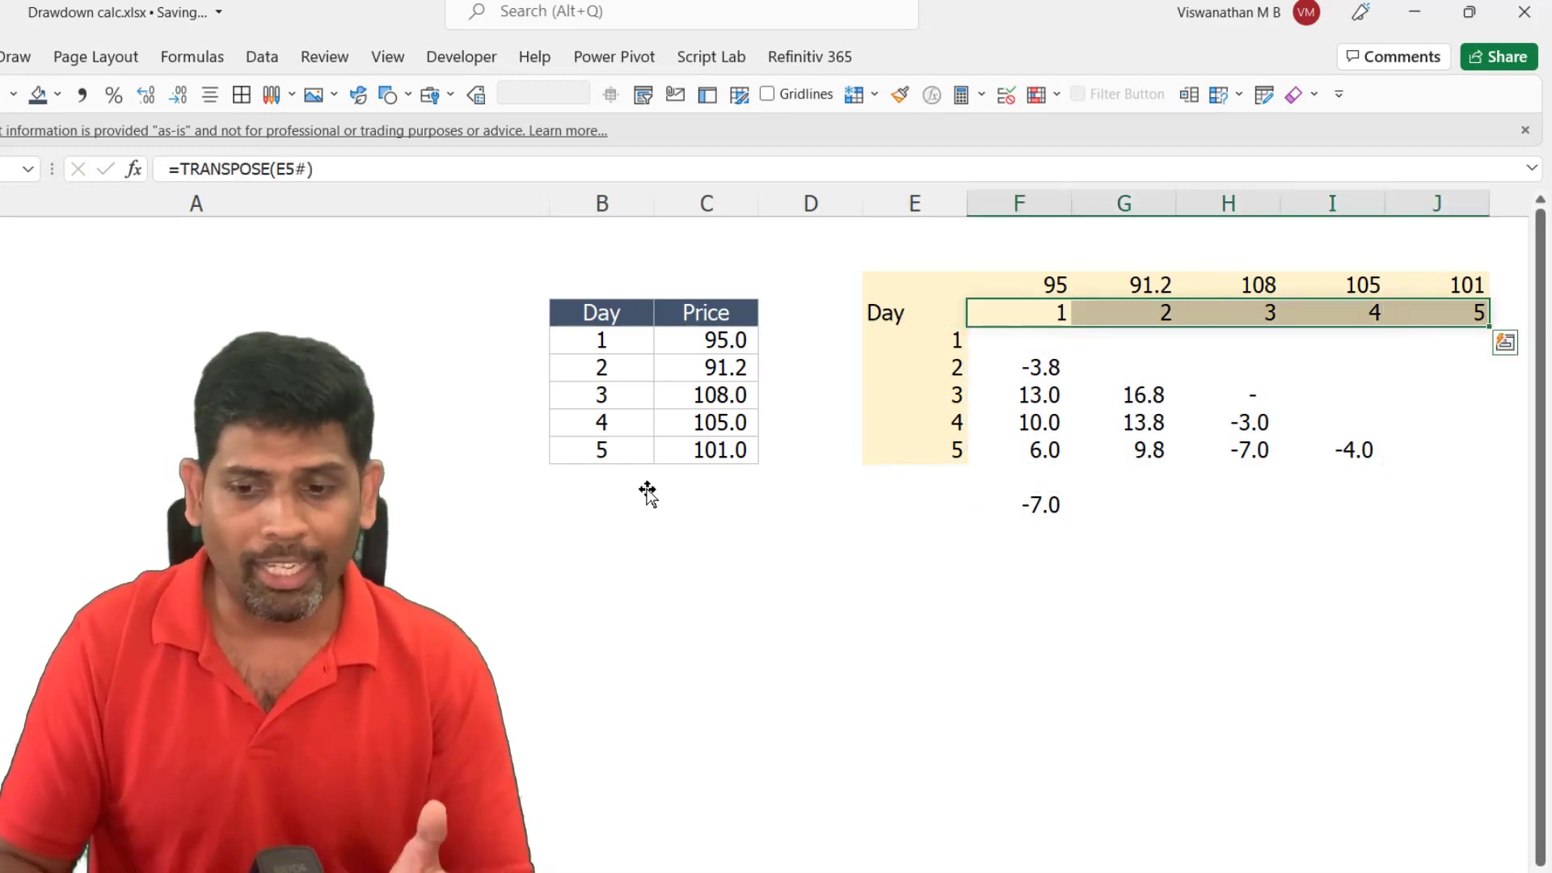
key(Left)
key(Right)
key(shift+Right)
key(shift+Right)
key(shift+Right)
key(shift+Right)
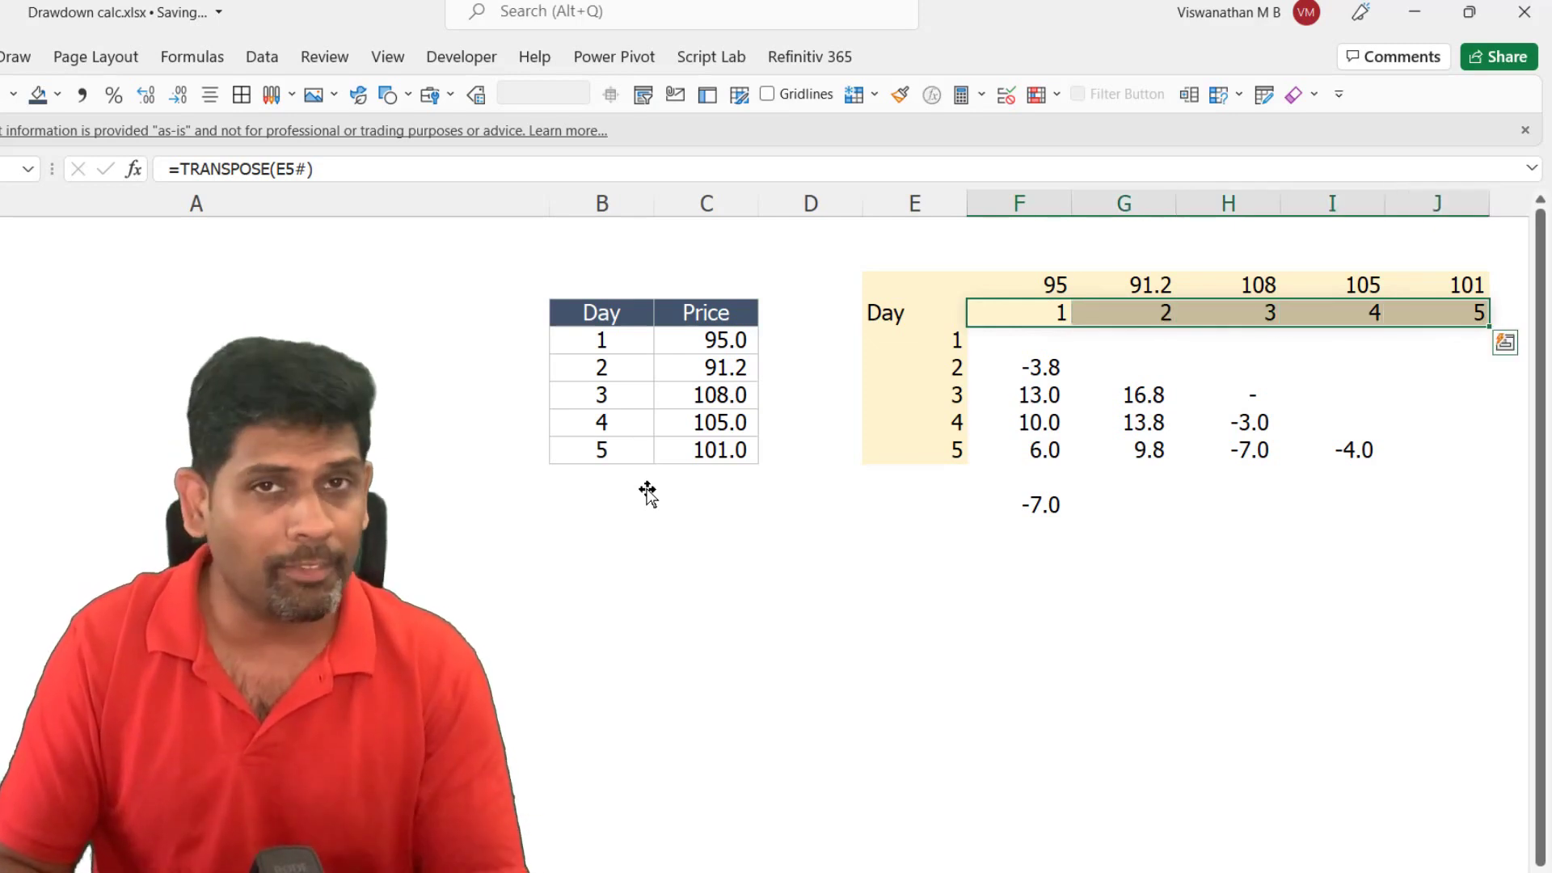
- Examine the day numbers down the matrix's row labels in E5:E9
key(Left)
key(Down)
key(shift+Down)
key(shift+Down)
key(shift+Down)
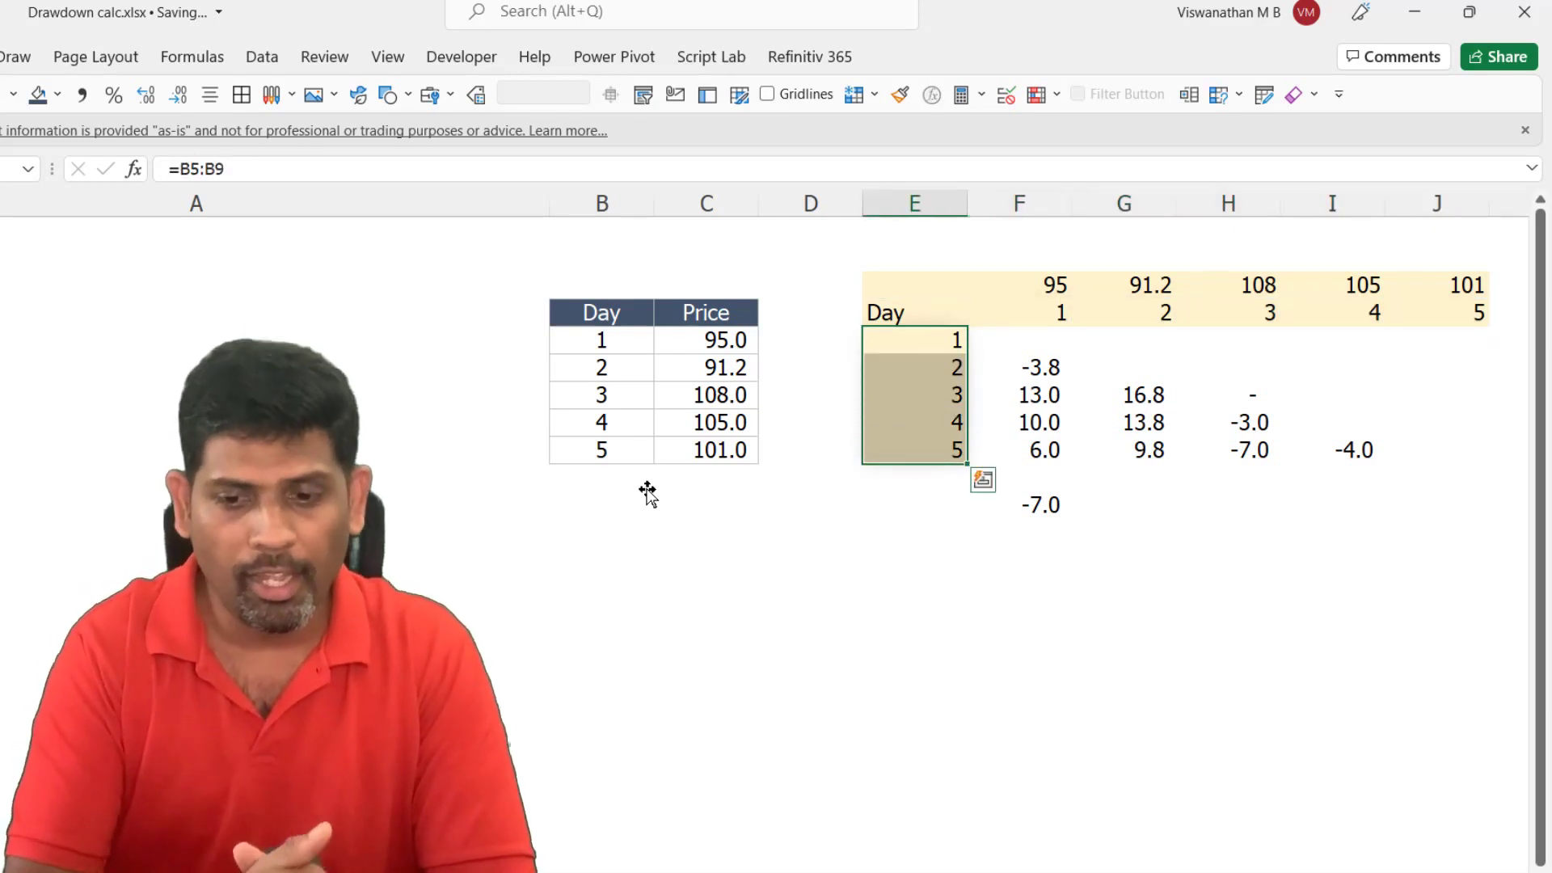
key(Down)
key(Down)
key(Down)
key(Down)
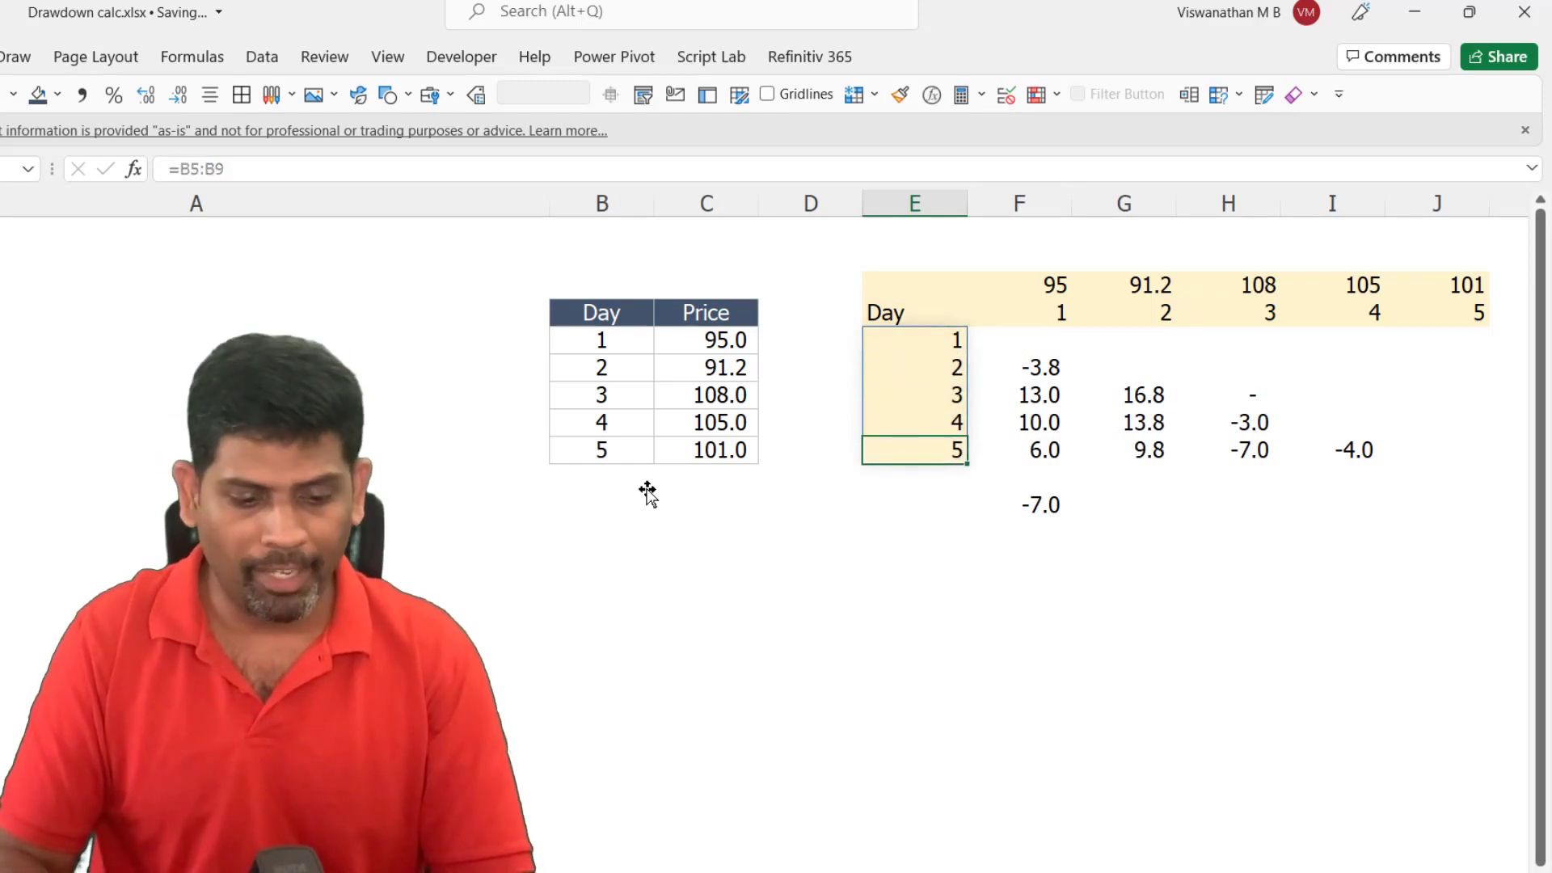
key(BackSpace)
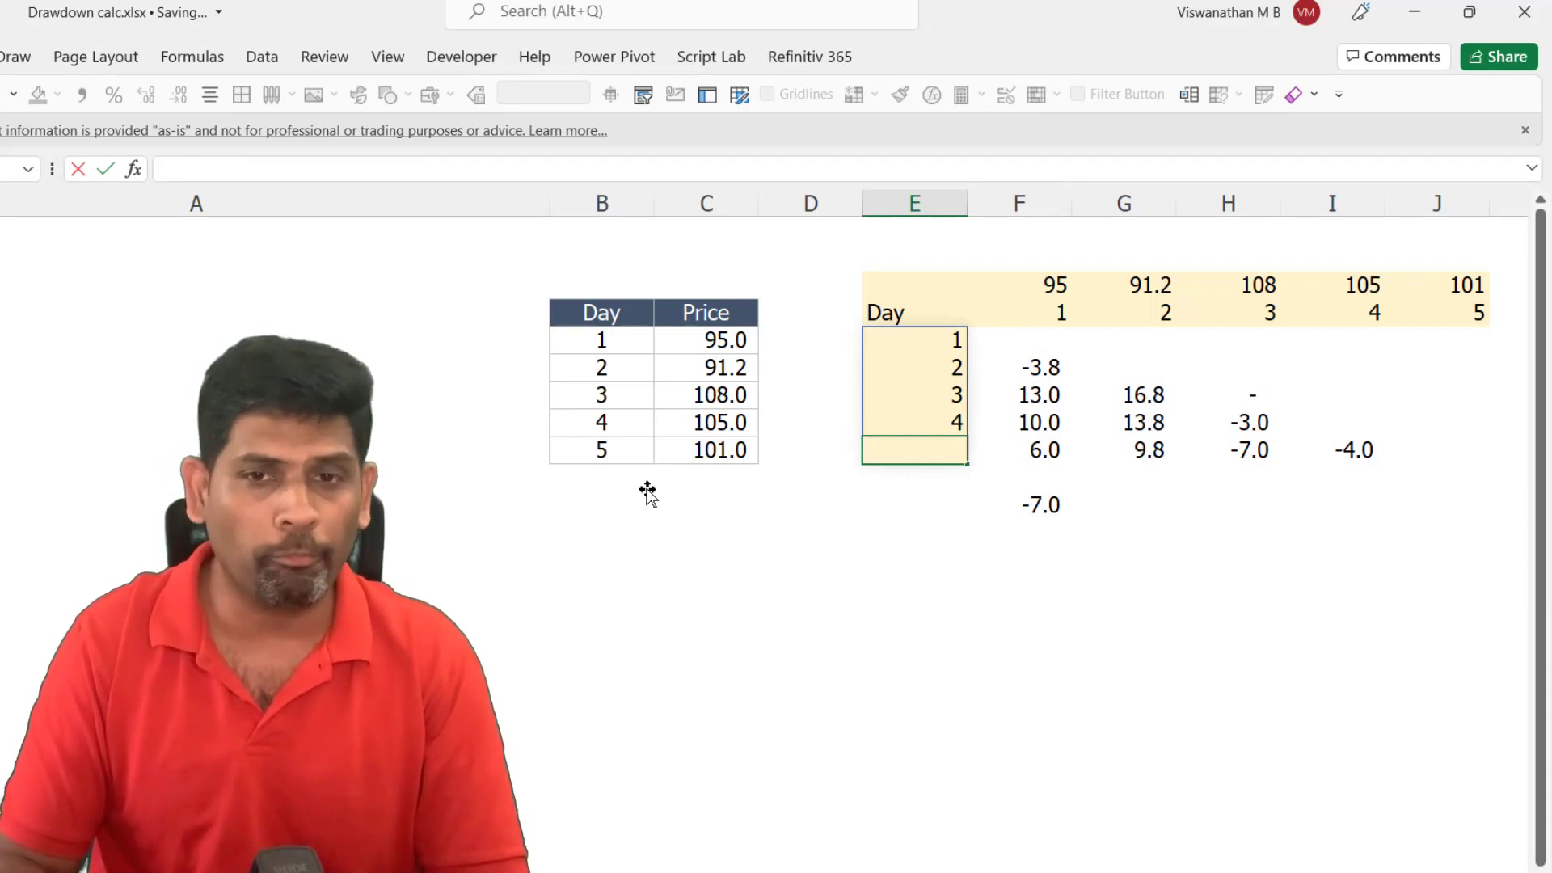
text(5)
key(Return)
- Start an IF formula in E14 with the day range B5:B9 as the first part of its logical test
key(Down)
key(Right)
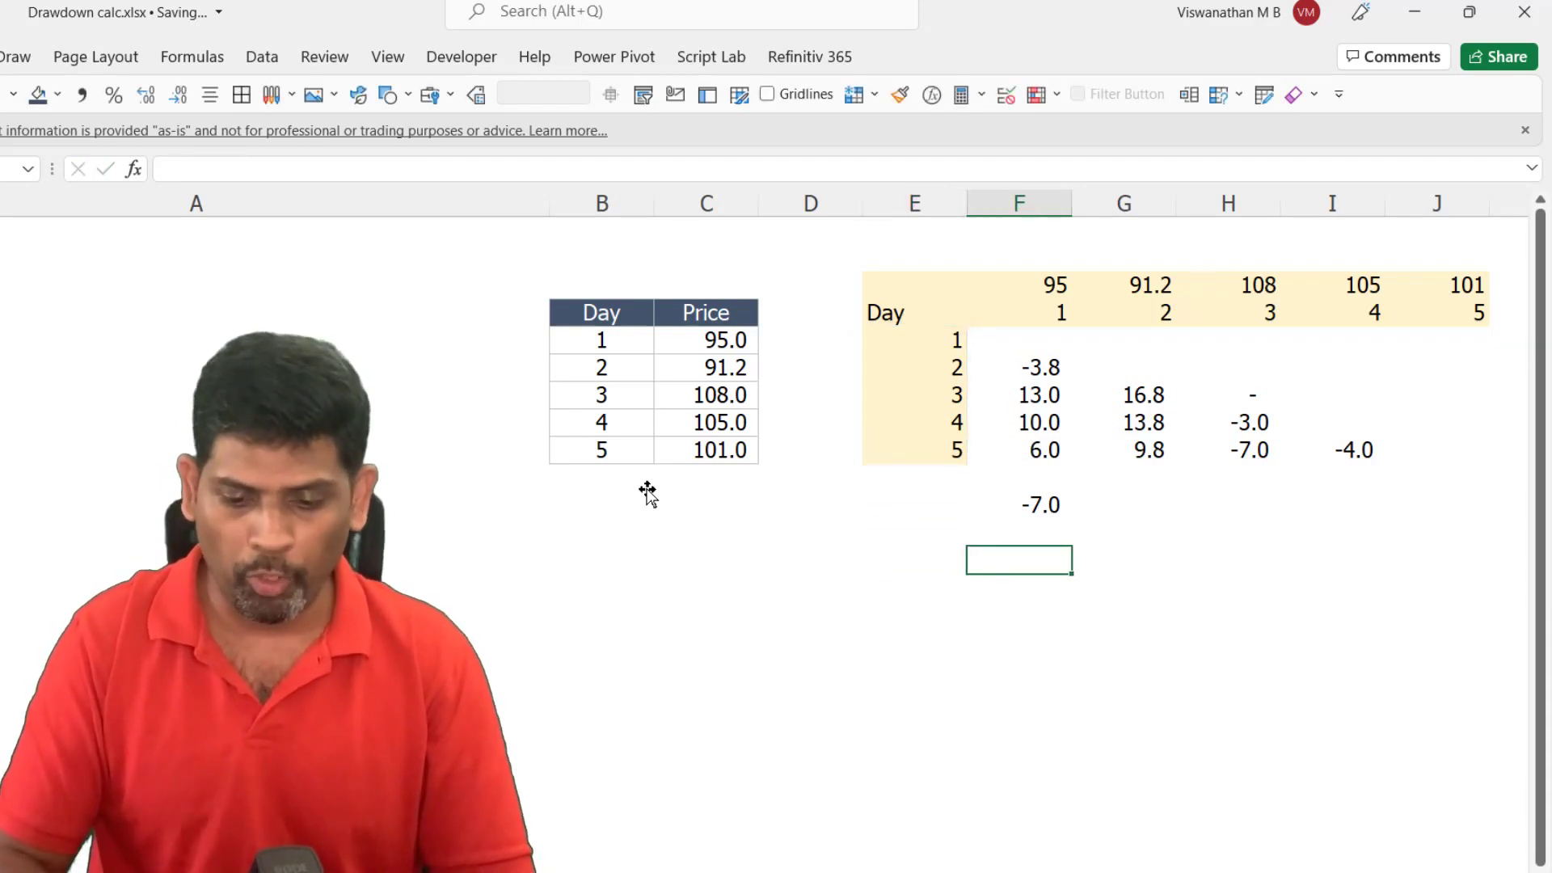
key(Left)
key(Down)
text(=)
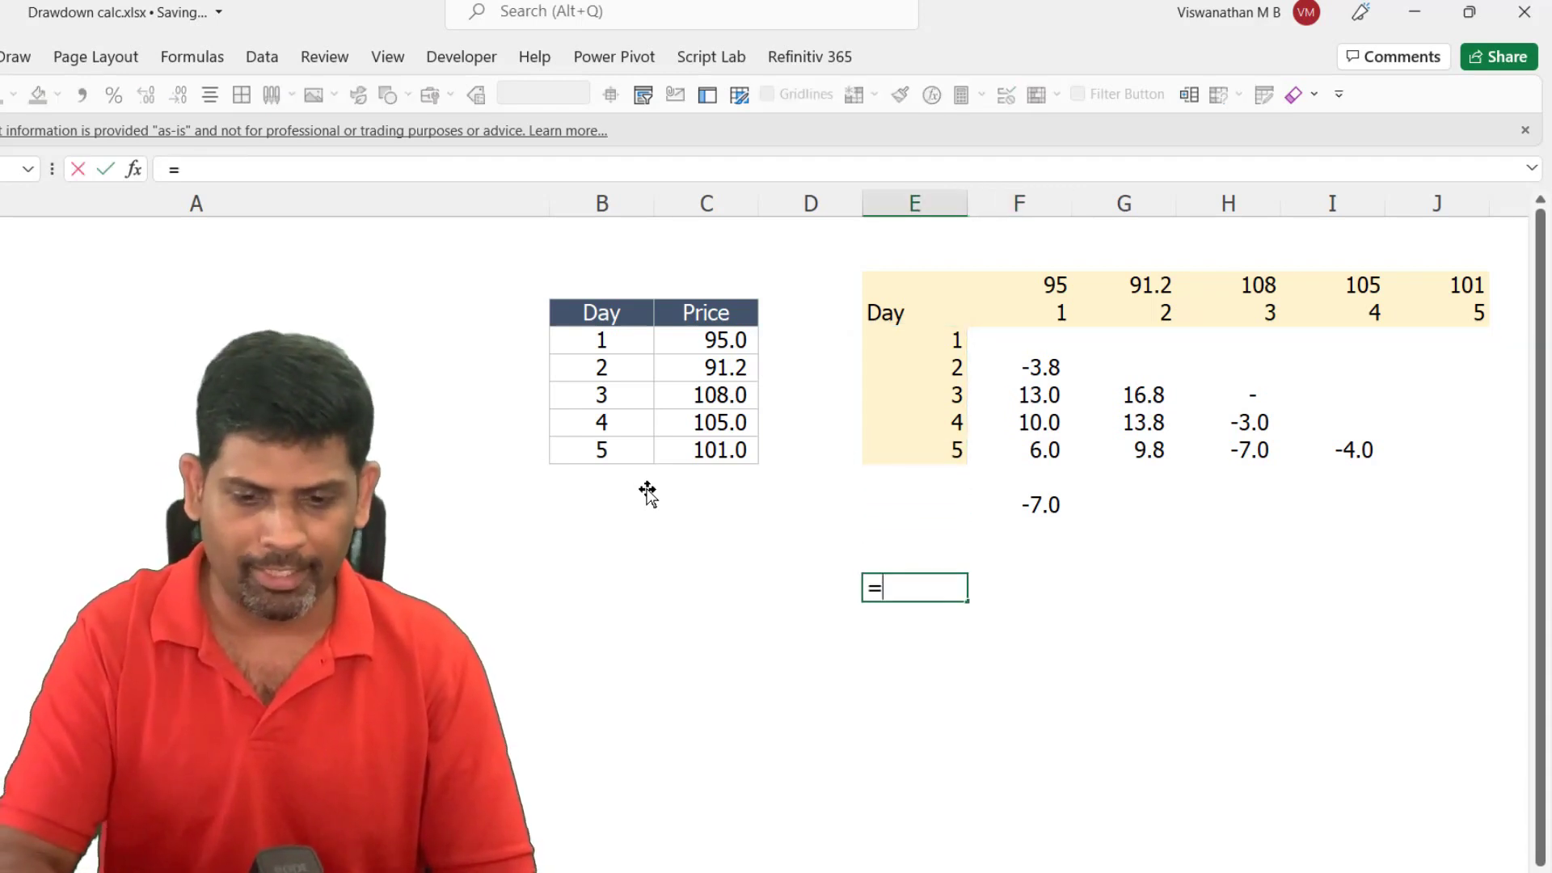
text(IF()
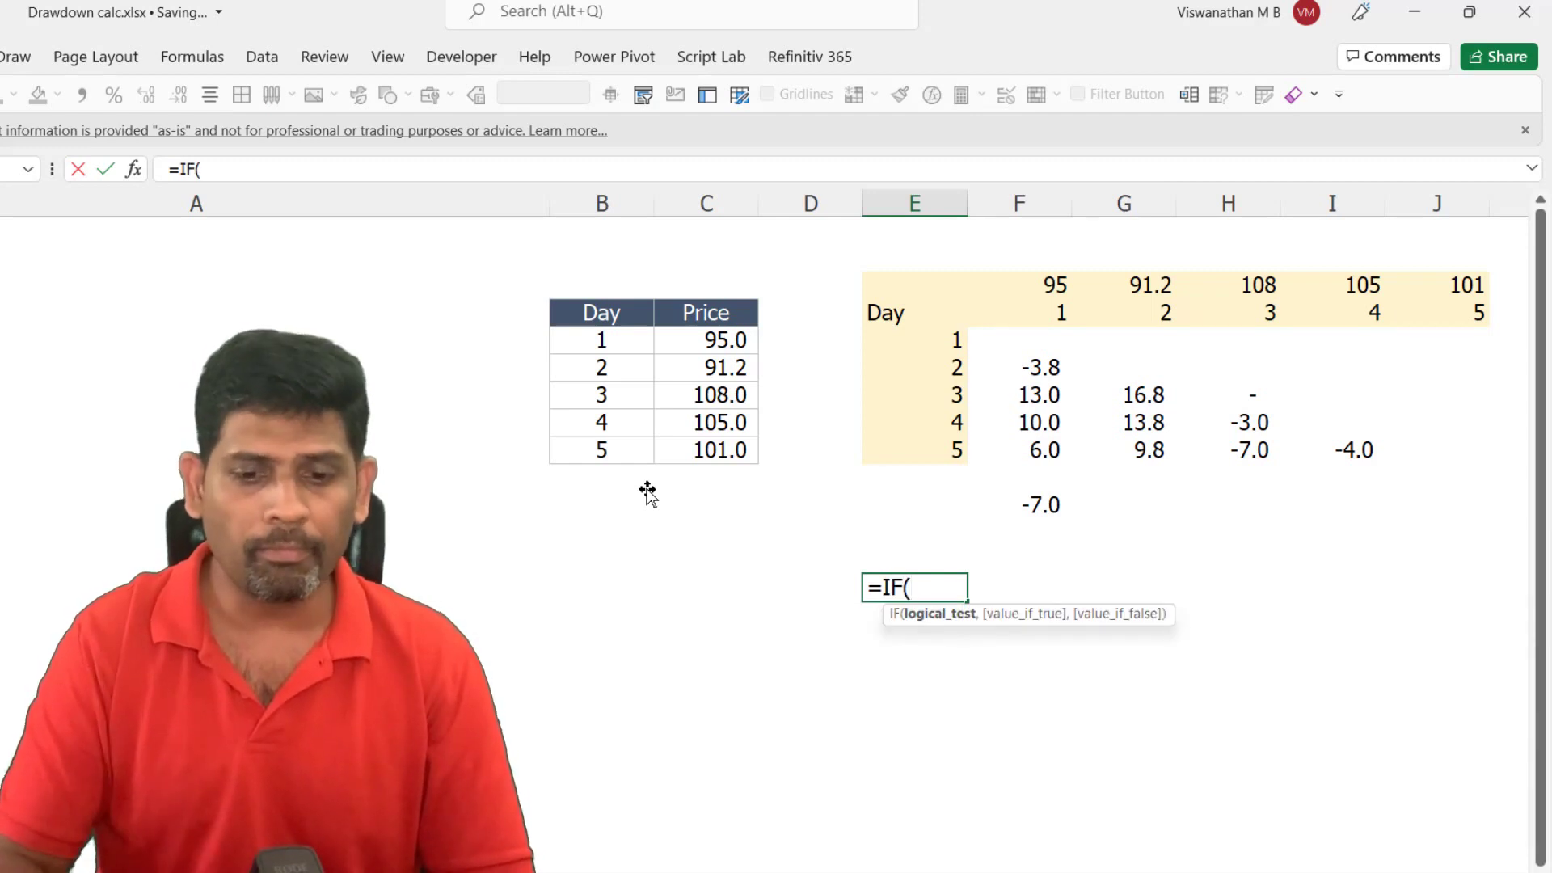
key(Up)
key(Left)
key(Left)
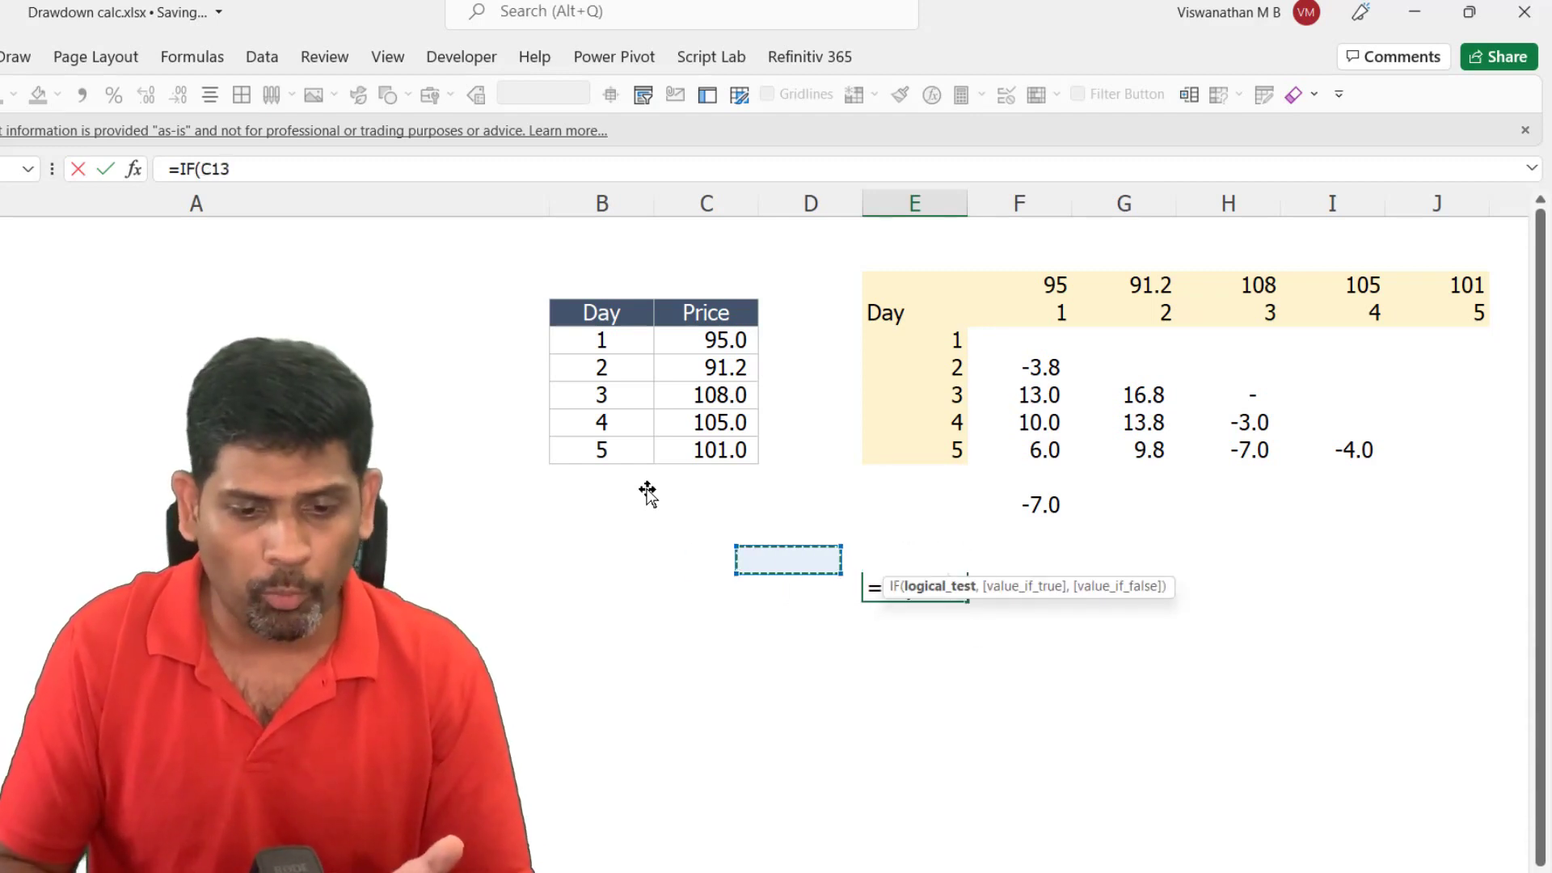
key(Up)
key(Up)
key(Up)
key(Up)
key(Left)
key(shift+Up)
key(shift+Up)
key(shift+Up)
key(shift+Up)
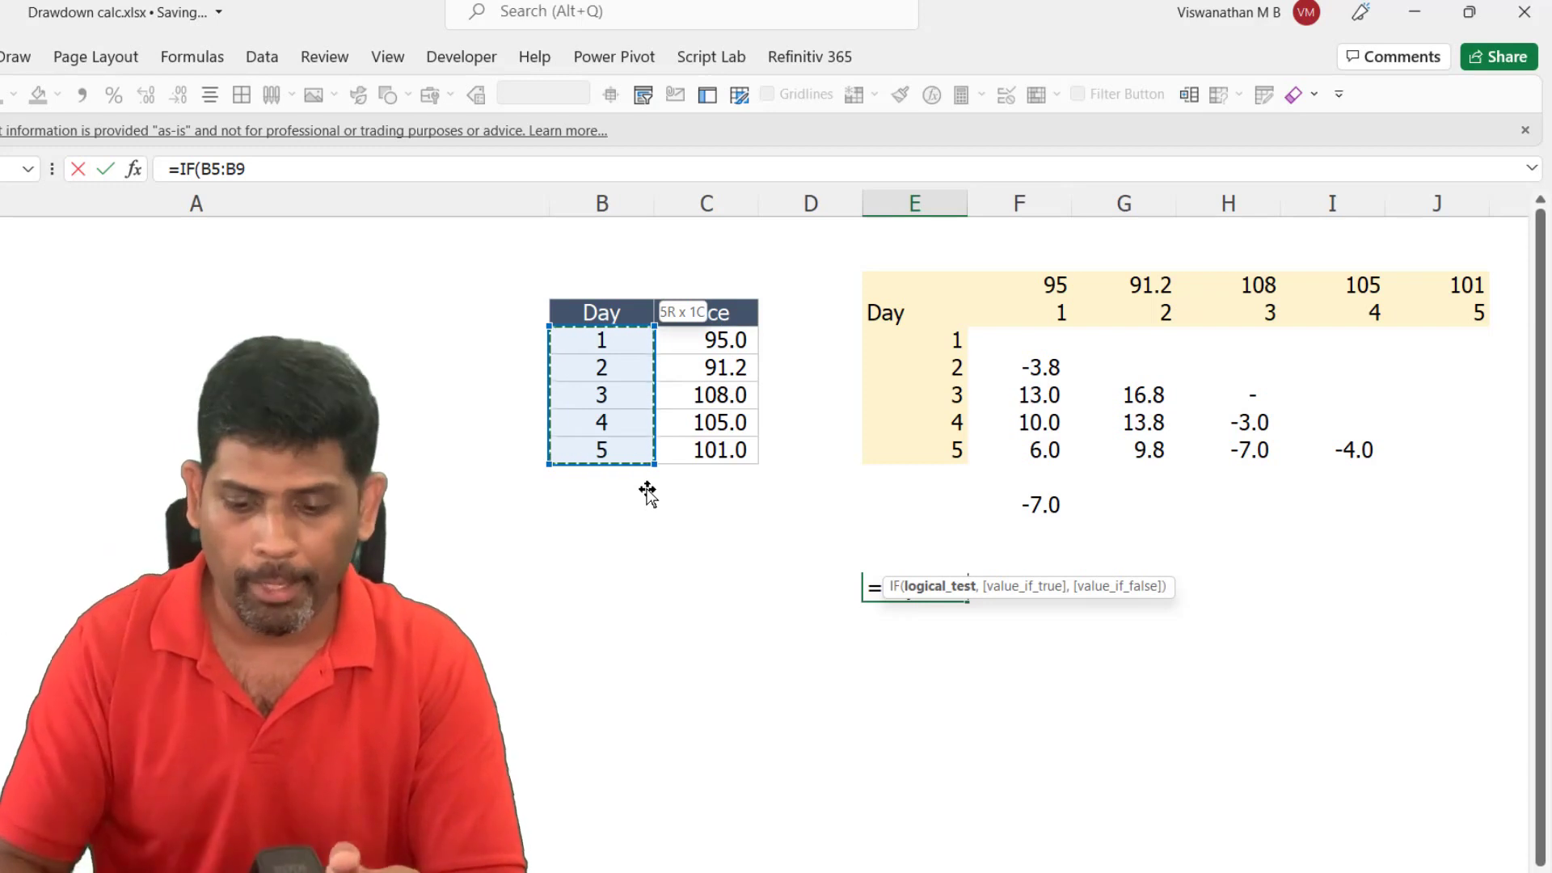
- Complete the logical test by checking whether the days are greater than TRANSPOSE(B5:B9)
text(>)
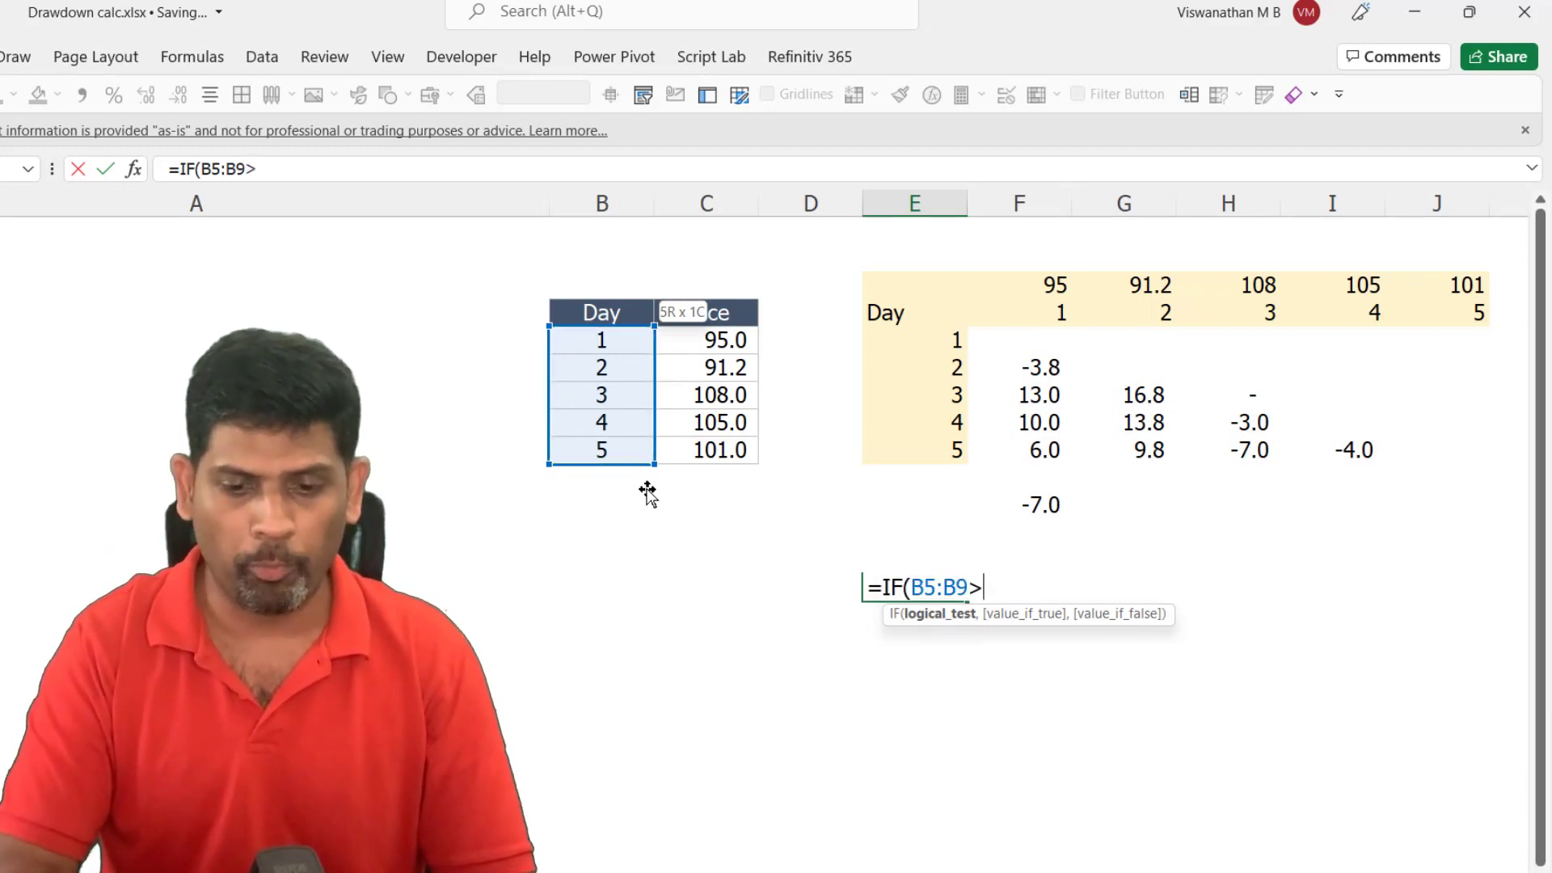
text(trans)
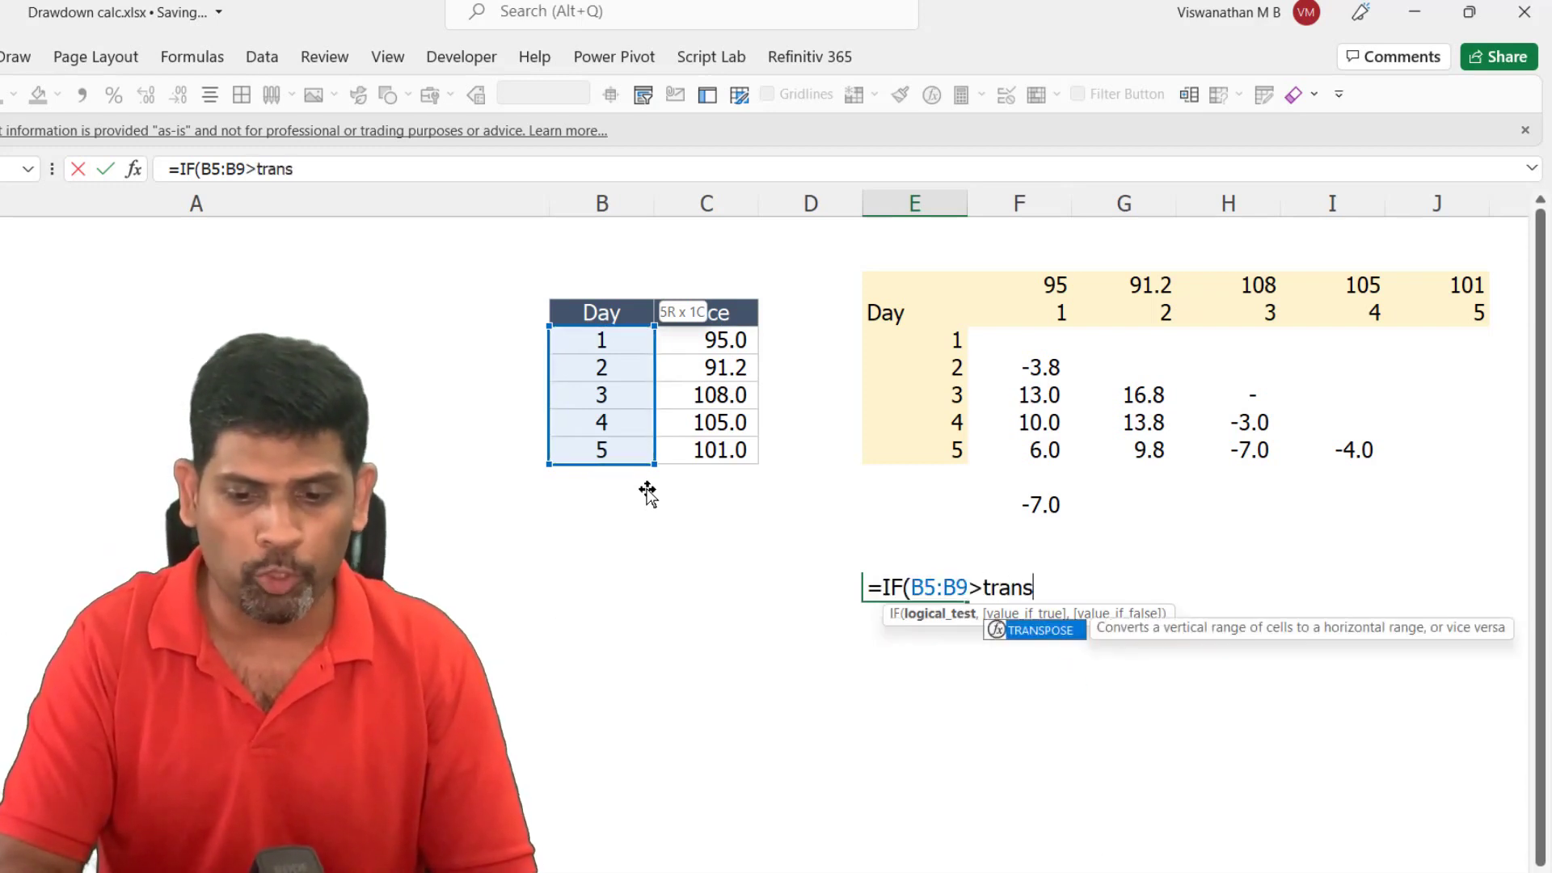
key(Tab)
key(Up)
key(Left)
key(Left)
key(Up)
key(Left)
key(Up)
key(Up)
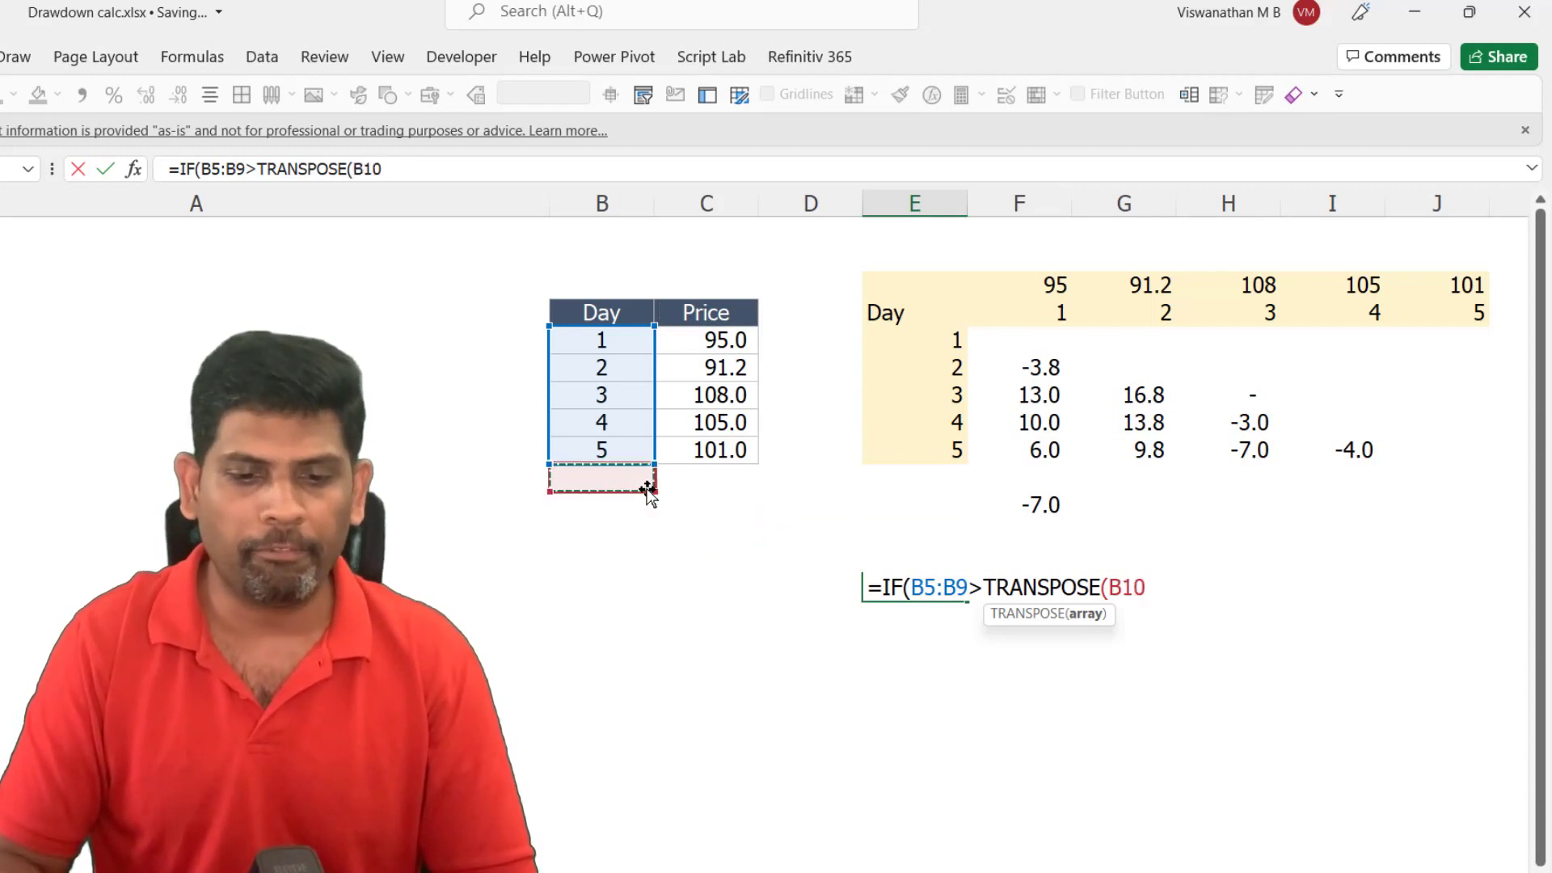
key(Up)
key(shift+Up)
key(shift+Up)
key(shift+Up)
text())
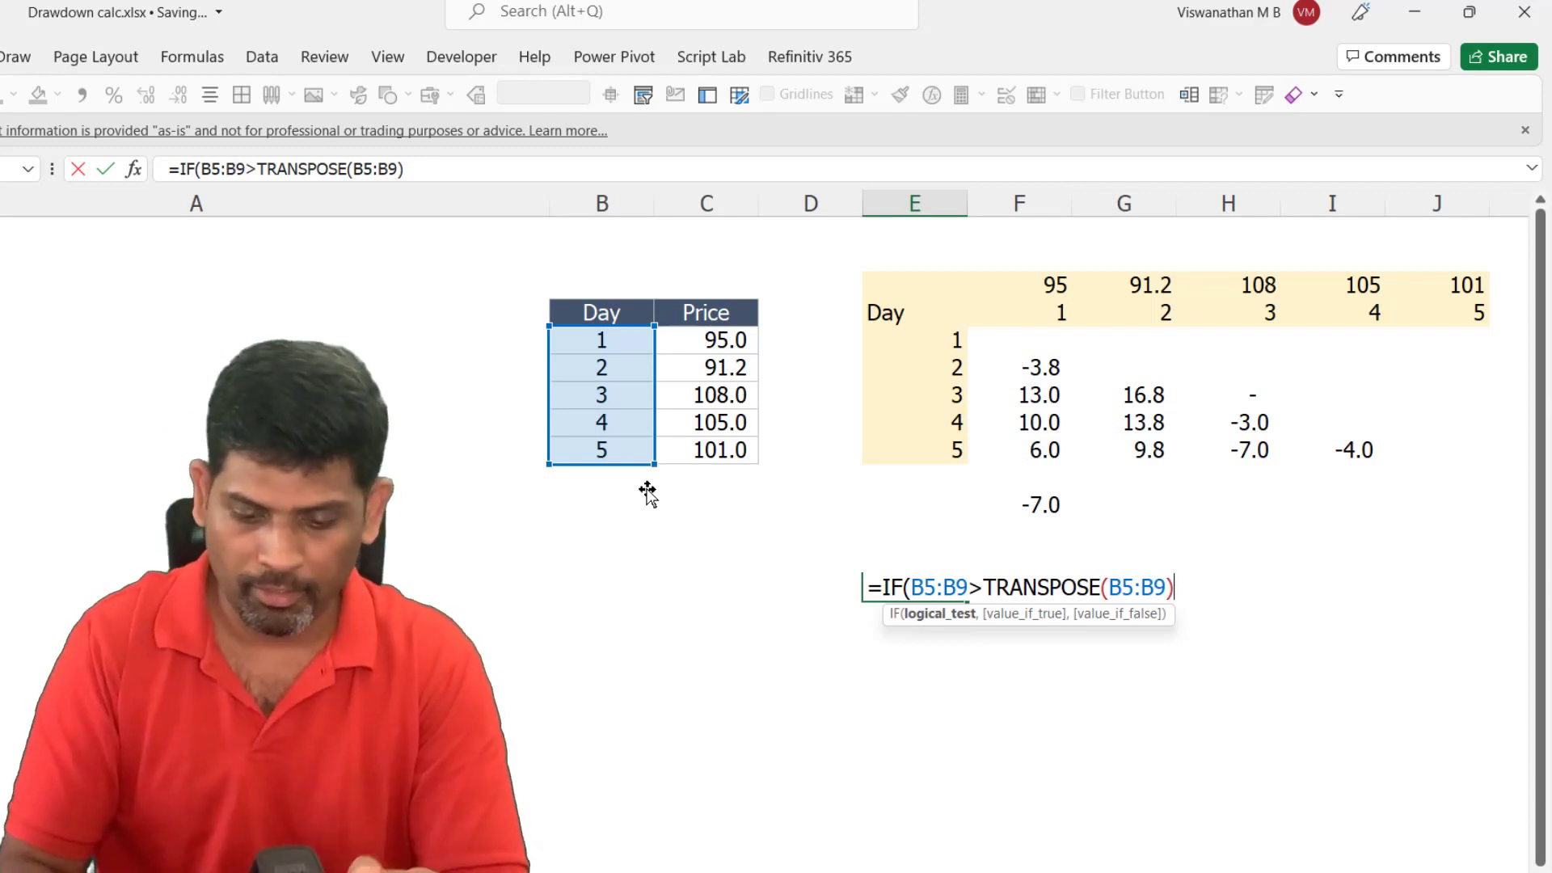
- Begin the IF formula's value-if-true argument with the price range C5:C9
text(,)
key(Up)
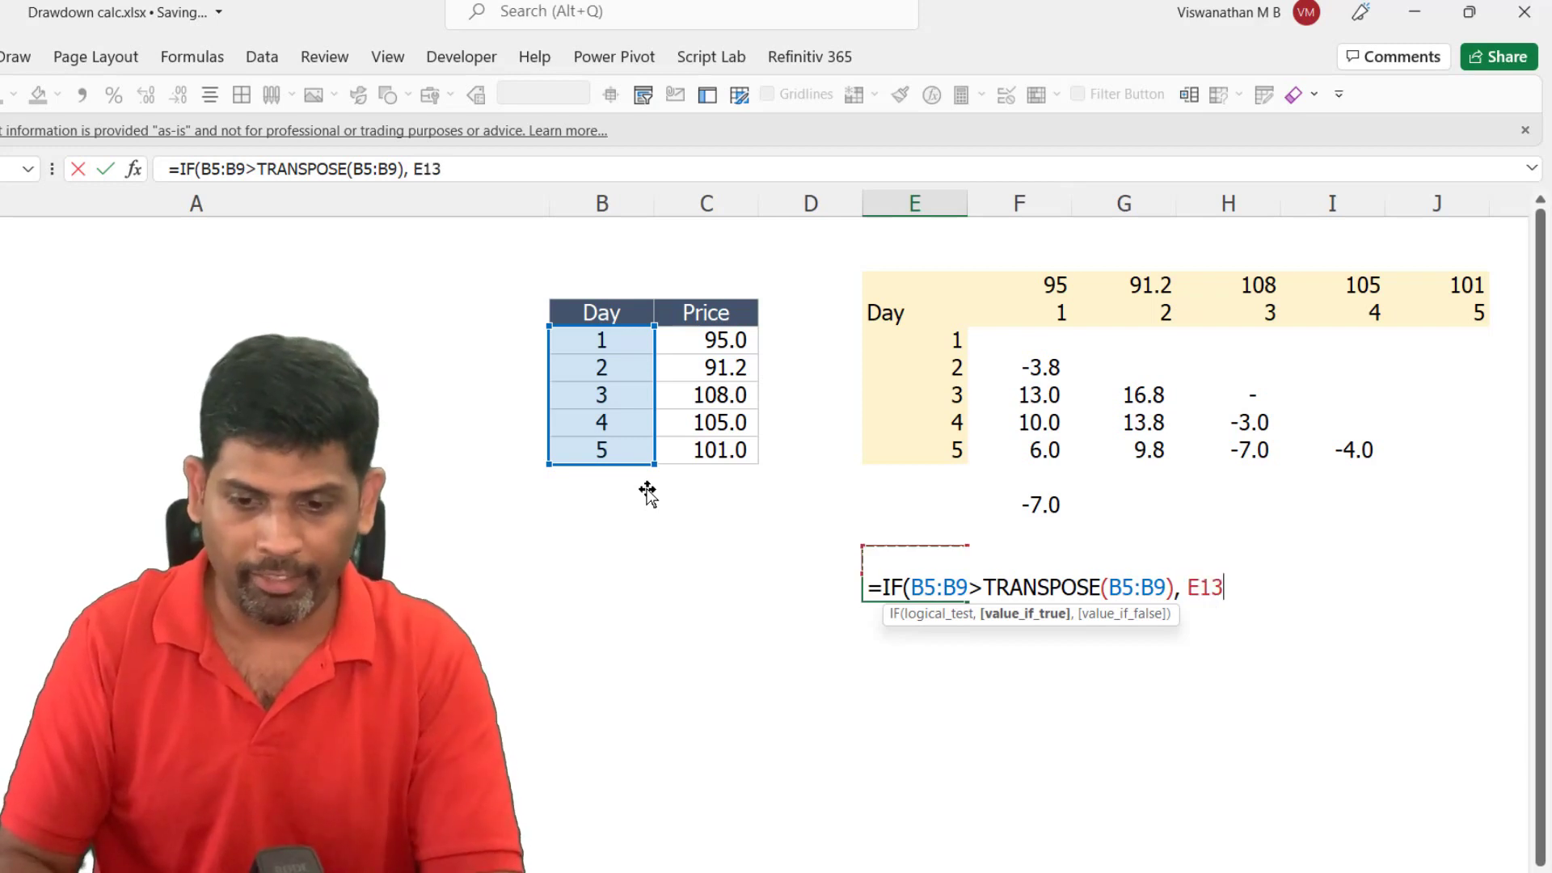
key(Left)
key(Left)
key(Up)
key(Up)
key(Up)
key(Up)
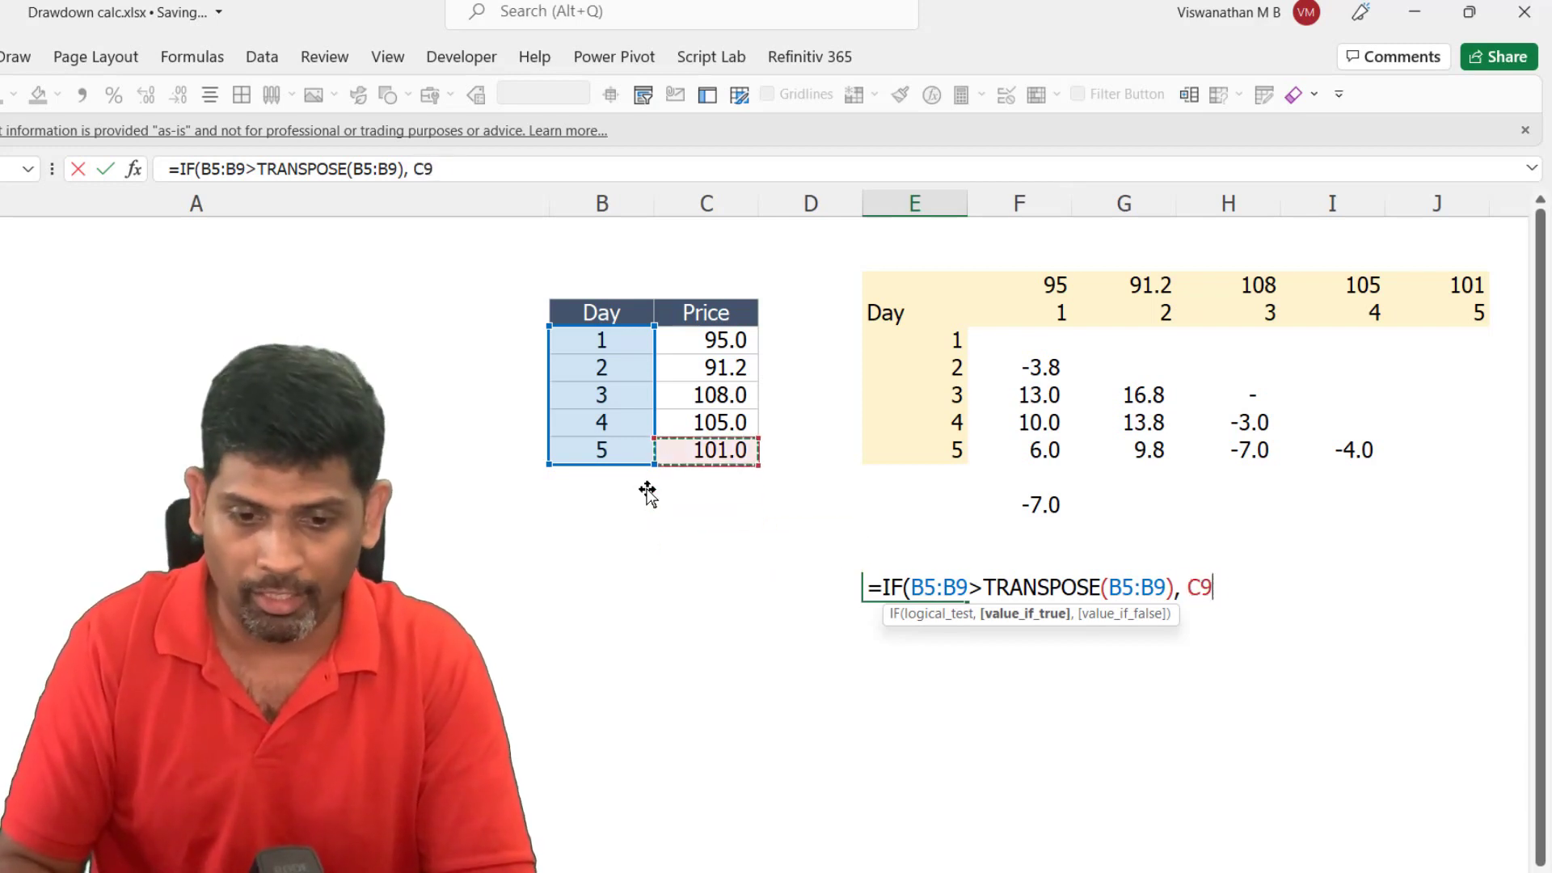
key(shift+Up)
key(shift+Up)
key(shift+Up)
key(shift+Up)
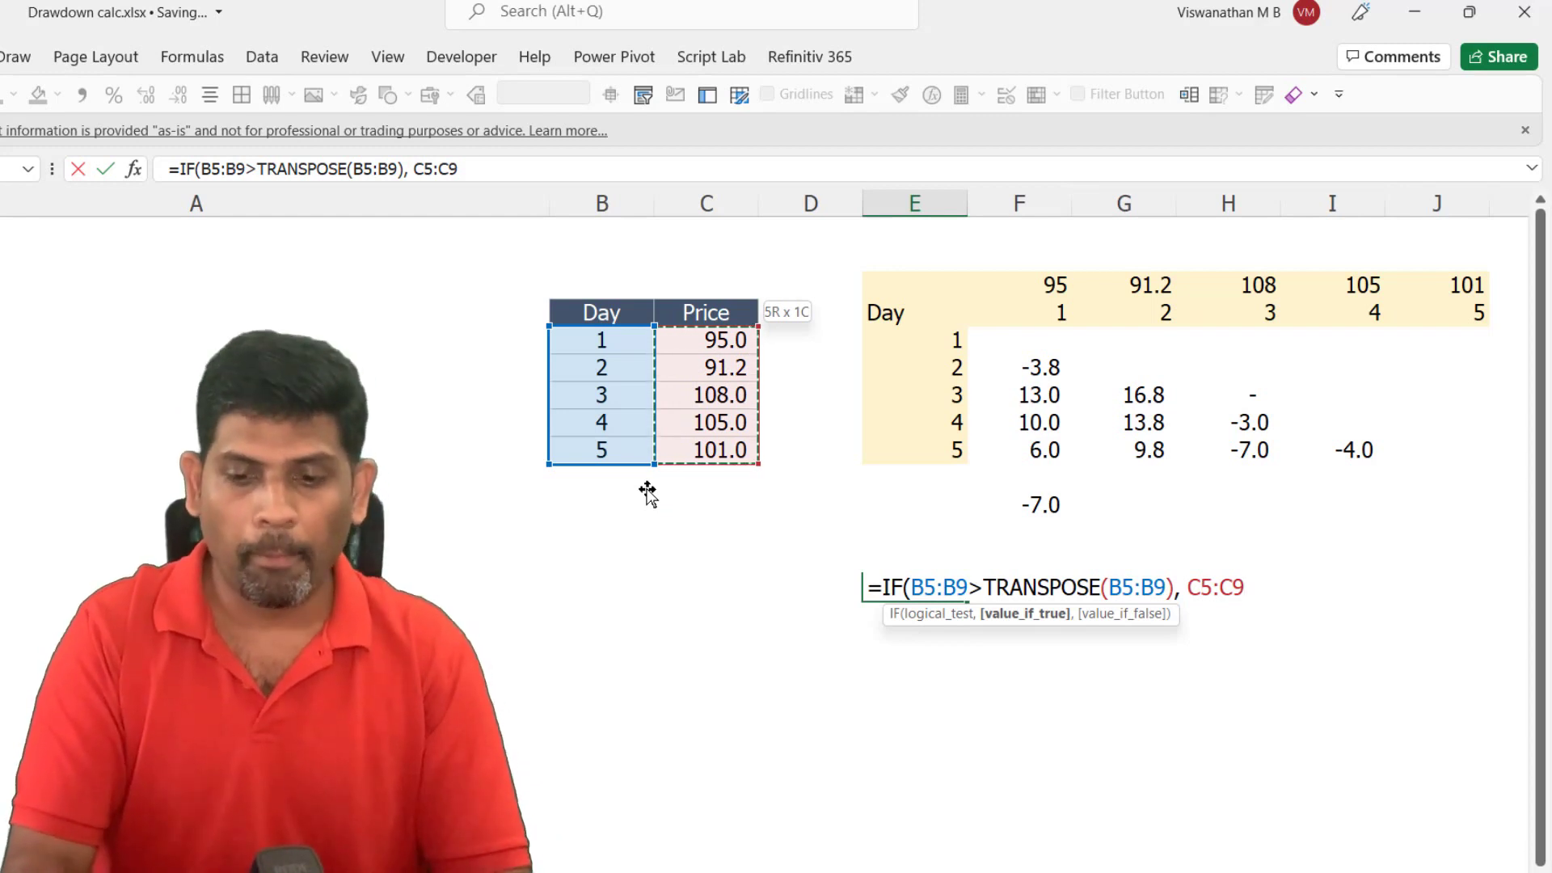
- Subtract TRANSPOSE(C5:C9) from the price range in the value-if-true argument
text(-)
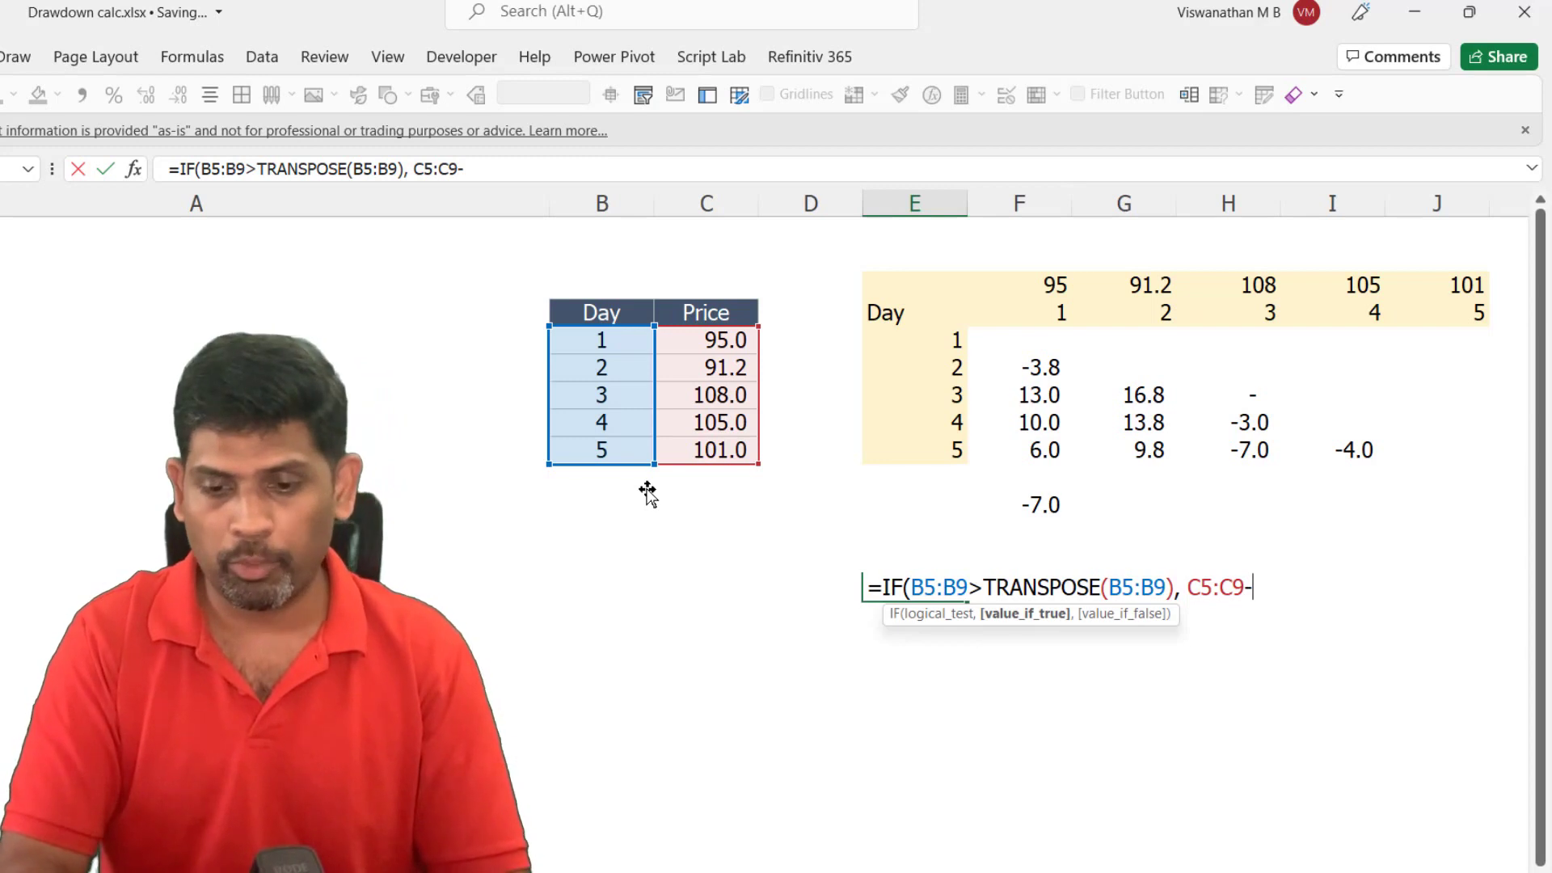
text(trans)
key(Tab)
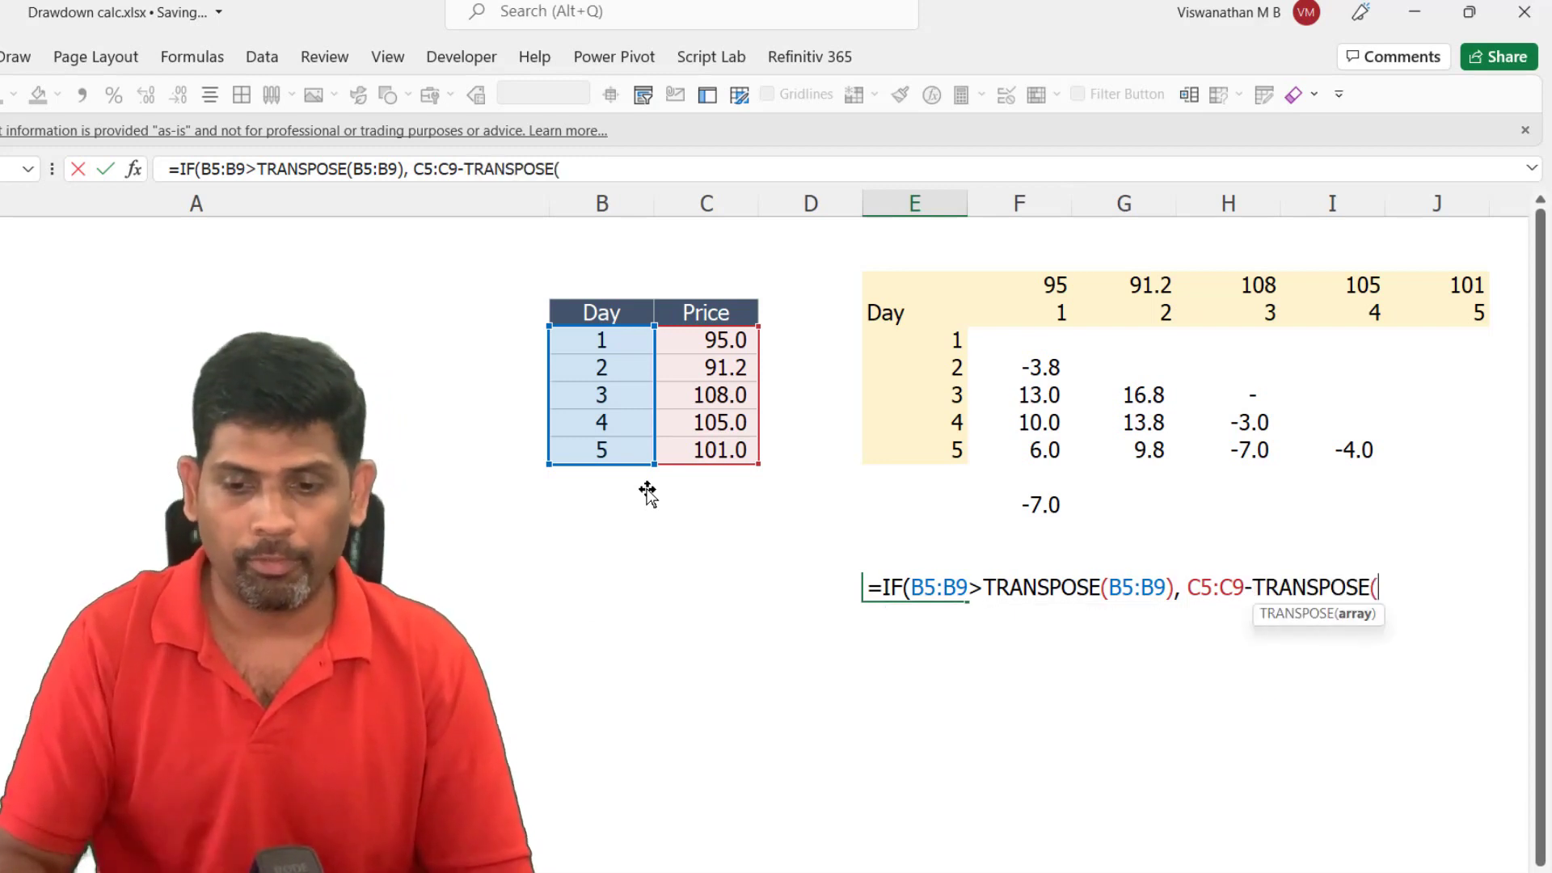
key(Up)
key(Up)
key(Left)
key(Left)
key(Up)
key(Up)
key(Up)
key(shift+Up)
key(shift+Up)
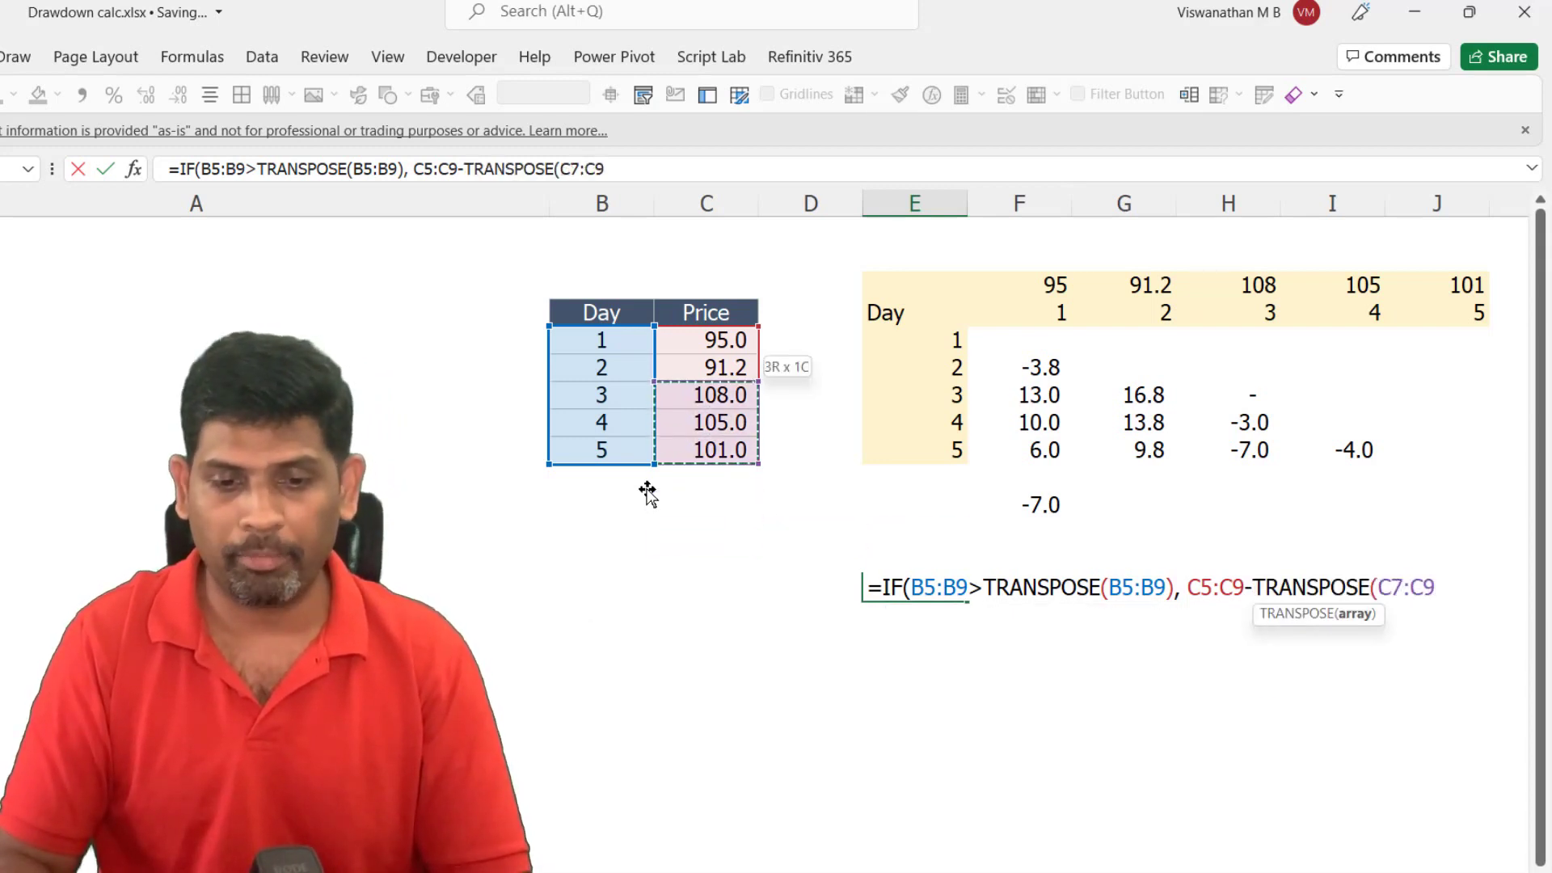
key(shift+Up)
key(shift+Up)
text())
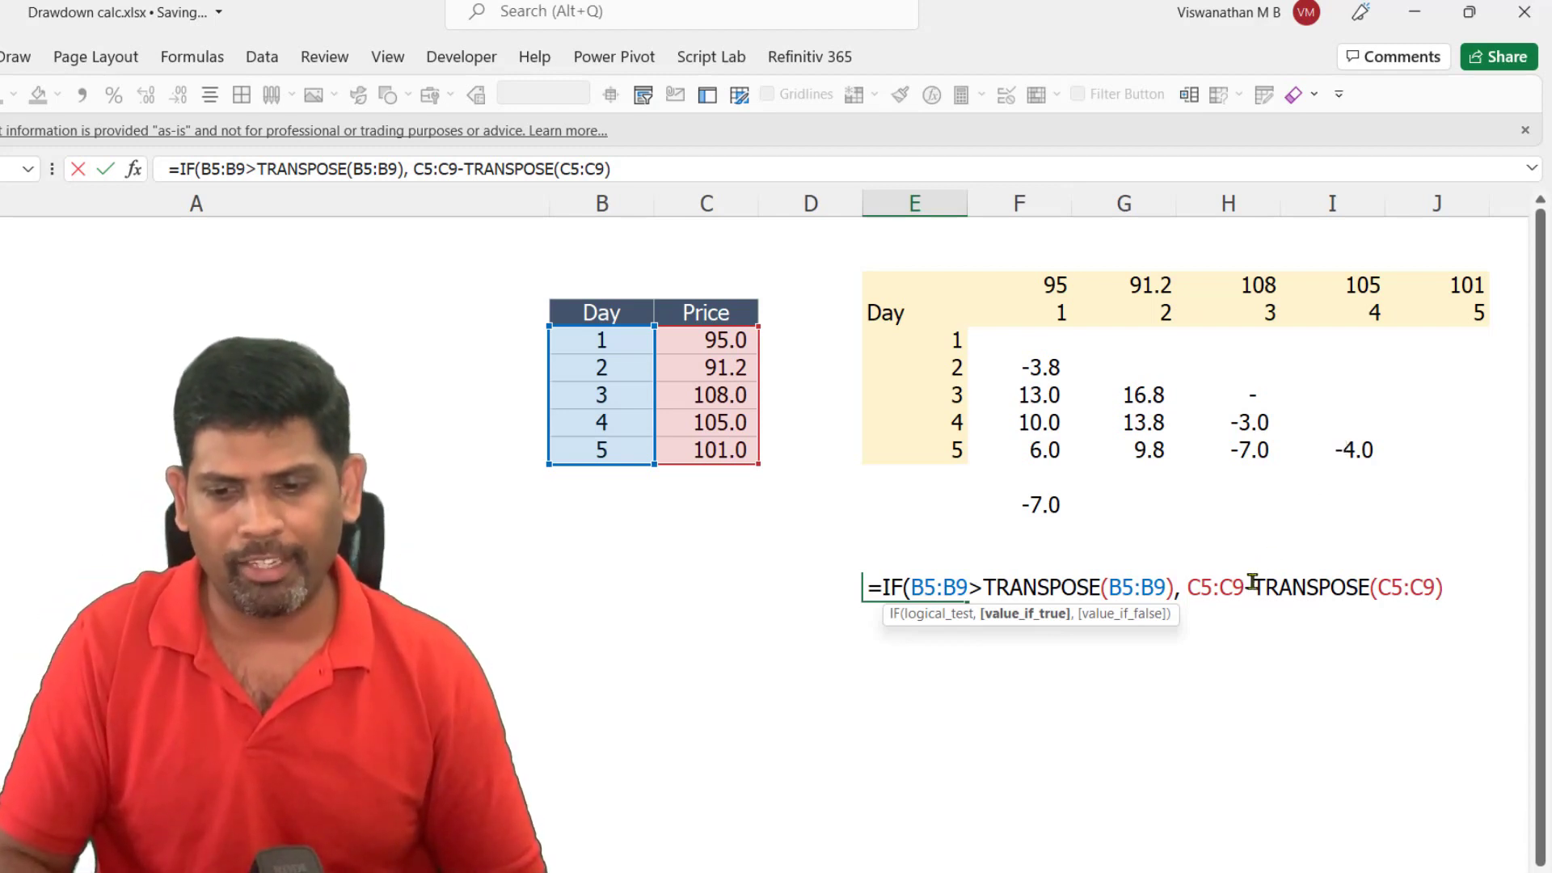
- Return 0 when the logical test is false and enter the completed IF formula in E14
drag(1252, 584, 1446, 591)
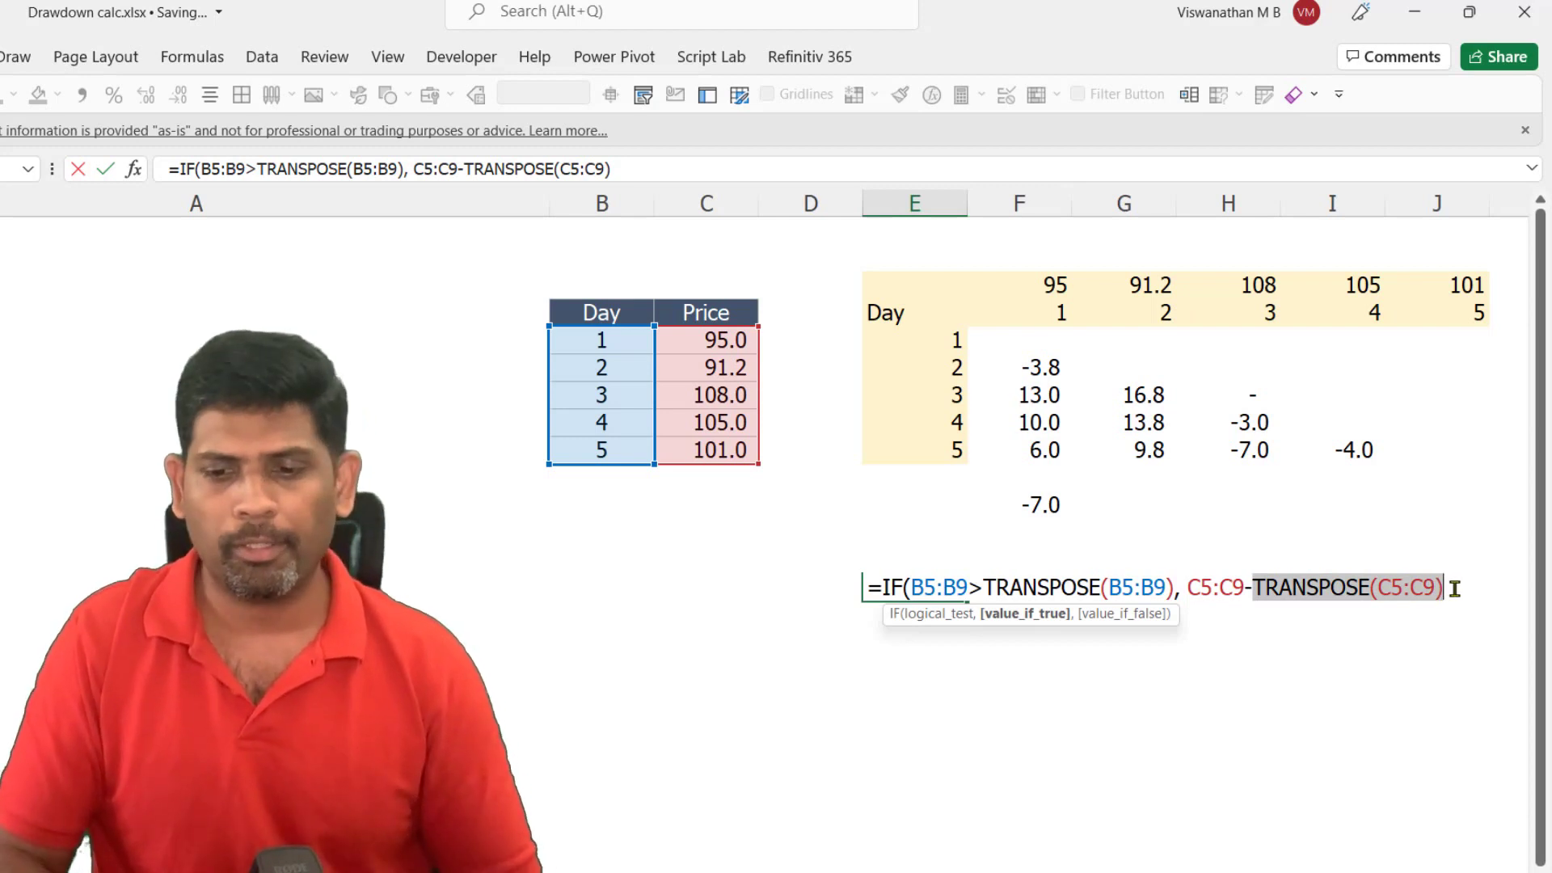
click(1454, 588)
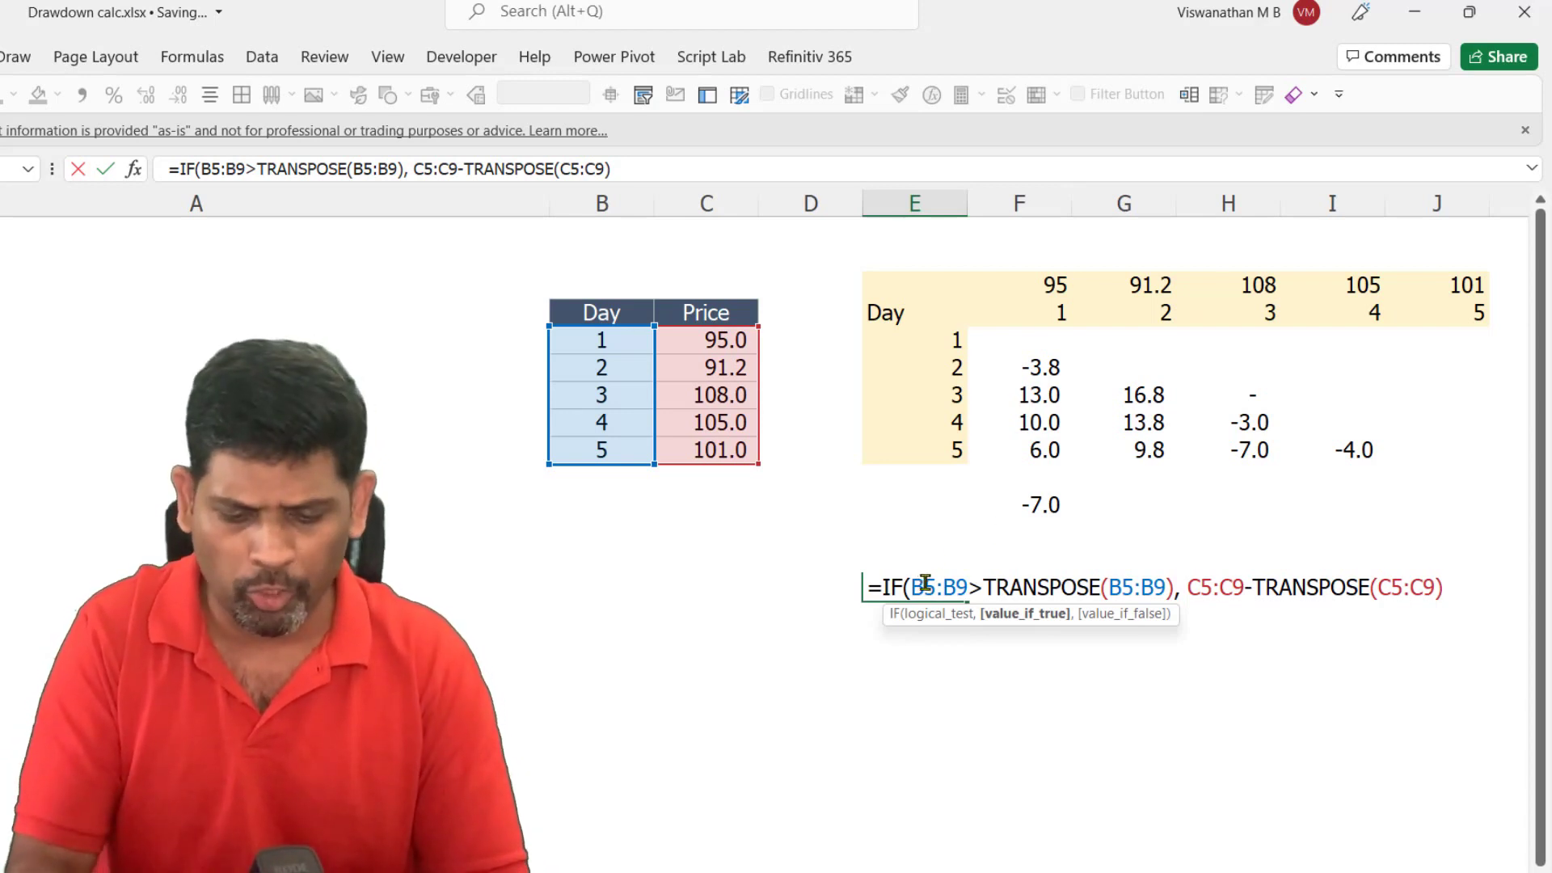
text(, 0))
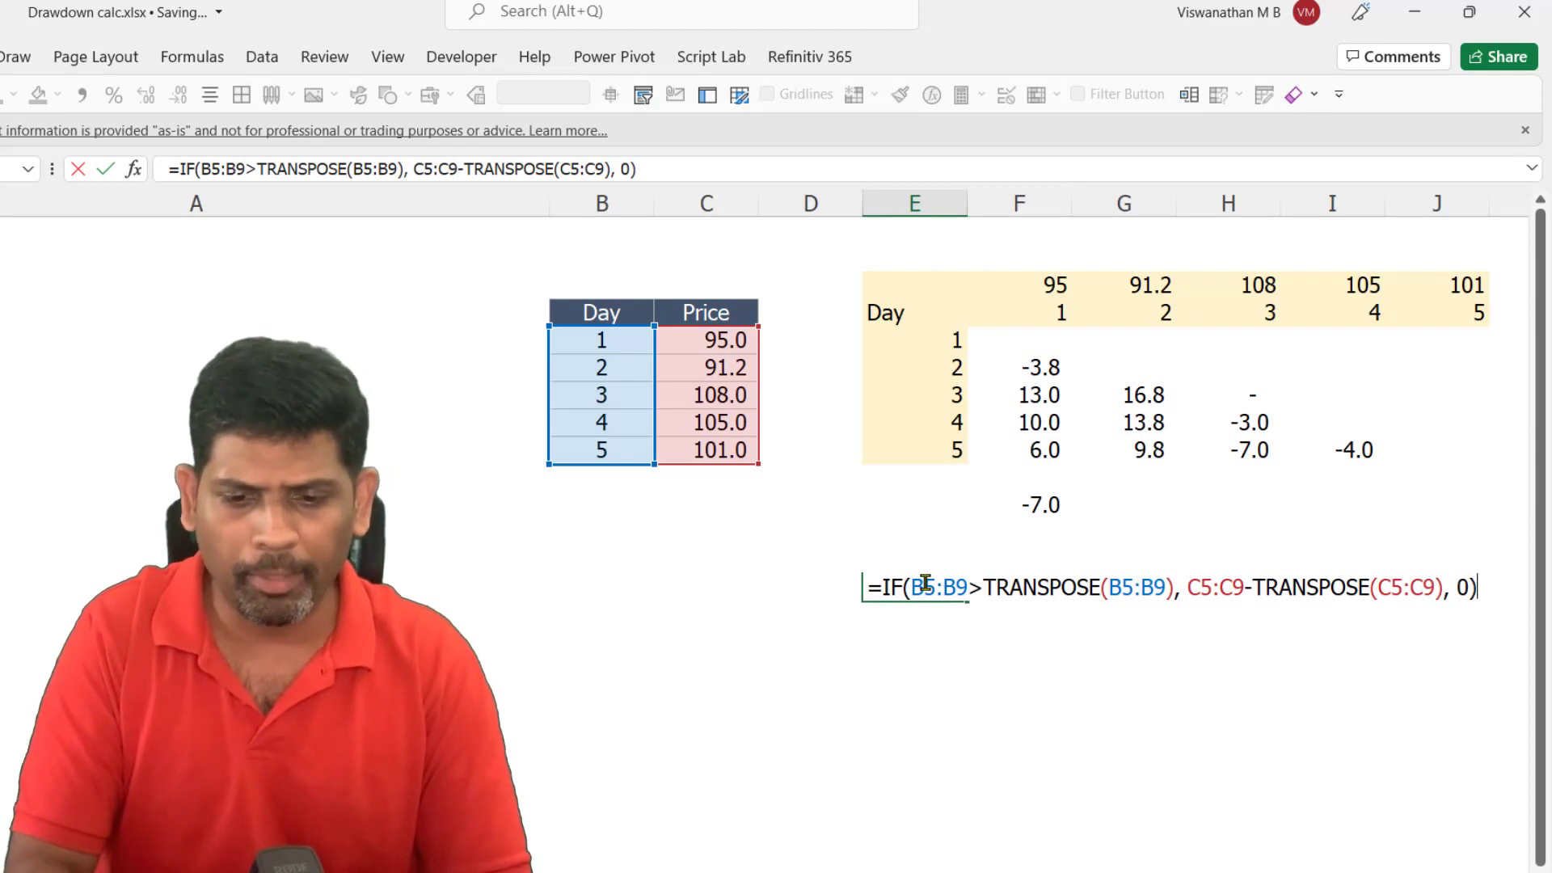
key(Return)
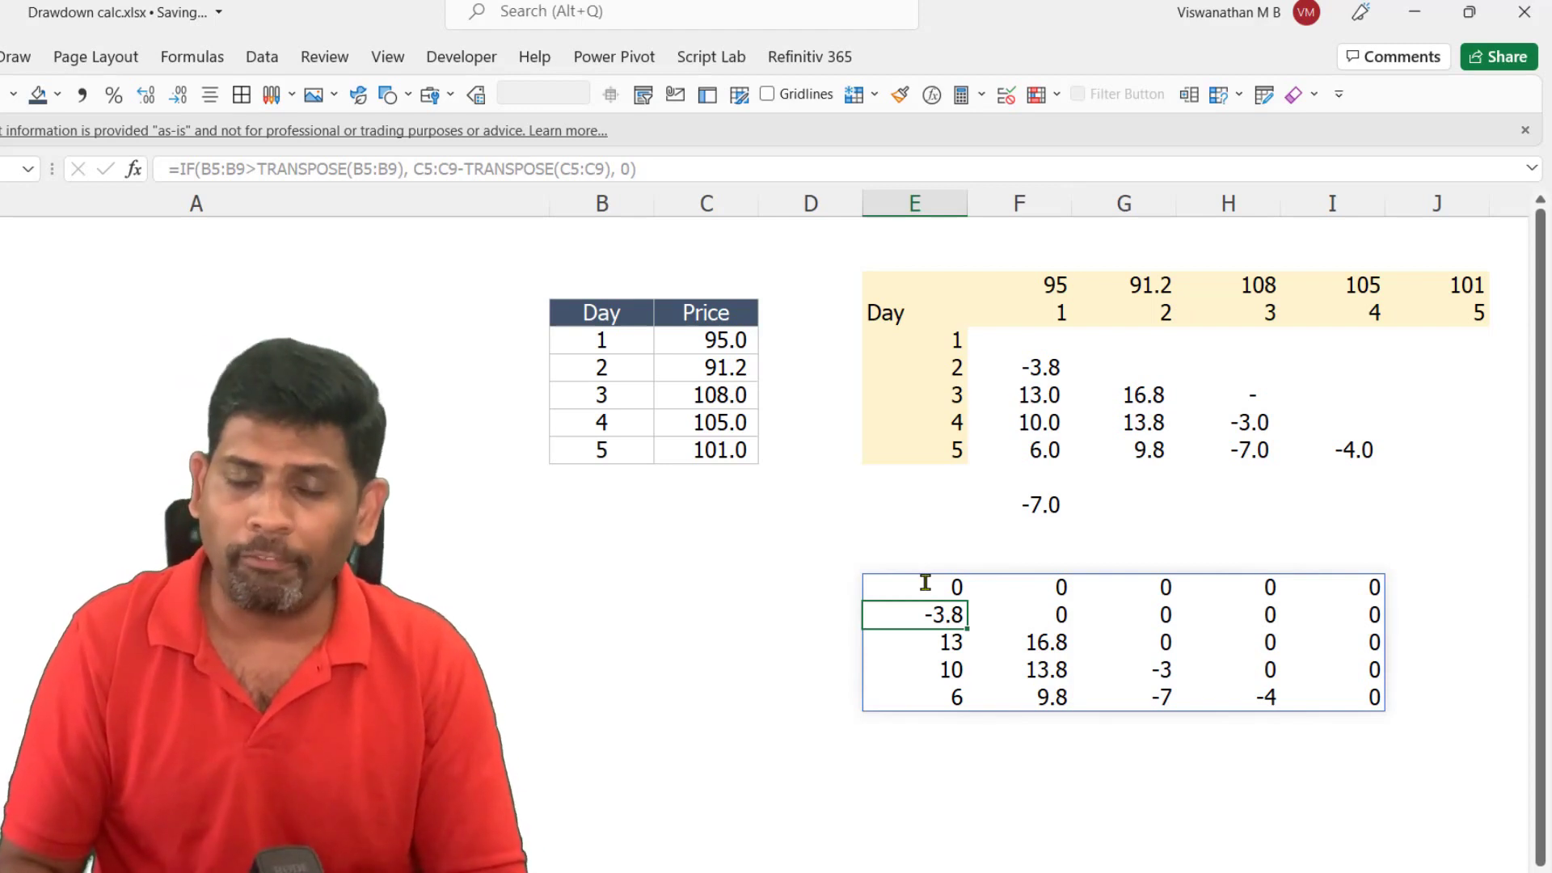
- Review the cell range used by the minimum formula in F11 without changing it
key(Up)
key(Up)
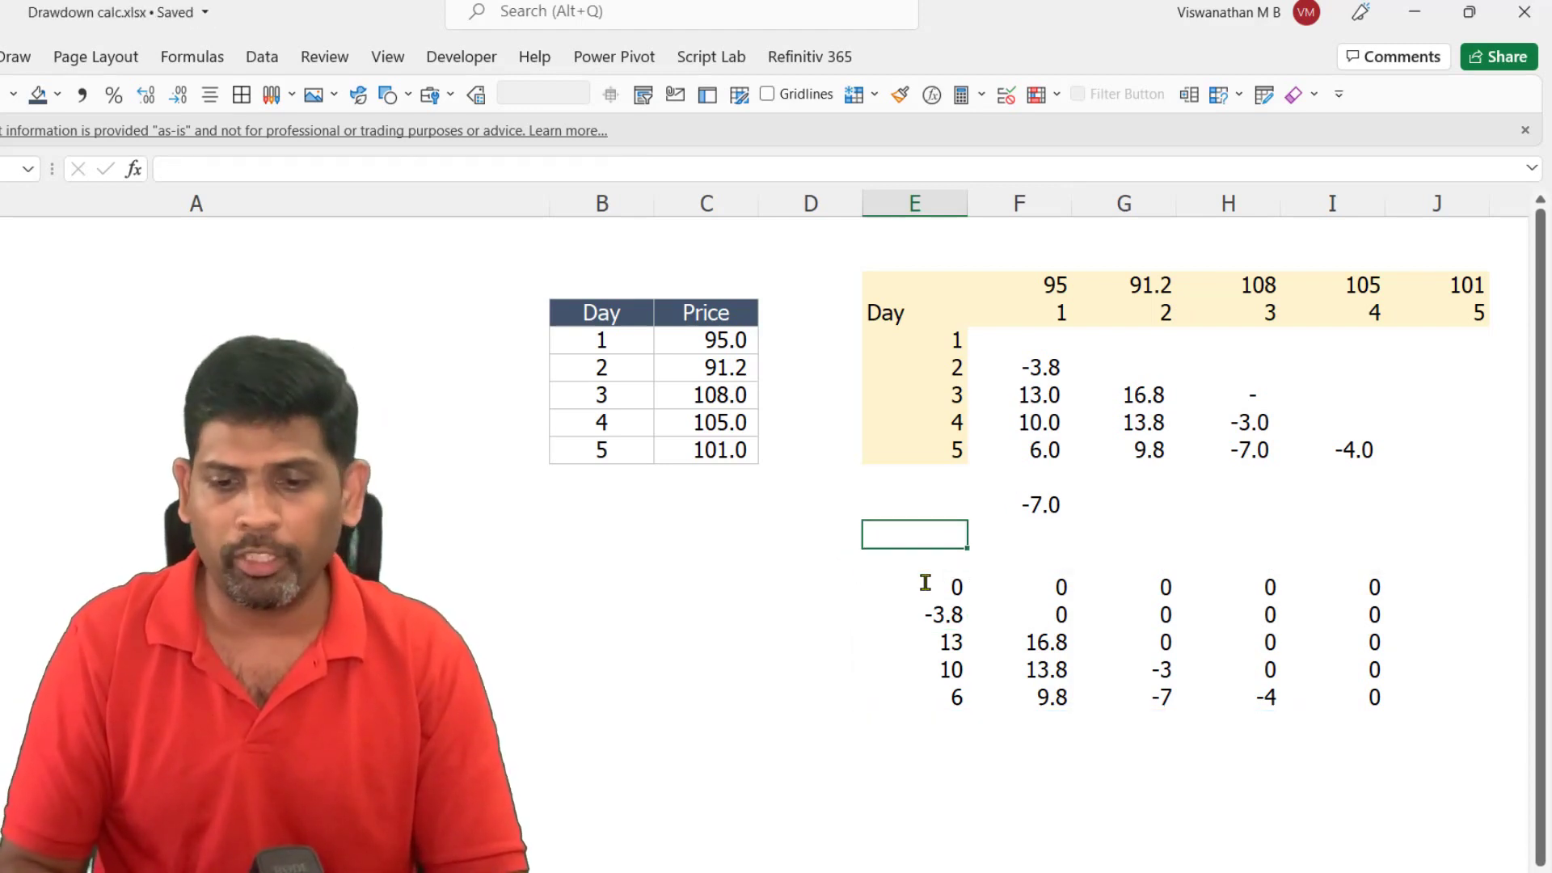
key(Up)
key(Right)
key(F2)
key(Escape)
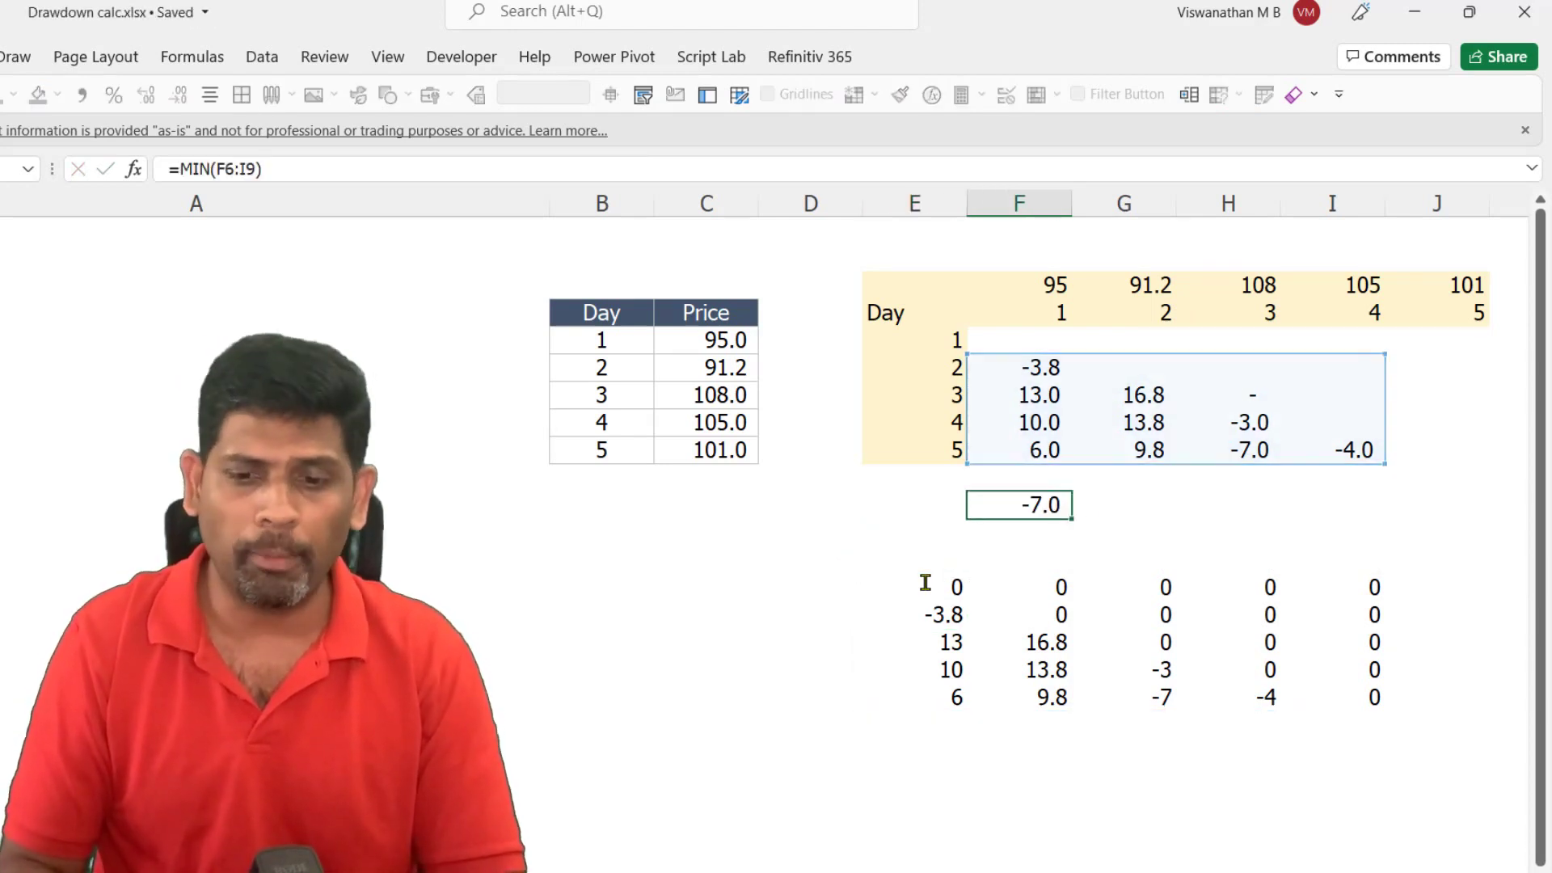
- Wrap the IF formula in E14 in the MIN function so it returns a single value
key(Down)
key(Down)
key(Down)
key(Left)
key(F2)
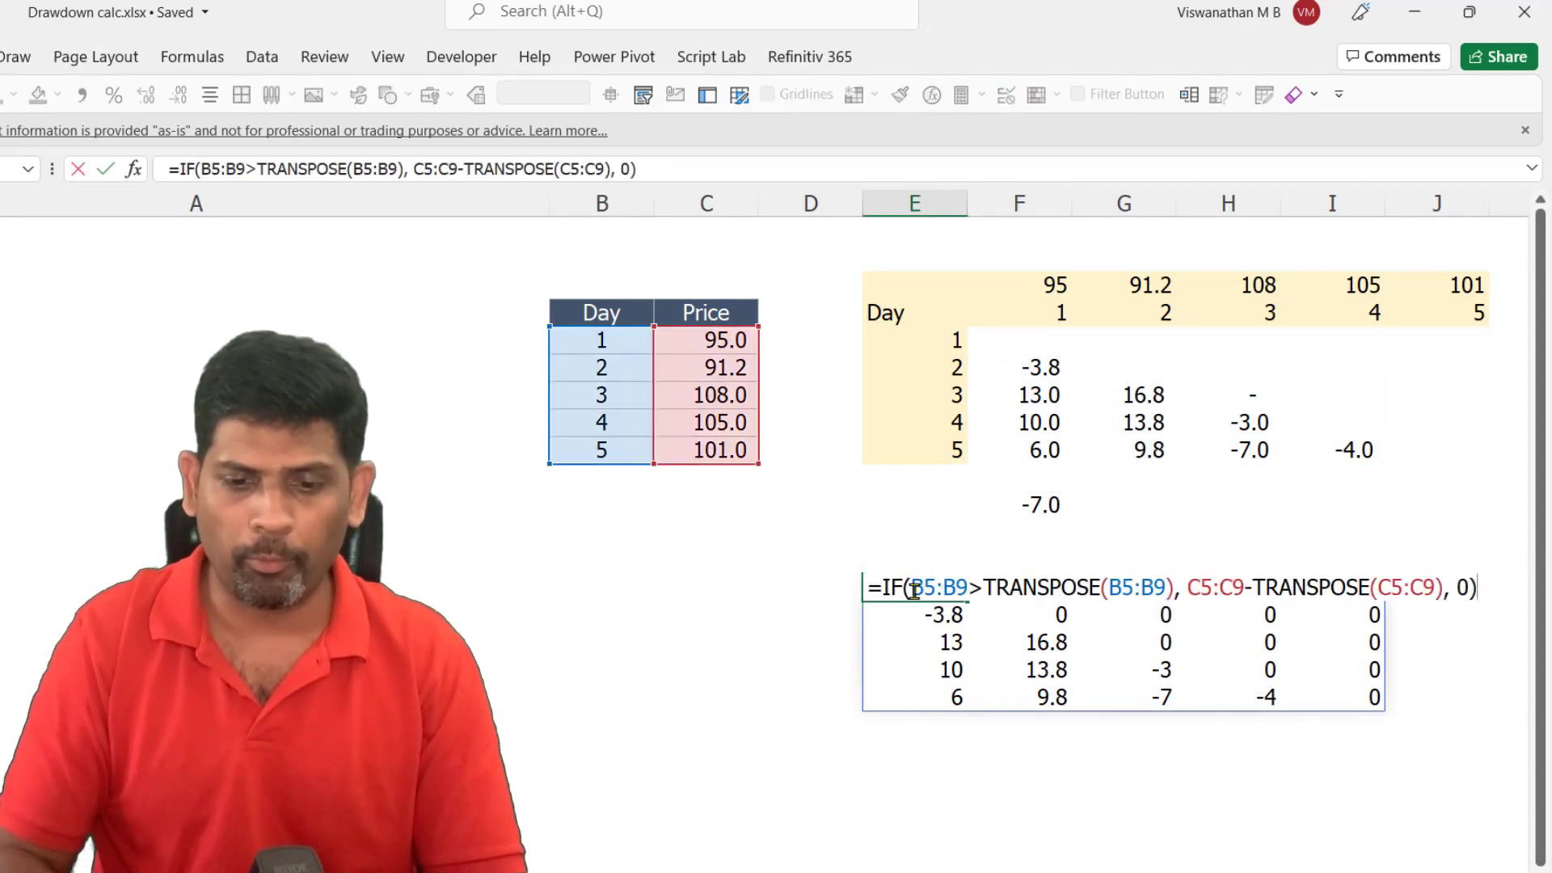
click(882, 587)
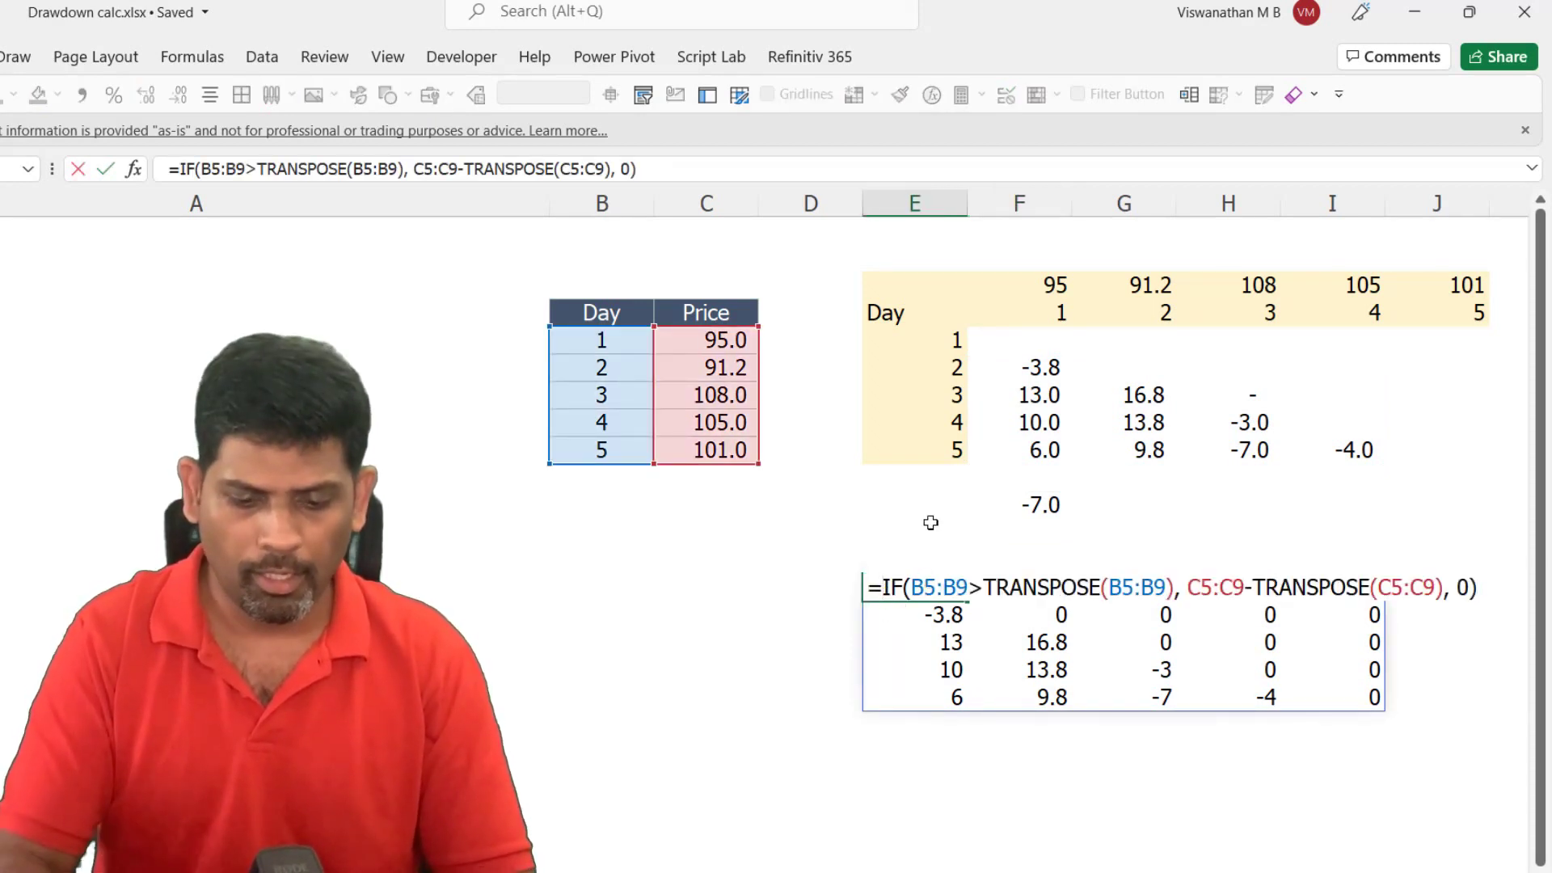
text(MIN()
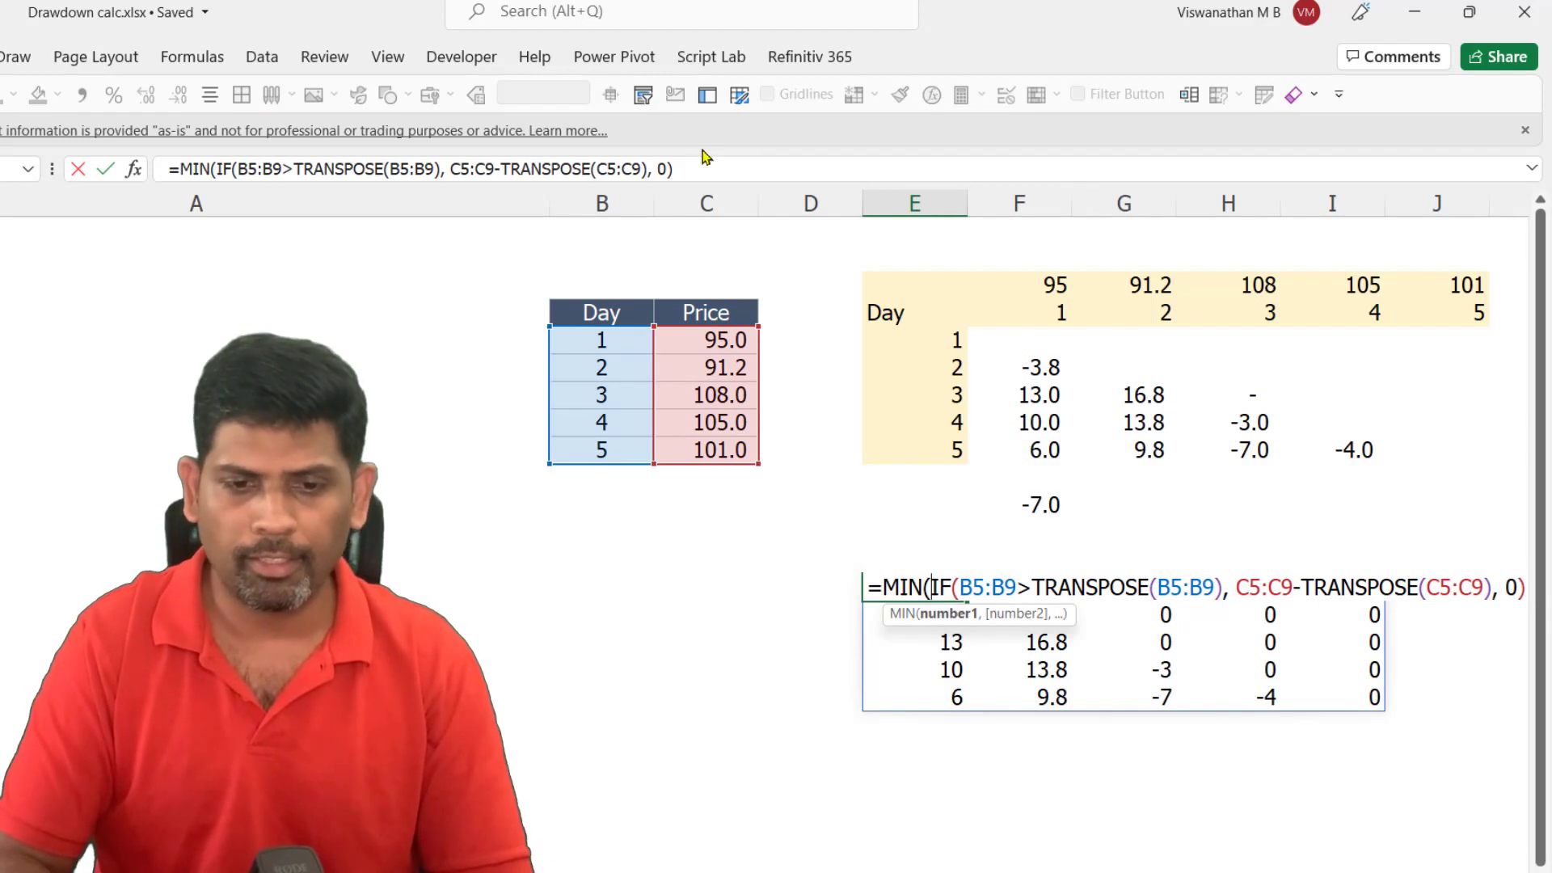
click(688, 173)
text())
key(Return)
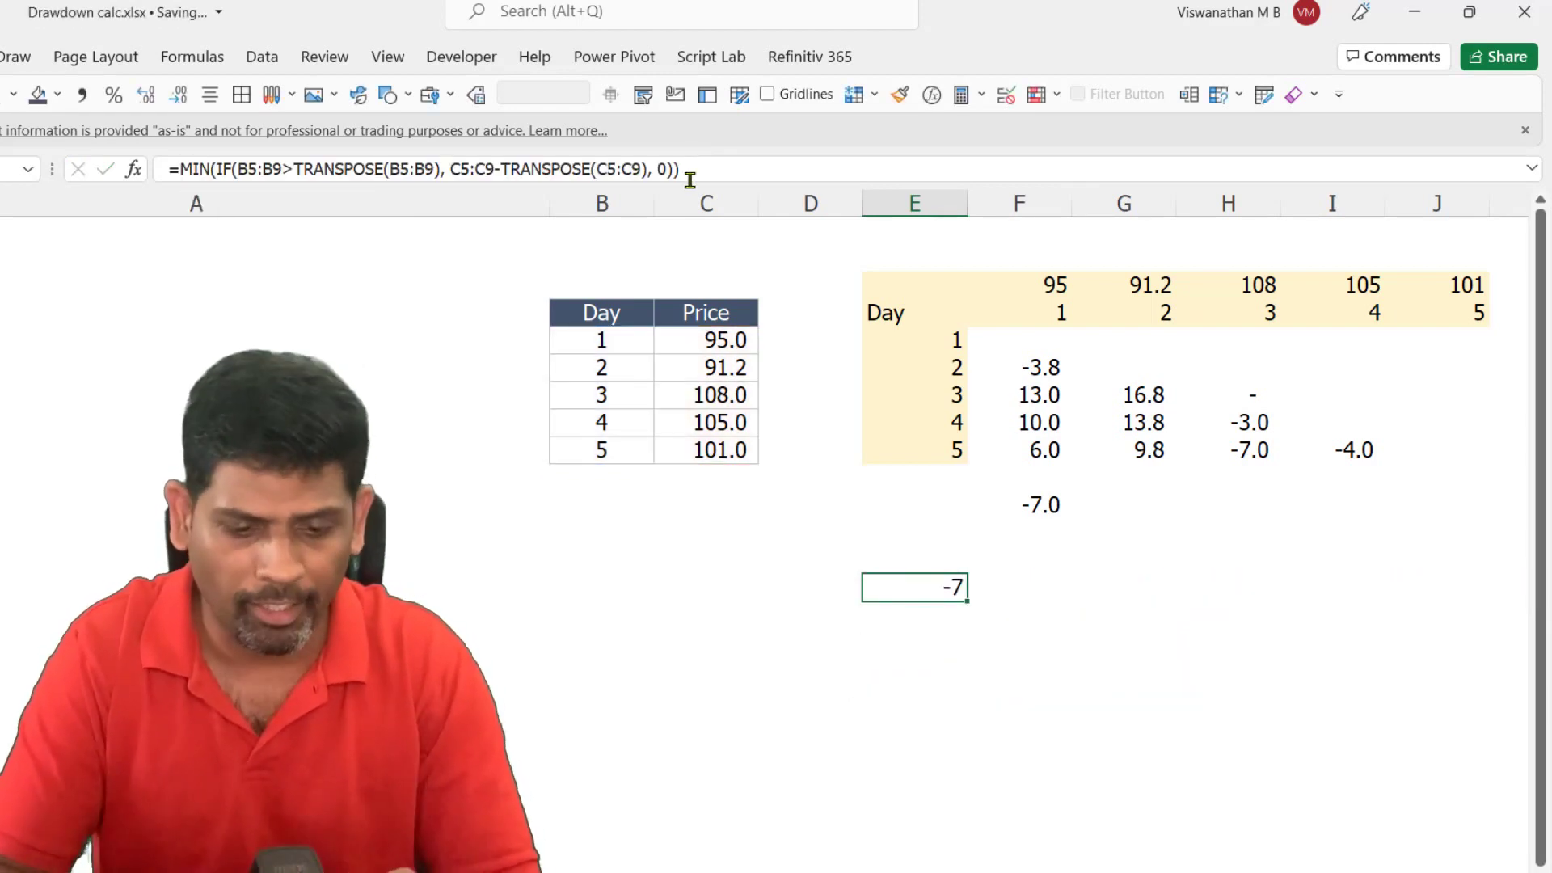
- Move the MIN formula from E14 to C14 and apply strikethrough to the manual calculation in columns E to J
key(ctrl+x)
key(Left)
key(Left)
key(ctrl+v)
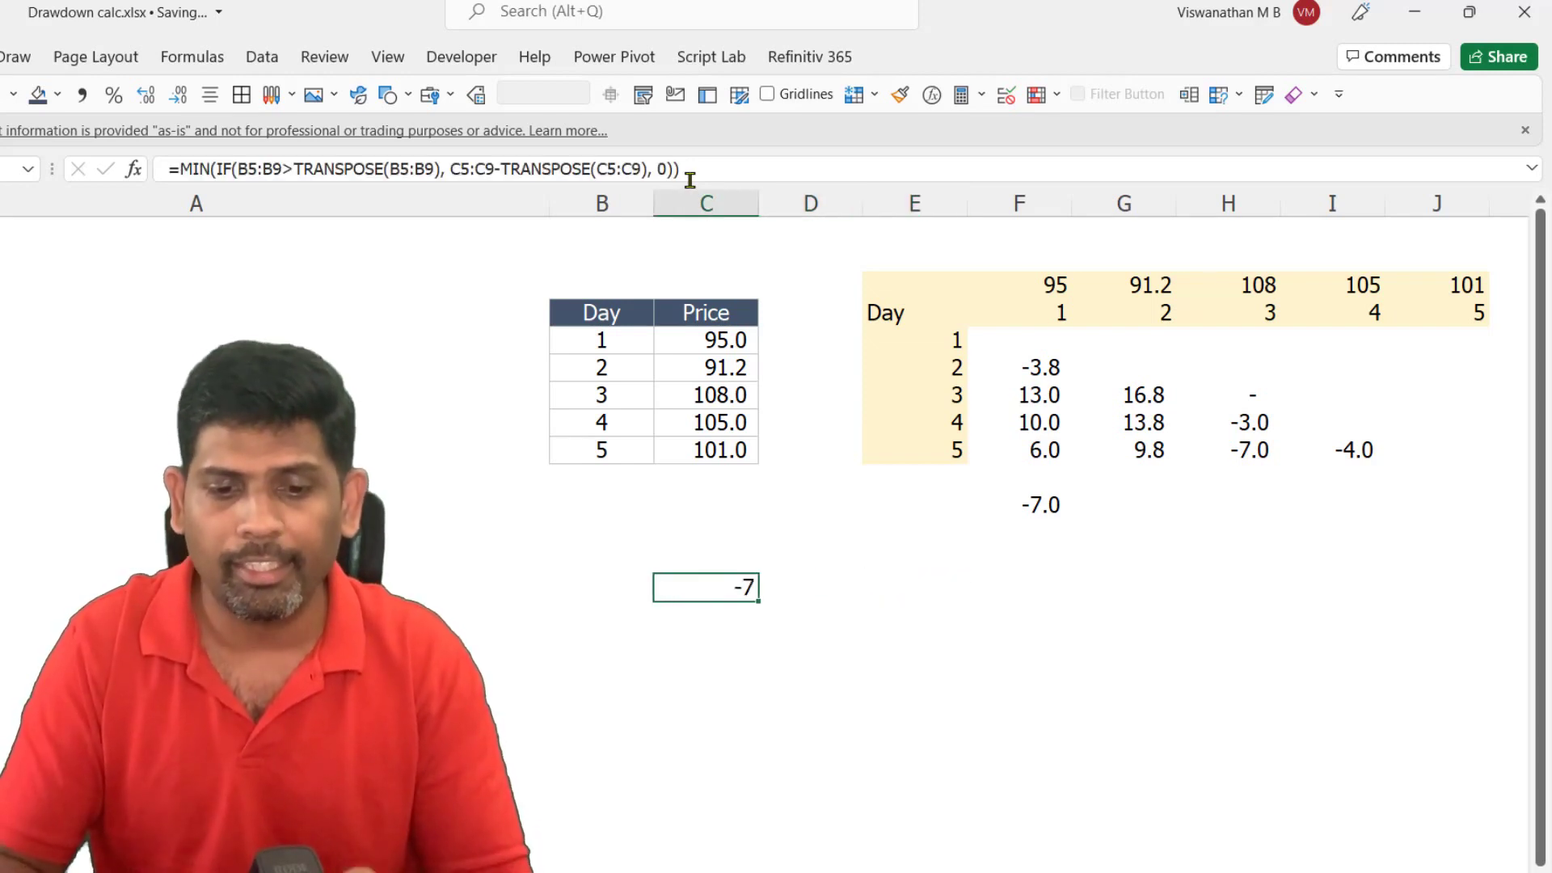
drag(919, 197, 1440, 187)
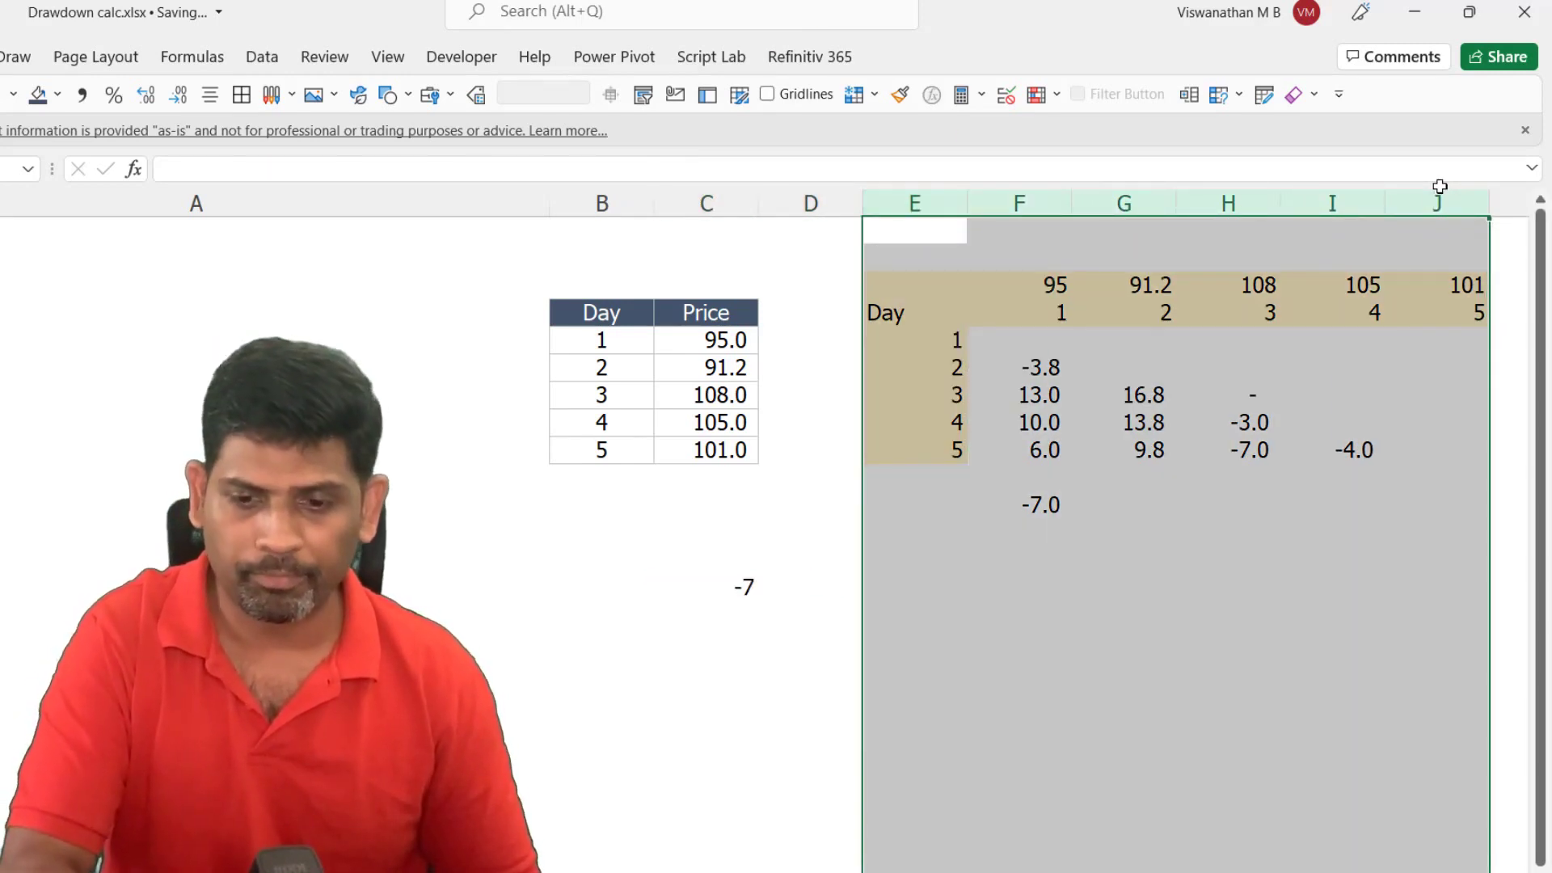
key(ctrl+5)
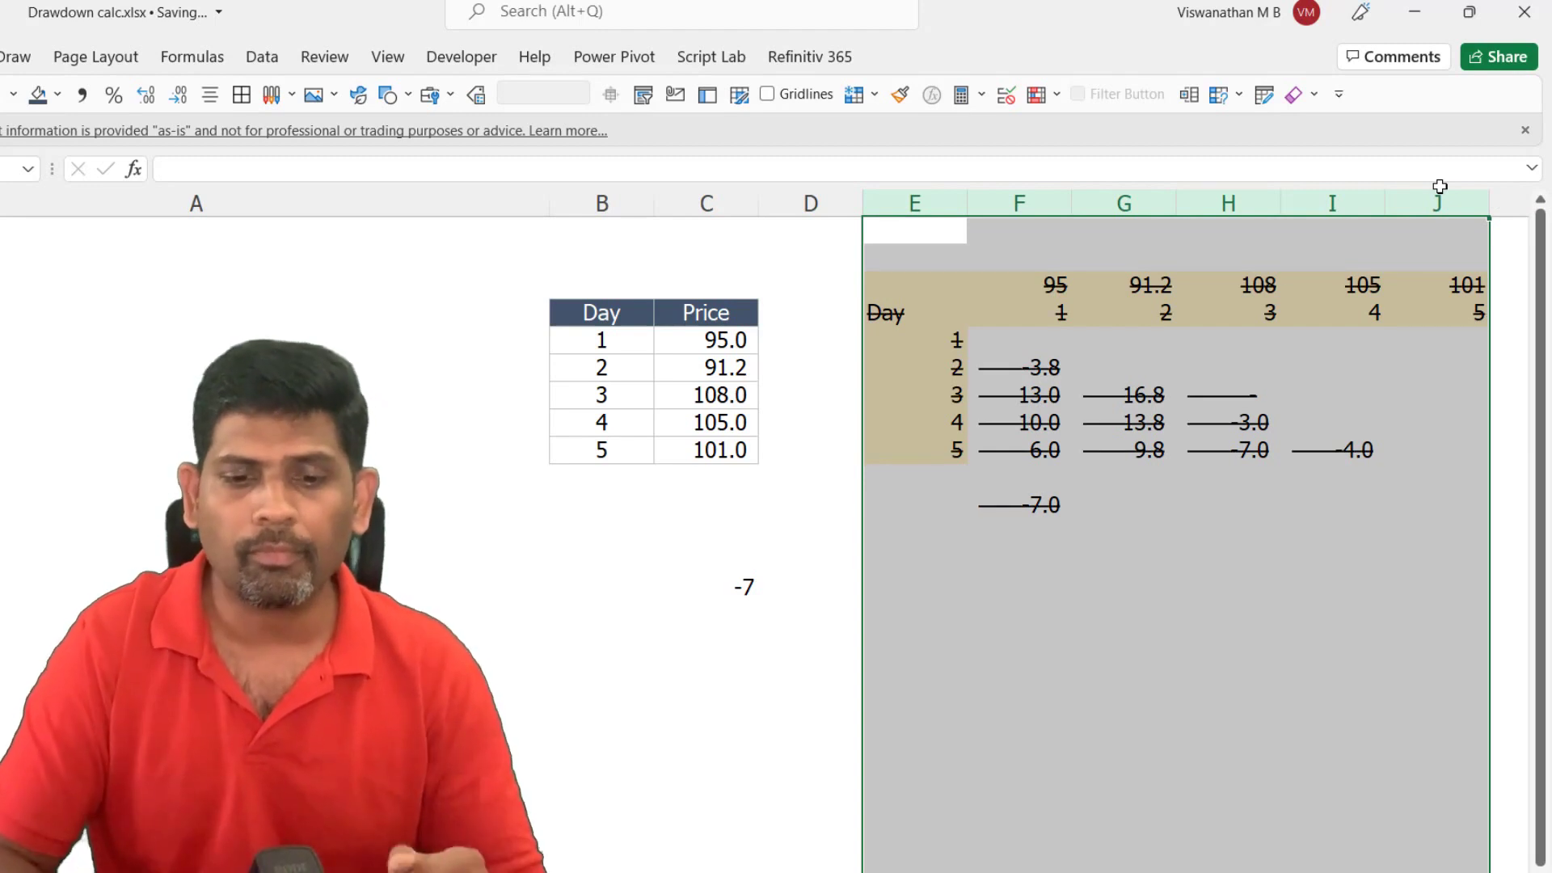
- Wrap the MIN formula in C14 in the SUMPRODUCT function
double_click(724, 588)
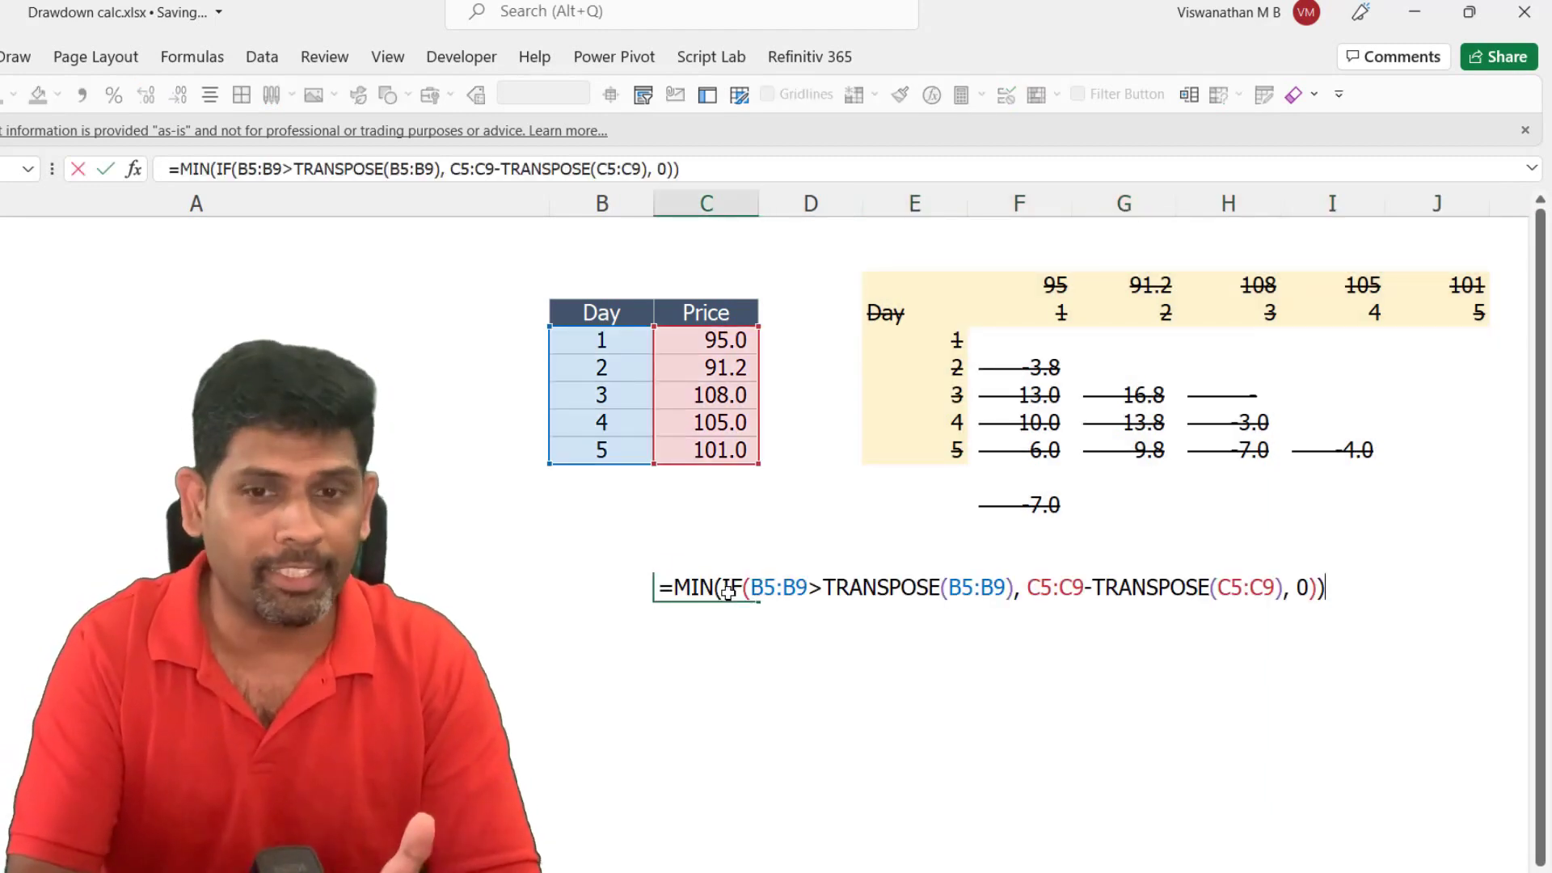
click(673, 584)
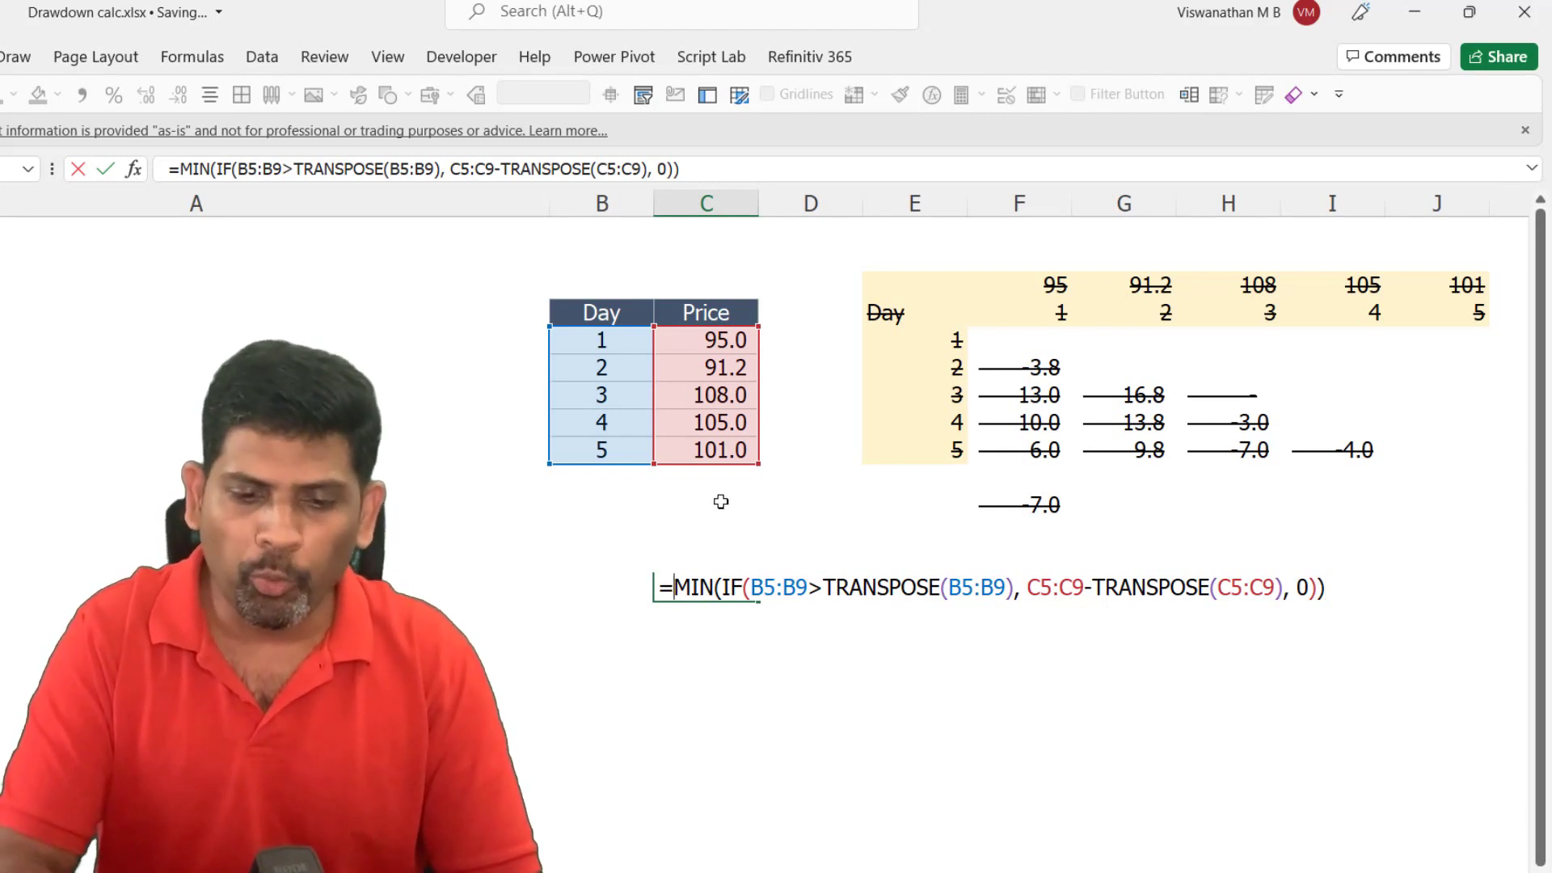
text(sumpr)
key(Tab)
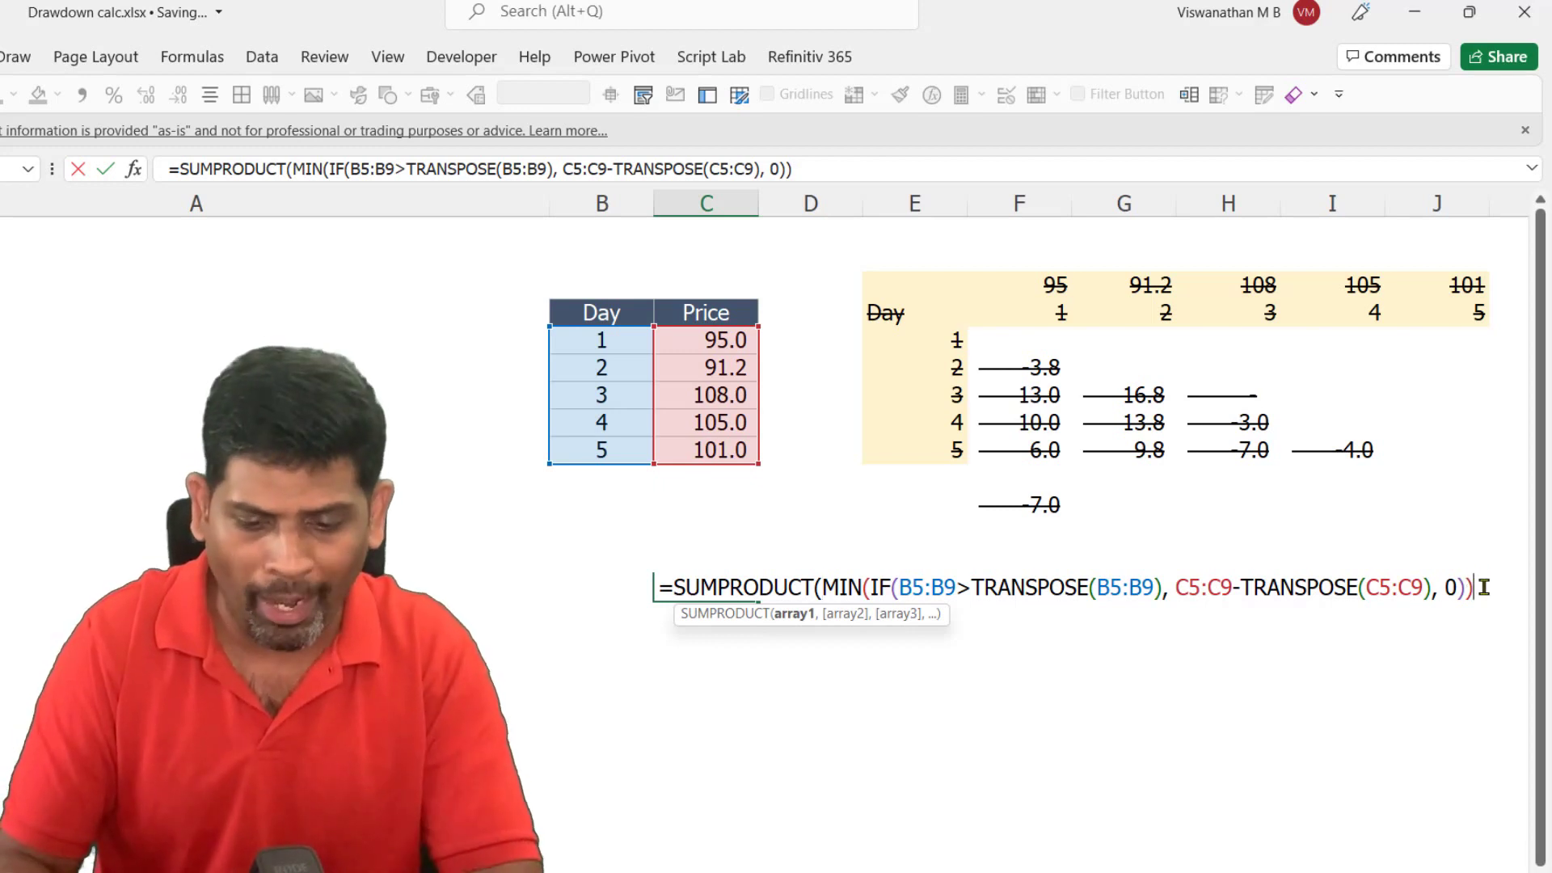
text())
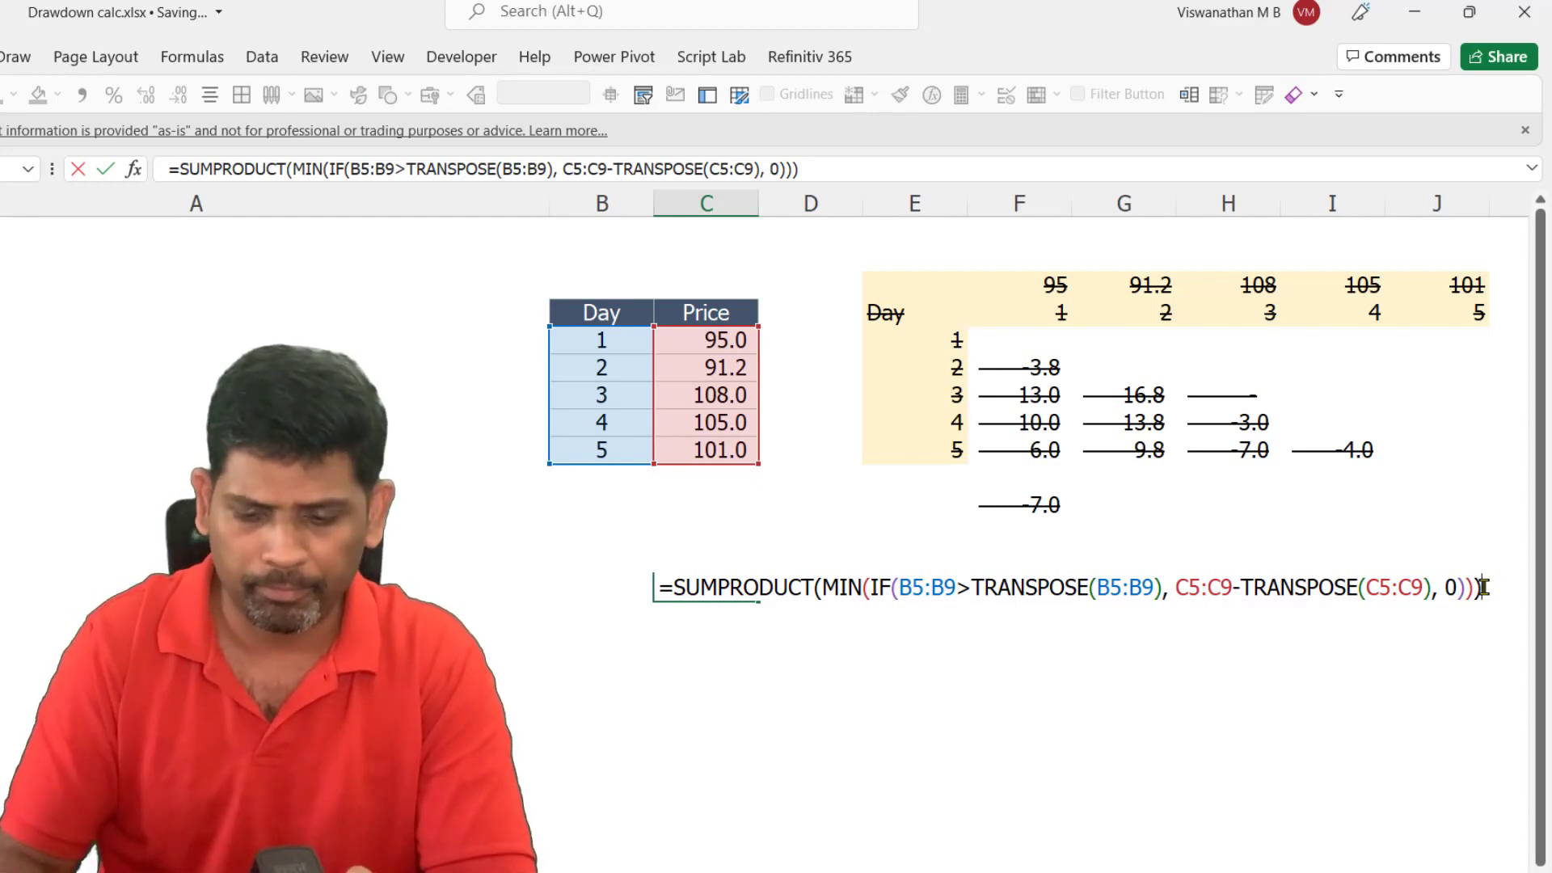
key(ctrl+Return)
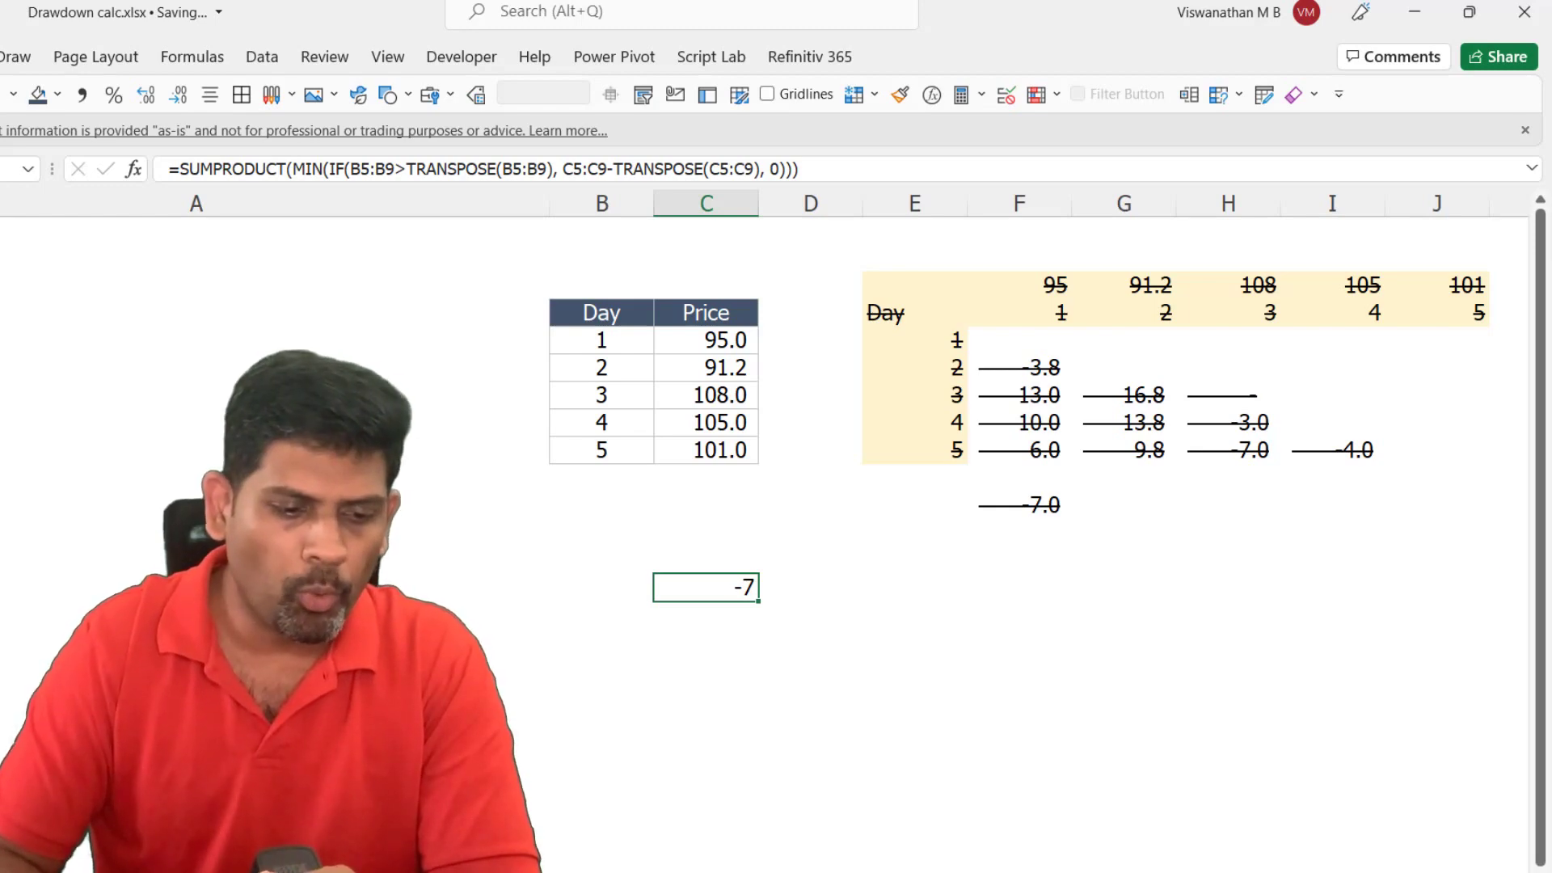
- Open the NIFTY 50 sheet and examine the formula behind its price column, starting at C12
key(ctrl+Page_Down)
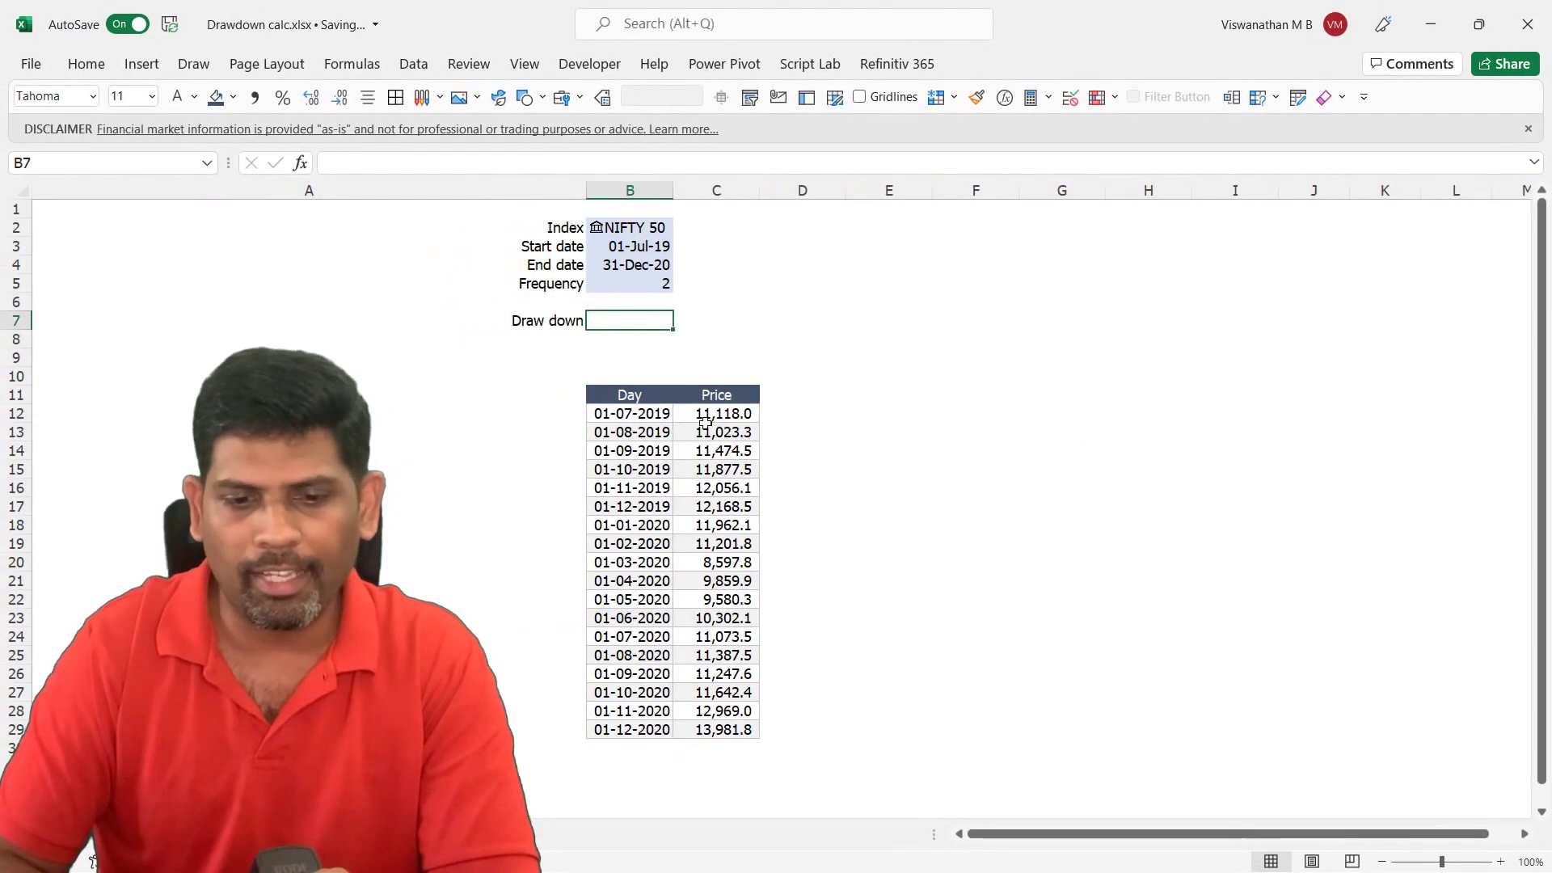
click(708, 422)
key(shift+Down)
key(shift+Down)
key(shift+Down)
key(shift+Down)
key(shift+Down)
key(shift+Down)
key(shift+Down)
key(shift+Down)
key(shift+Down)
key(shift+Down)
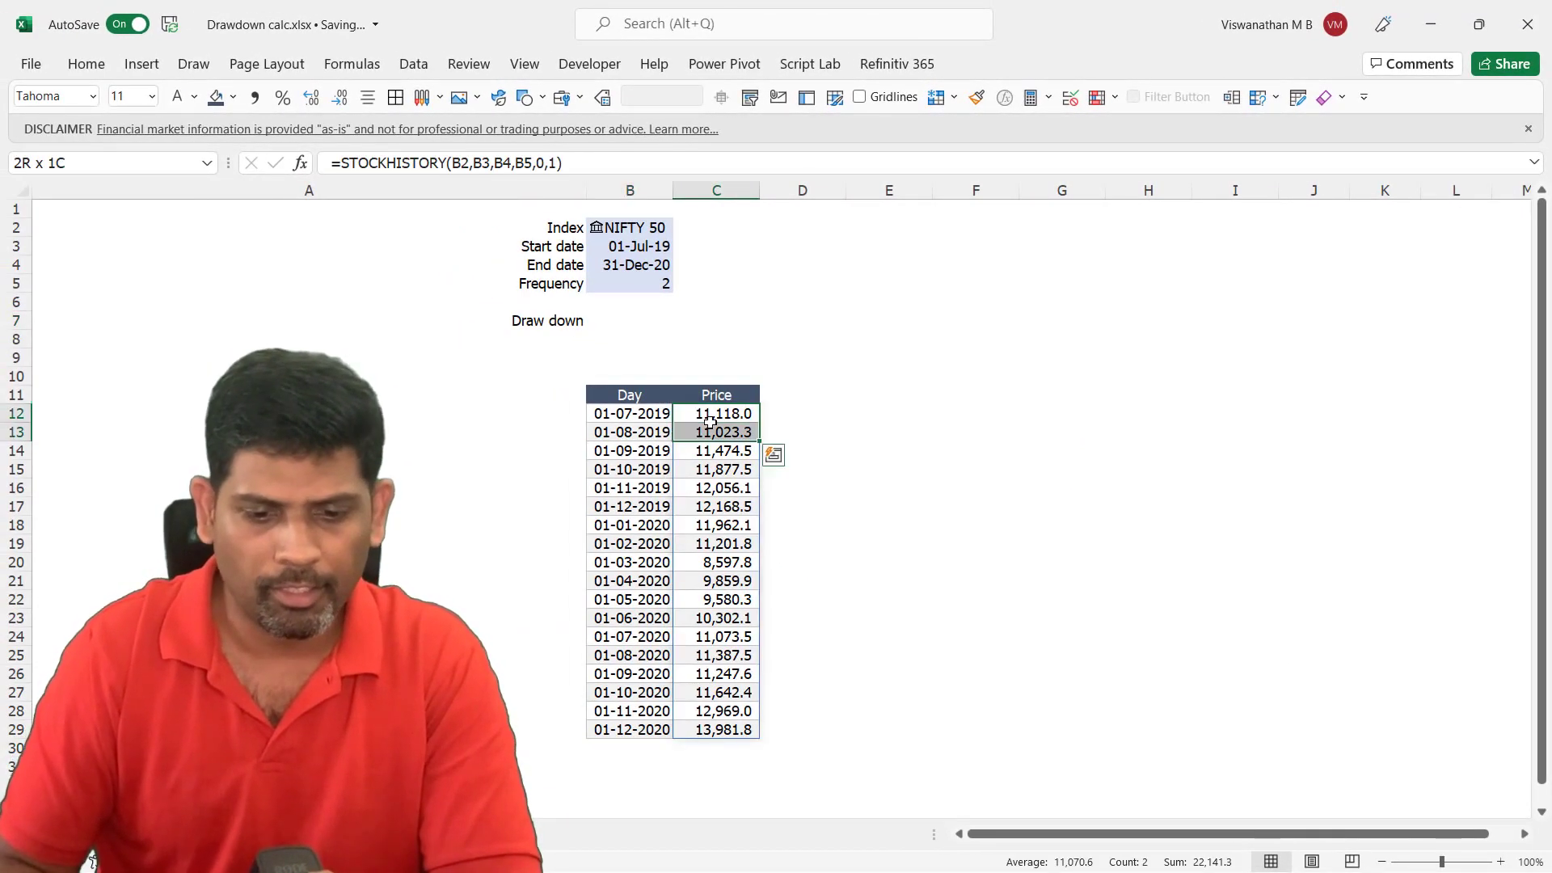
- Start the drawdown formula in B7 of the NIFTY 50 sheet with MIN and a nested IF
key(Up)
key(Up)
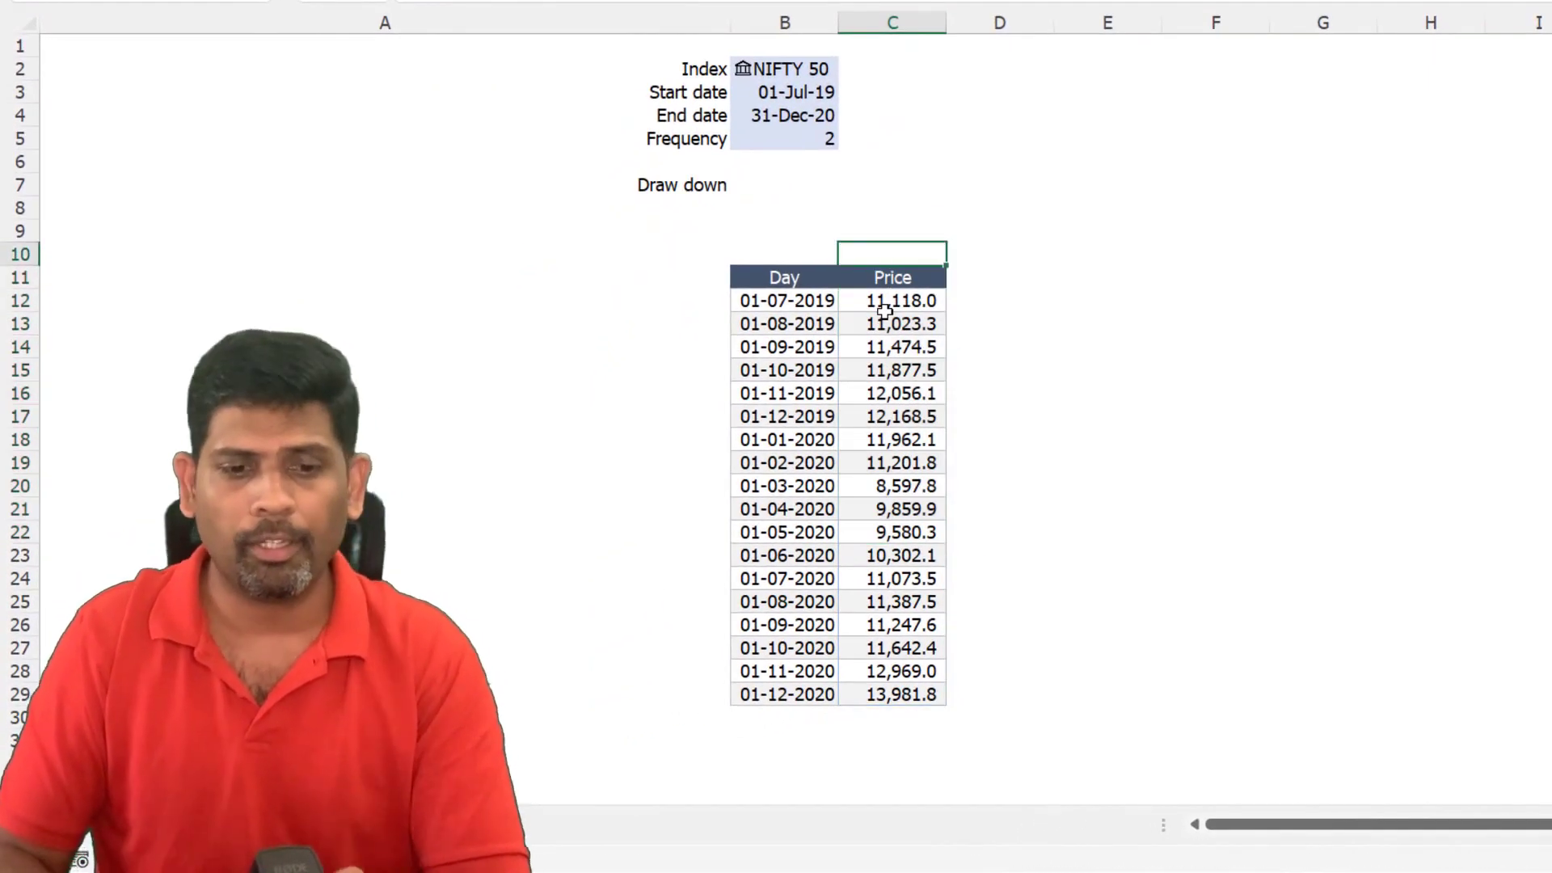
key(Up)
key(Up)
key(Left)
key(Up)
text(=)
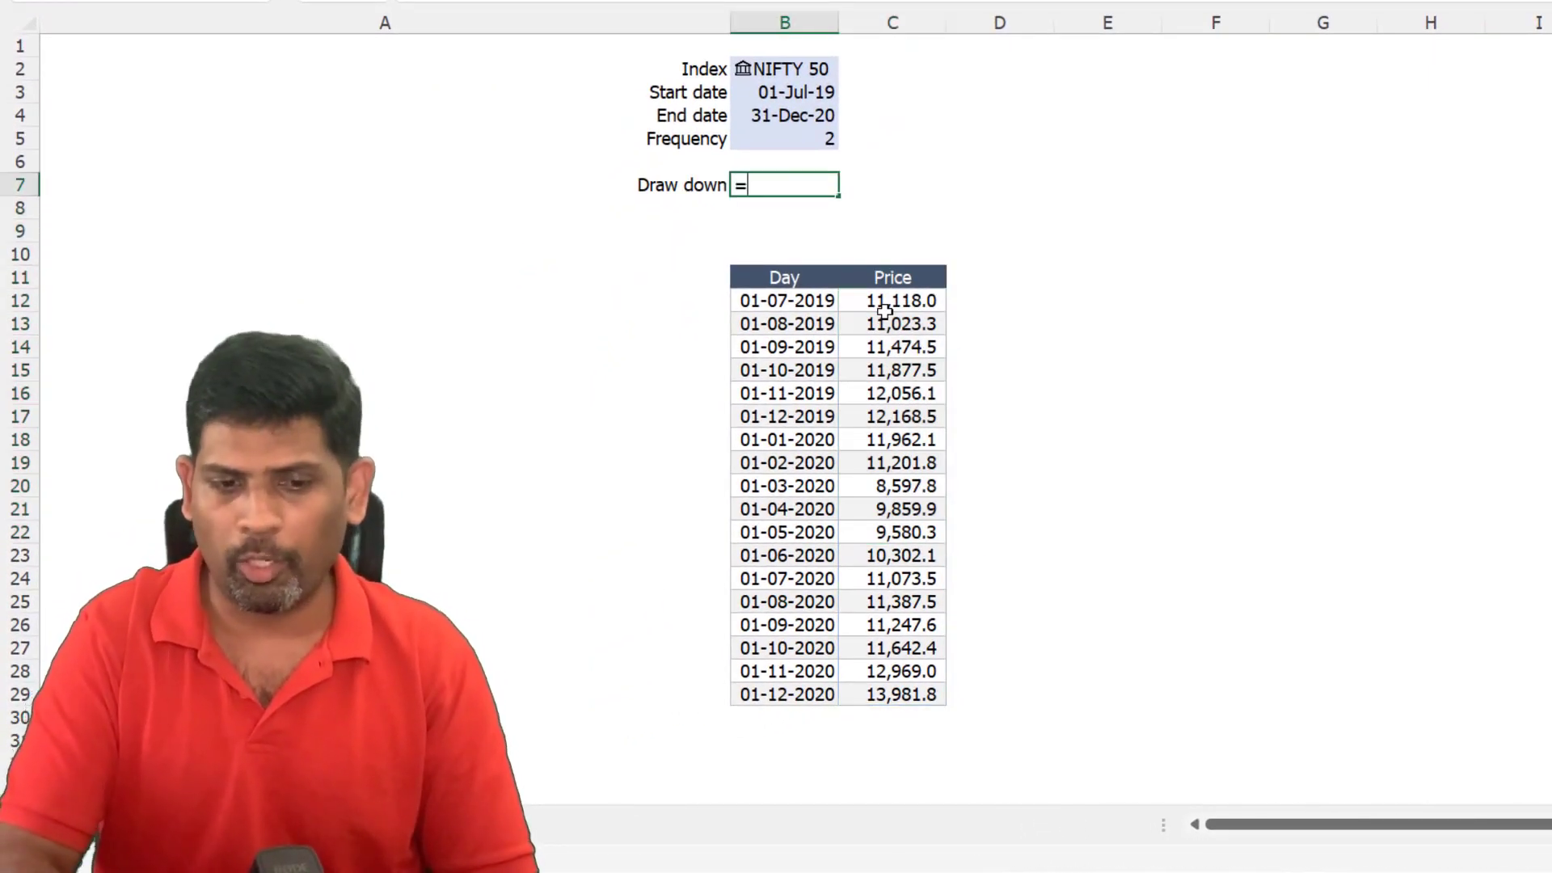
text(MIN(IF()
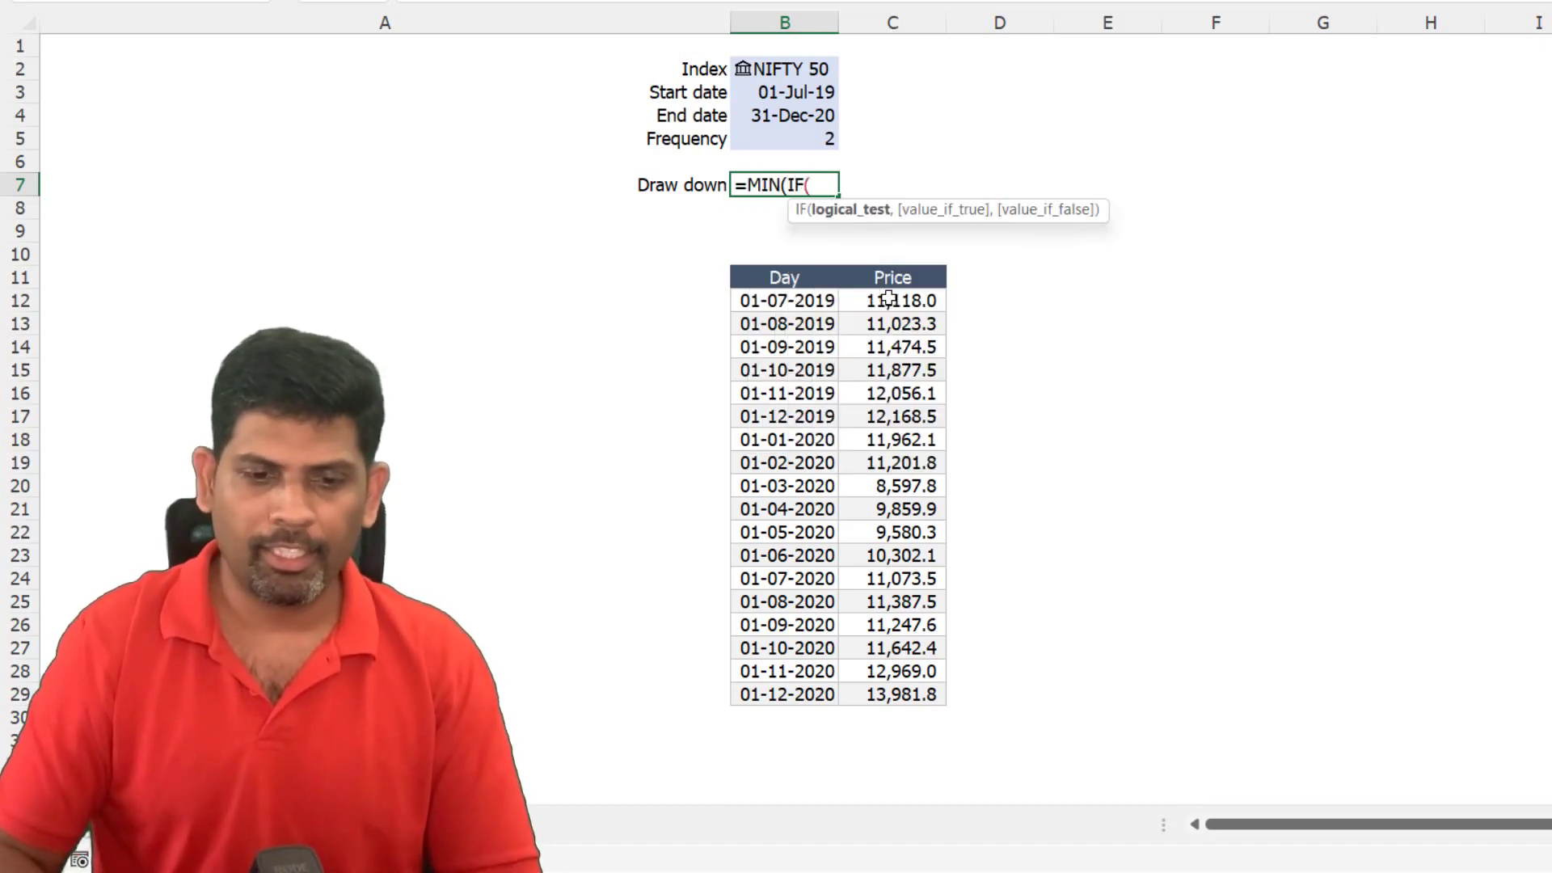
- Begin the IF function's logical test with the date spill range B12#
key(Down)
key(Down)
key(Down)
key(Down)
key(Down)
text(#)
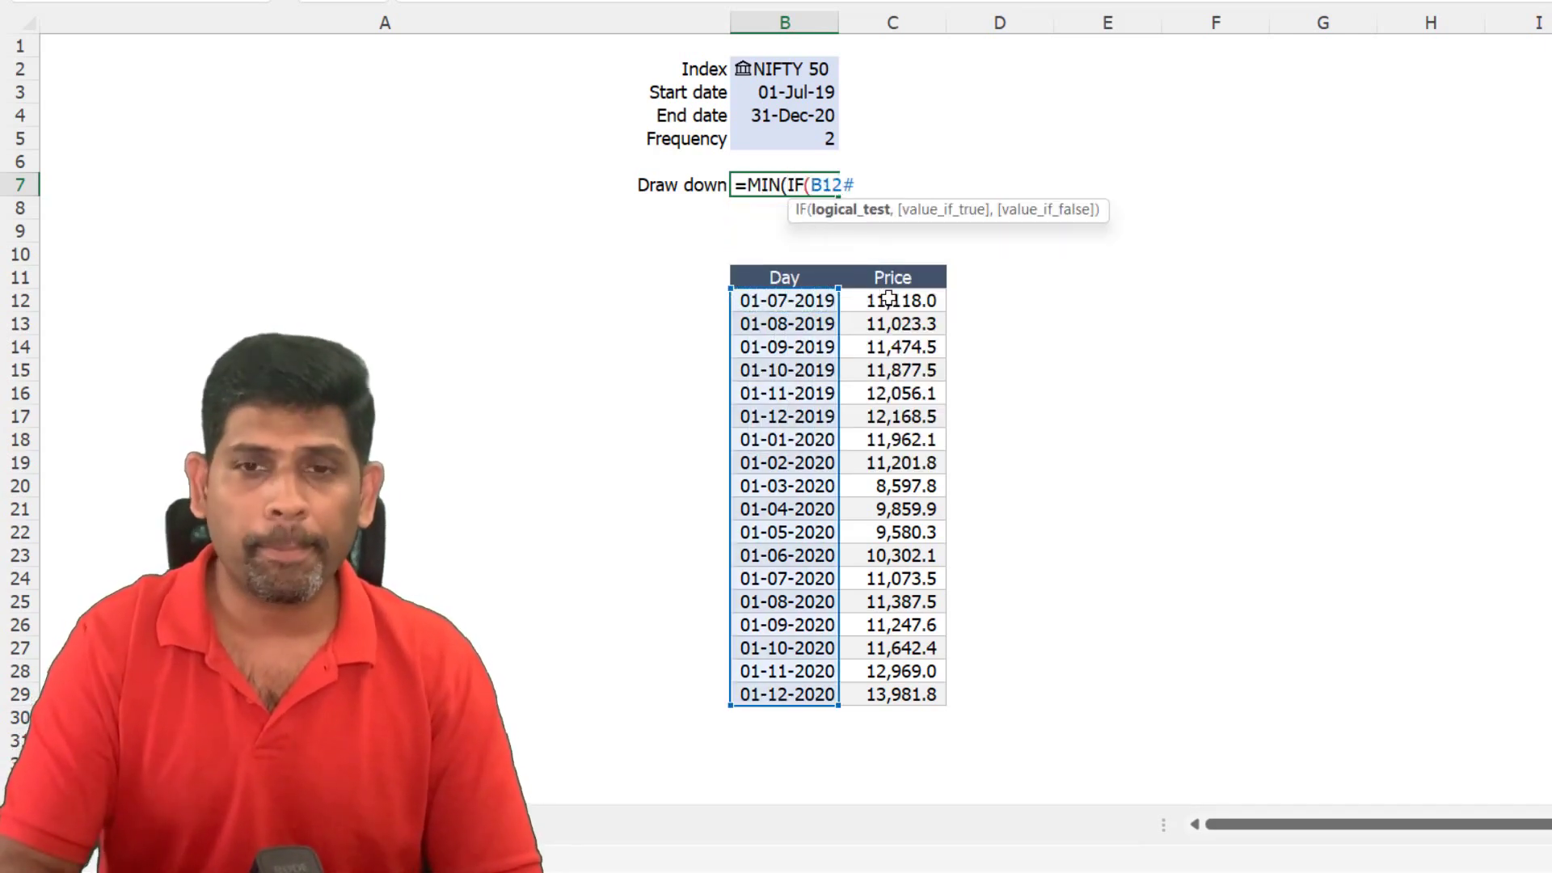
- Complete the logical test by checking that the dates are greater than TRANSPOSE(B12#)
text(>TRANSPOSE()
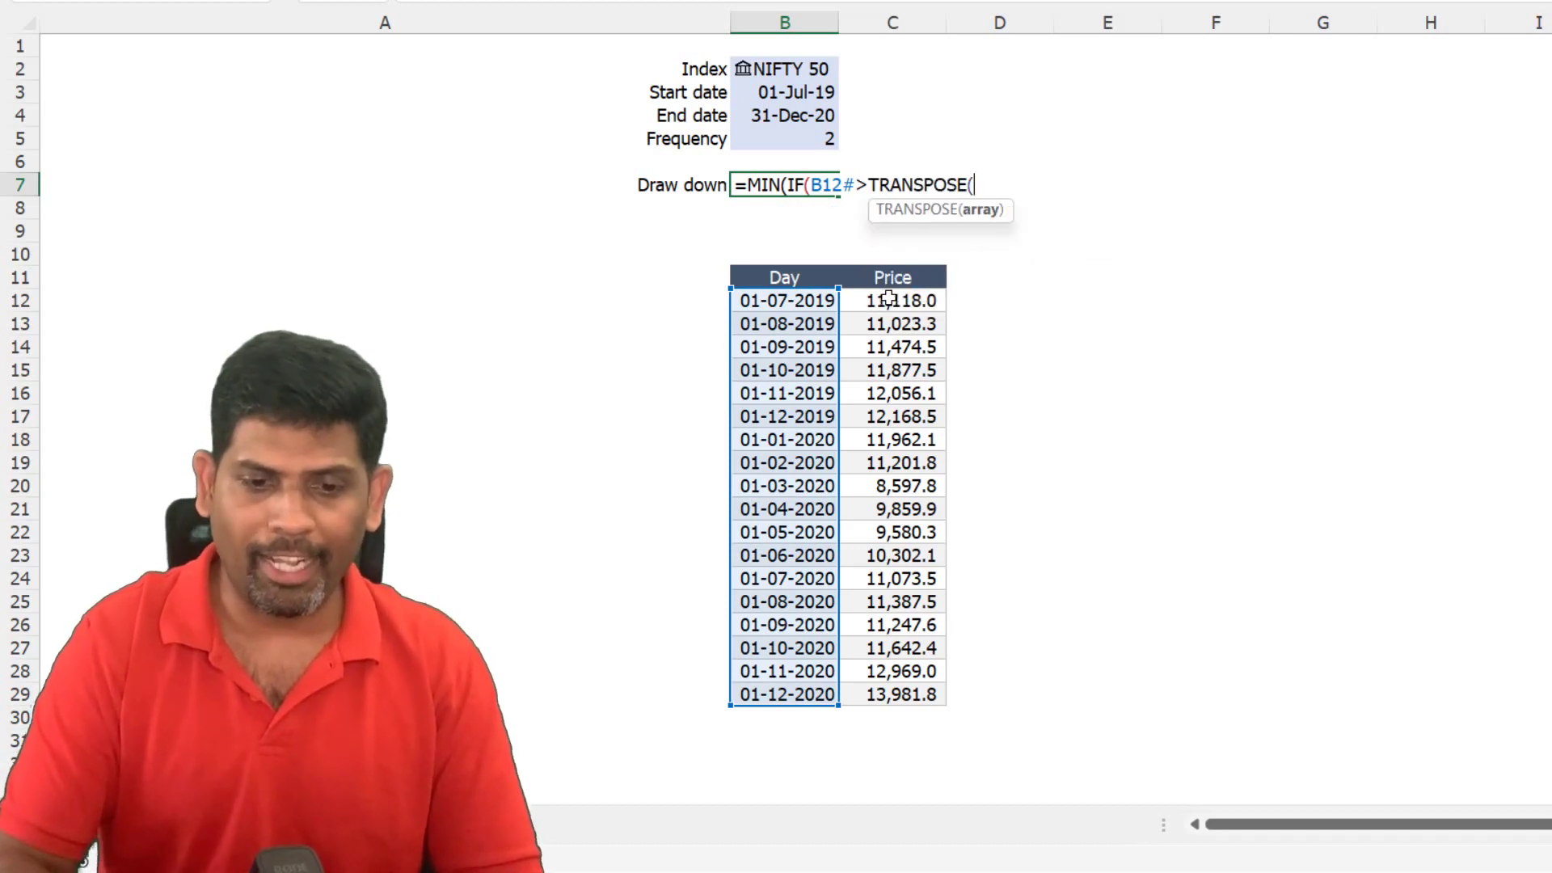
key(Down)
key(Down)
key(Down)
key(Down)
key(Down)
text(#)
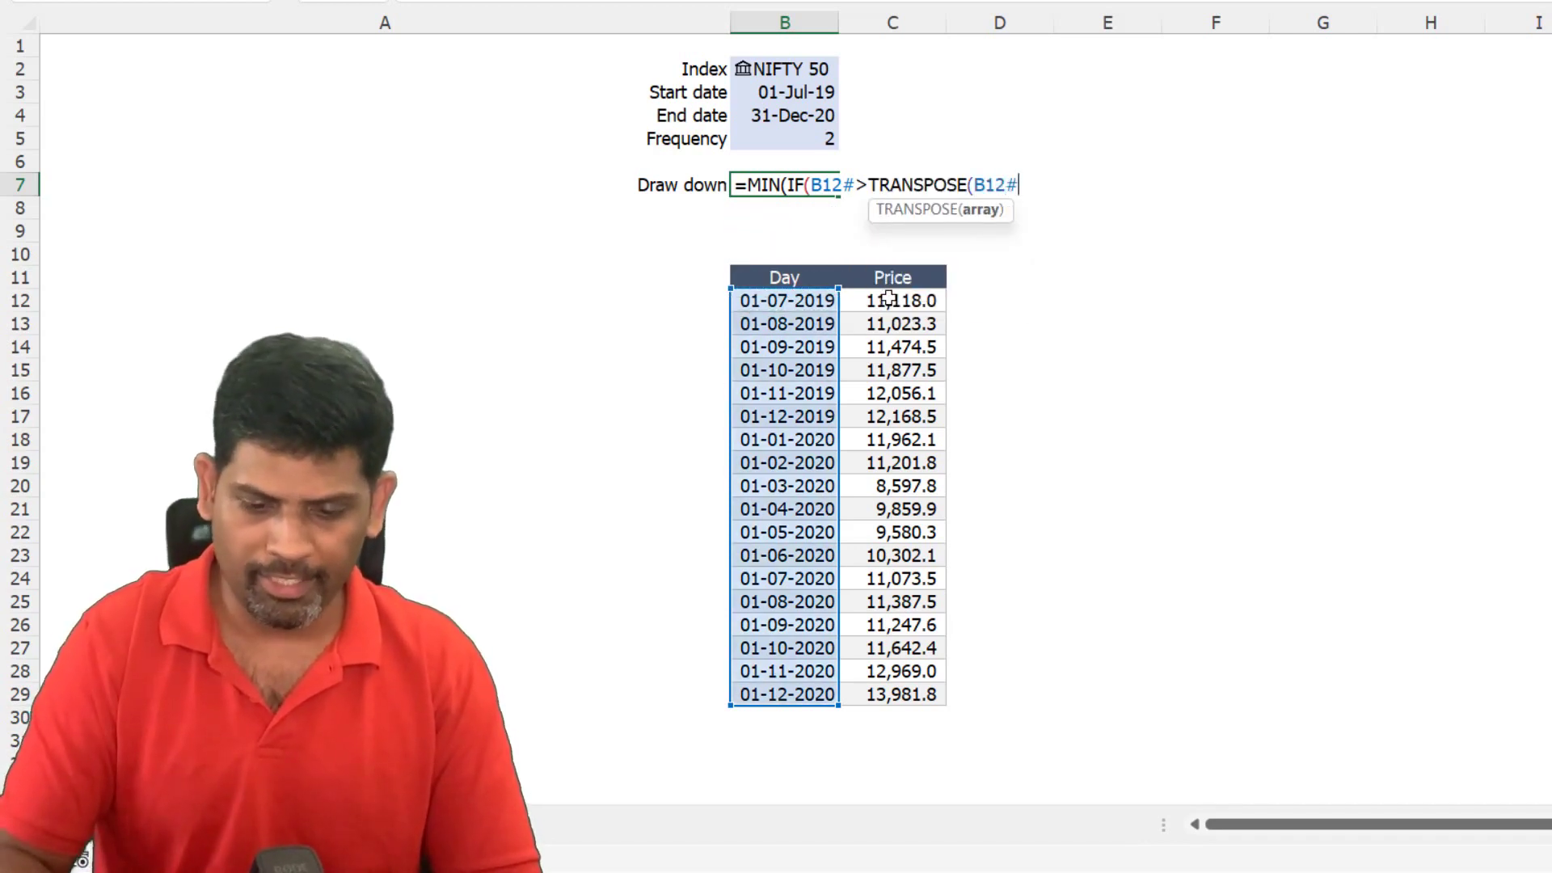
text())
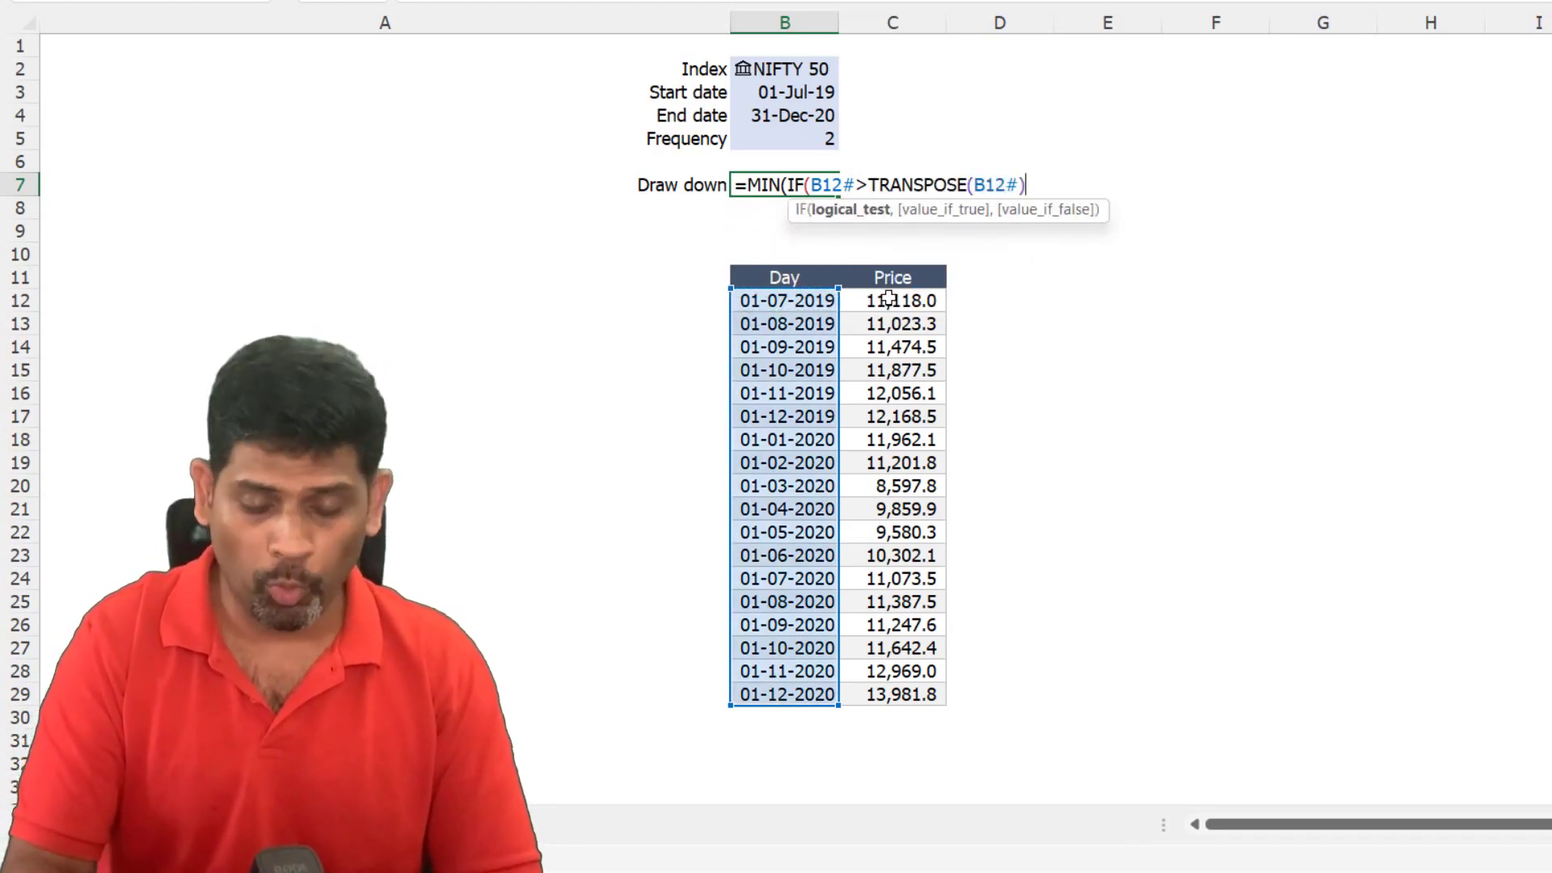
- Begin the value-if-true argument as a subtraction from the price spill range C12#
text(,)
key(Down)
key(Down)
key(Down)
key(Right)
key(Down)
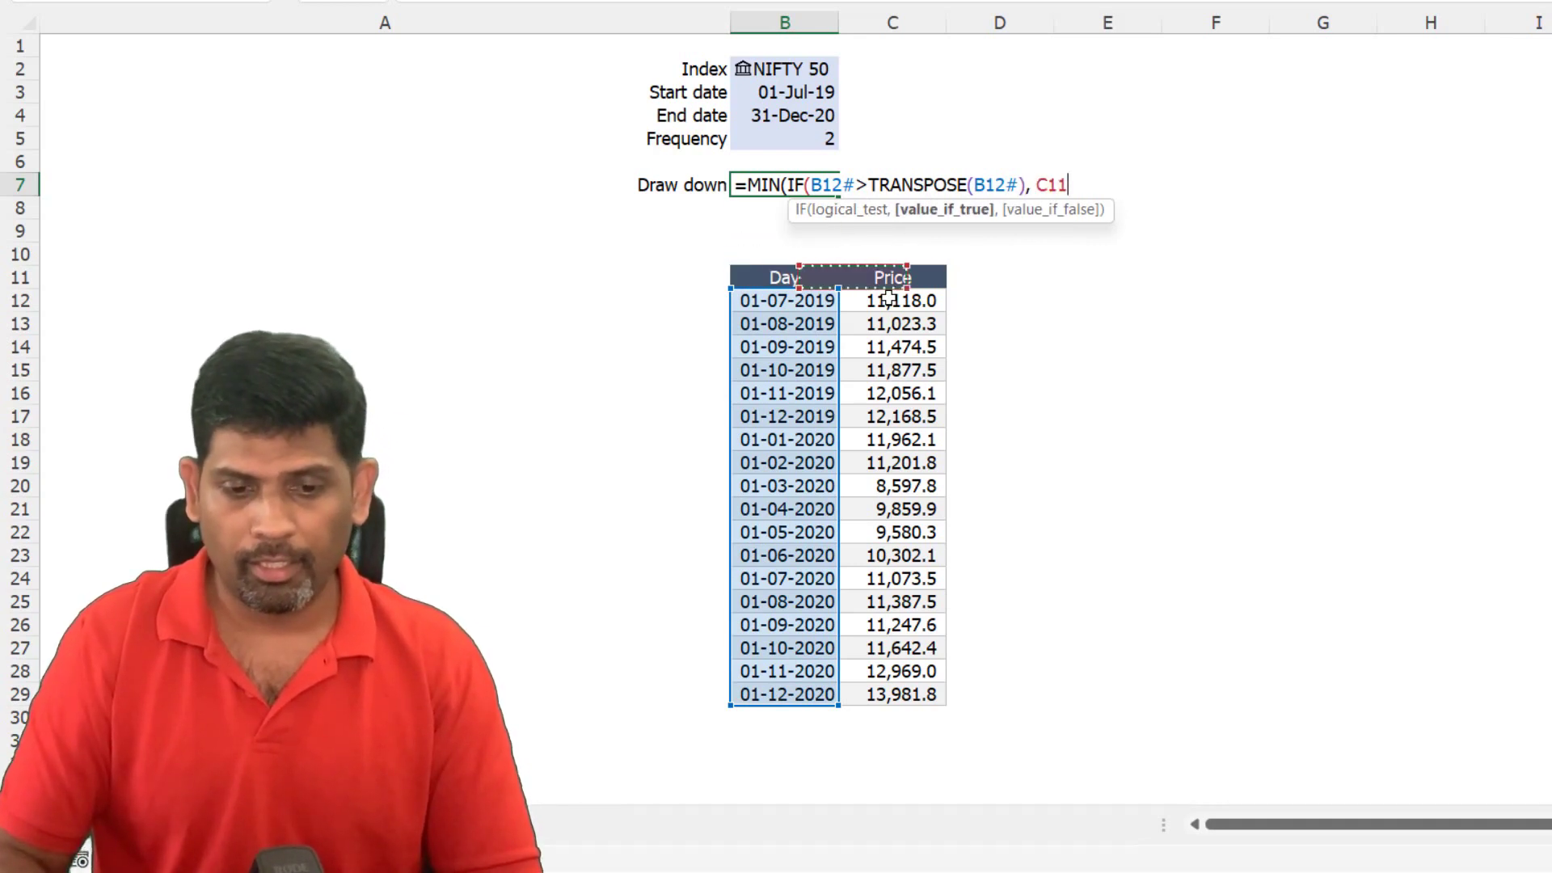
key(Down)
text(#-trans)
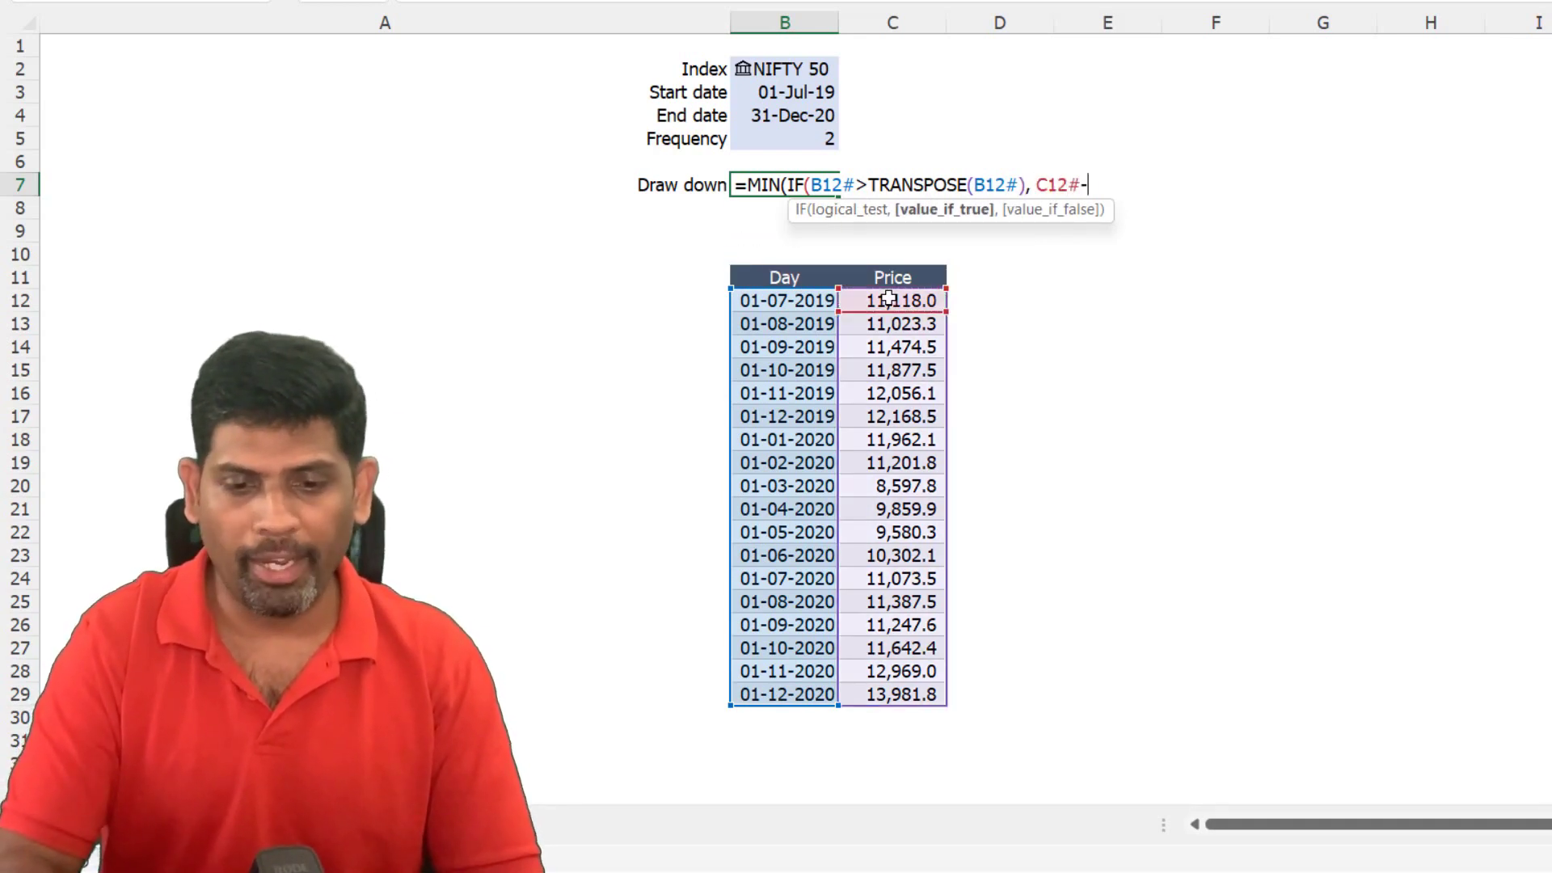
- Complete the value-if-true subtraction with TRANSPOSE(C12#)
key(Tab)
key(Down)
key(Down)
key(Down)
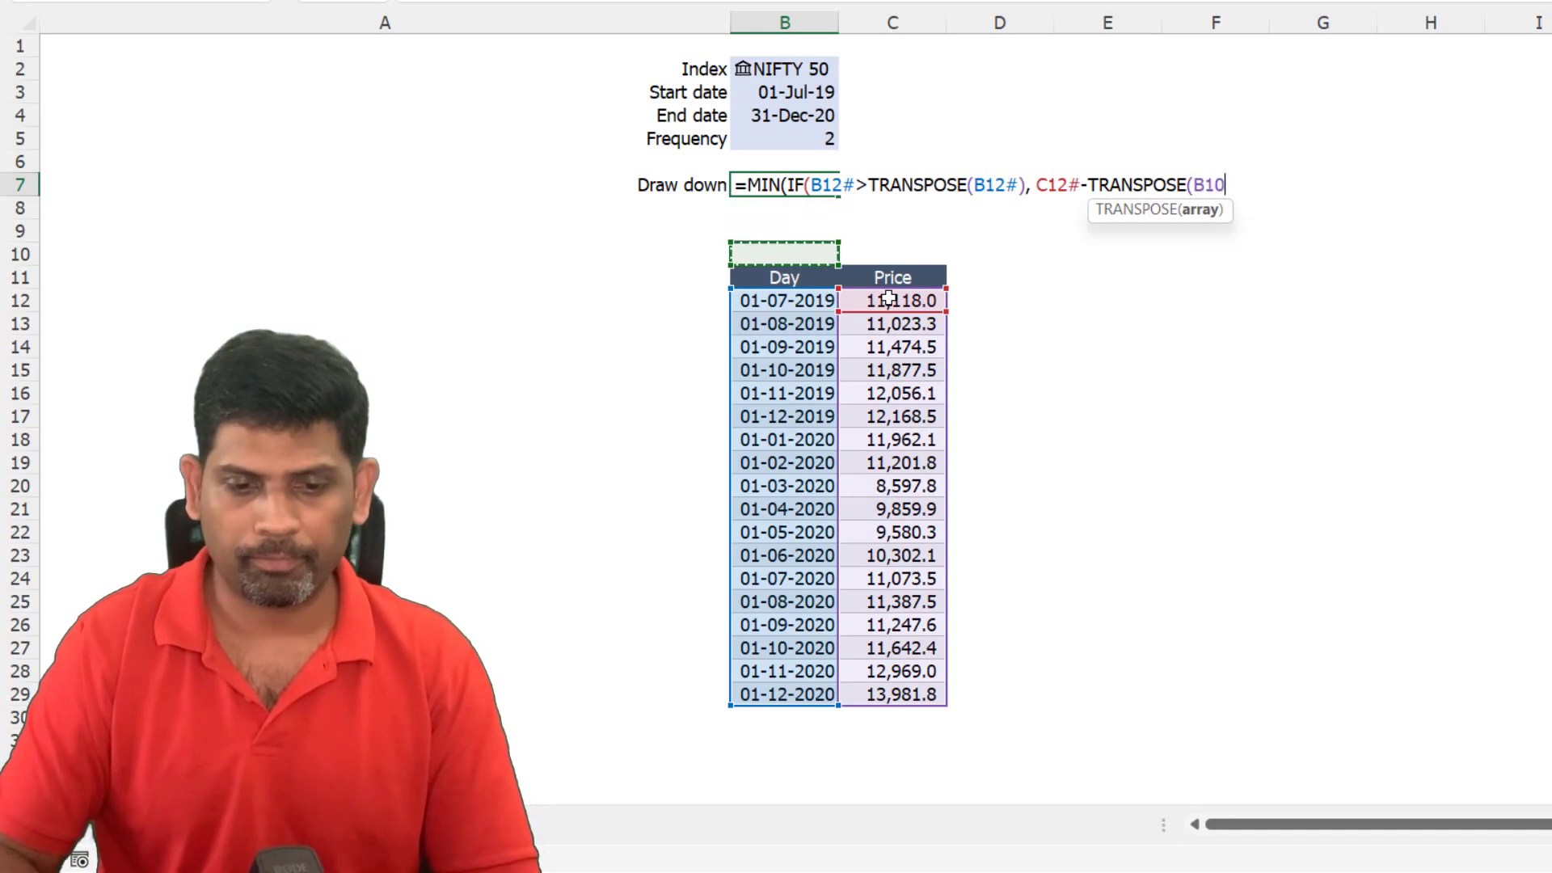
key(Down)
key(Down)
key(Right)
text(#))
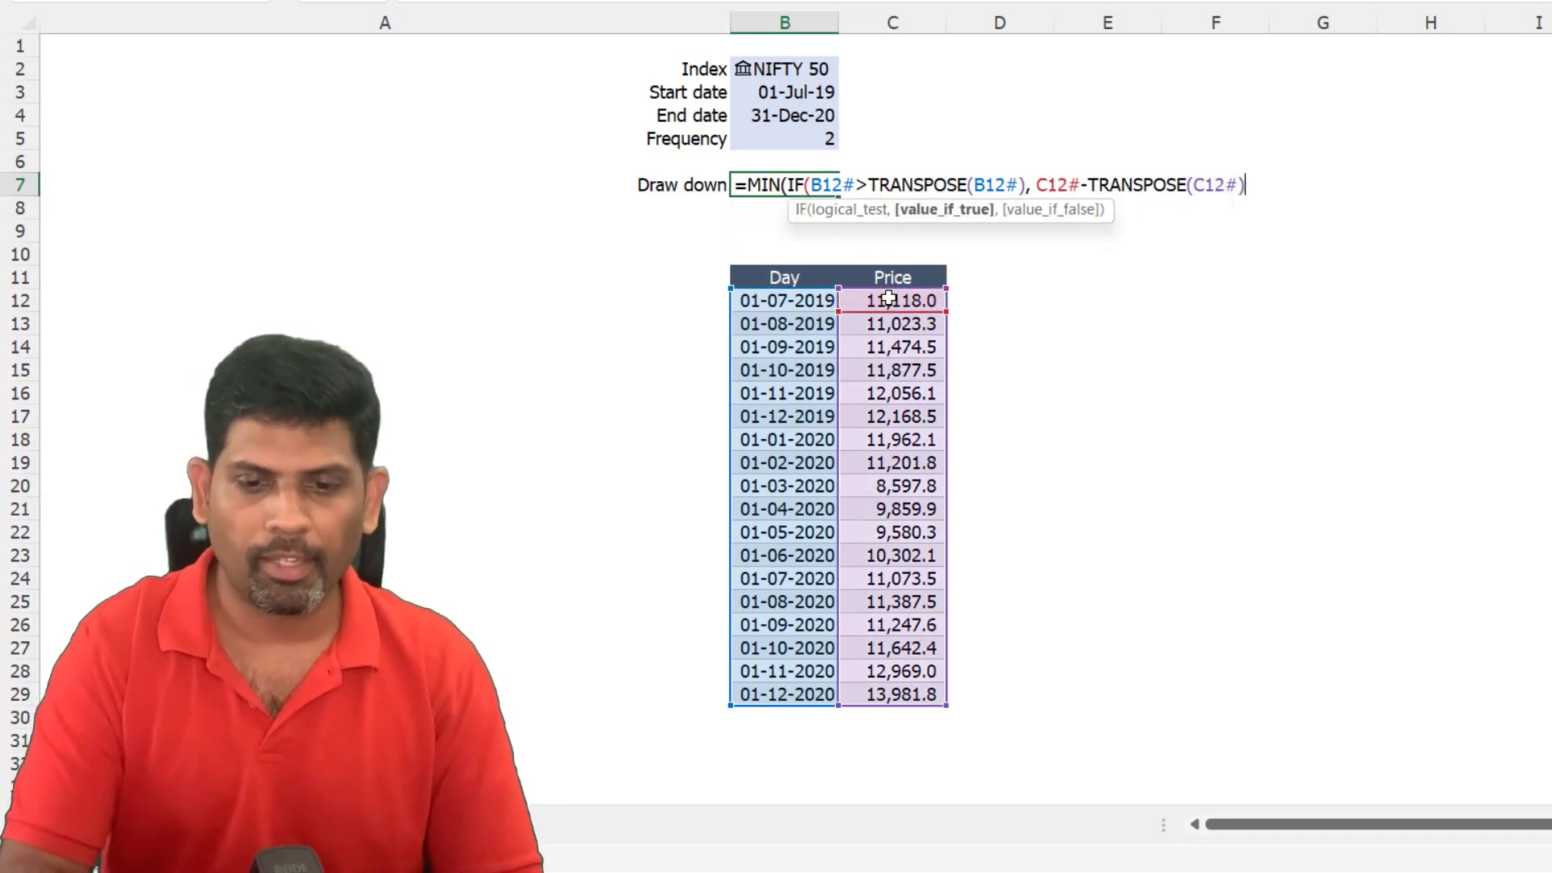
- Return 0 when the logical test is false, close both functions and enter the drawdown formula in B7
text(,)
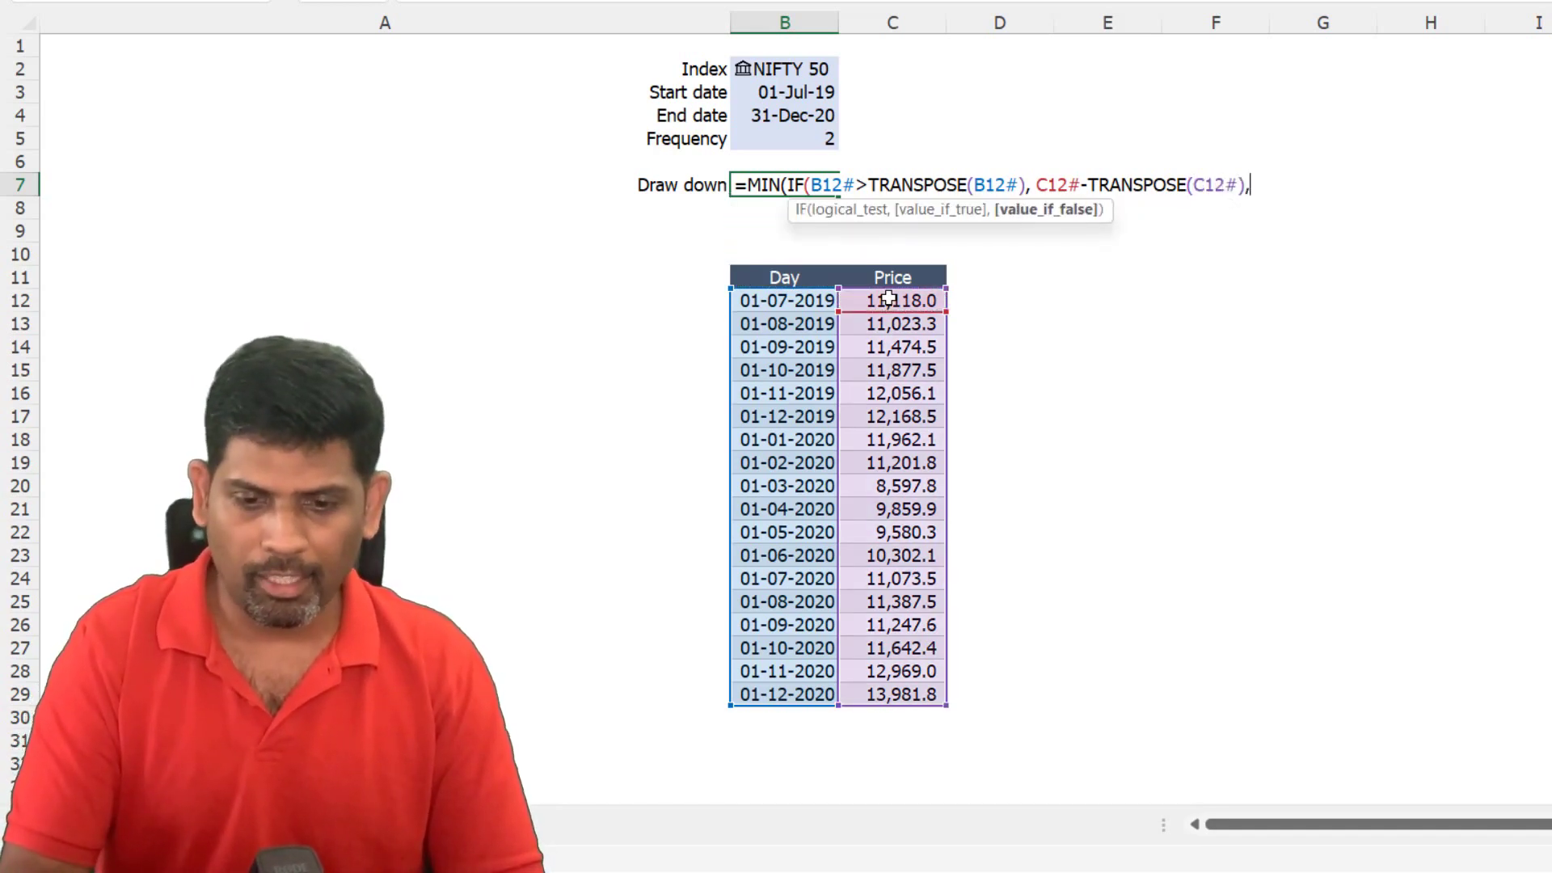
text( 0)))
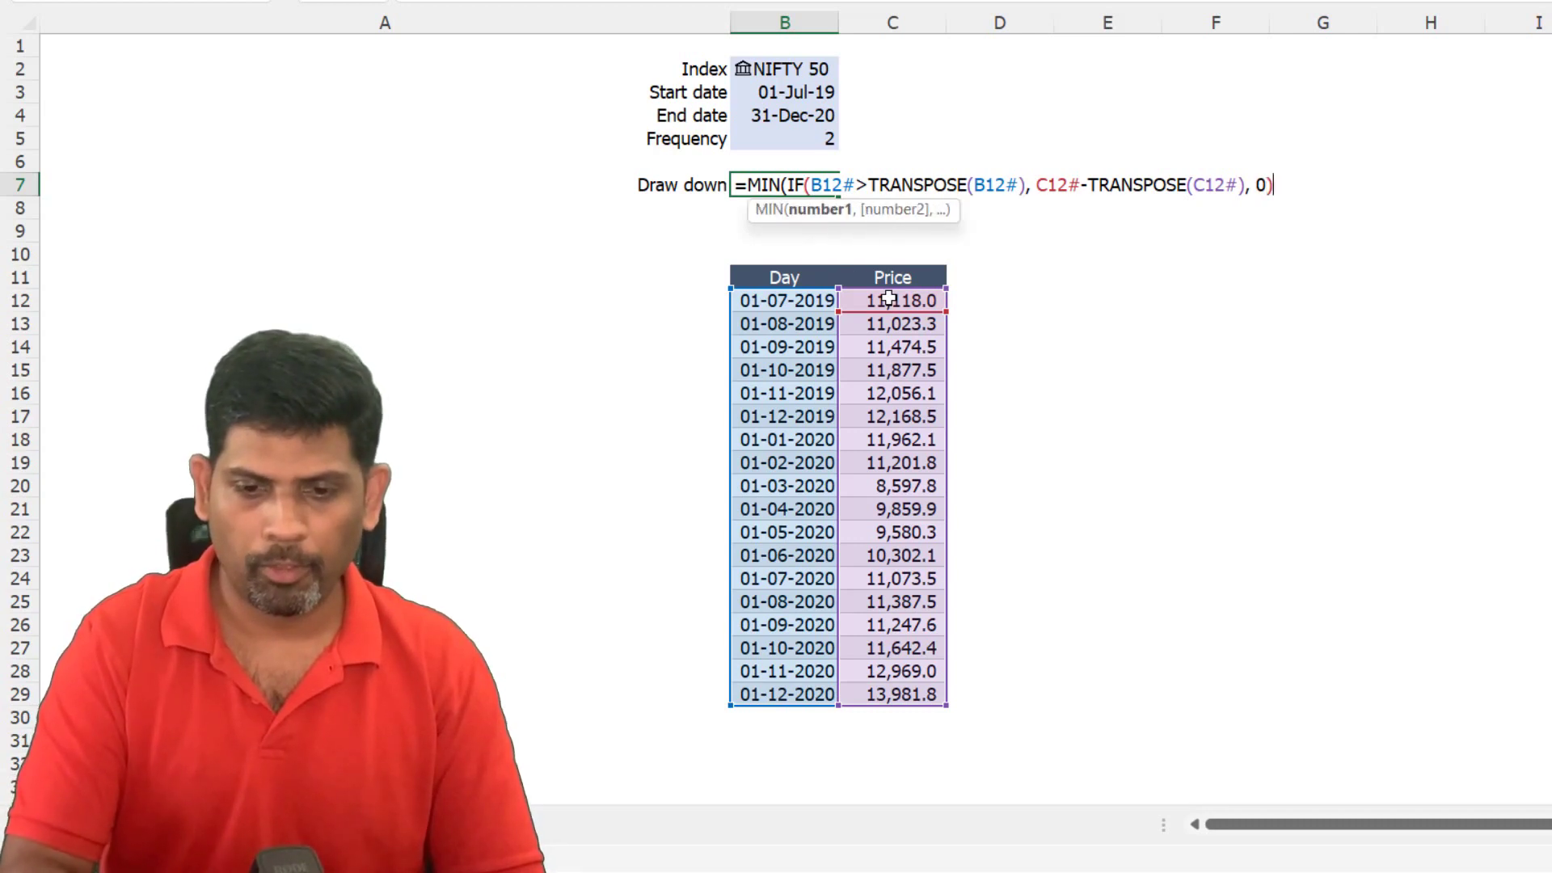
key(Return)
key(Up)
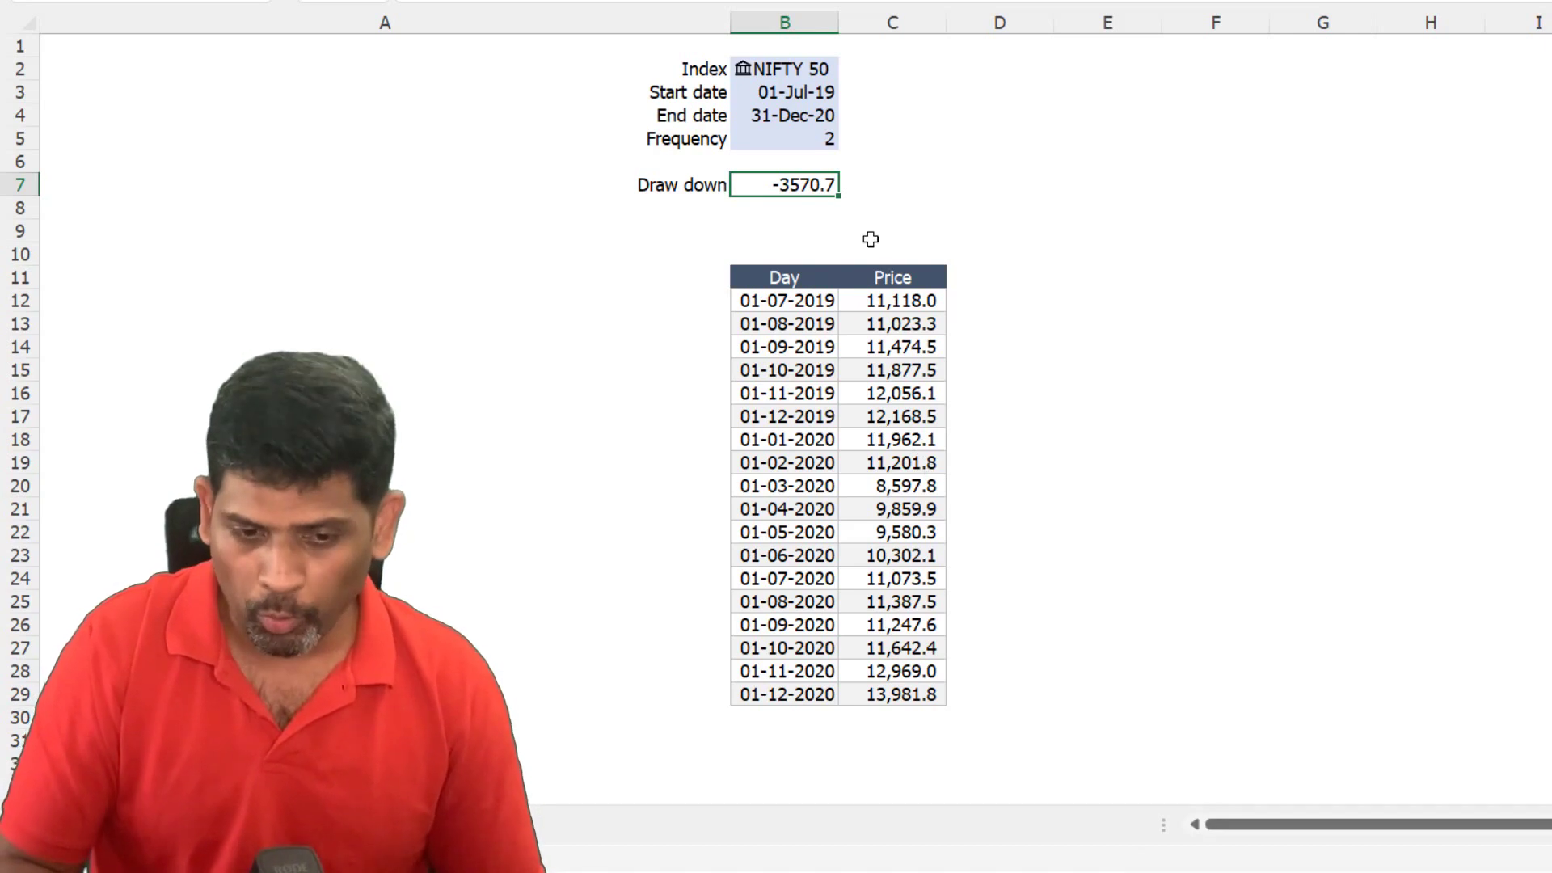
- Compare the December 2019 and March 2020 prices and review the drawdown formula in B7 without changing it
click(910, 417)
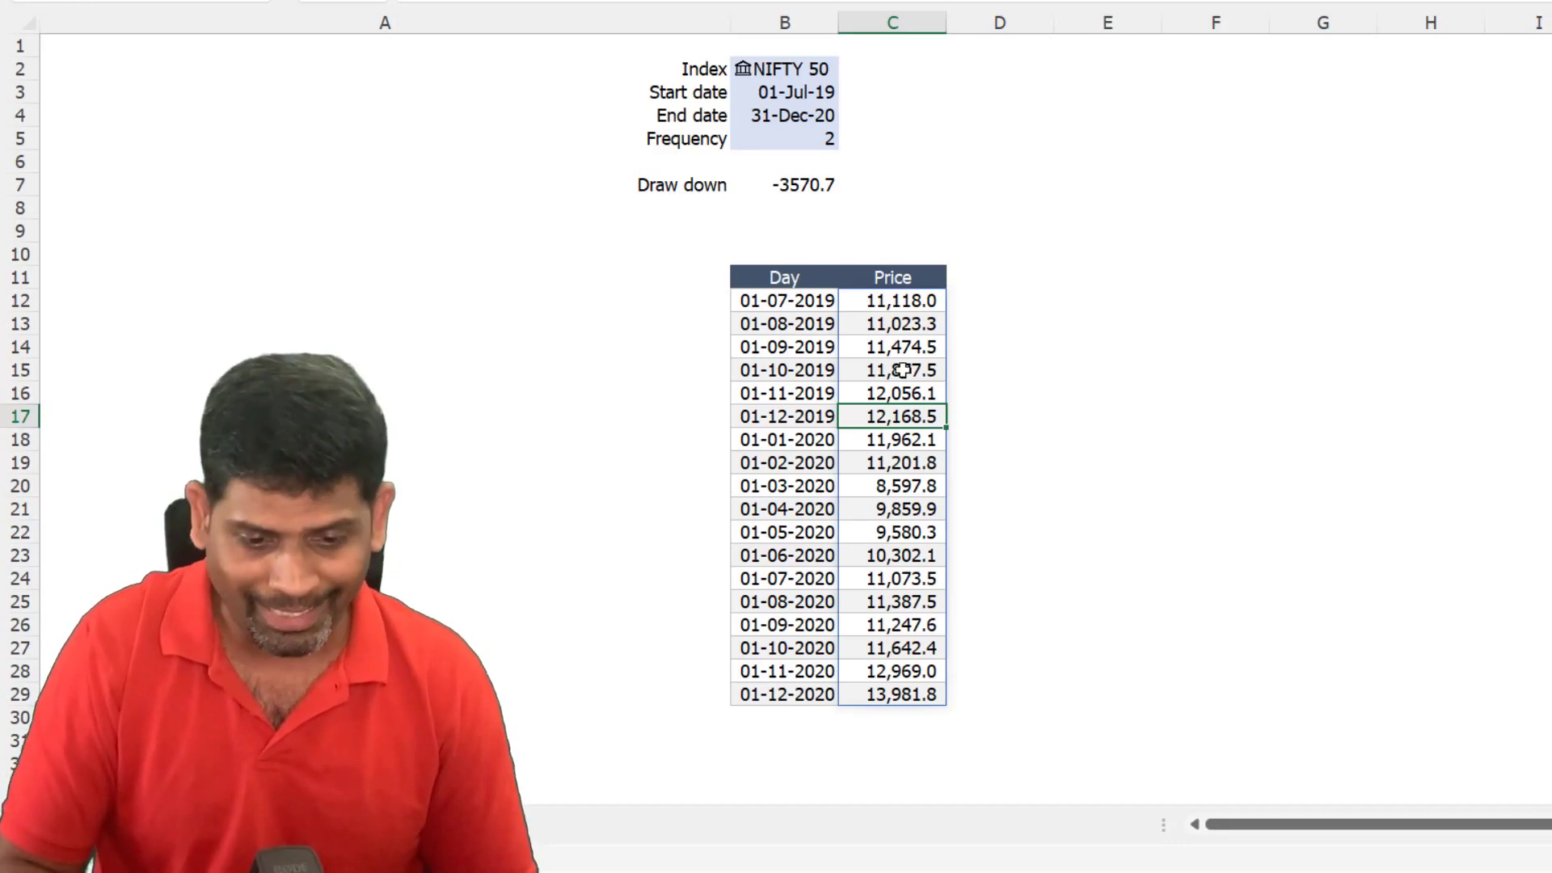
ctrl+click(907, 485)
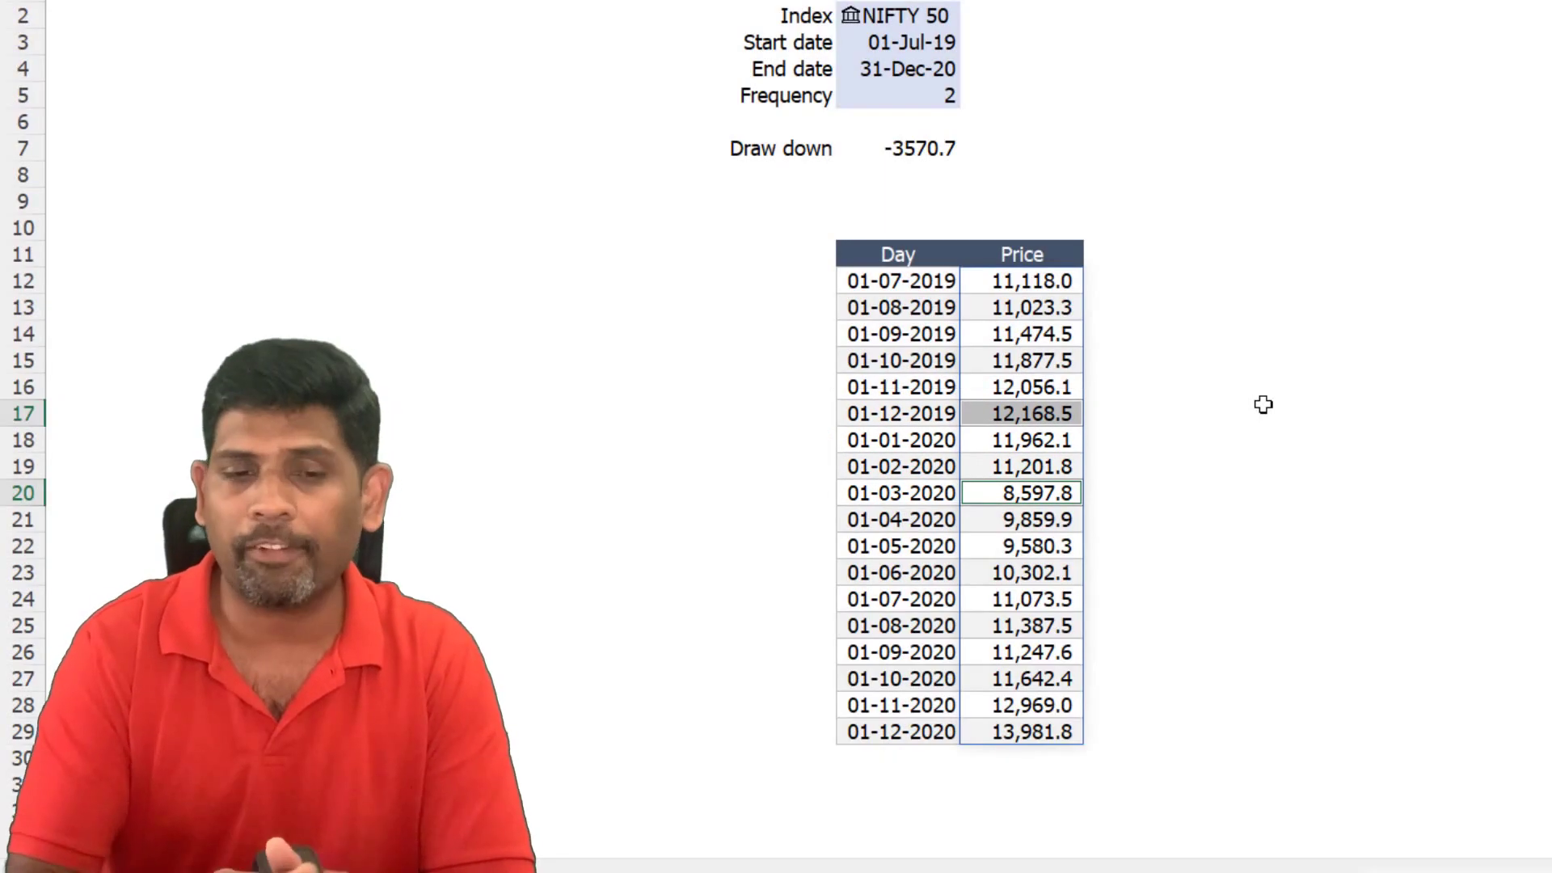
click(903, 129)
shift+click(1269, 2)
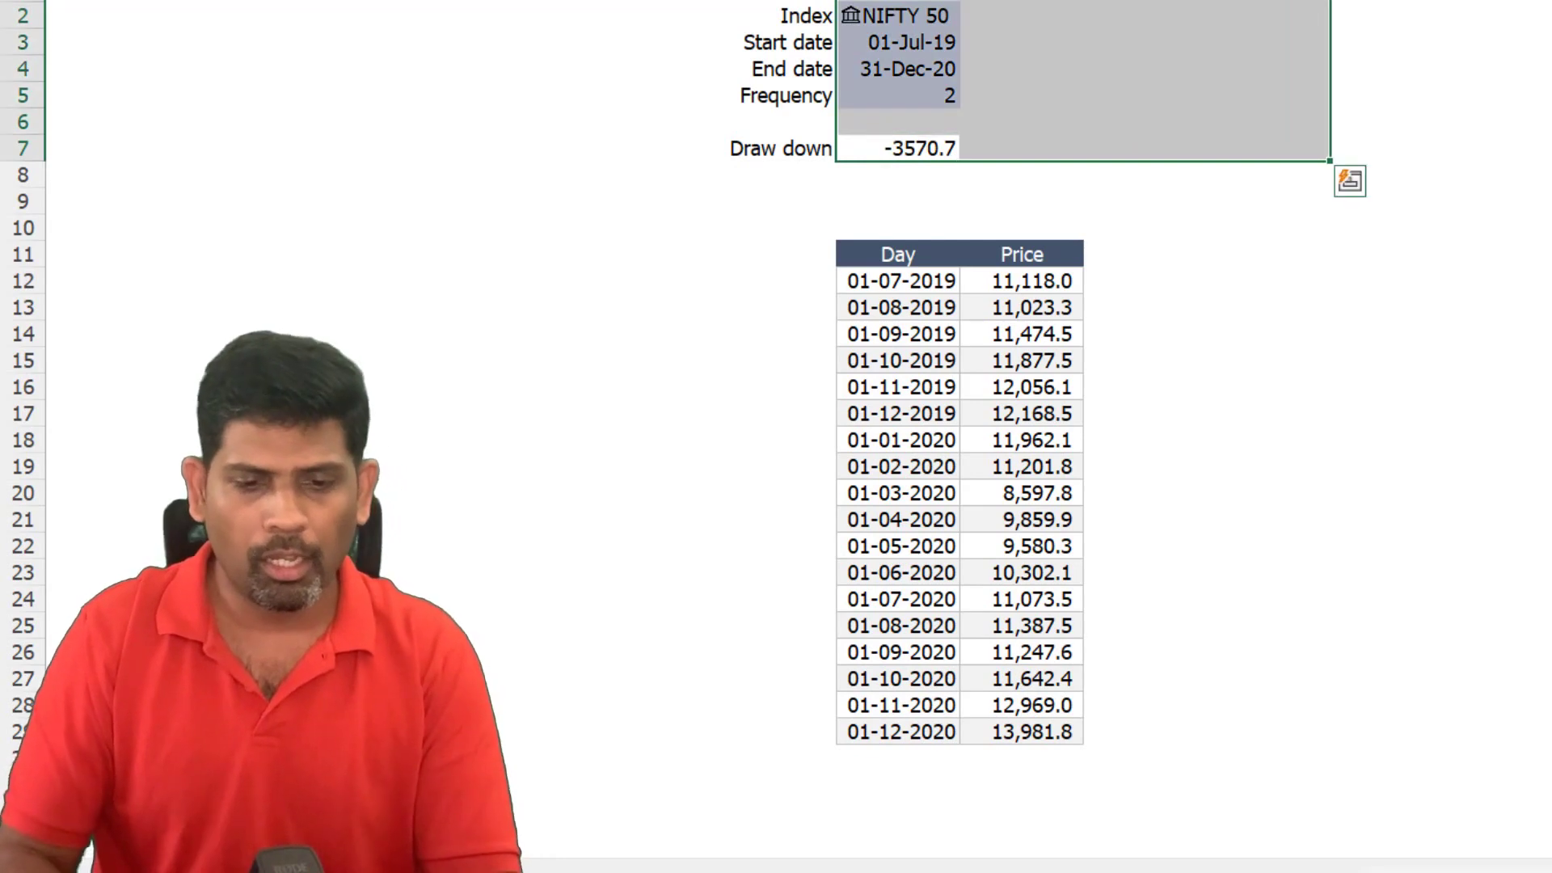
drag(936, 145, 980, 62)
key(F2)
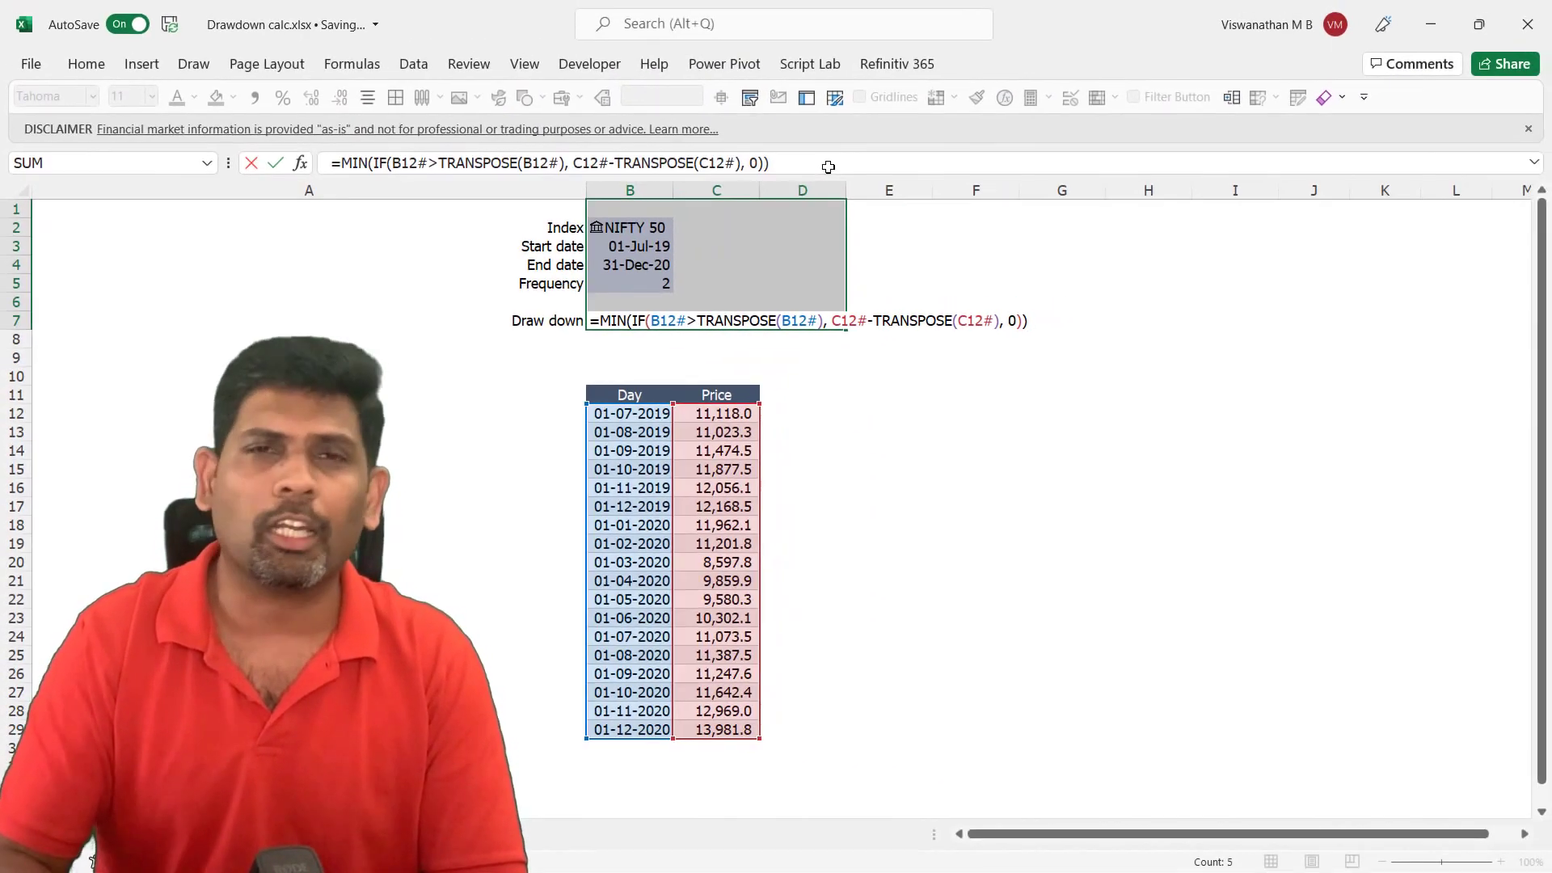
key(Escape)
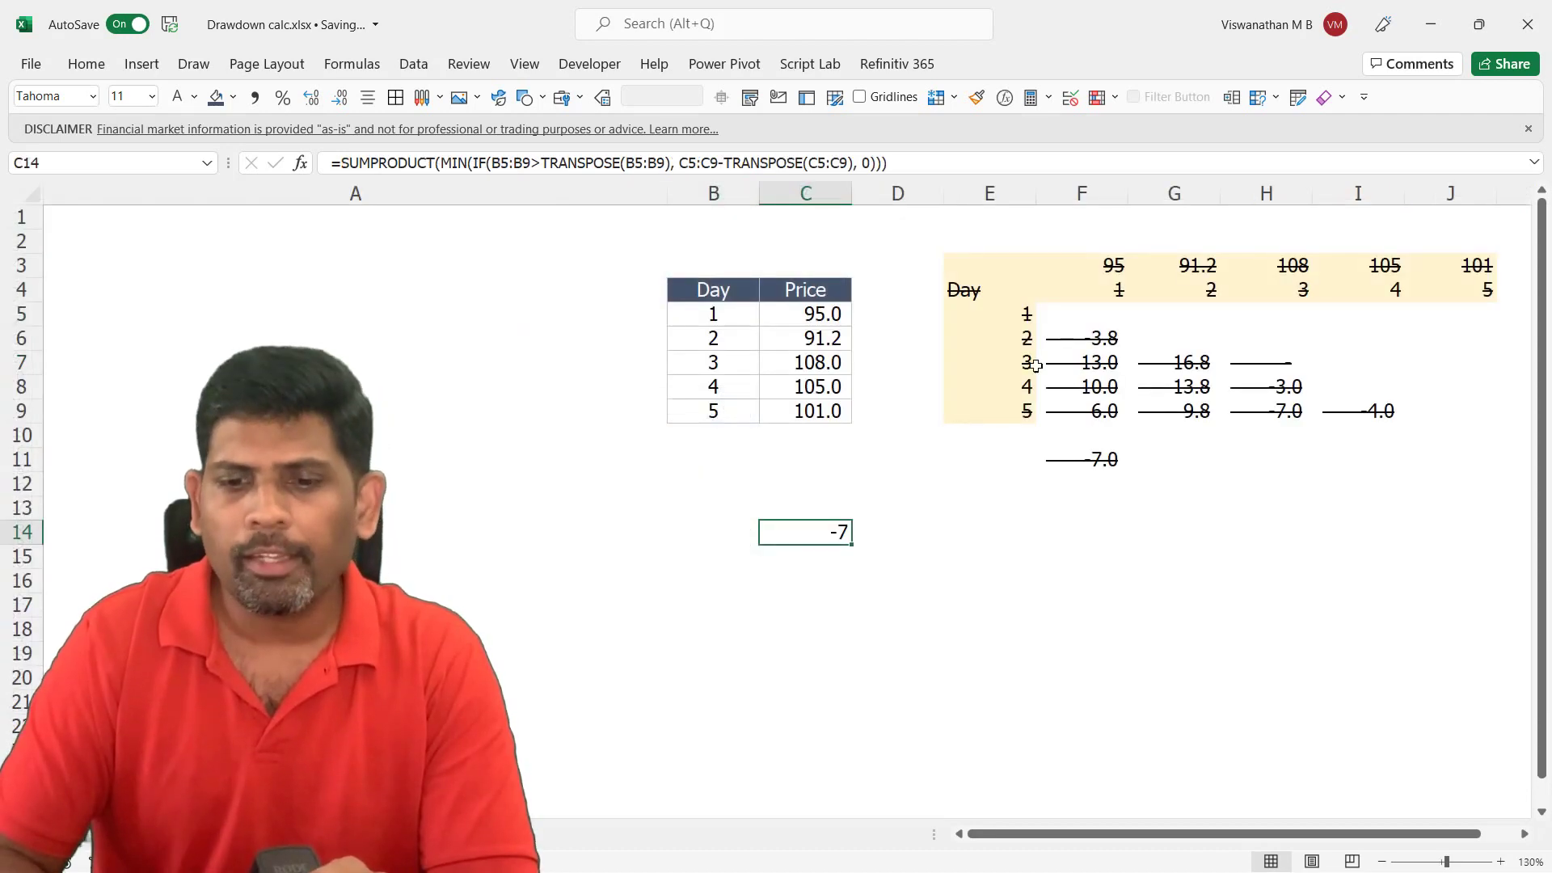
- Inspect the manual difference formula in F6 on the five-day sheet and return to the NIFTY 50 sheet
click(1077, 335)
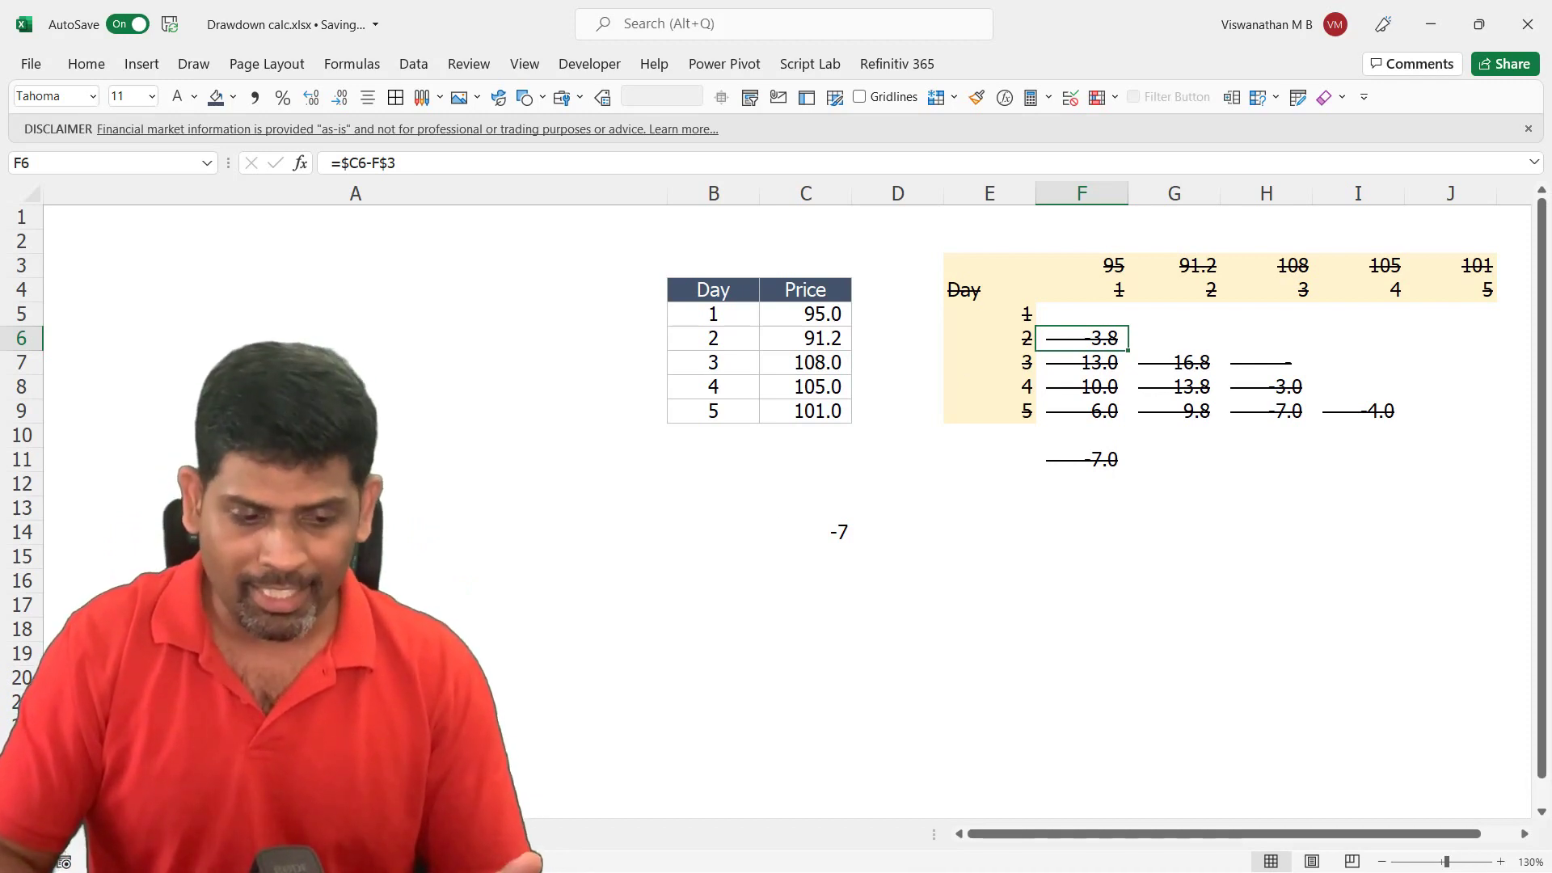
click(242, 834)
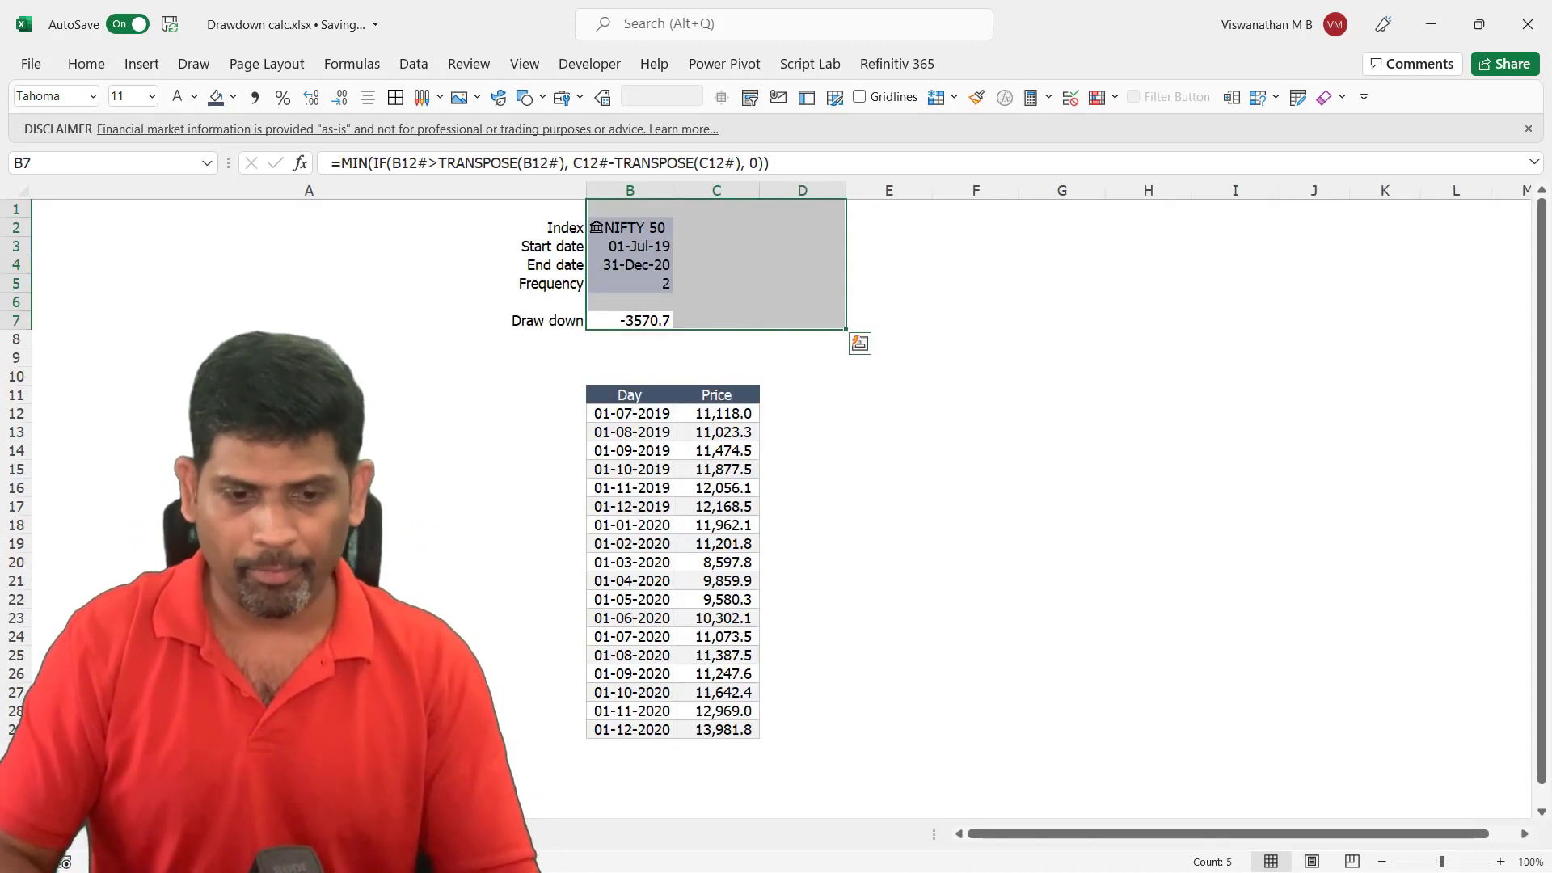
- Turn the drawdown formula in B7 into plain text by adding a leading apostrophe
click(645, 321)
double_click(645, 321)
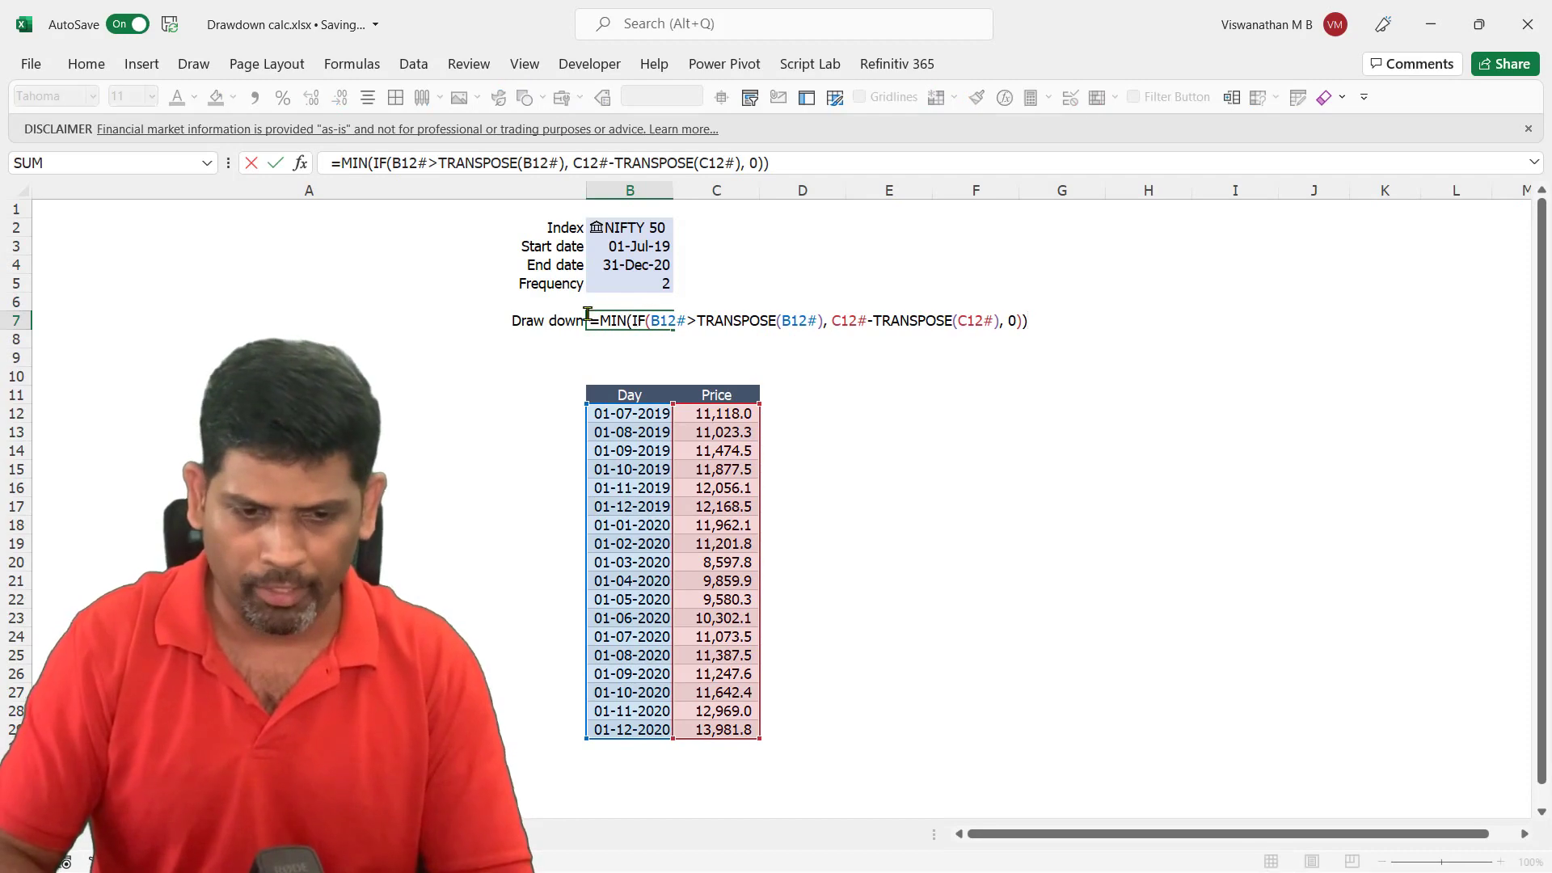
key(Home)
text(')
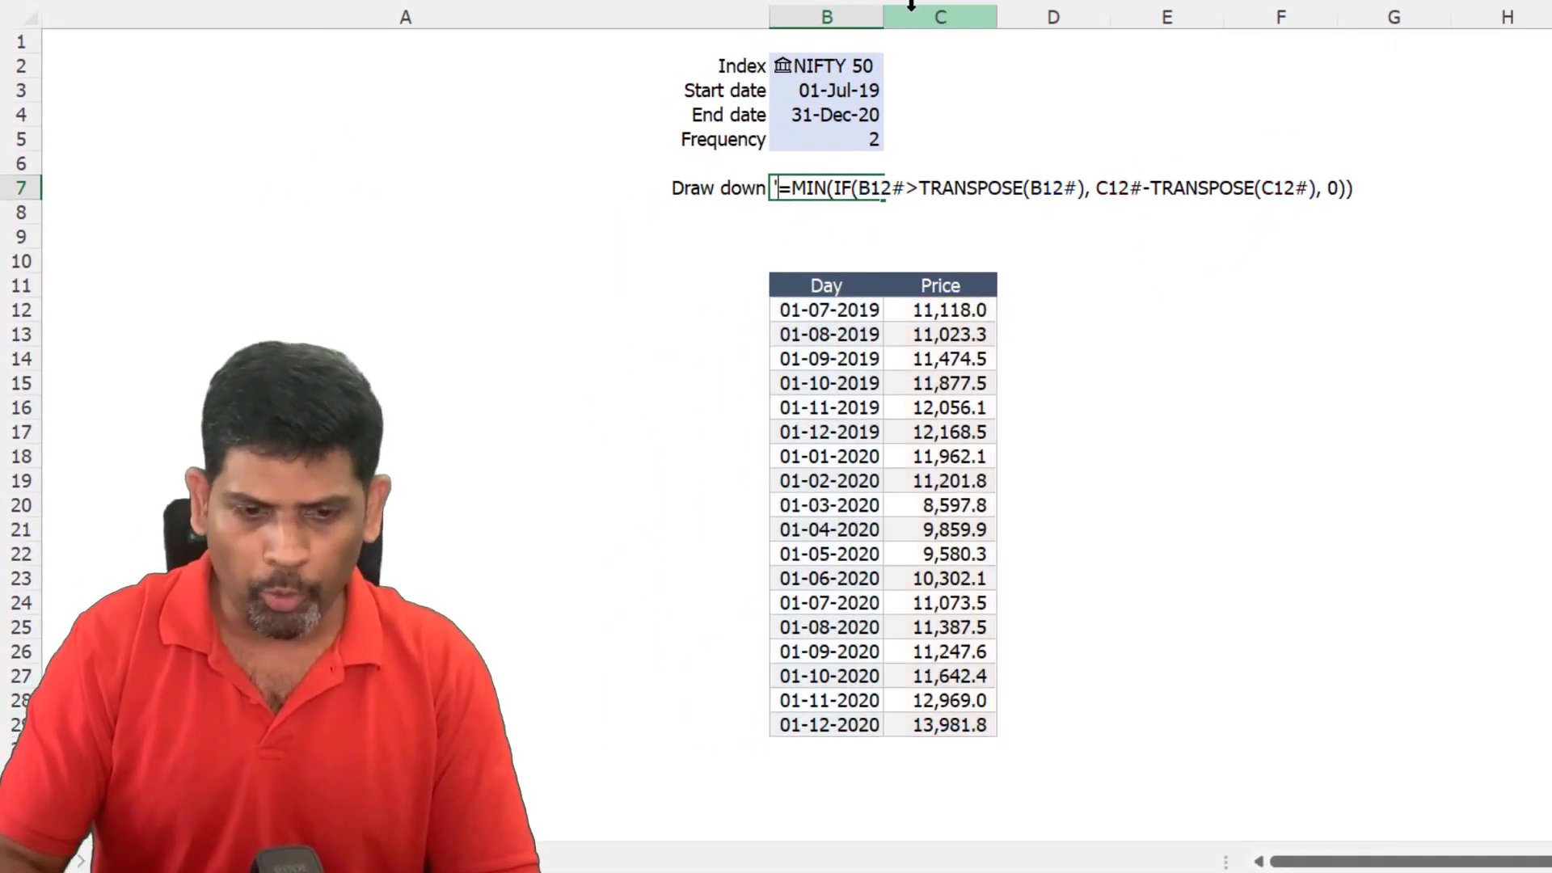
key(Return)
- Set the NIFTY 50 data frequency in B5 to 0
key(Up)
key(Up)
key(Up)
key(Up)
key(Up)
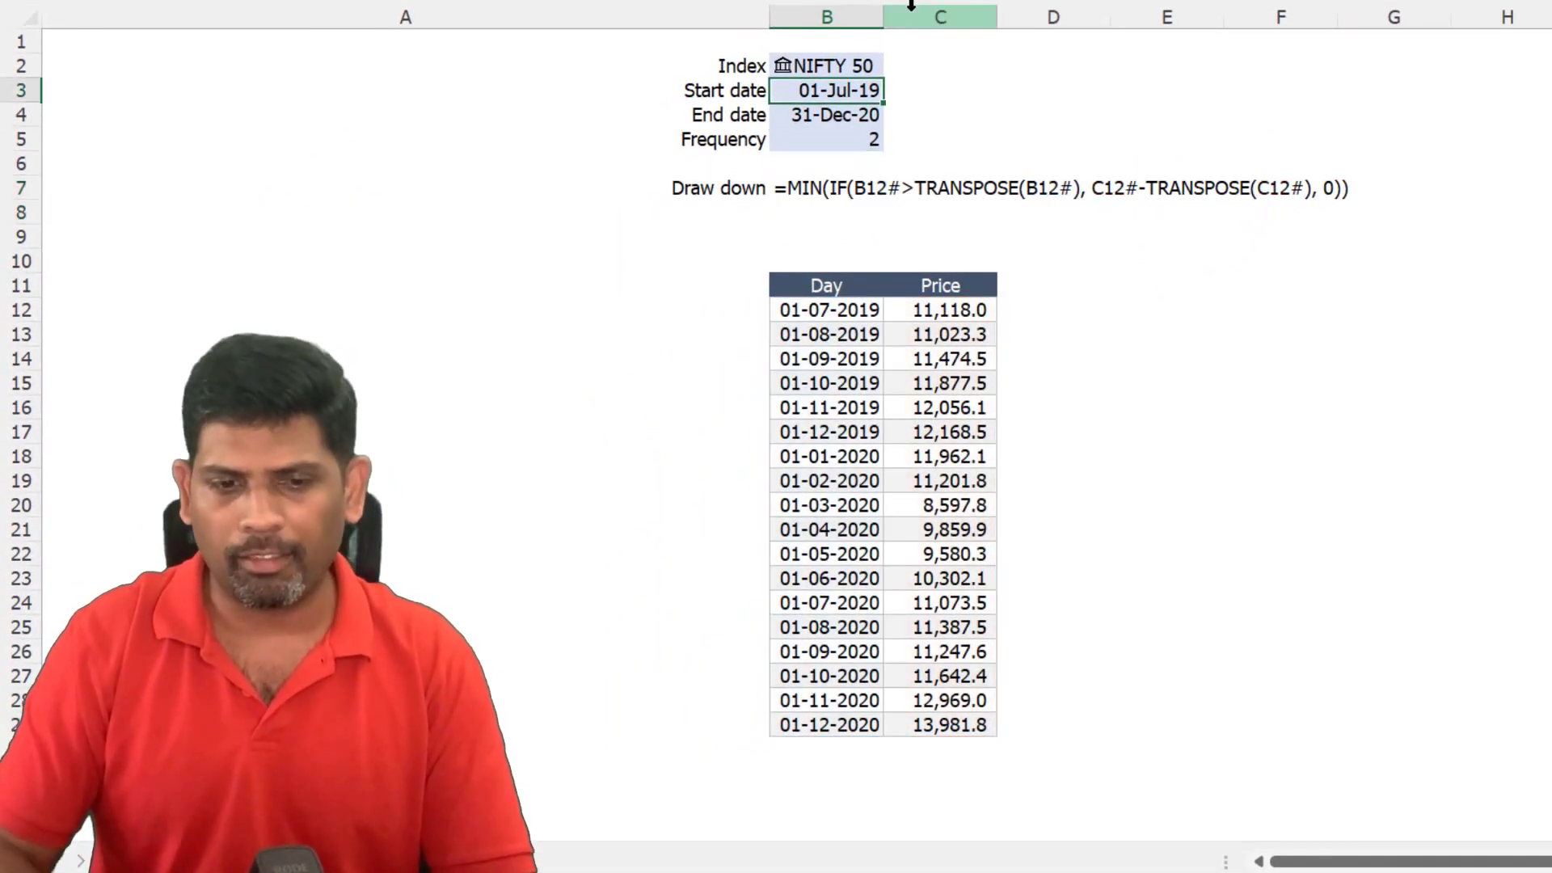
key(Down)
key(Down)
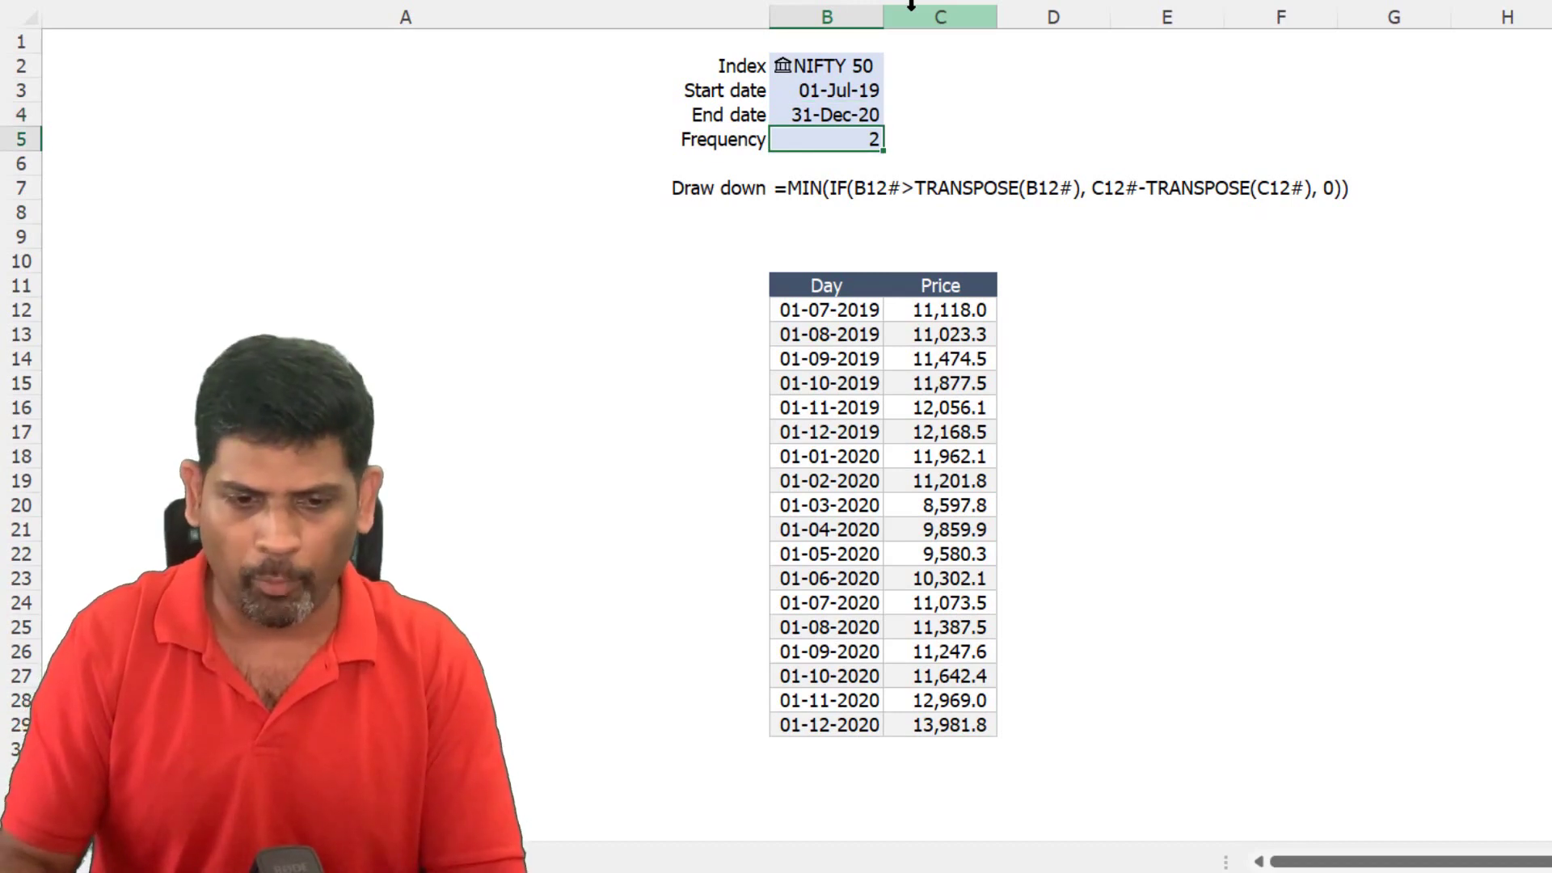
text(0)
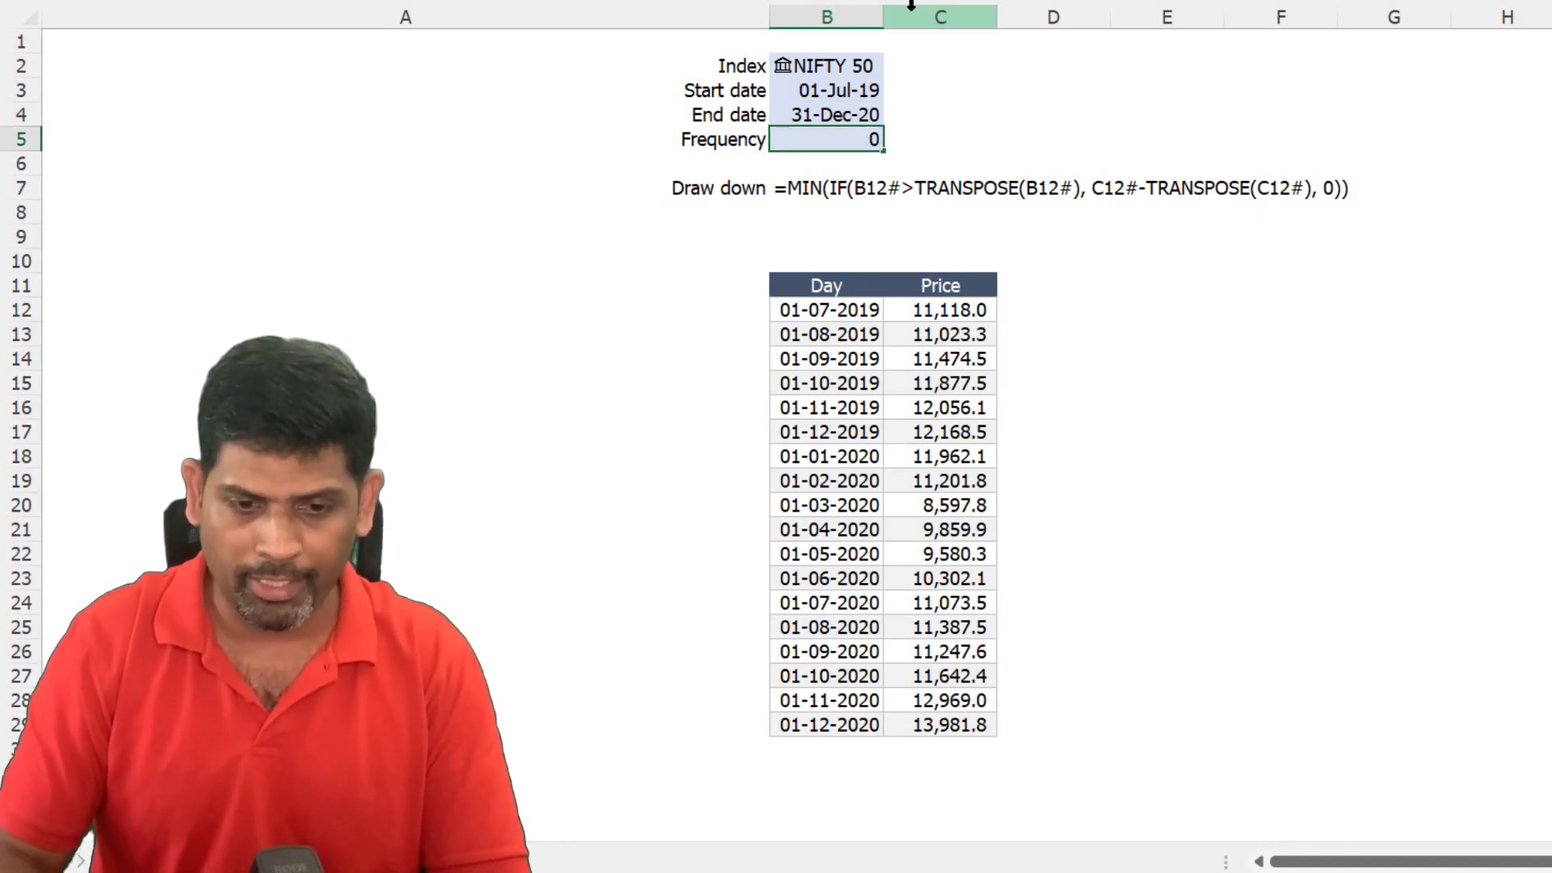
key(Return)
- Change the start date in B3 to 01-07-2001
key(Up)
key(Up)
key(Up)
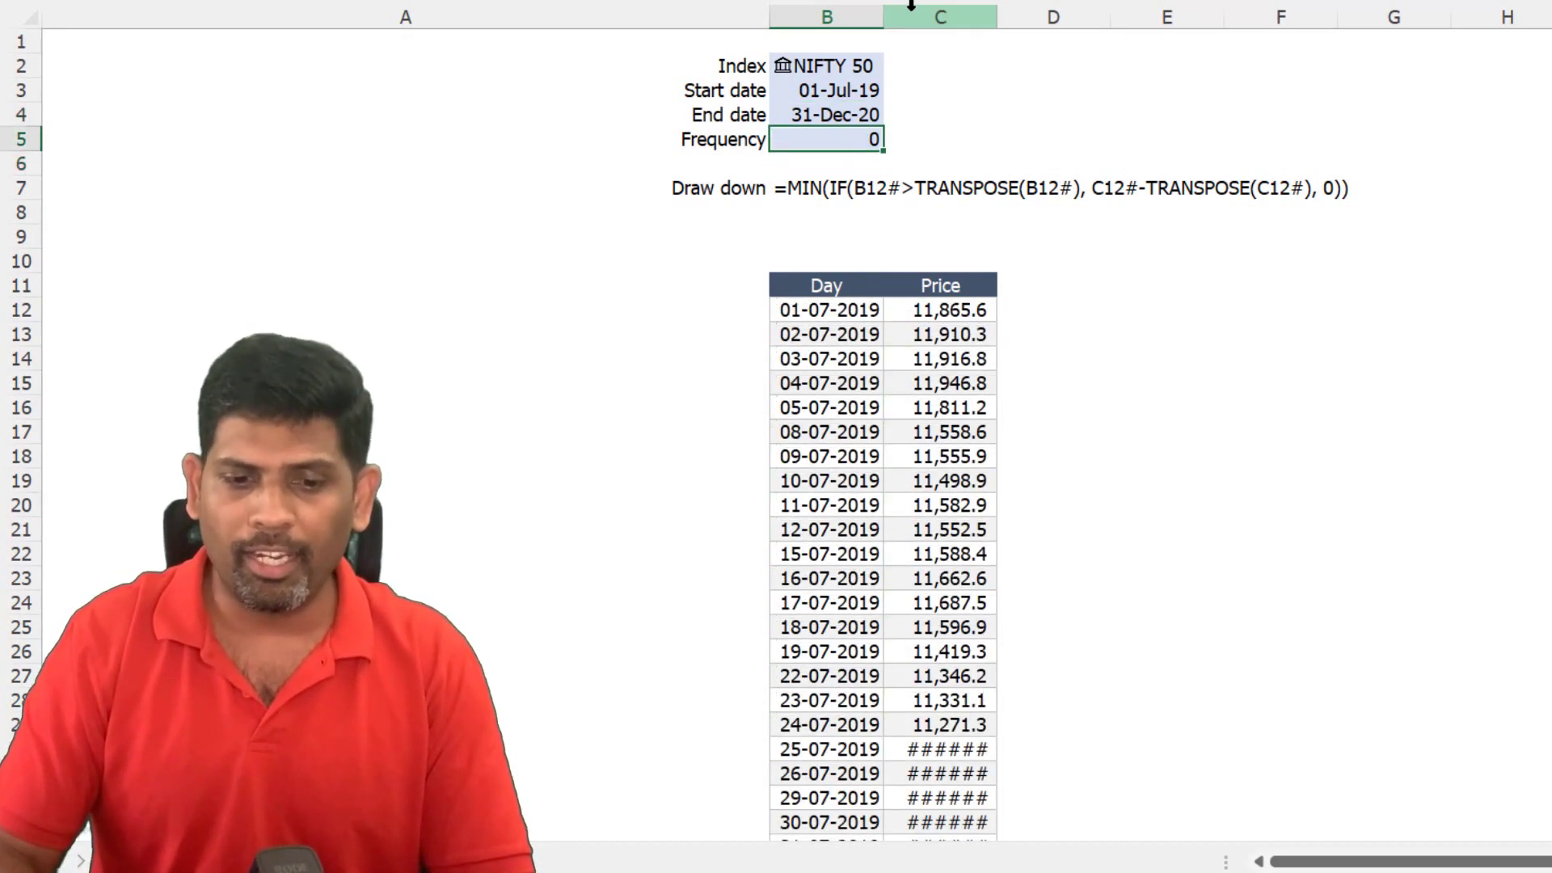
key(F2)
key(BackSpace)
key(BackSpace)
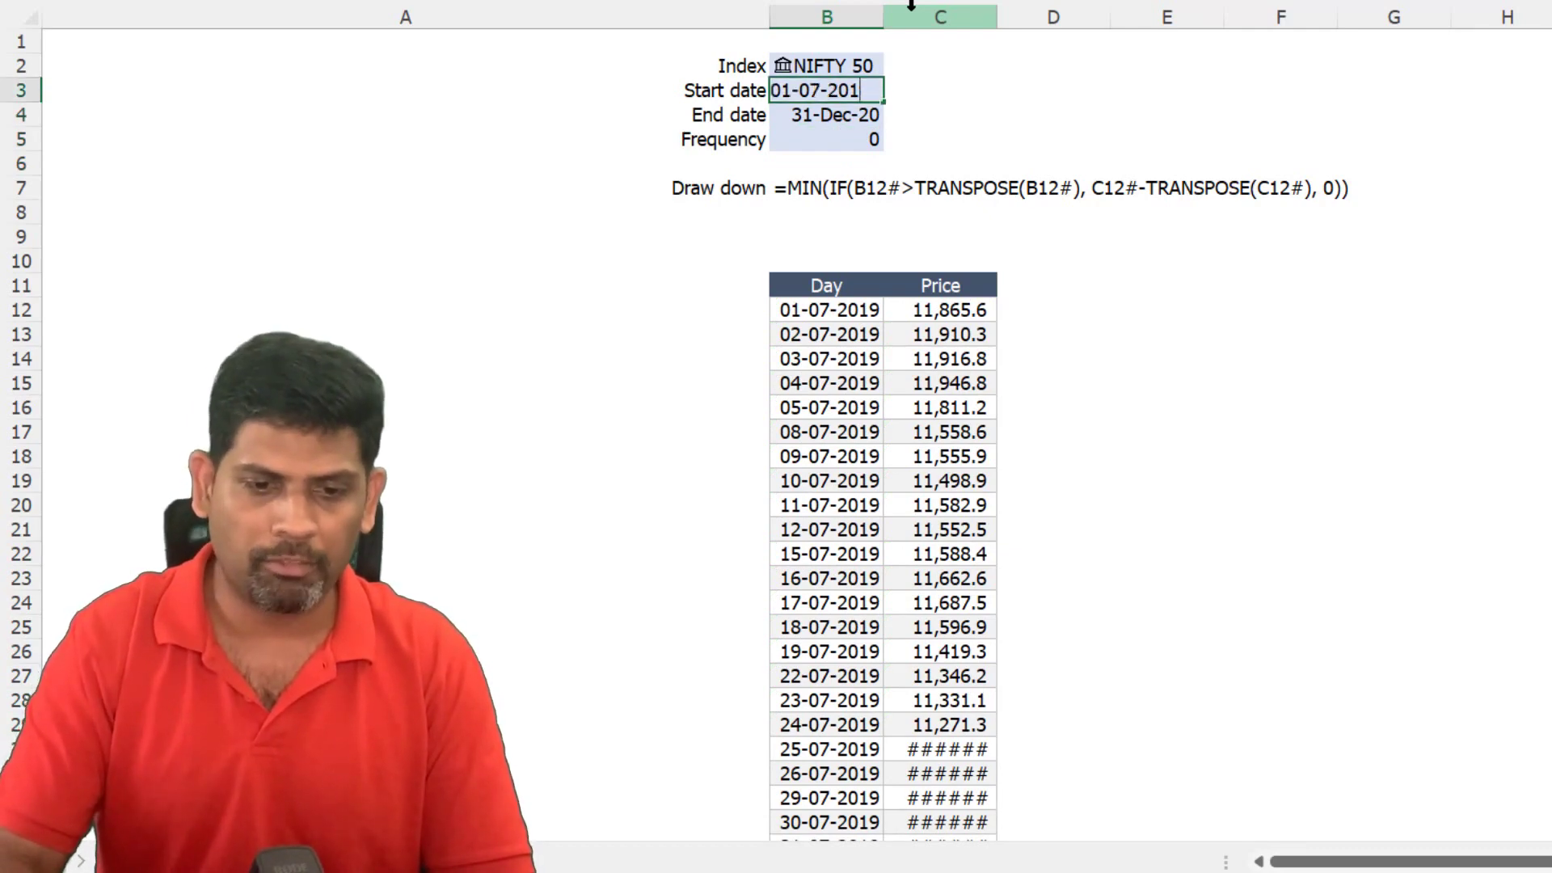
text(01)
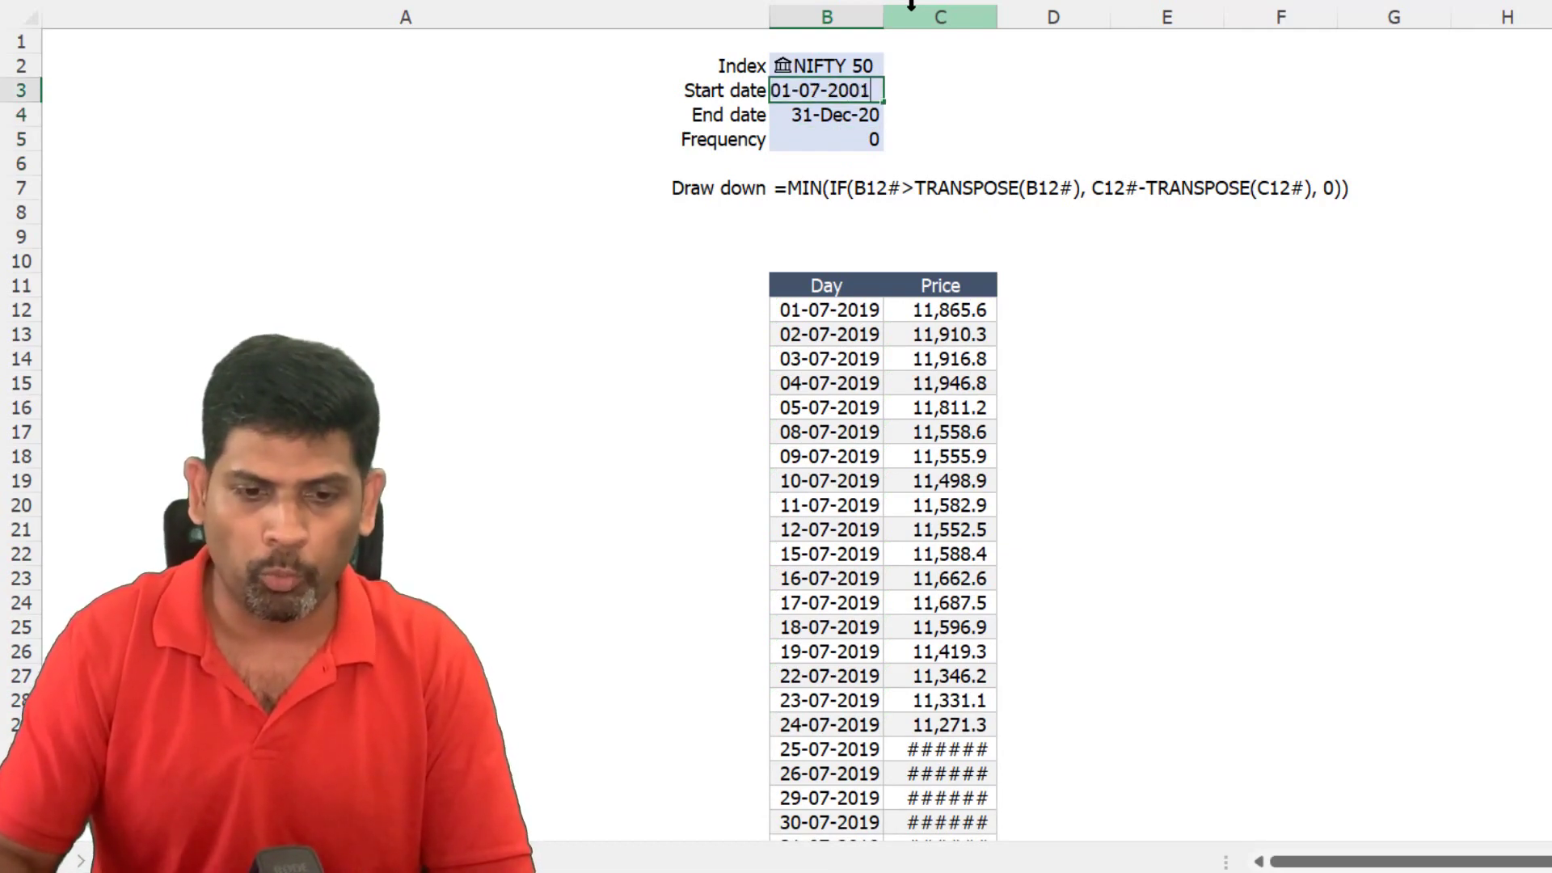
key(Return)
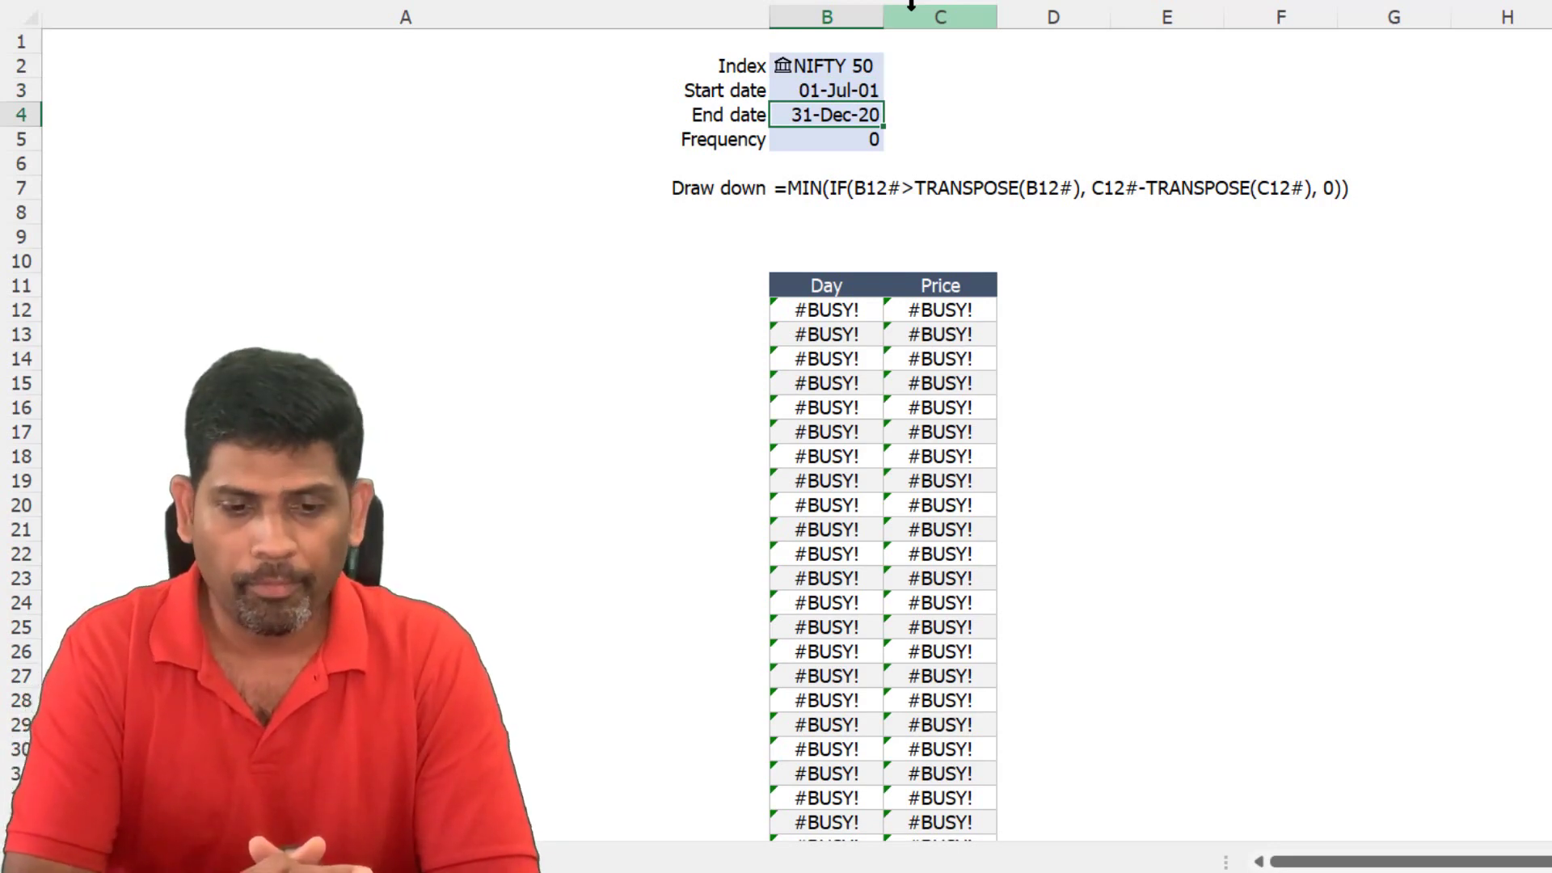
- Remove the leading apostrophe in B7 and enter the drawdown formula as a live calculation again
key(Down)
key(Down)
key(Down)
key(Down)
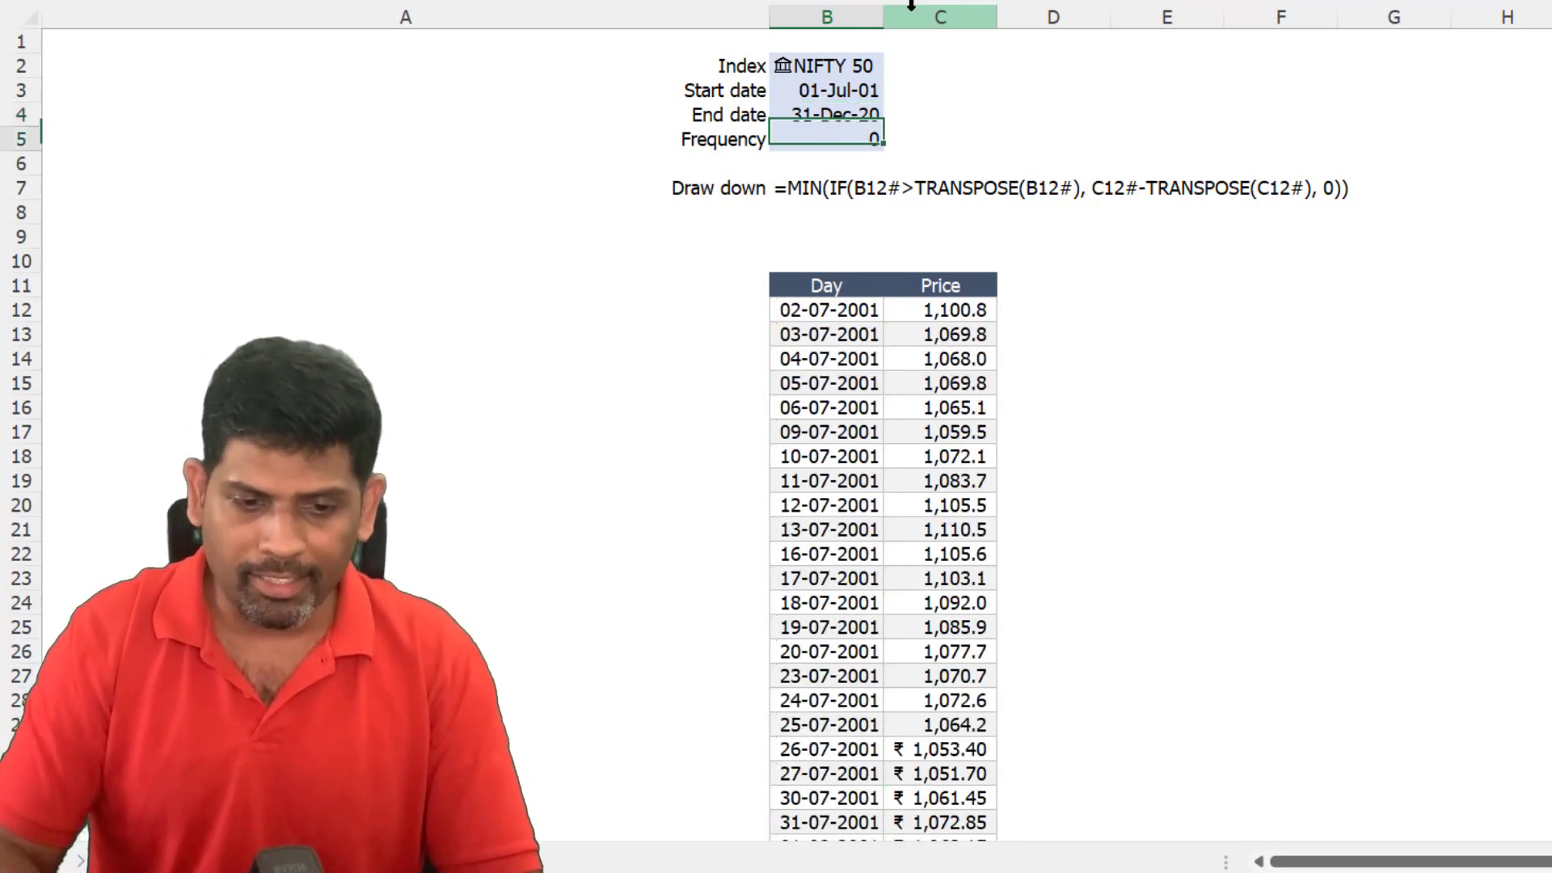
key(Up)
key(F2)
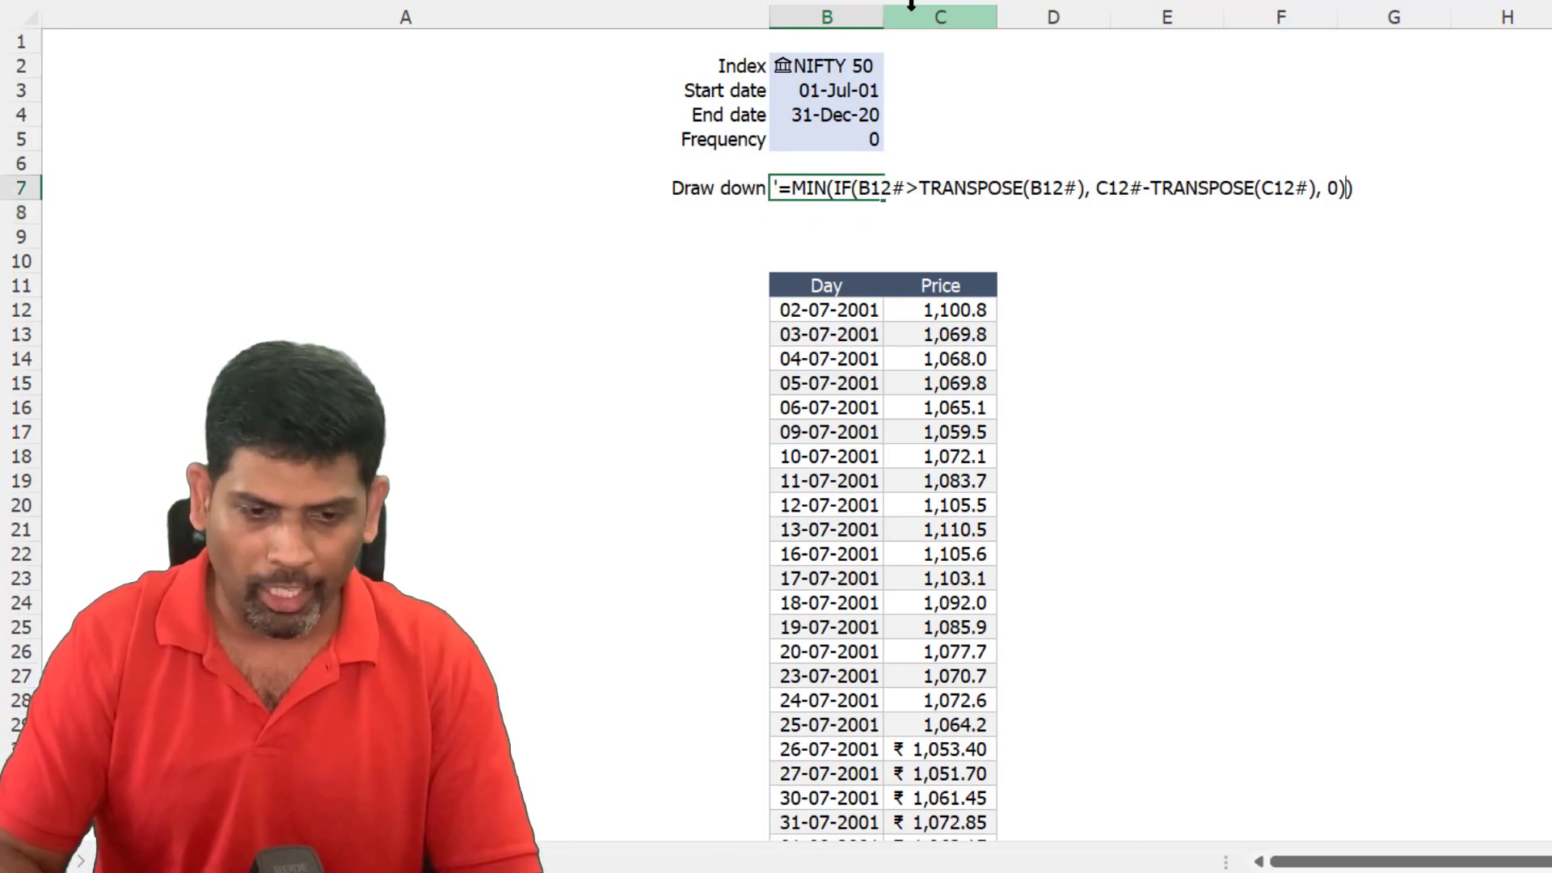
key(Left)
key(Left)
key(Left)
key(Left)
key(Left)
key(Left)
key(Left)
key(Left)
key(Left)
key(Left)
key(Left)
key(Left)
key(Left)
key(Left)
key(Left)
key(Left)
key(Left)
key(Left)
key(Left)
key(Left)
key(ctrl+Left)
key(ctrl+Left)
key(ctrl+Left)
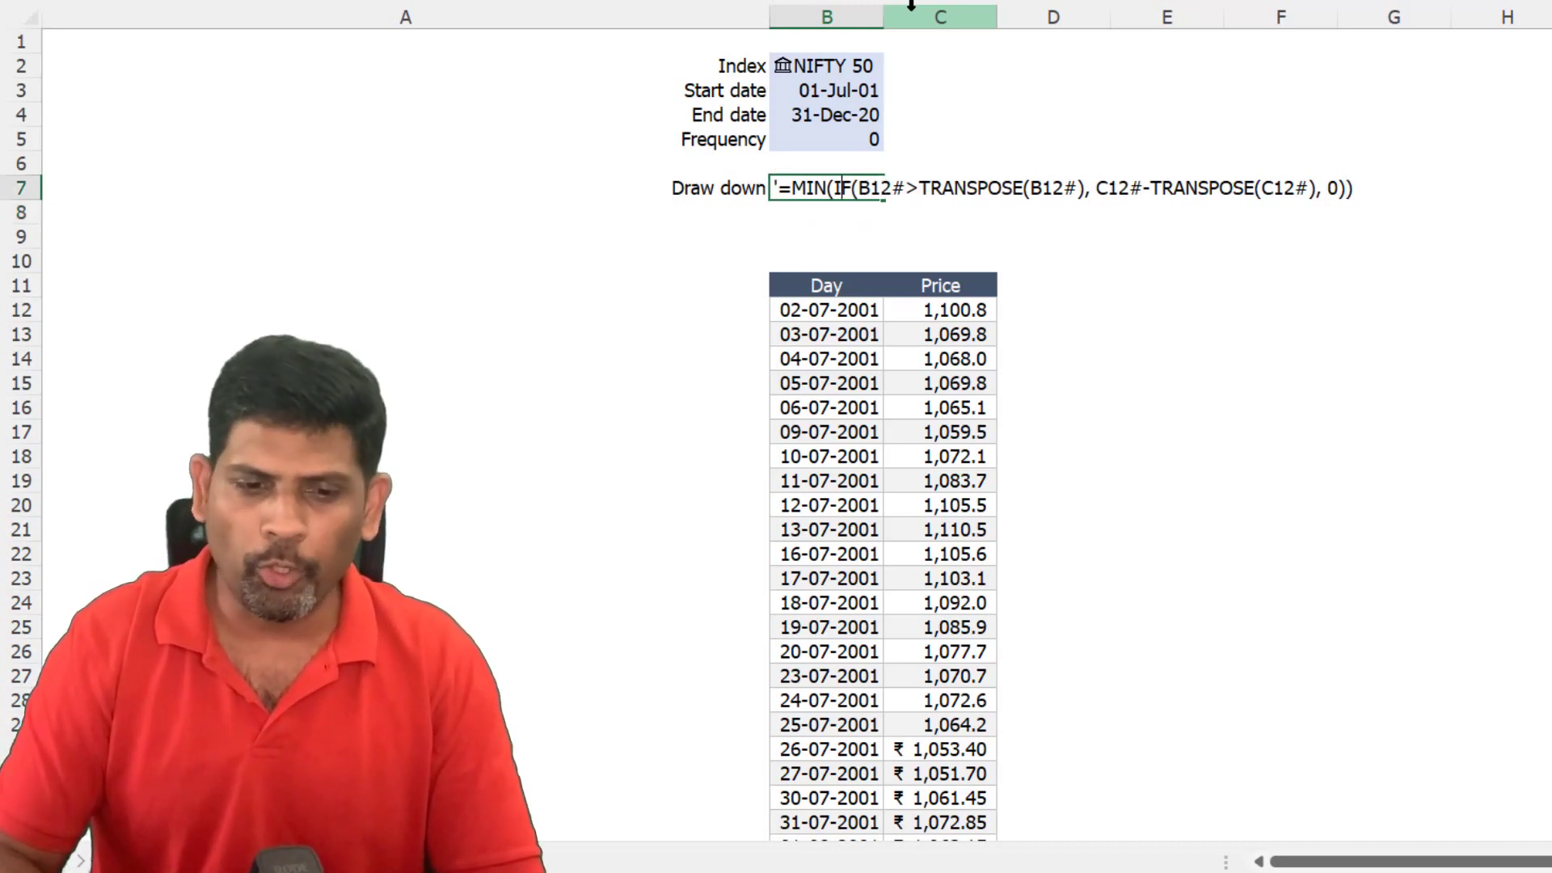
key(Right)
key(BackSpace)
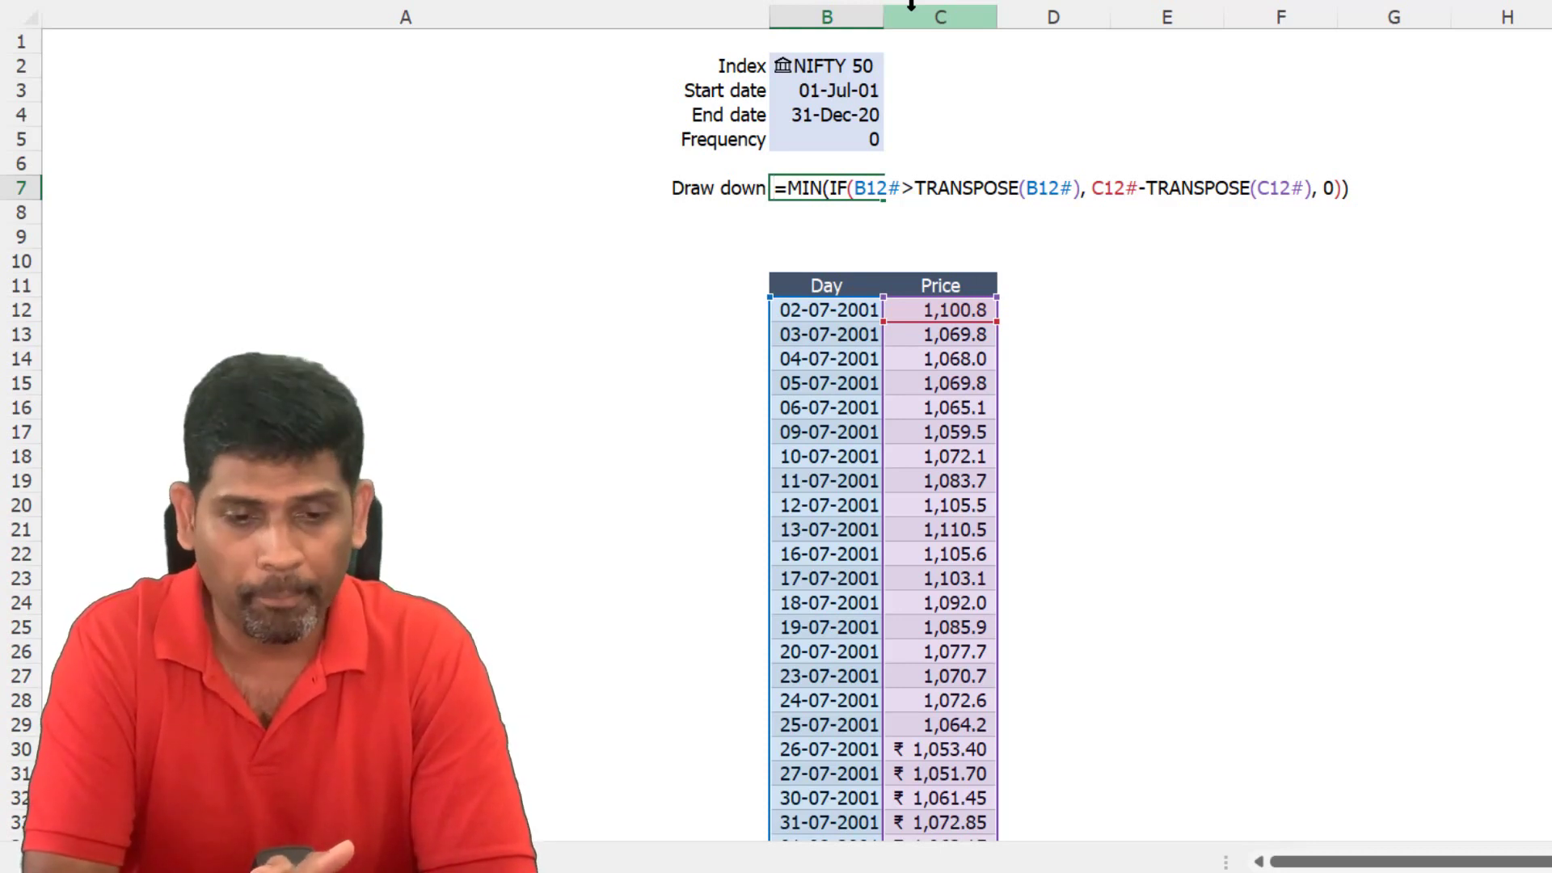
key(Return)
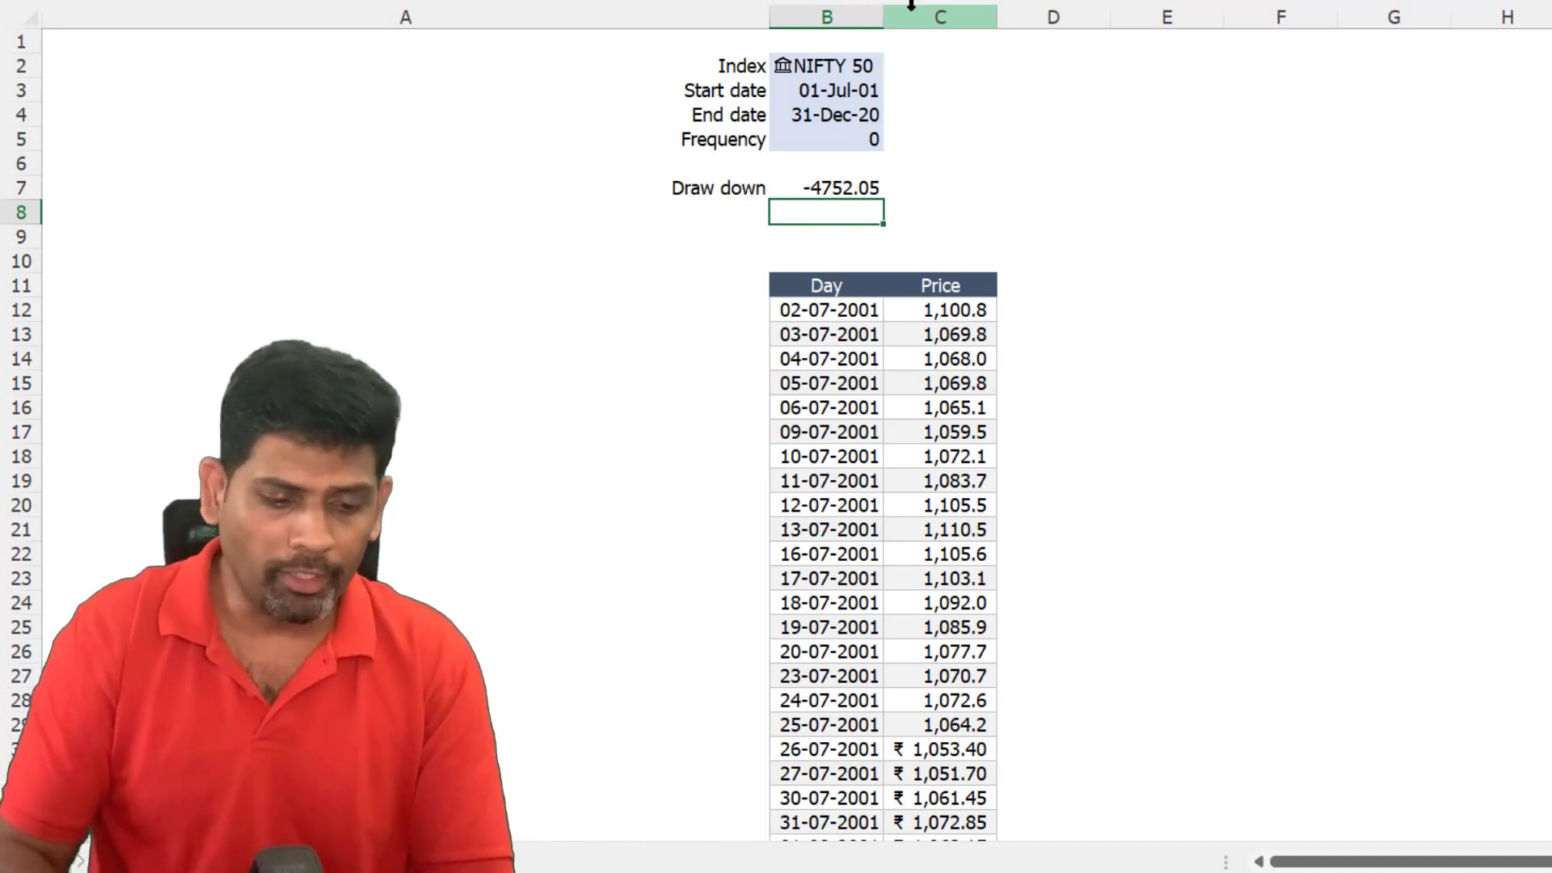
- Review the MIN, IF and TRANSPOSE arguments of the drawdown formula in B7 without changing it
key(Up)
key(F2)
key(Left)
key(Left)
key(Left)
key(Left)
key(Left)
key(Left)
key(Left)
key(Left)
key(Left)
key(Left)
key(Left)
key(Left)
key(Left)
key(Left)
key(Left)
key(Left)
key(Left)
key(Left)
key(Left)
key(Left)
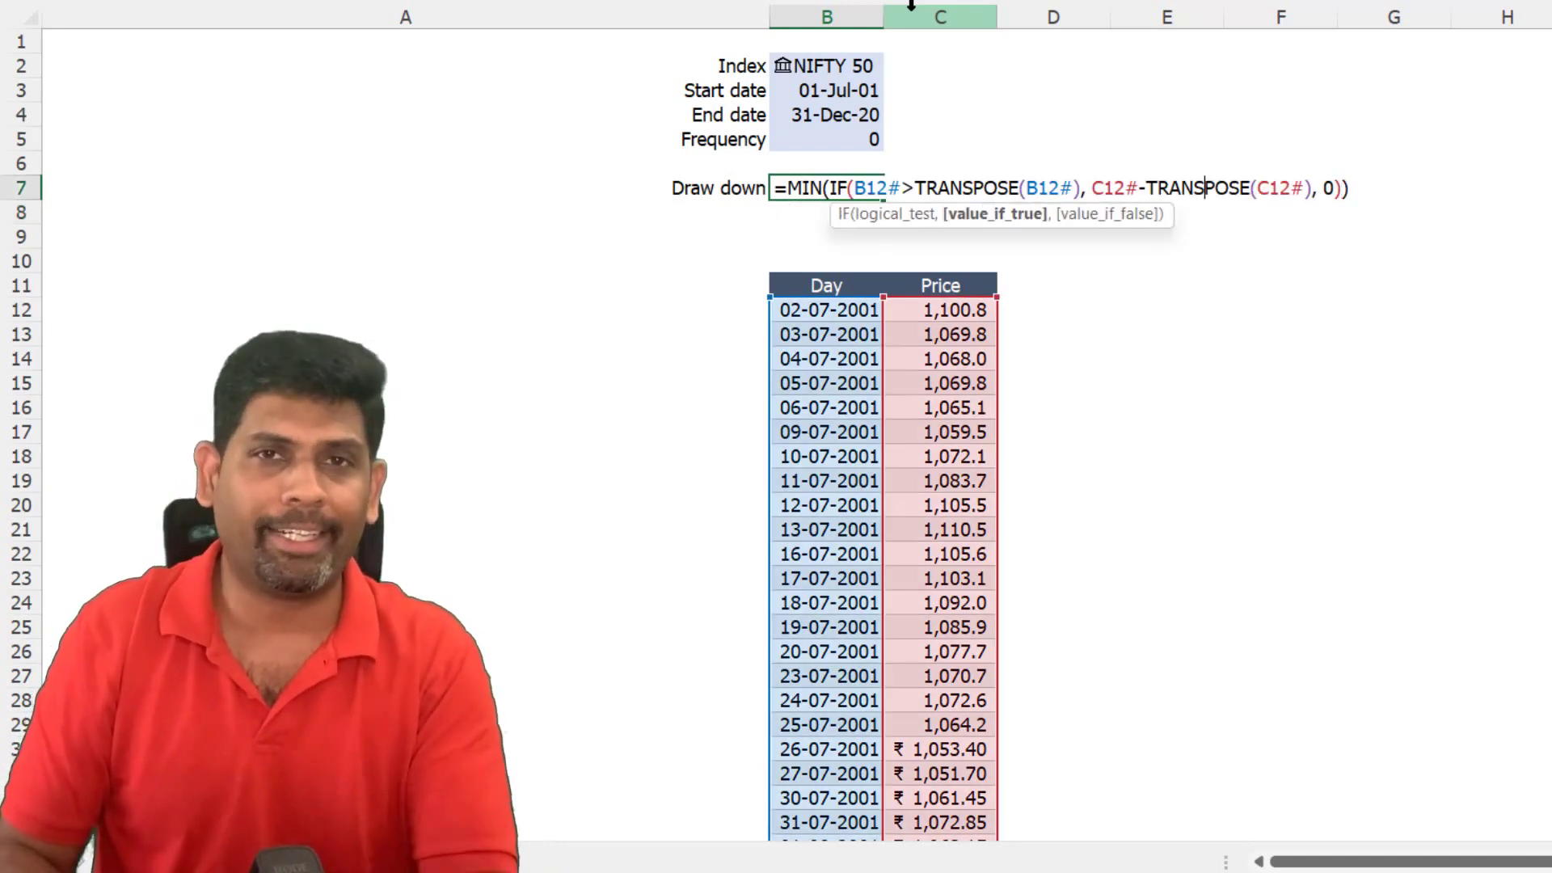
key(Left)
key(Left)
key(Left)
key(Left)
key(Left)
key(Left)
key(Left)
key(Left)
key(Left)
key(Left)
key(Left)
key(Left)
key(Left)
key(Left)
key(Left)
key(Left)
key(Left)
key(Left)
key(Left)
key(Left)
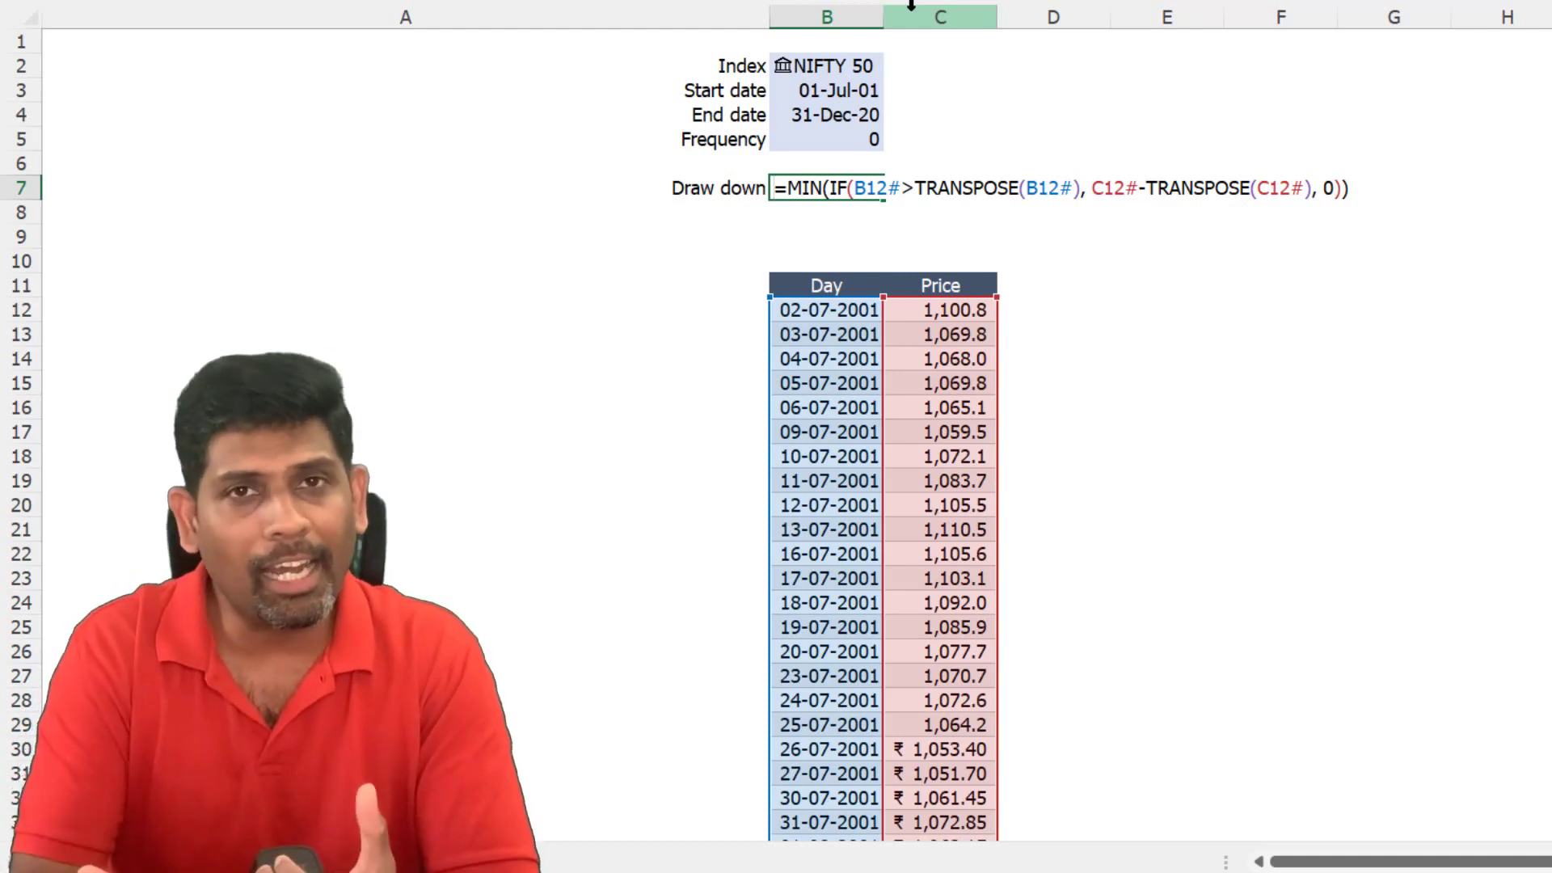
key(ctrl+Return)
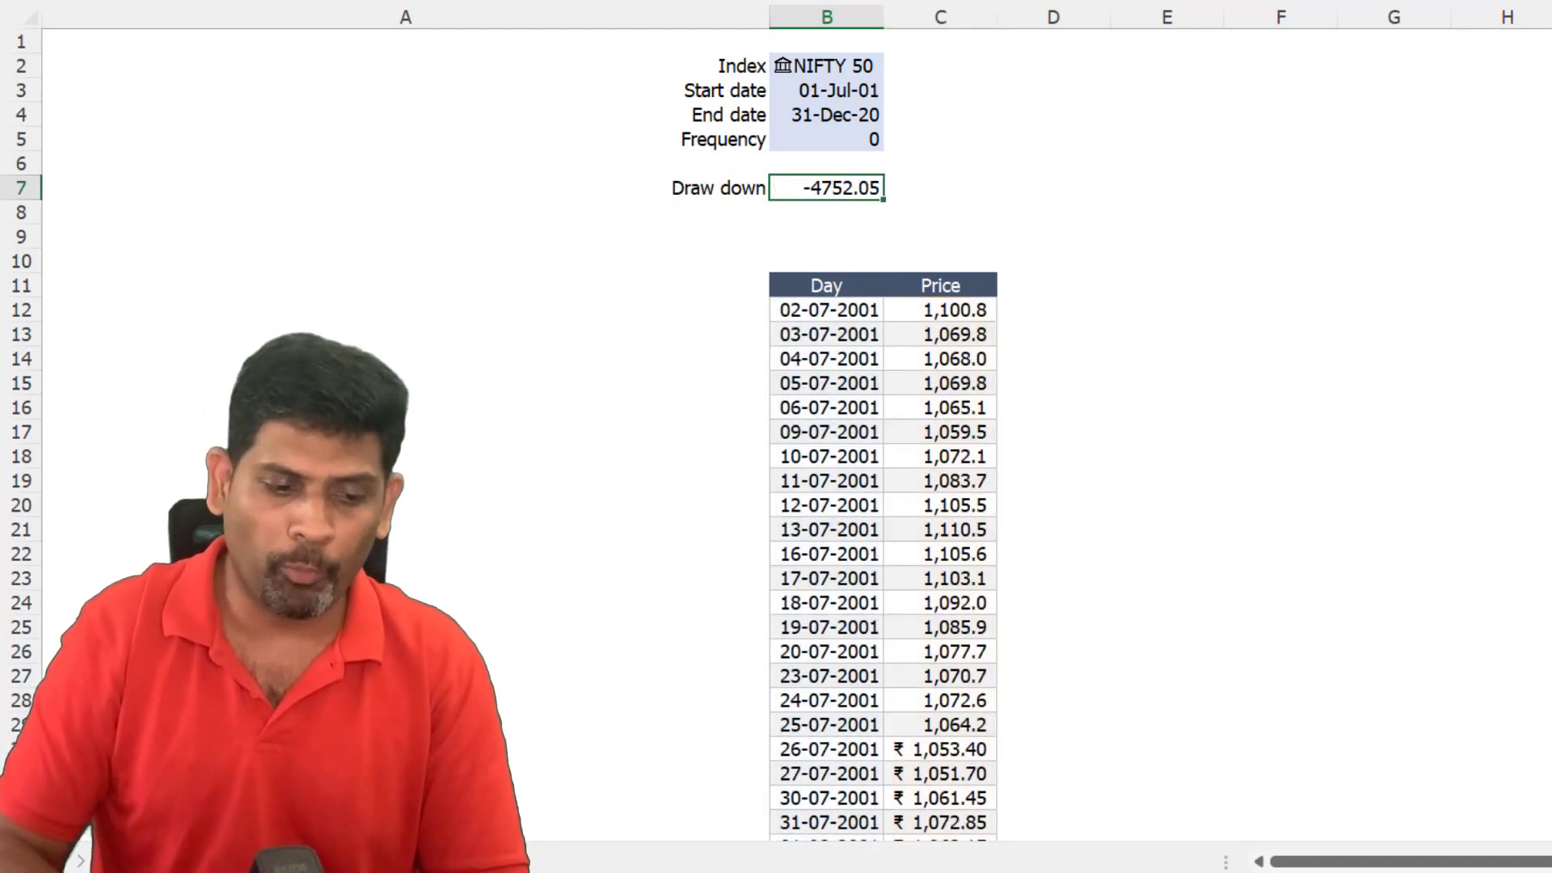
- On the five-day sheet, set the Day 3 price in C7 to 99 and check the drawdown in C14
key(ctrl+Page_Up)
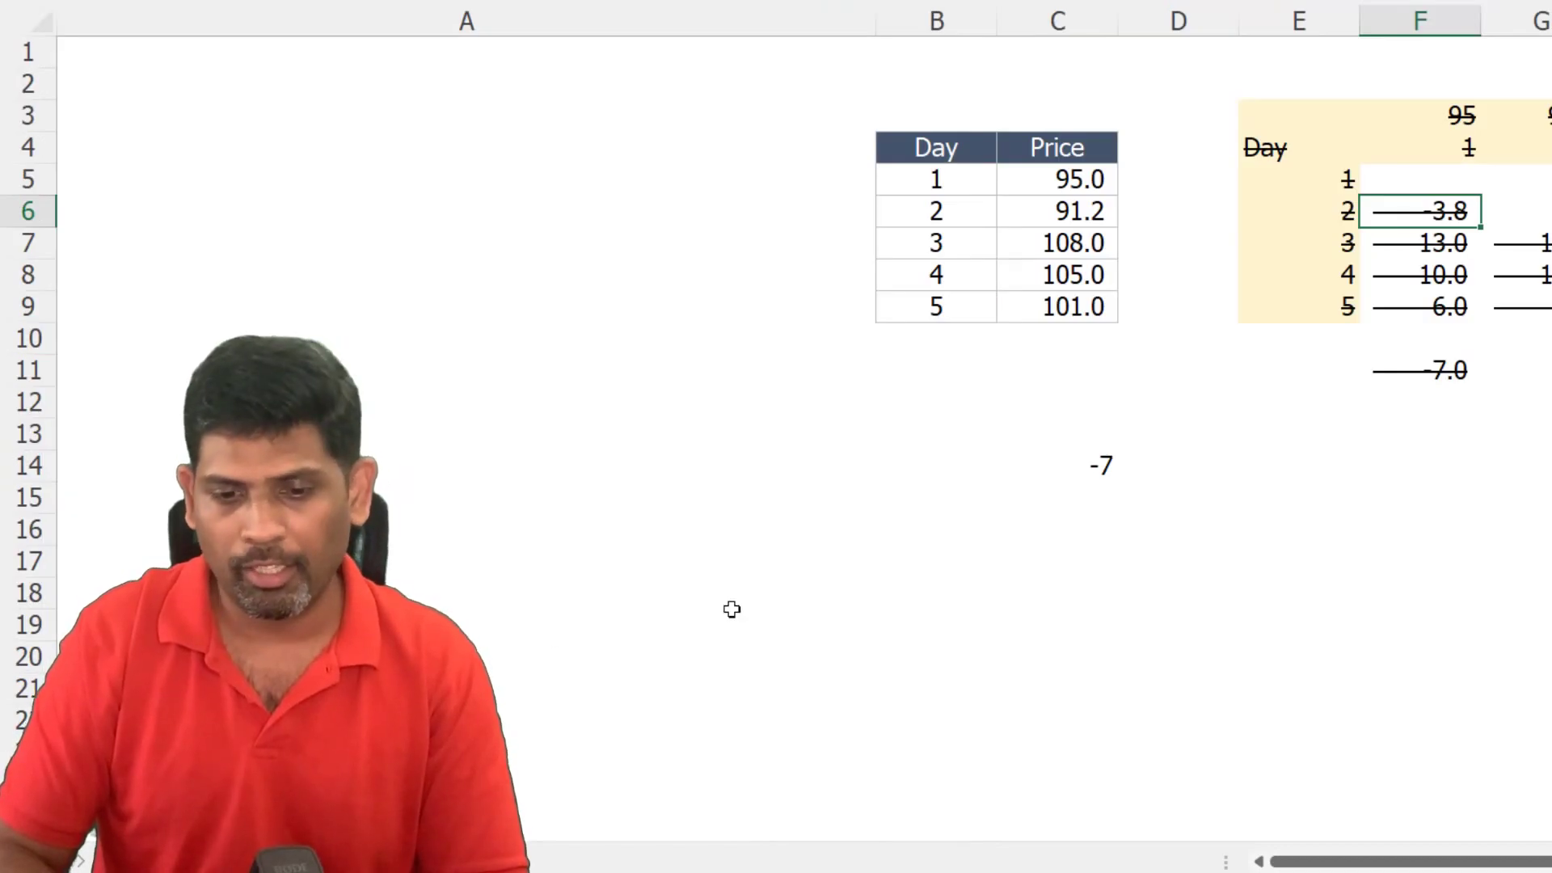
click(1101, 489)
key(Up)
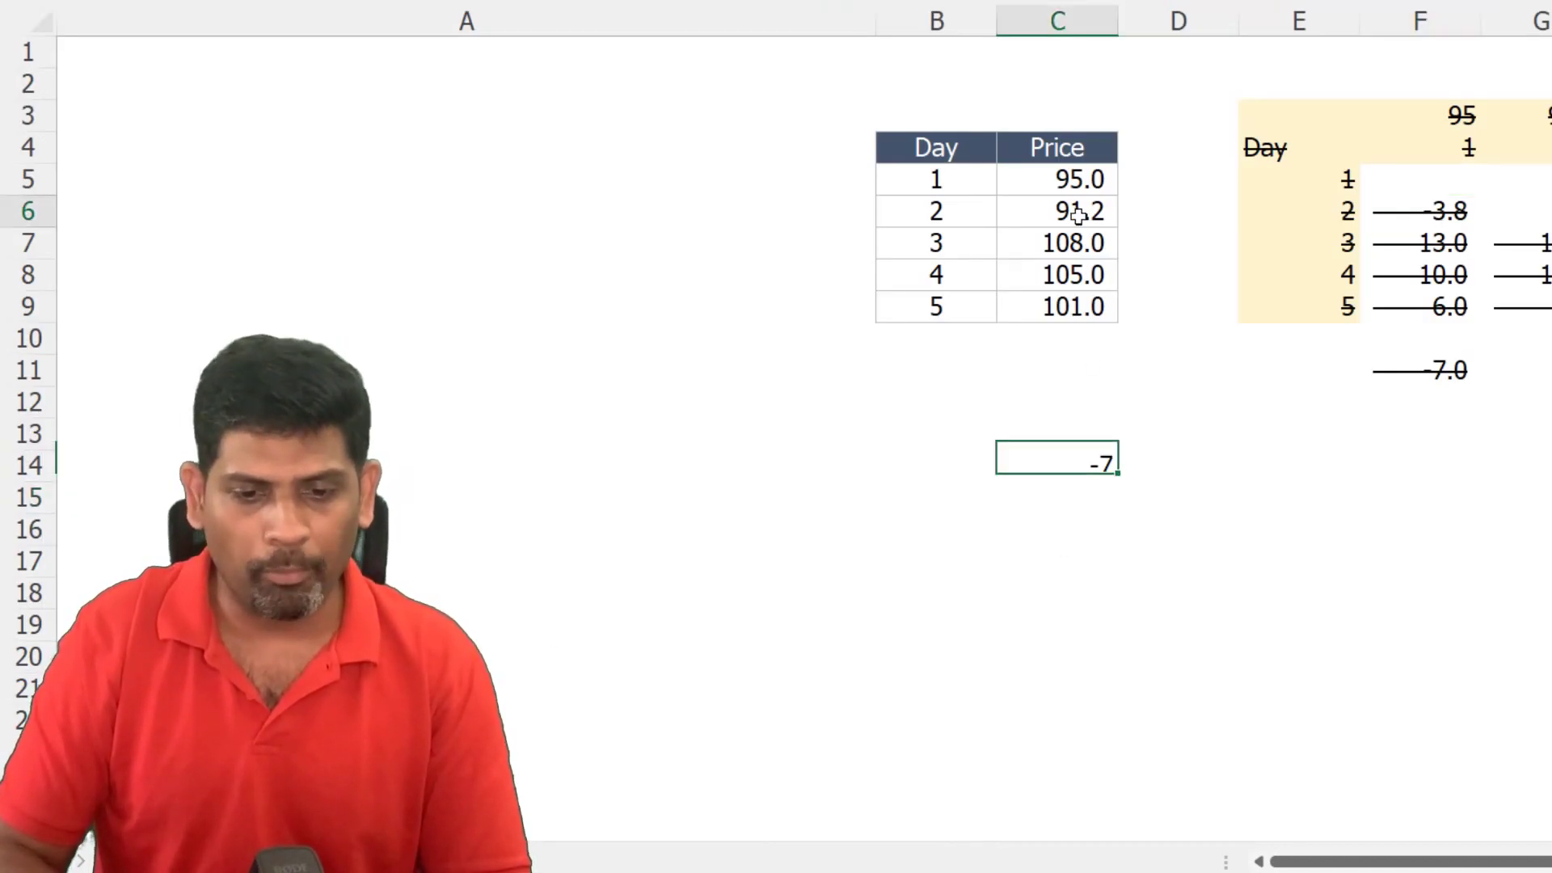
click(1079, 211)
key(Down)
text(99)
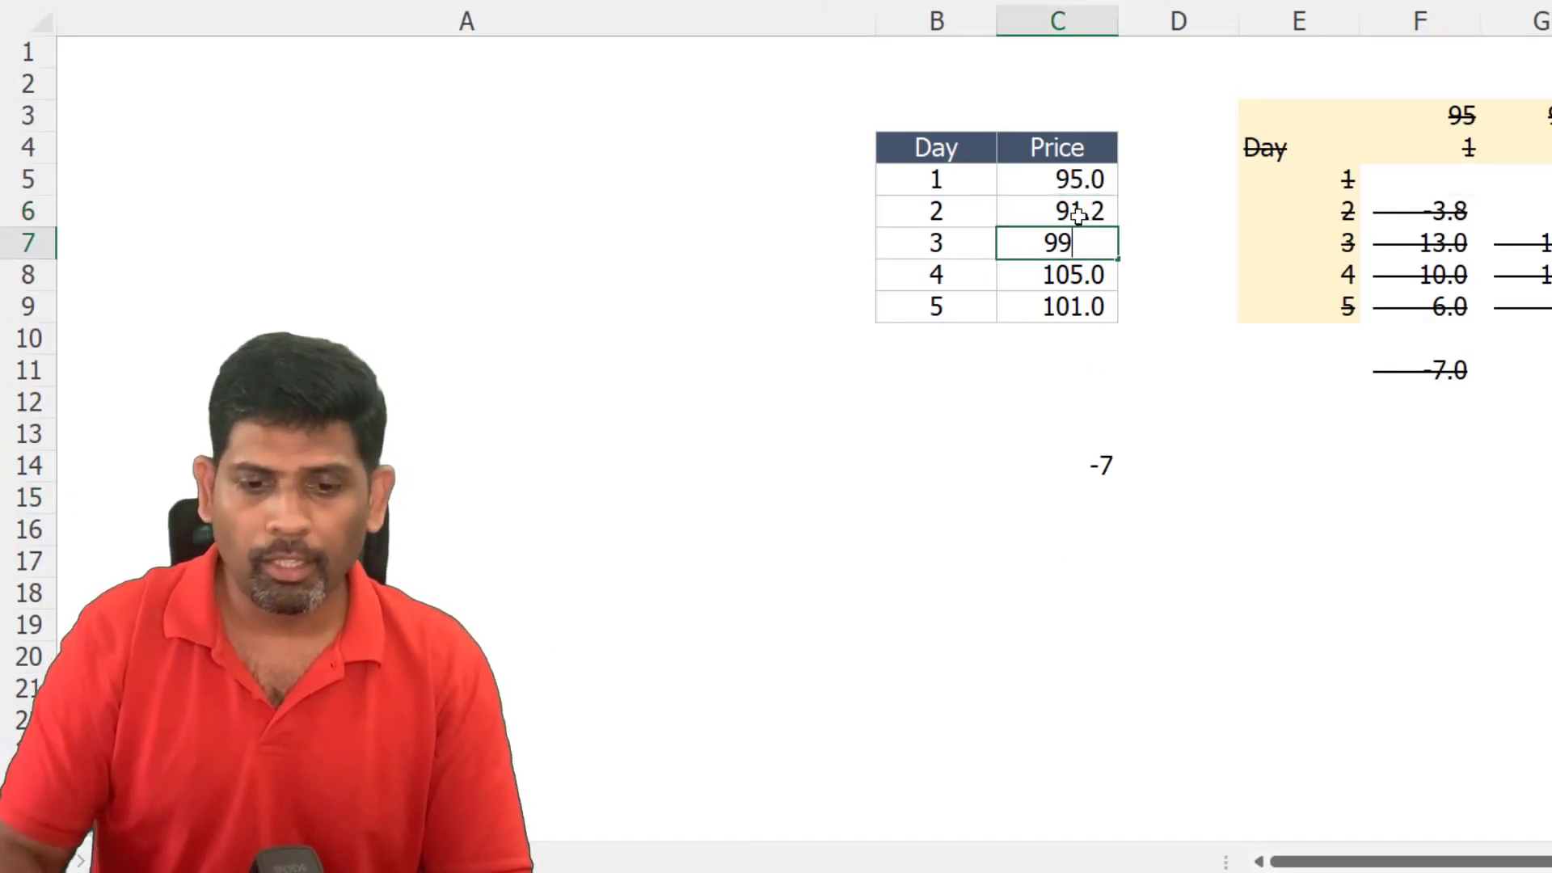
key(Return)
click(1116, 483)
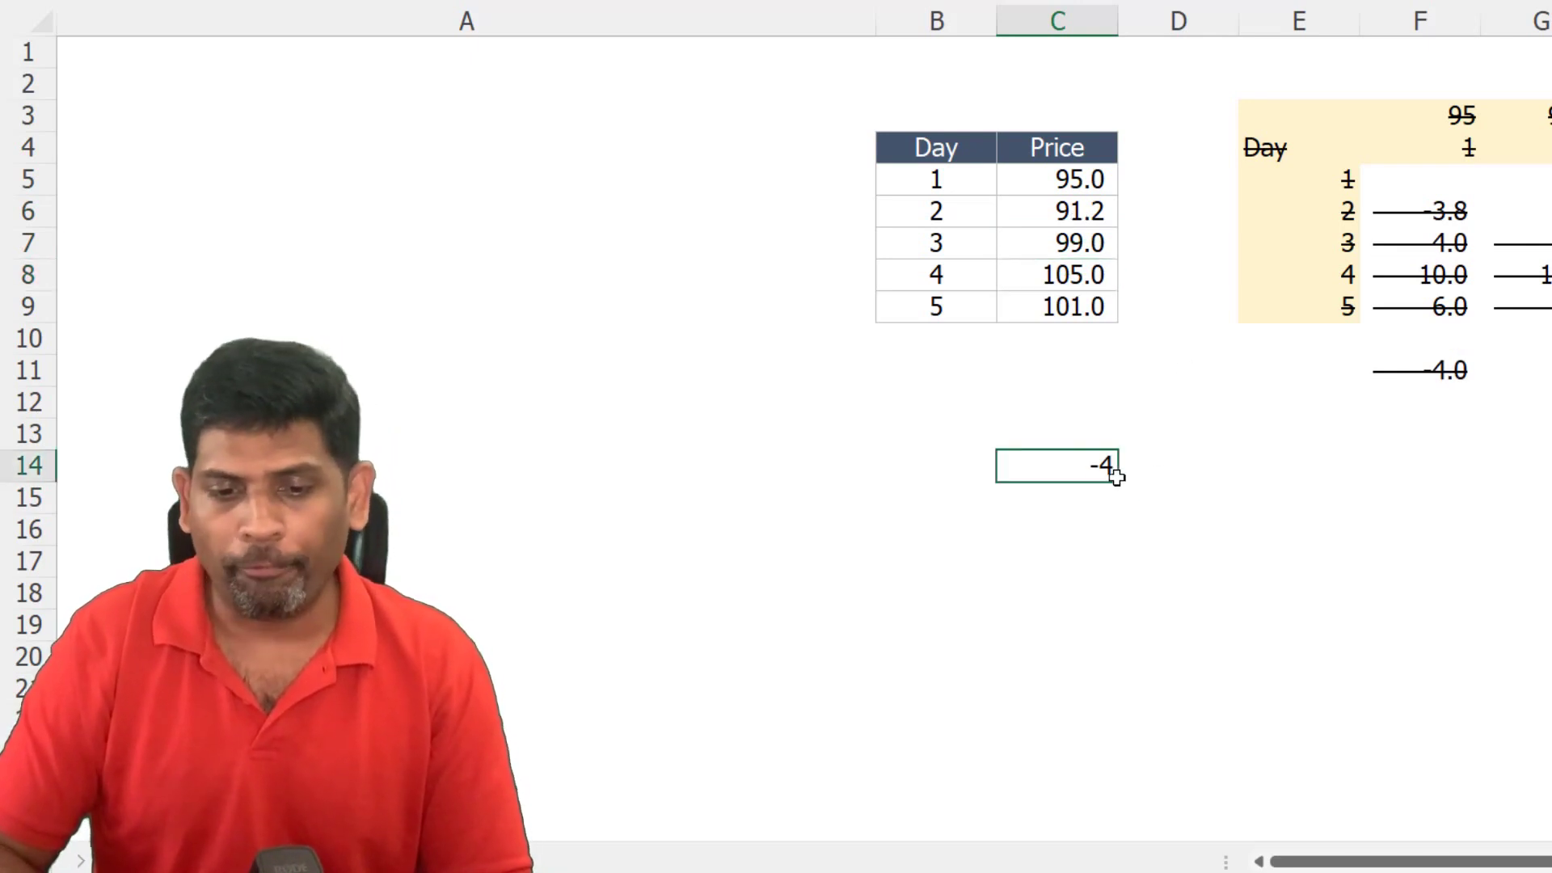
key(F1)
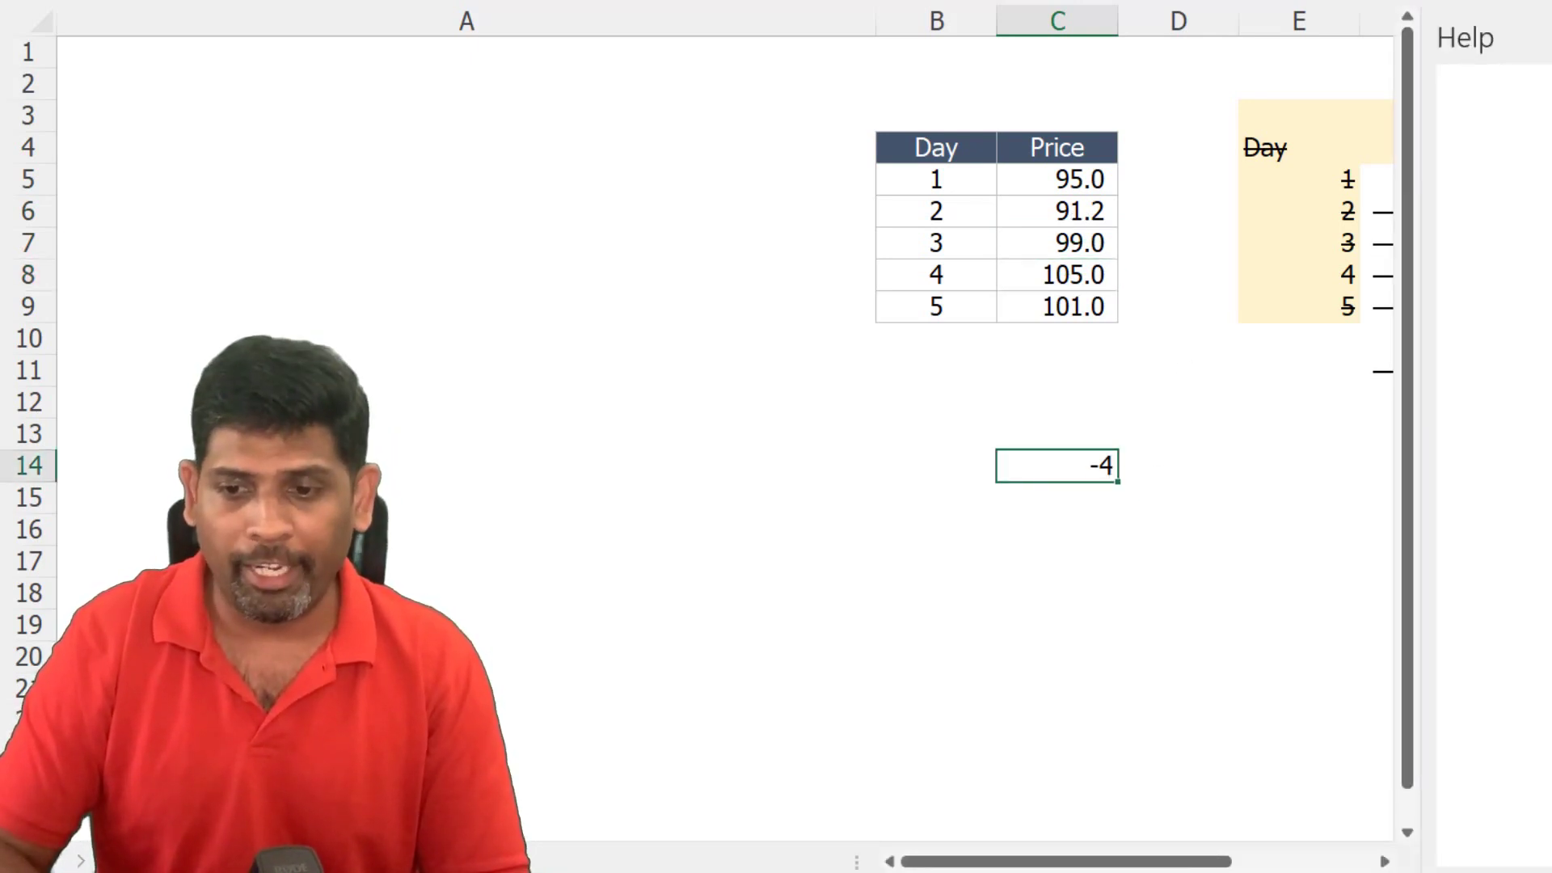
click(1550, 34)
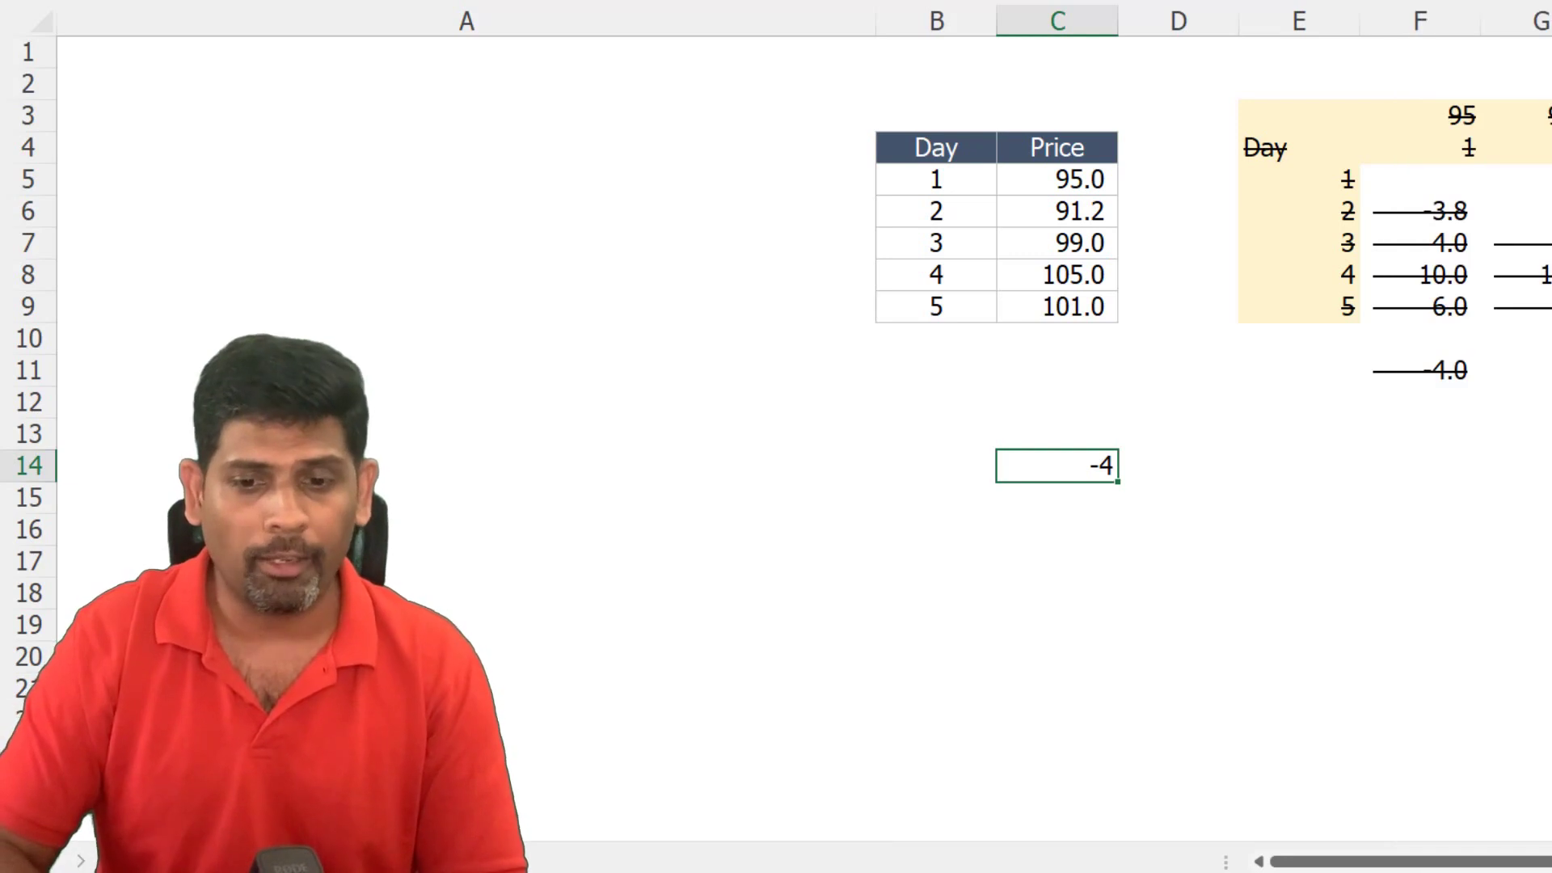
- Calculate the Day 5 percentage change in D9 with =C9/C8-1
click(1176, 304)
text(=C9/)
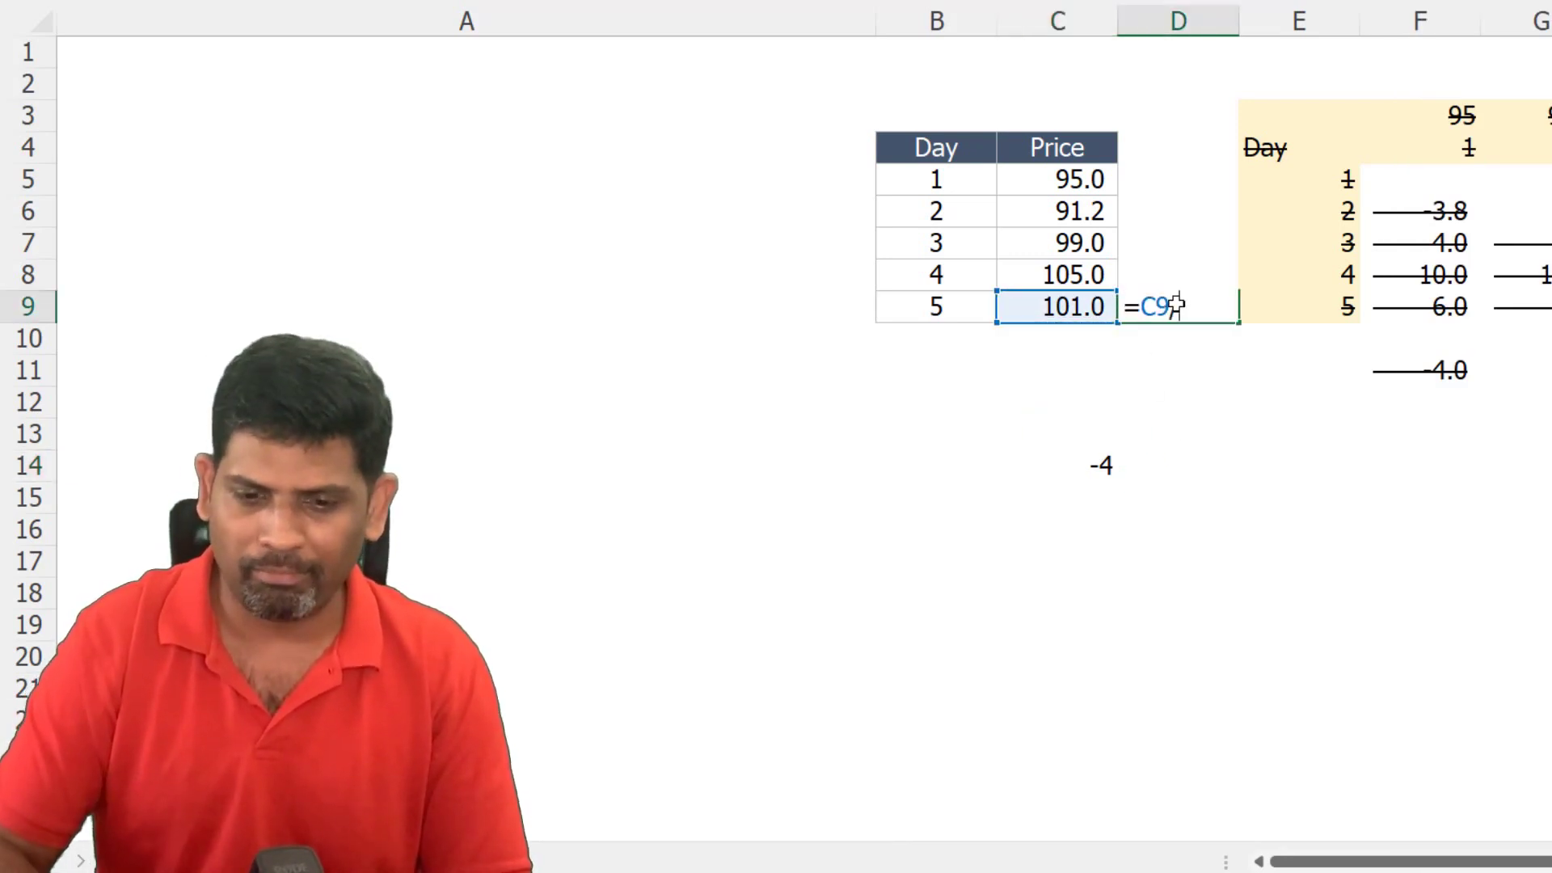
text(C8-1)
key(ctrl+Return)
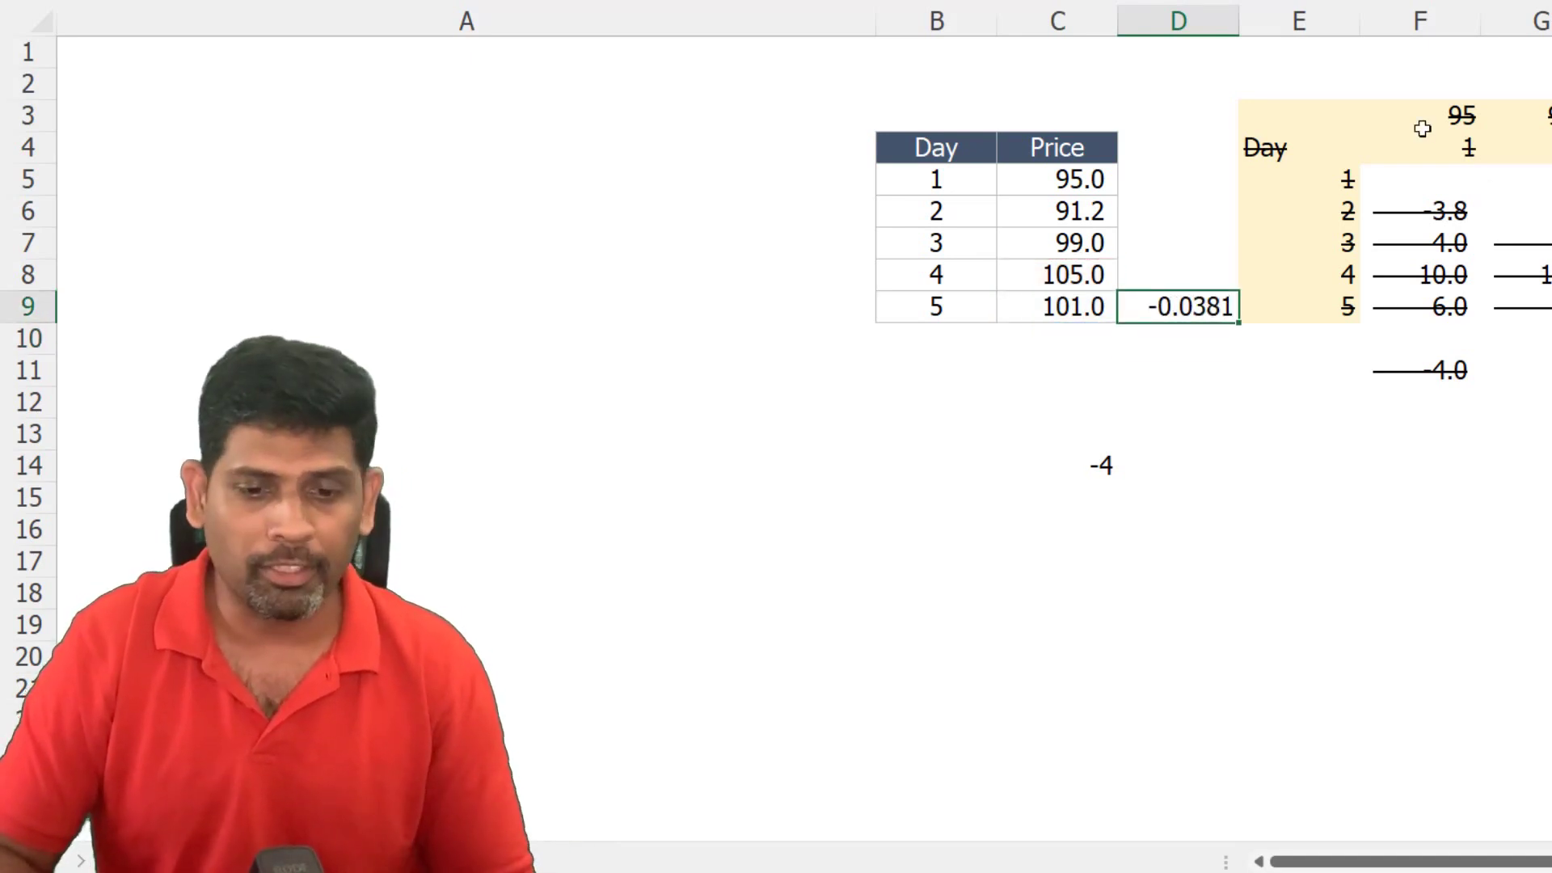
- Calculate the Day 2 percentage change in D6 with =C6/C5-1
key(Up)
key(Up)
key(Up)
text(=)
key(Left)
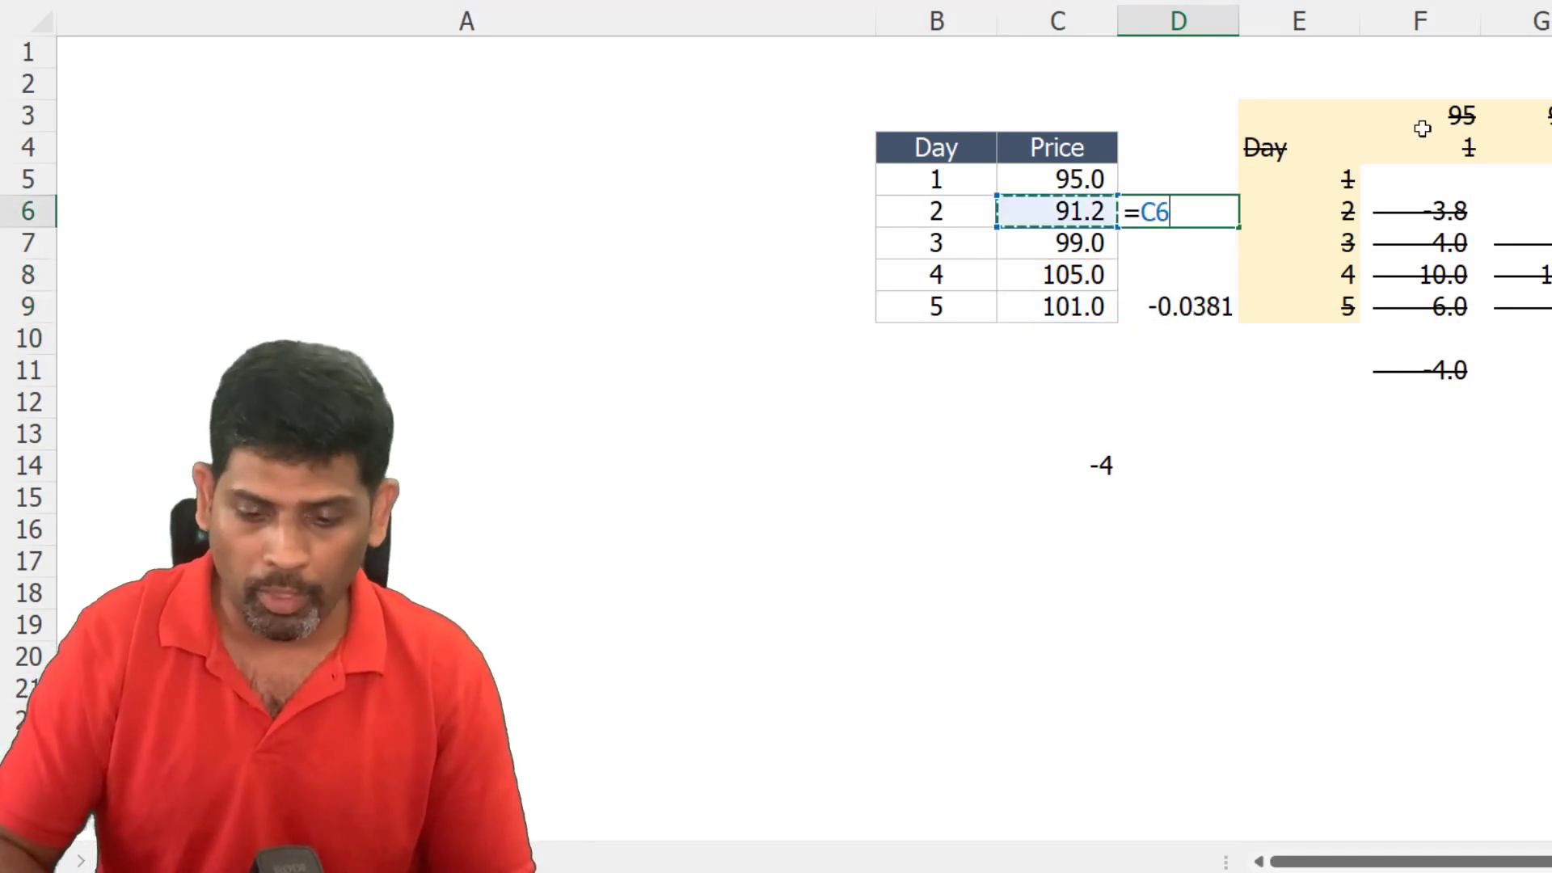
text(/)
key(Up)
key(Left)
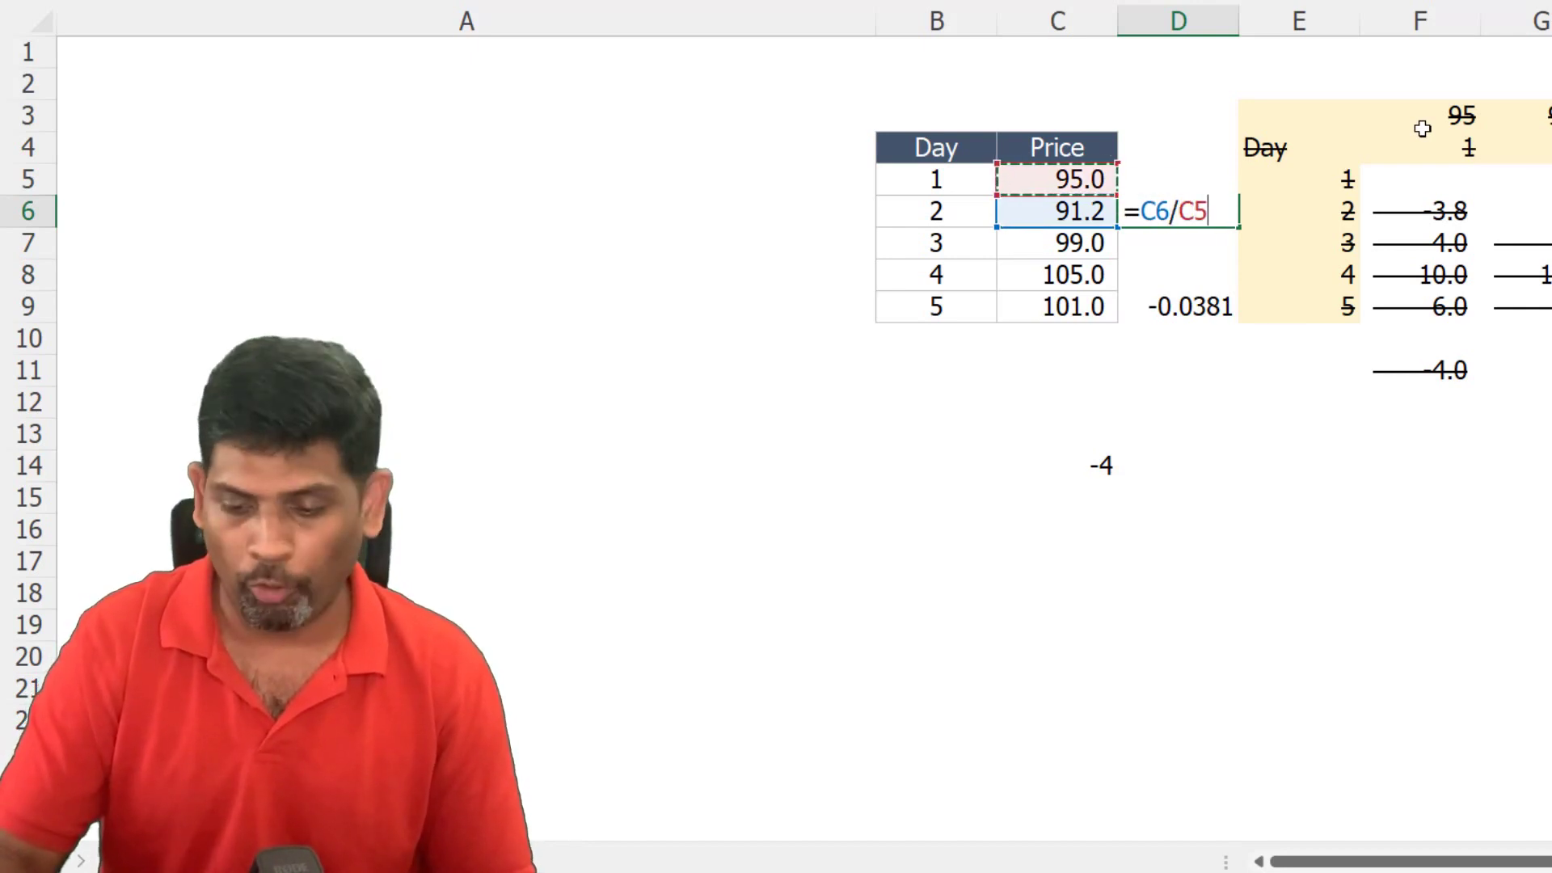
text(-1)
key(Return)
key(Up)
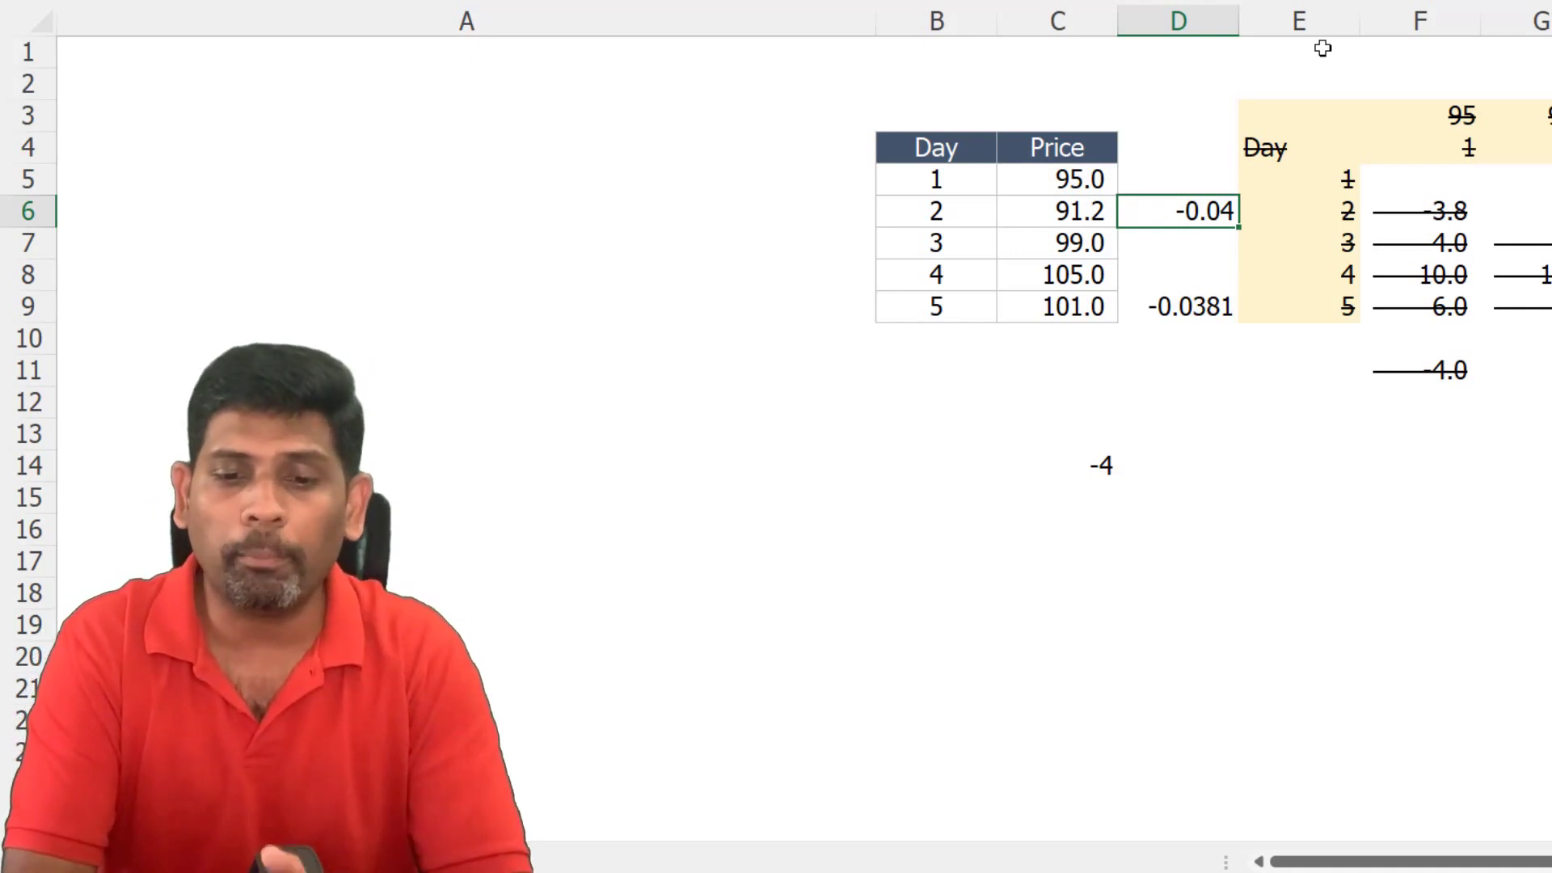
- In the C14 SUMPRODUCT formula, replace the subtraction with division, giving C5:C9/TRANSPOSE(C5:C9)
click(1059, 463)
text(=SUMPRODUCT(MIN(IF(B5:B9>TRANSPOSE(B5:B9), C5:C9)
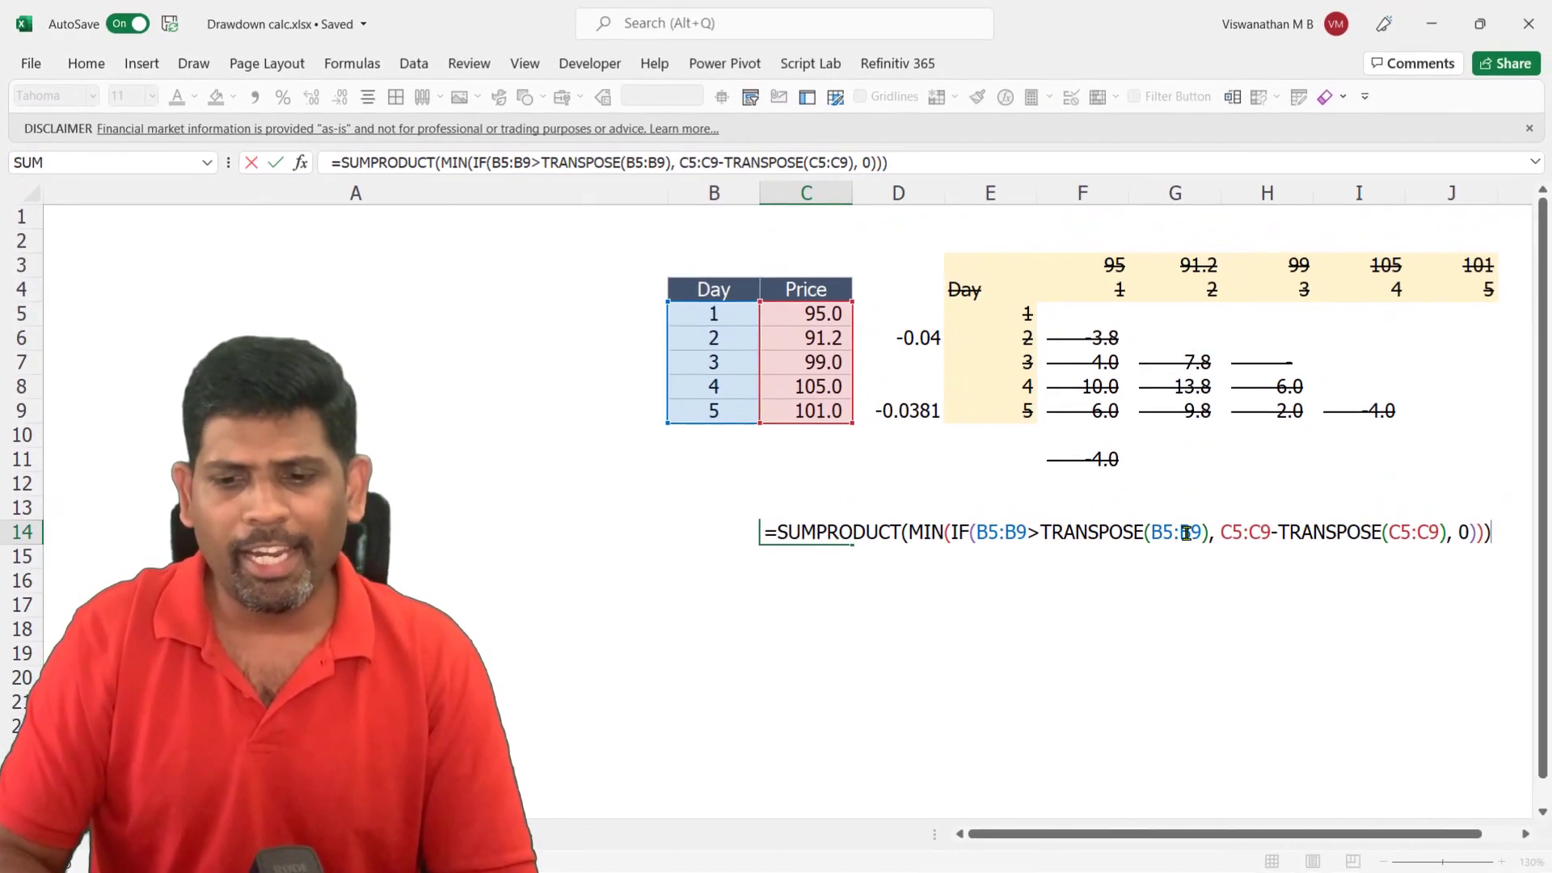
click(1282, 531)
key(BackSpace)
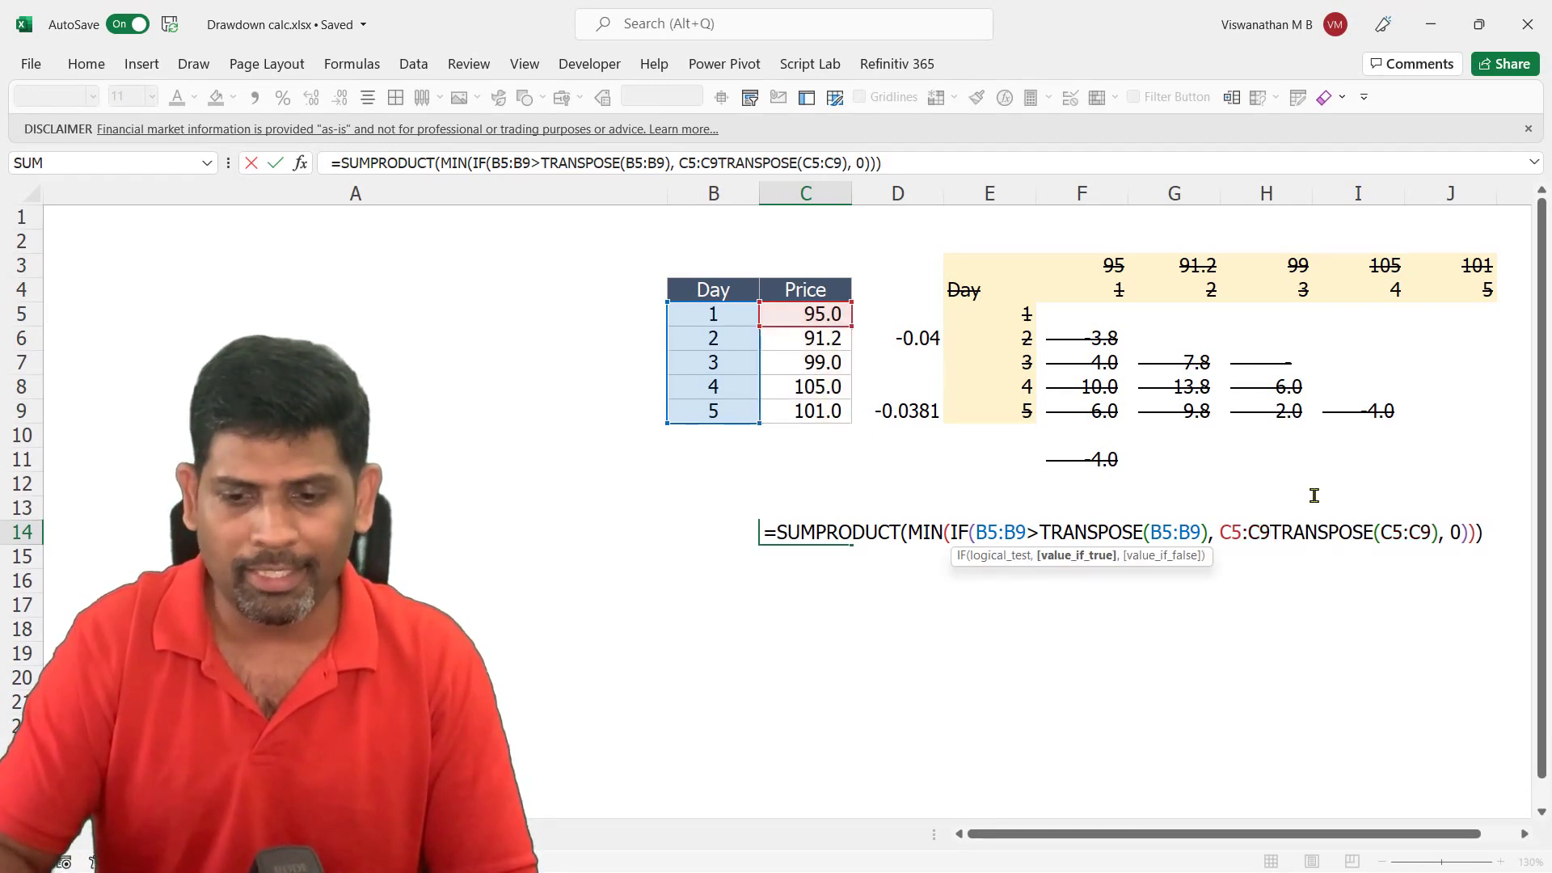
text(/)
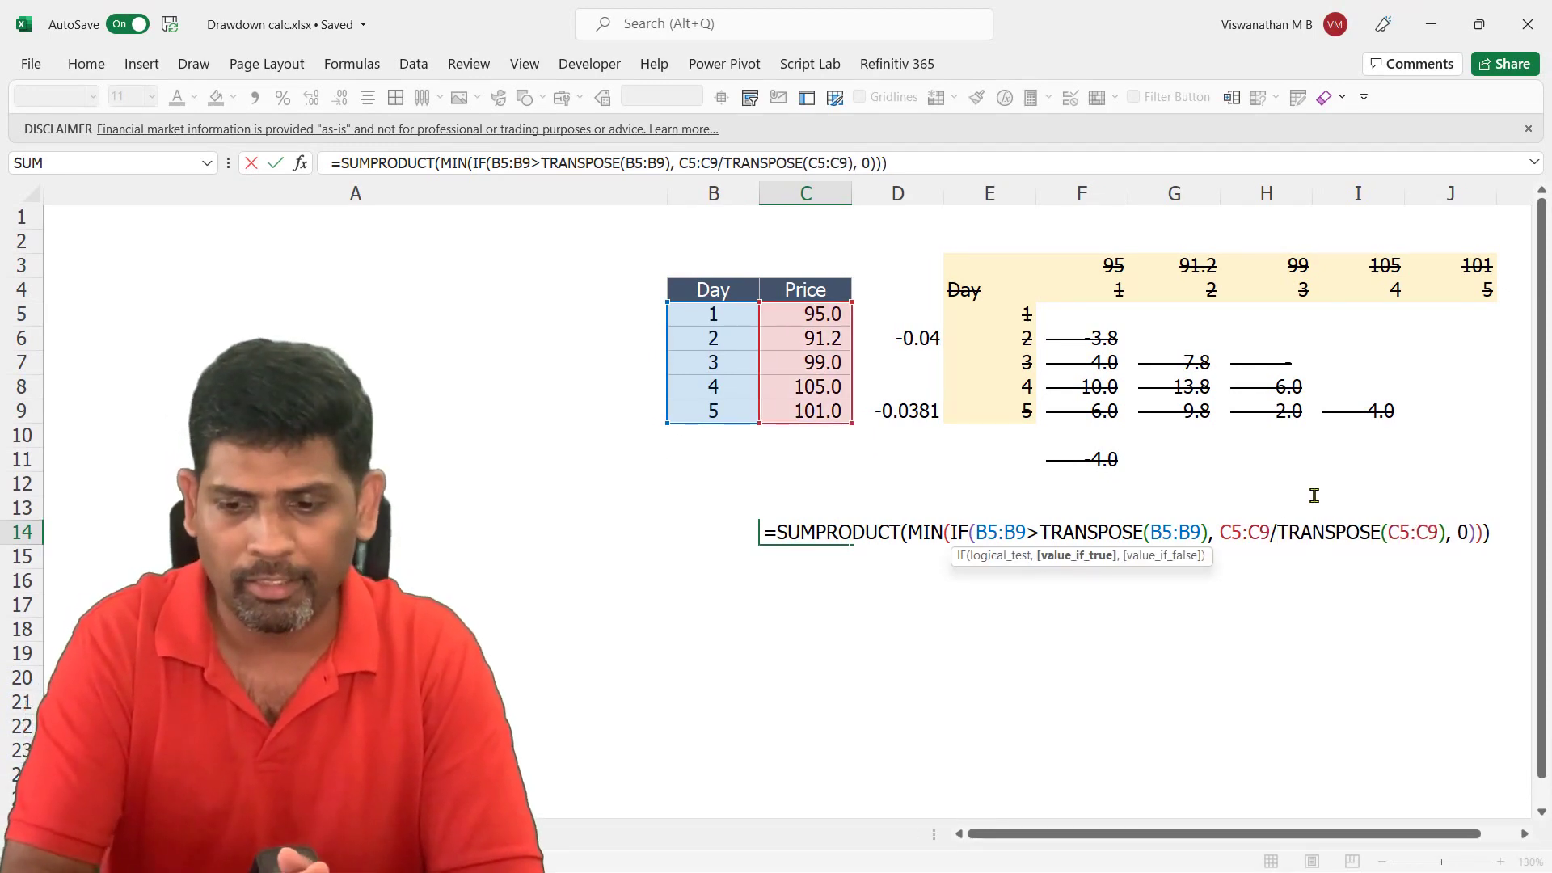
- Subtract 1 from the SUMPRODUCT result in C14 and format the cell as a percentage
click(1492, 532)
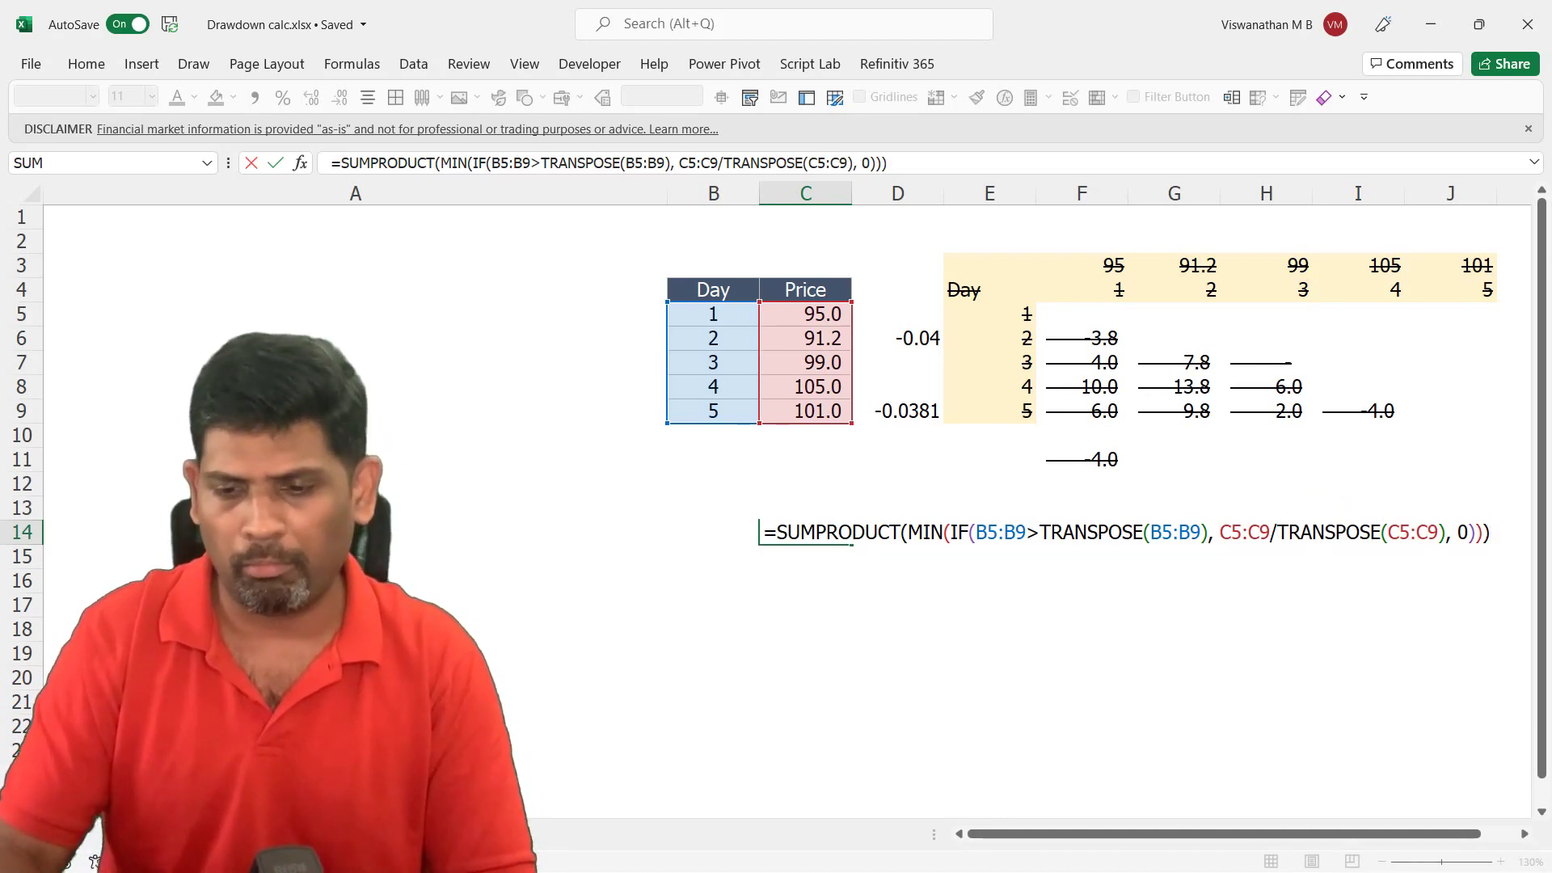
text(1)
key(Return)
key(Up)
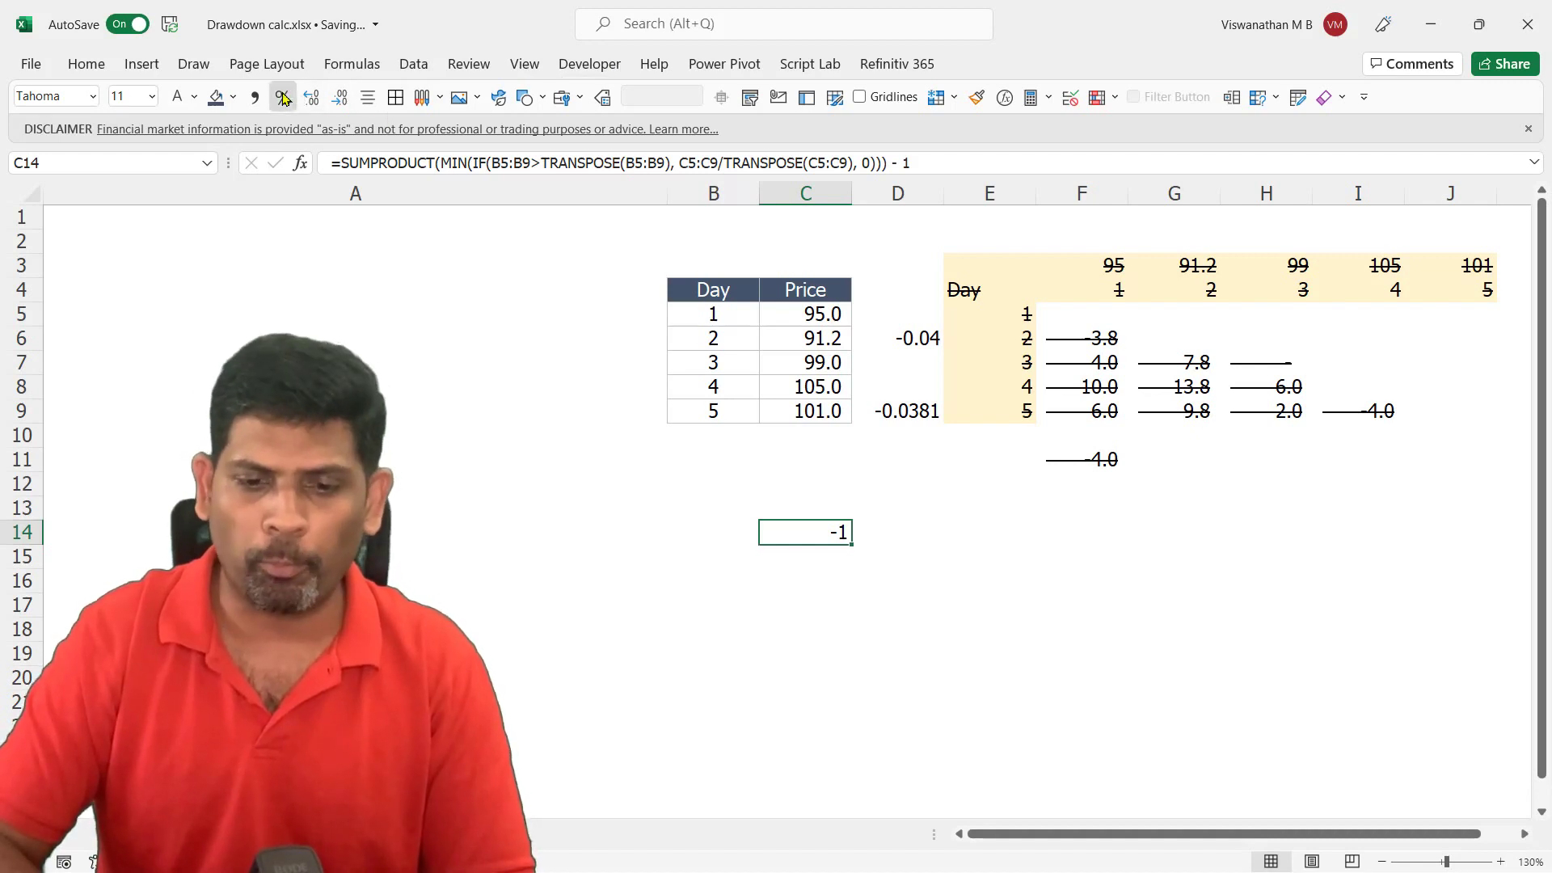
click(283, 98)
- Remove the trailing - 1 from the SUMPRODUCT formula in C14
key(F2)
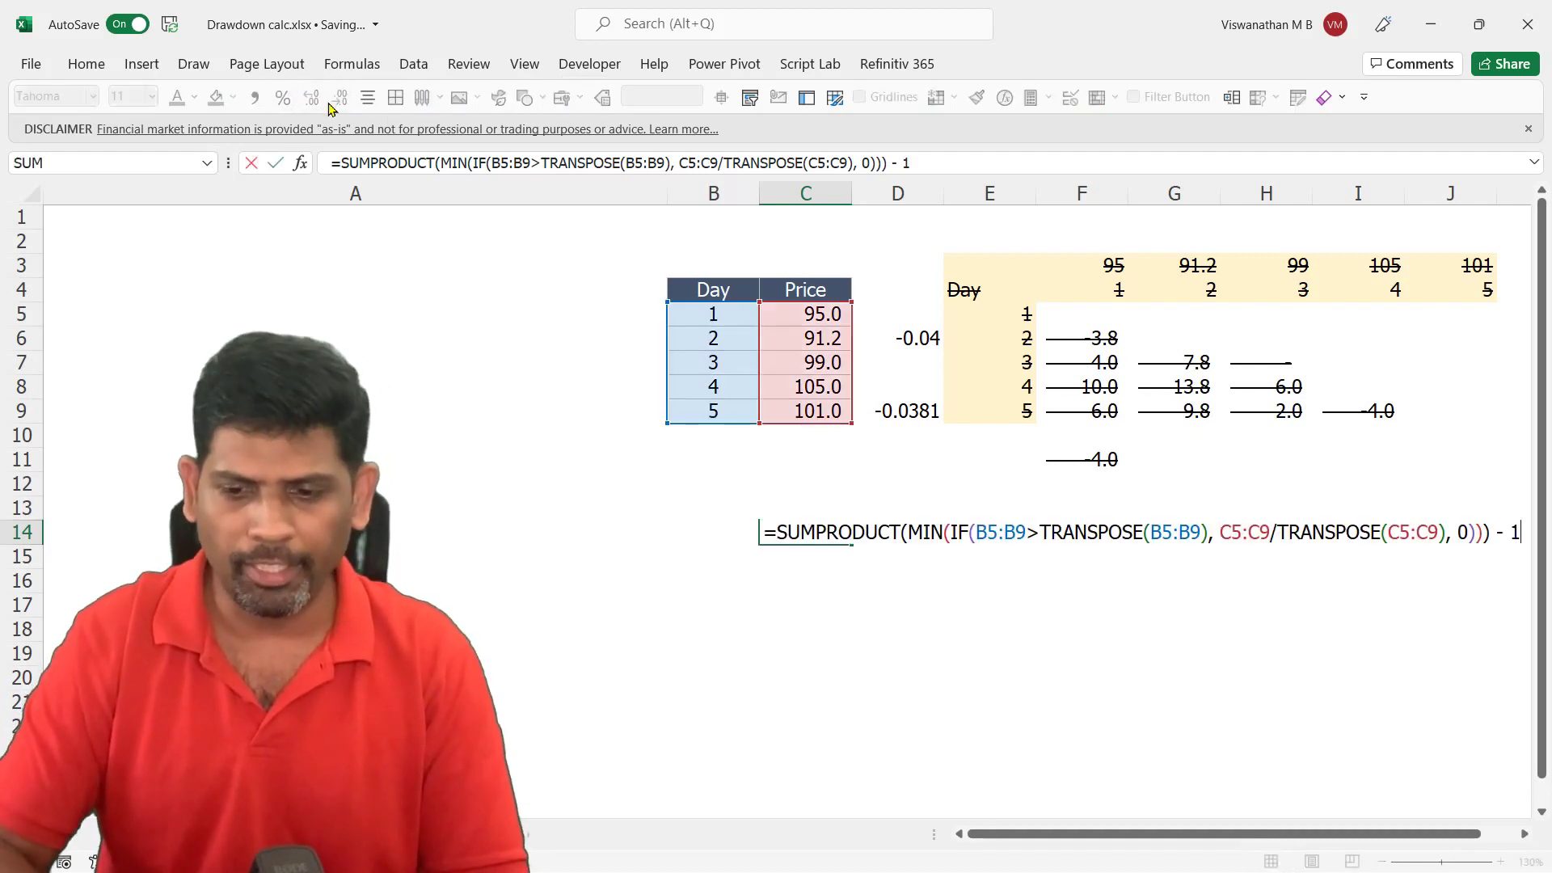
key(BackSpace)
key(BackSpace)
key(BackSpace)
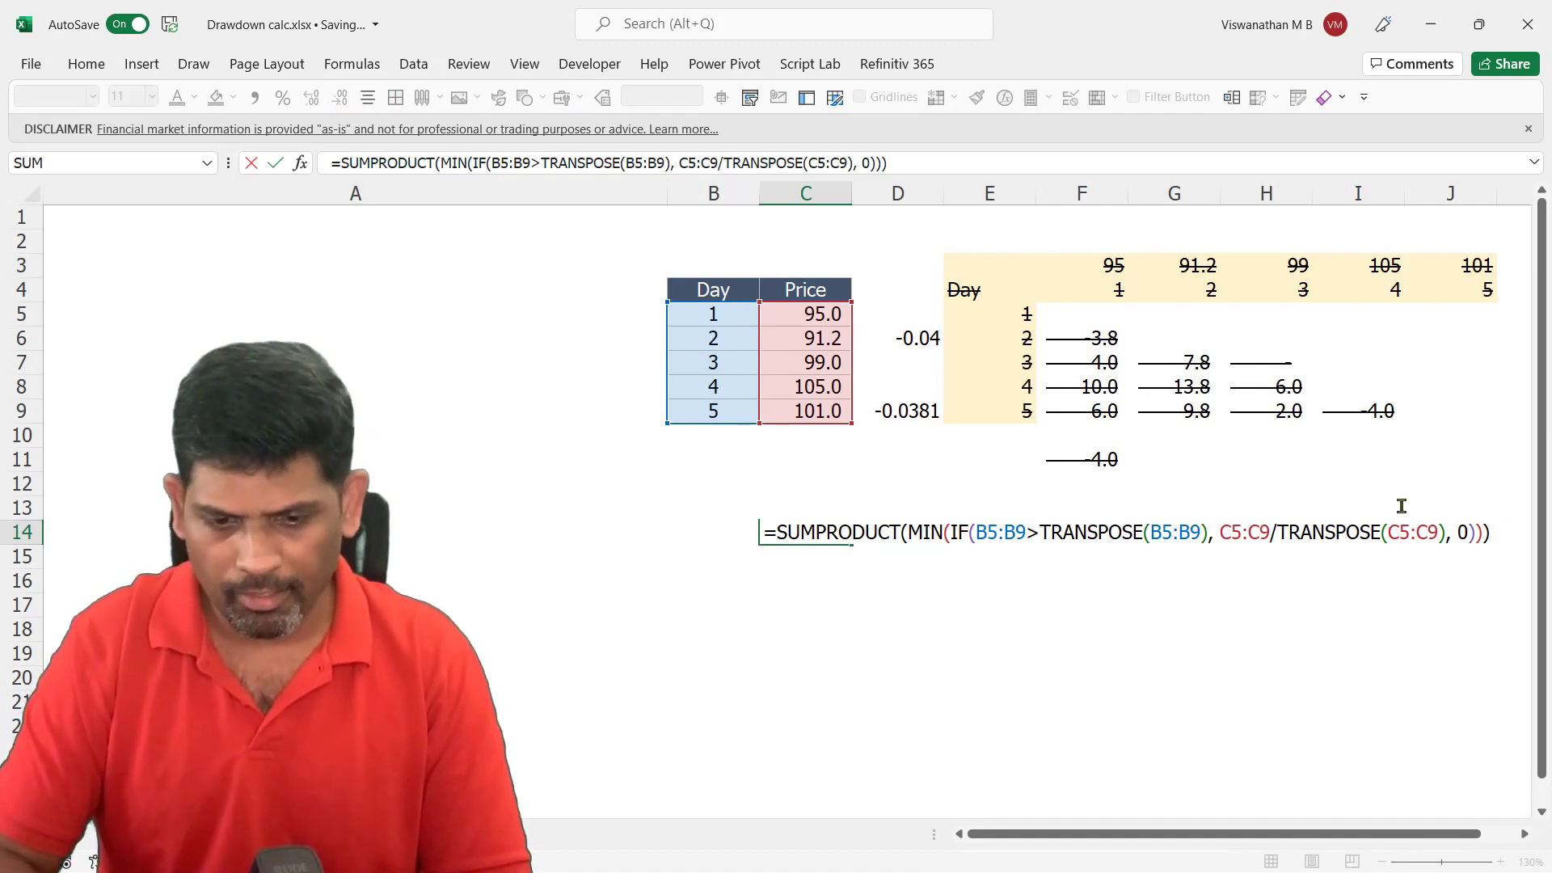
- In C14, subtract 1 inside the IF, giving C5:C9/TRANSPOSE(C5:C9)-1, and show the result with two decimals
click(1482, 533)
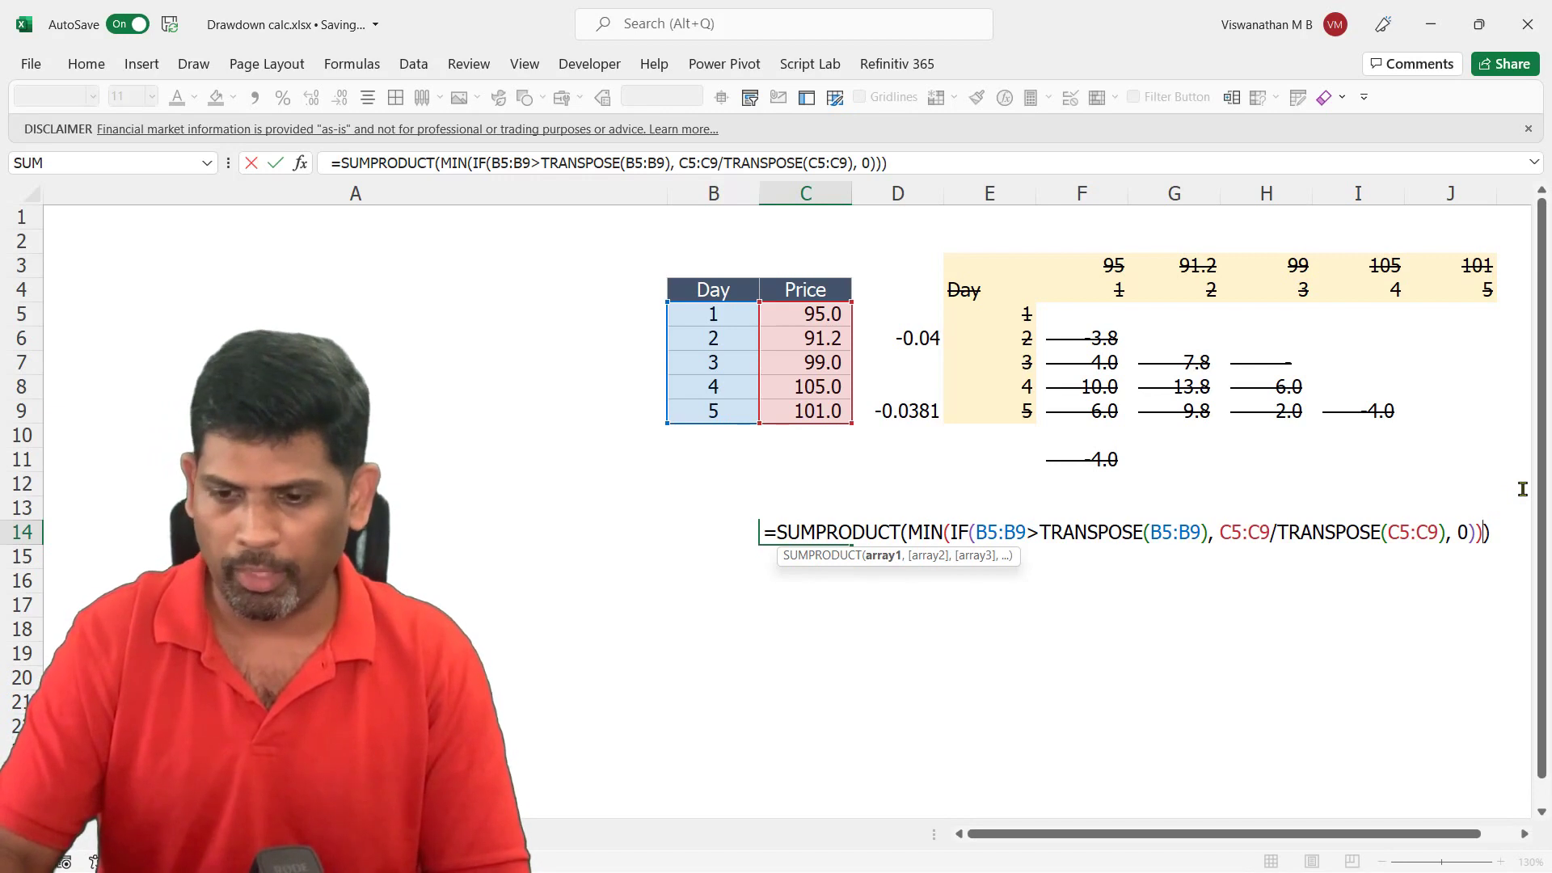
key(Left)
key(Left)
key(Left)
key(Left)
key(Left)
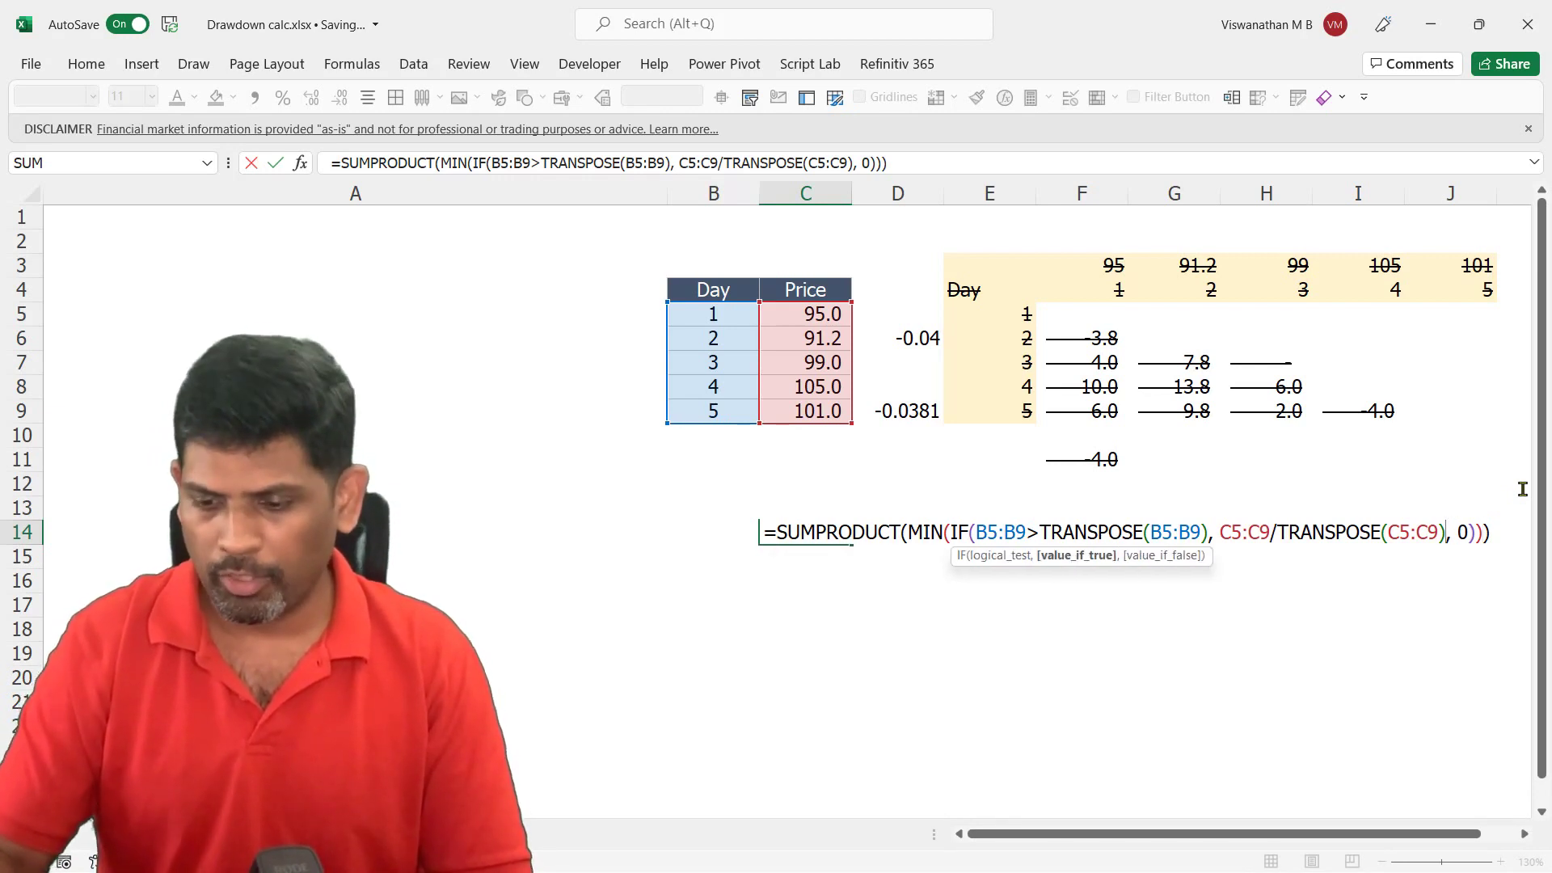
text(-1)
key(ctrl+Return)
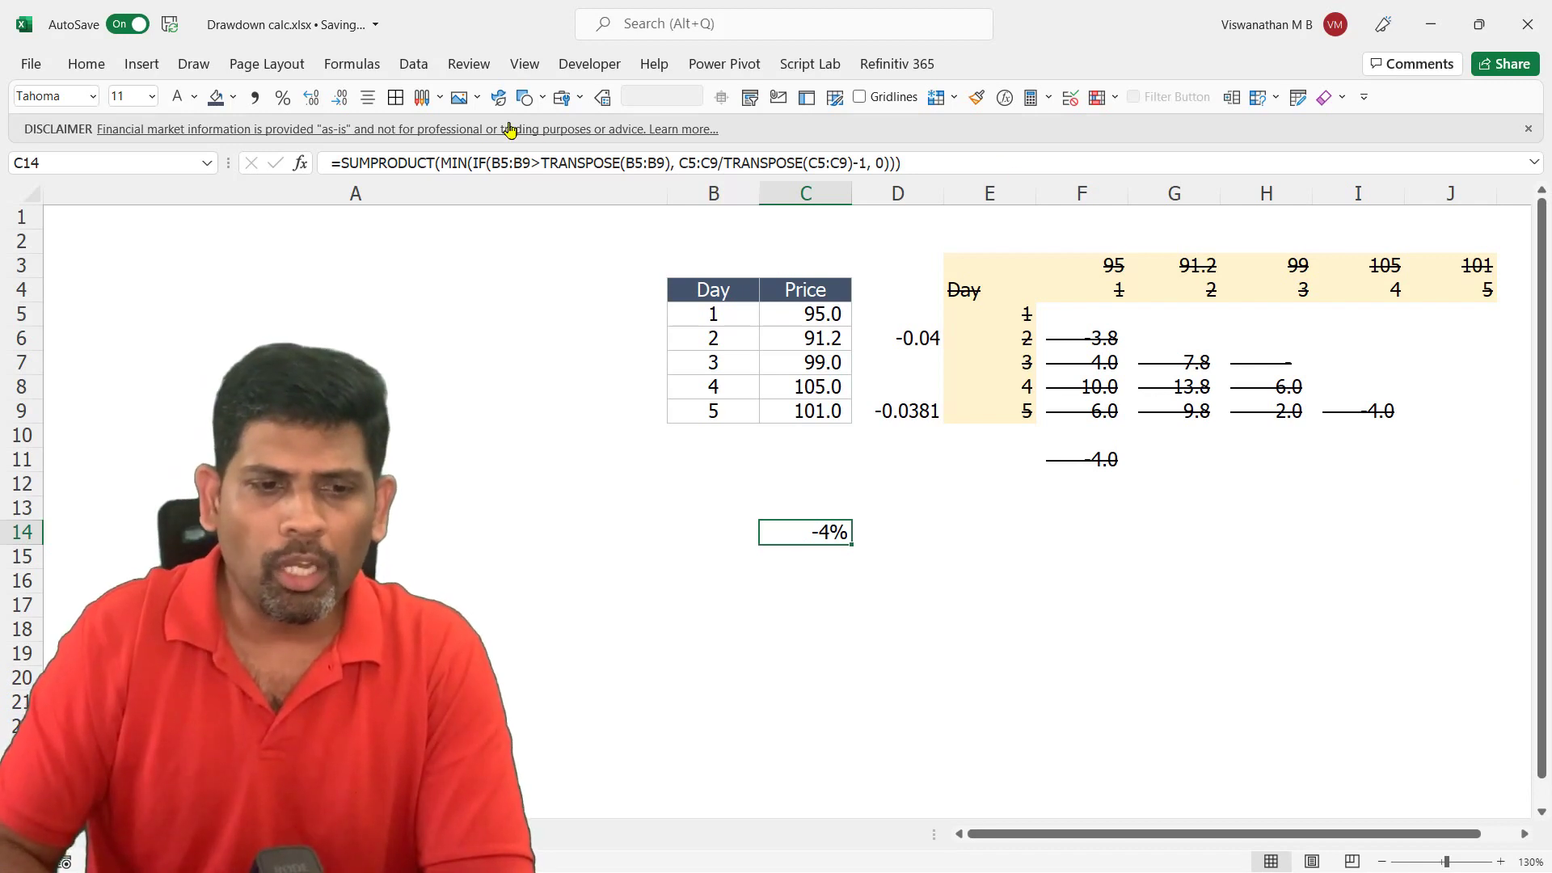
click(311, 98)
click(311, 98)
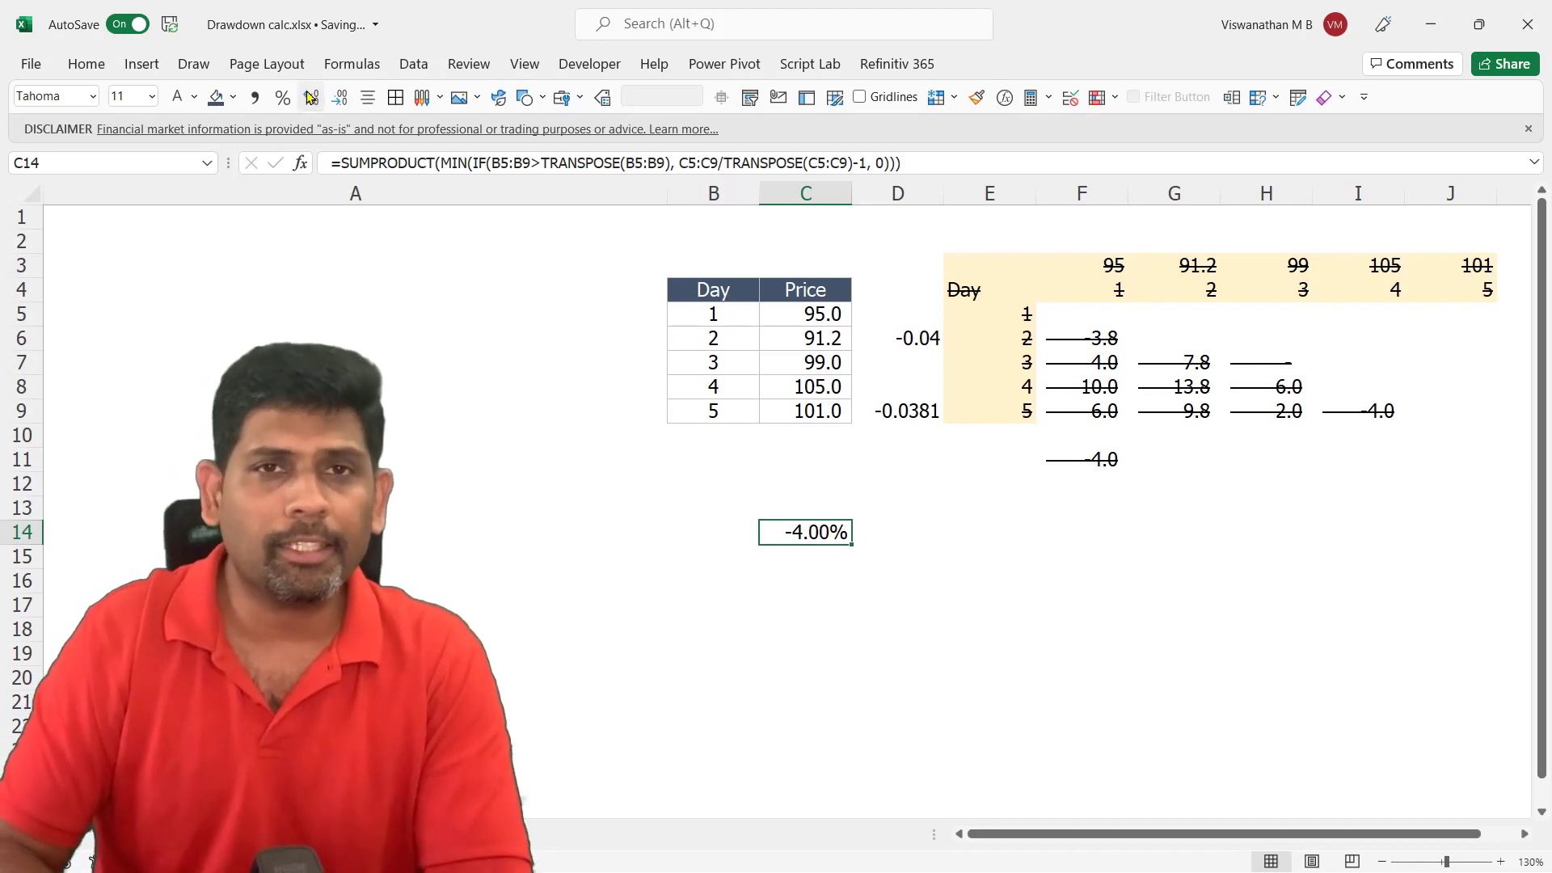
- On the NIFTY 50 sheet, add a Diff heading in D11 and calculate the first price difference in D13 with =C13-C12
key(ctrl+Page_Down)
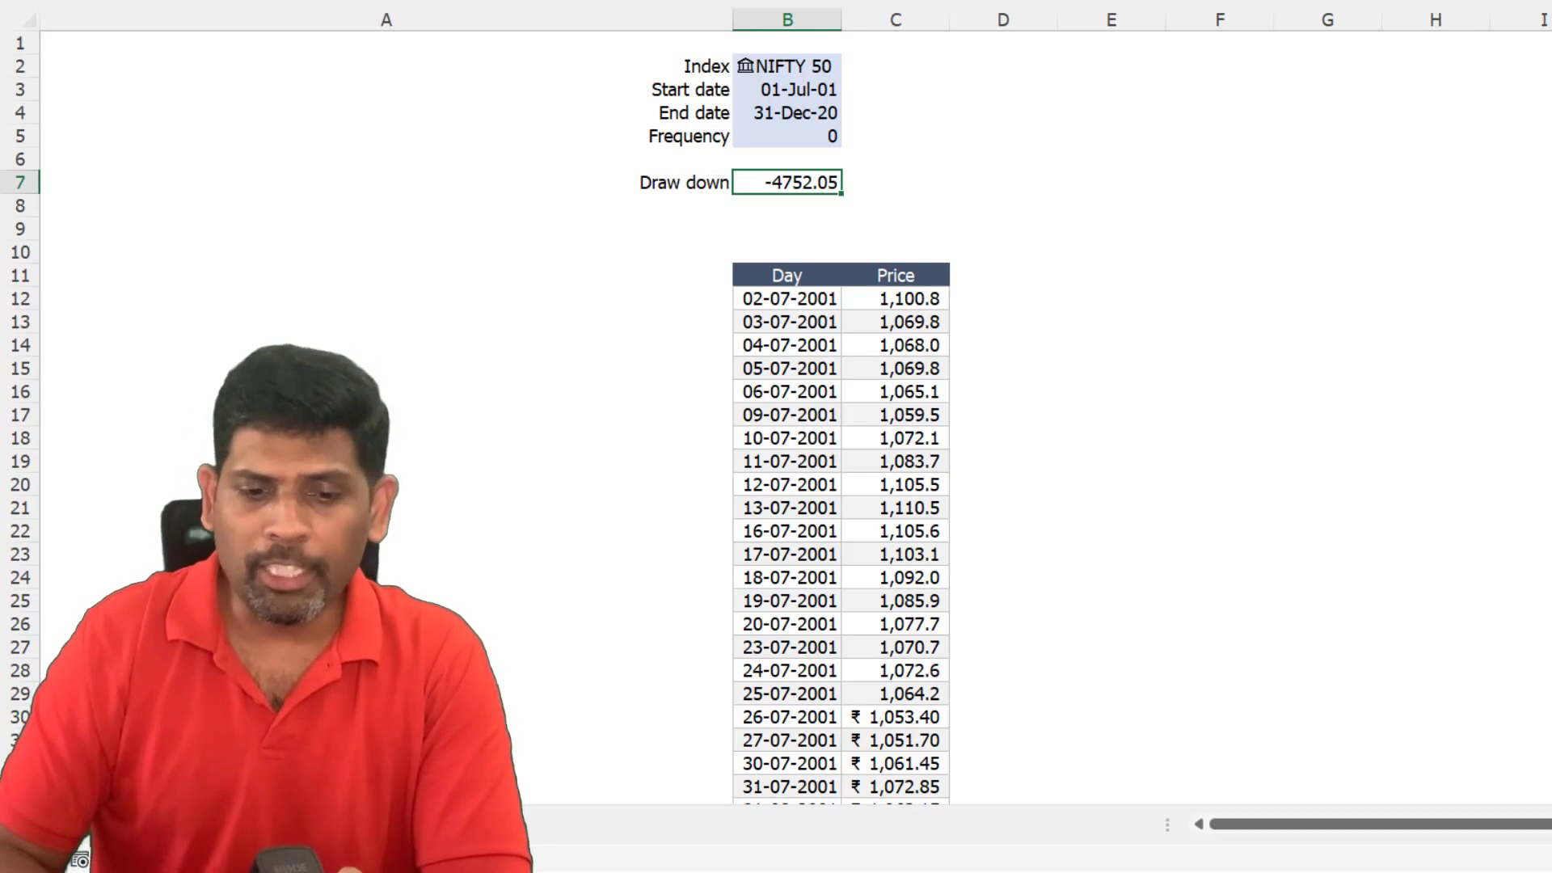
click(990, 276)
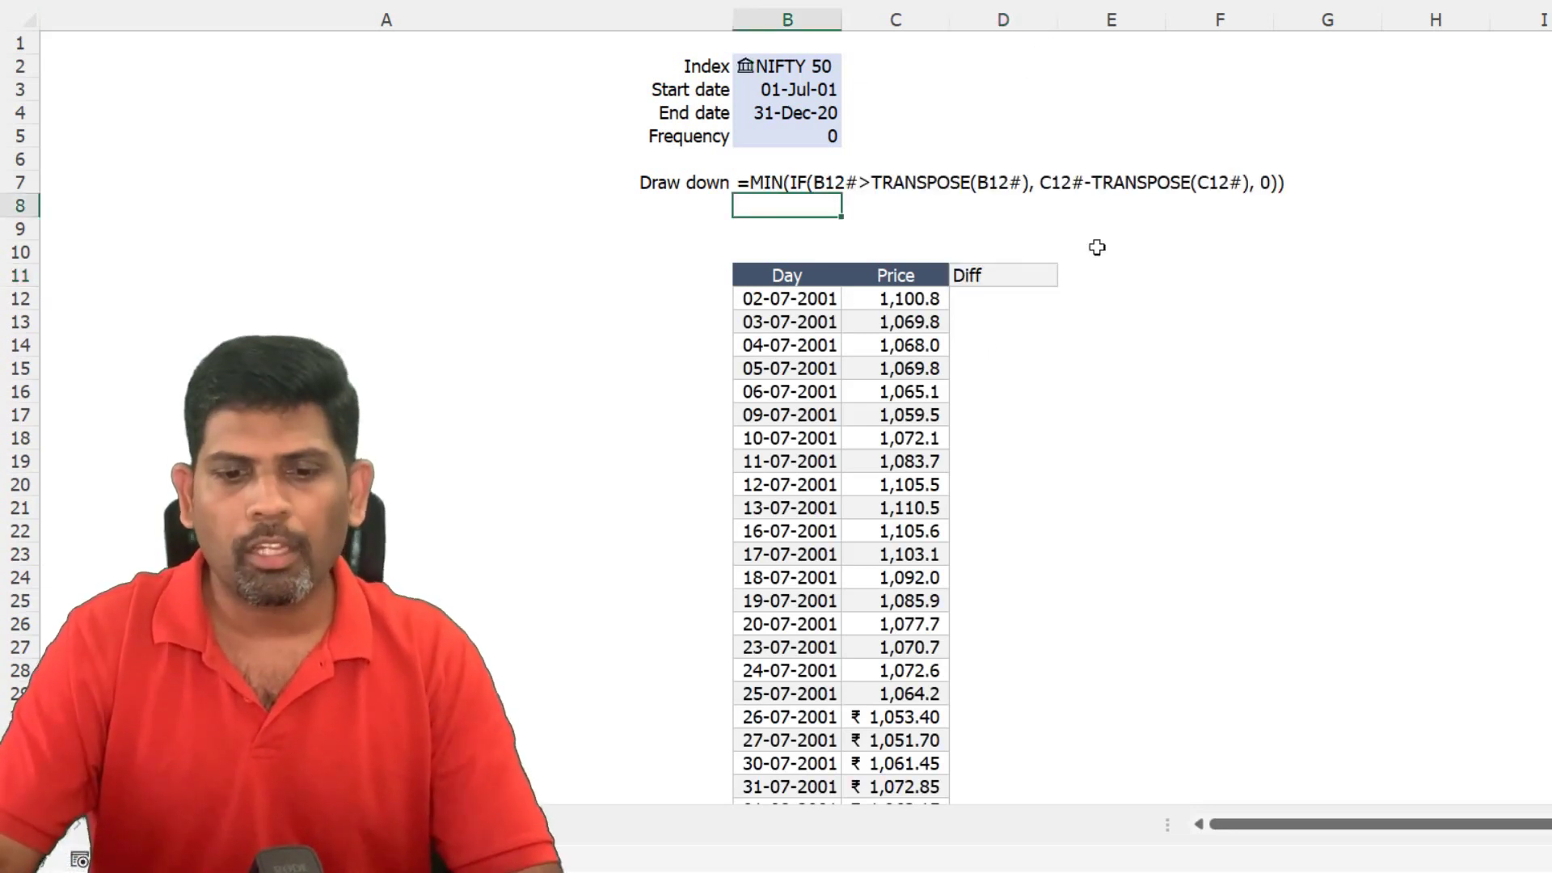
click(1043, 301)
click(996, 325)
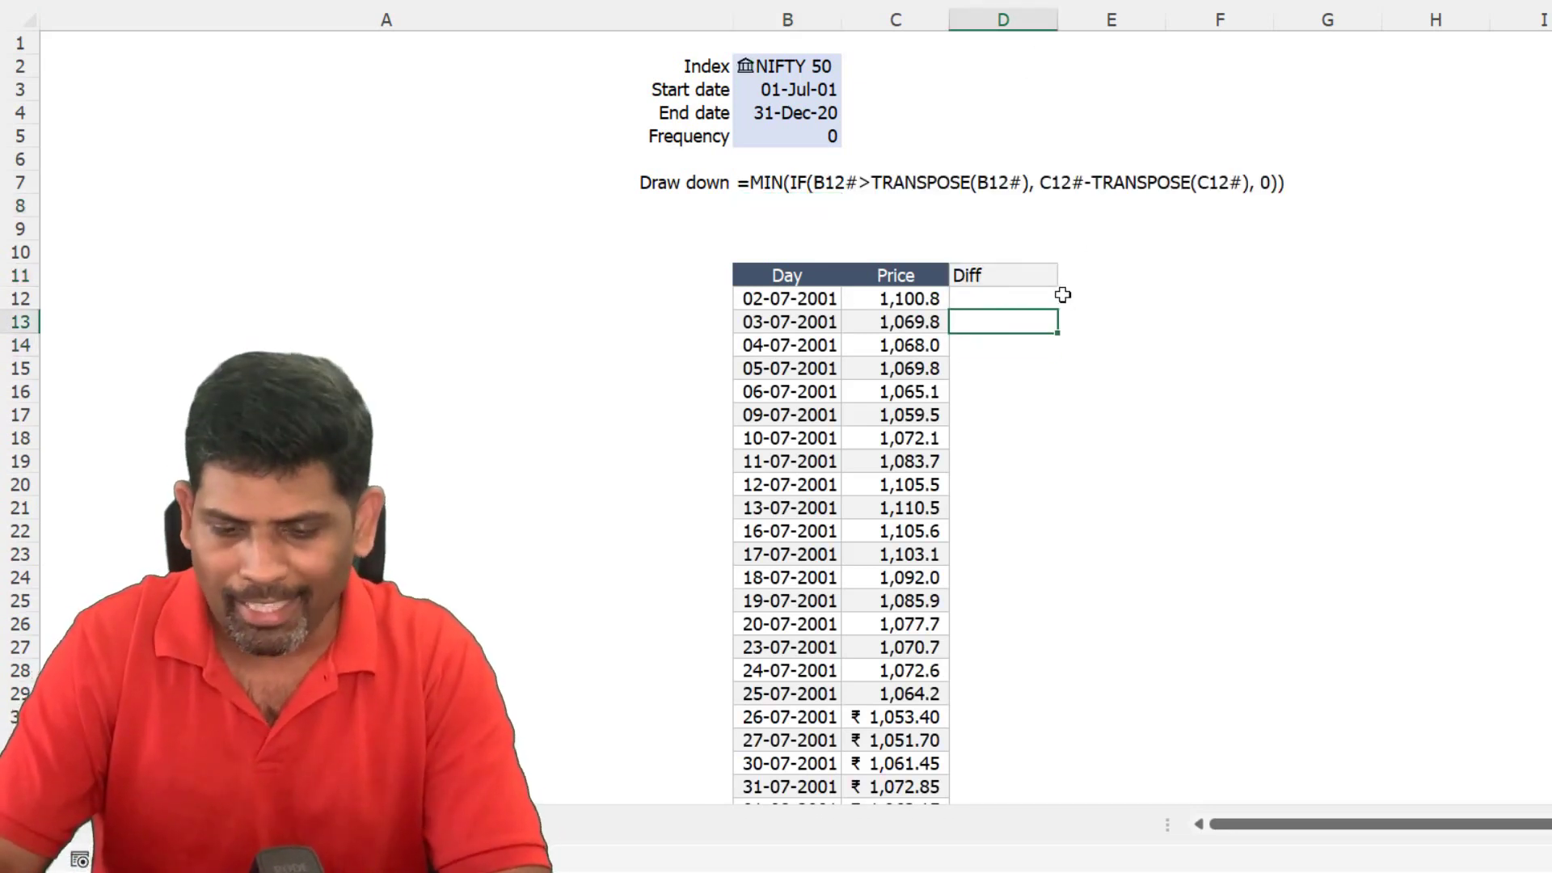
text(=)
click(922, 346)
click(929, 323)
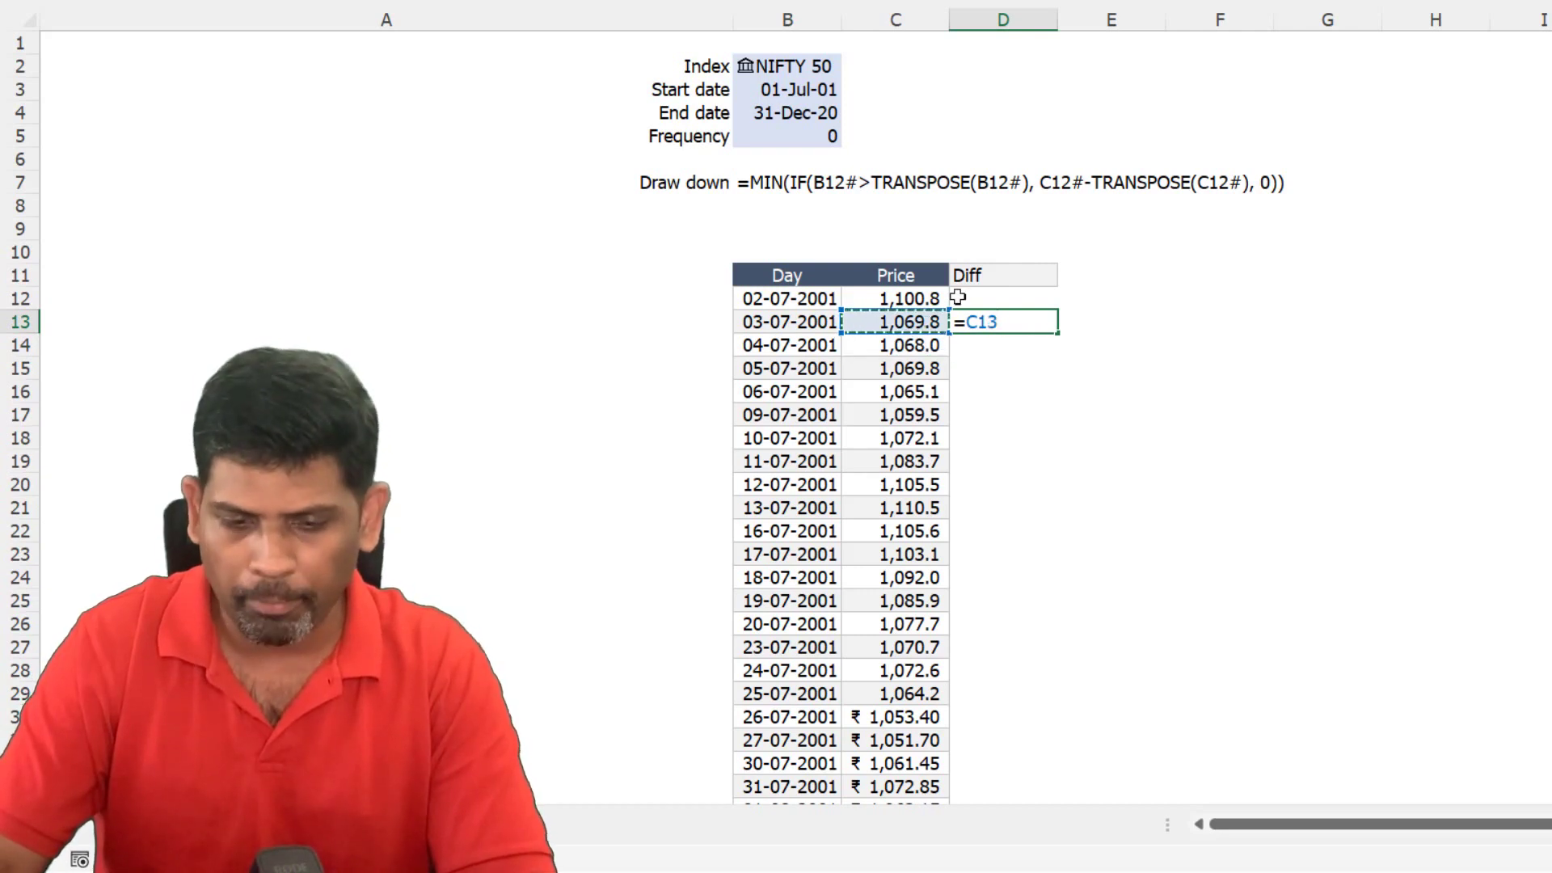
text(-)
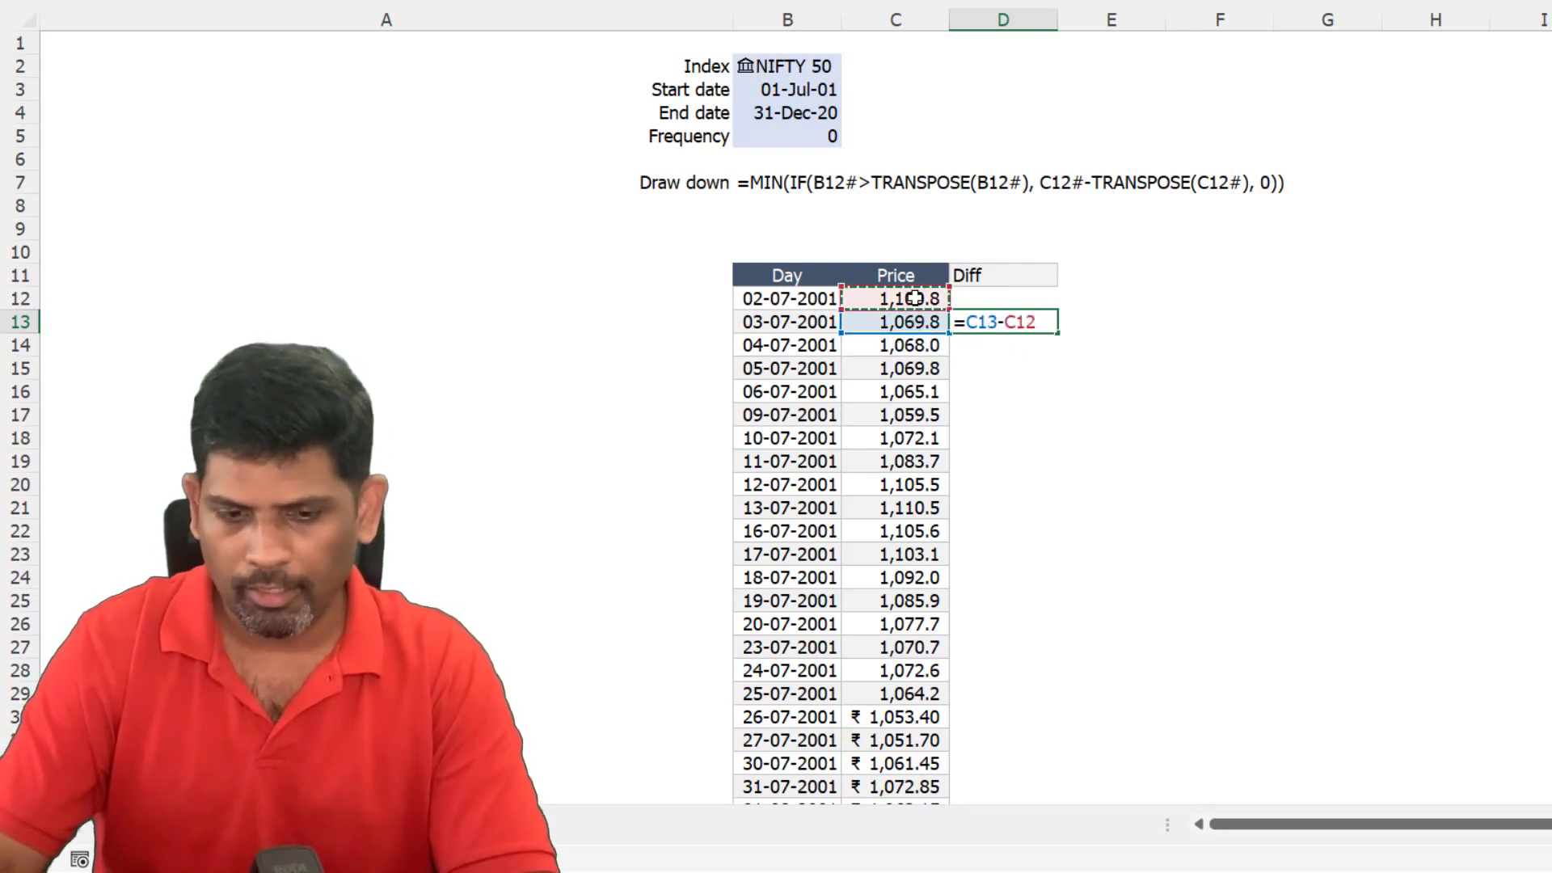
key(Return)
- Fill the D13 difference formula down the Diff column alongside all the prices
mouse_move(1002, 299)
mouse_down()
mouse_move(1025, 357)
mouse_move(1040, 322)
mouse_up()
double_click(1056, 329)
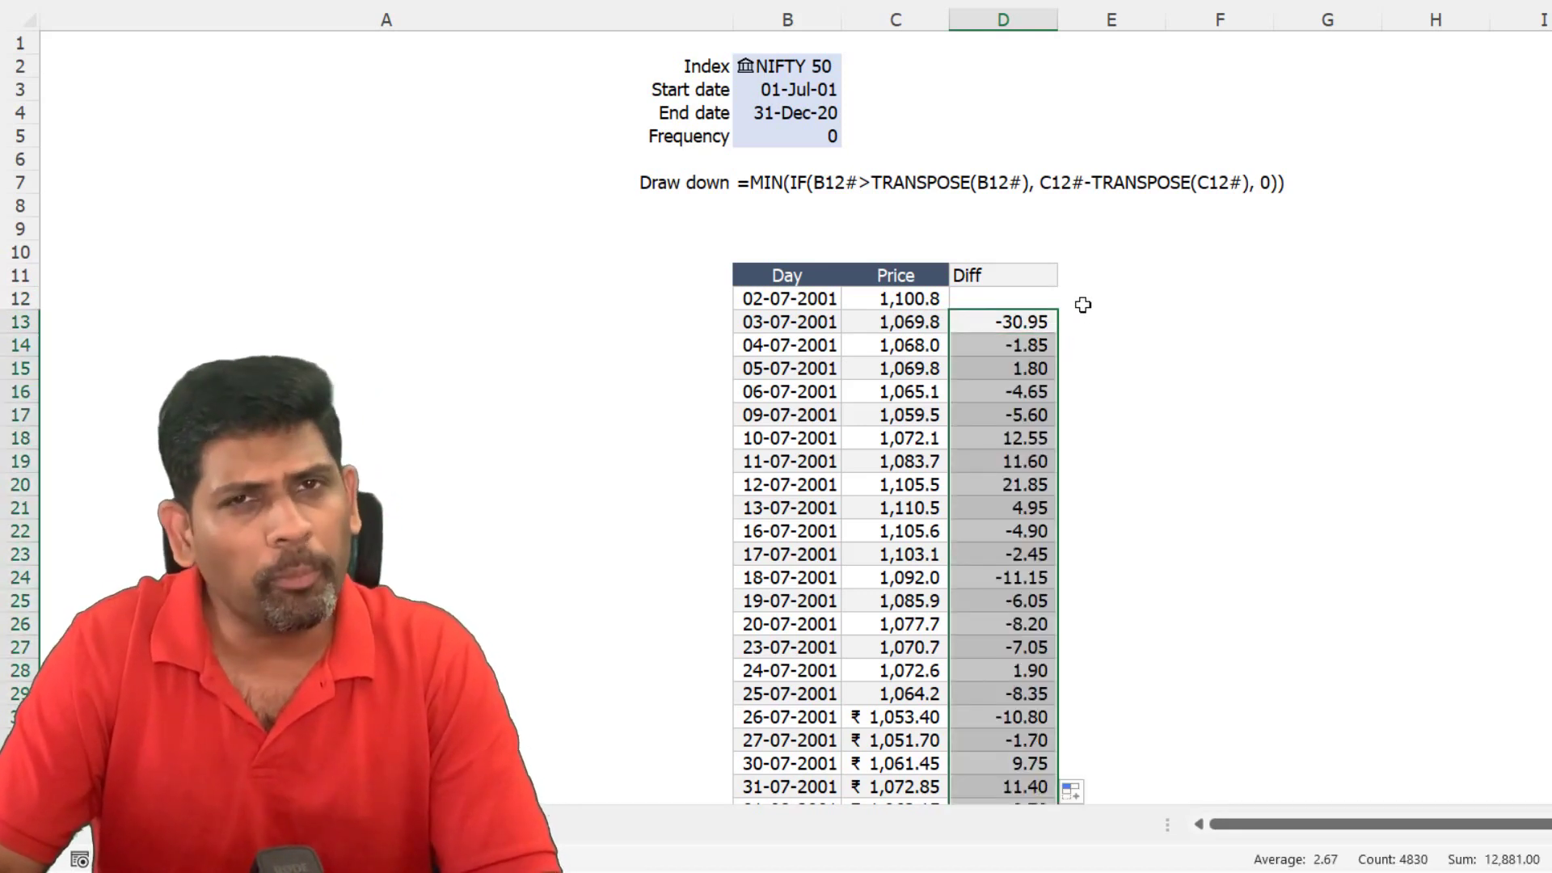
click(1093, 276)
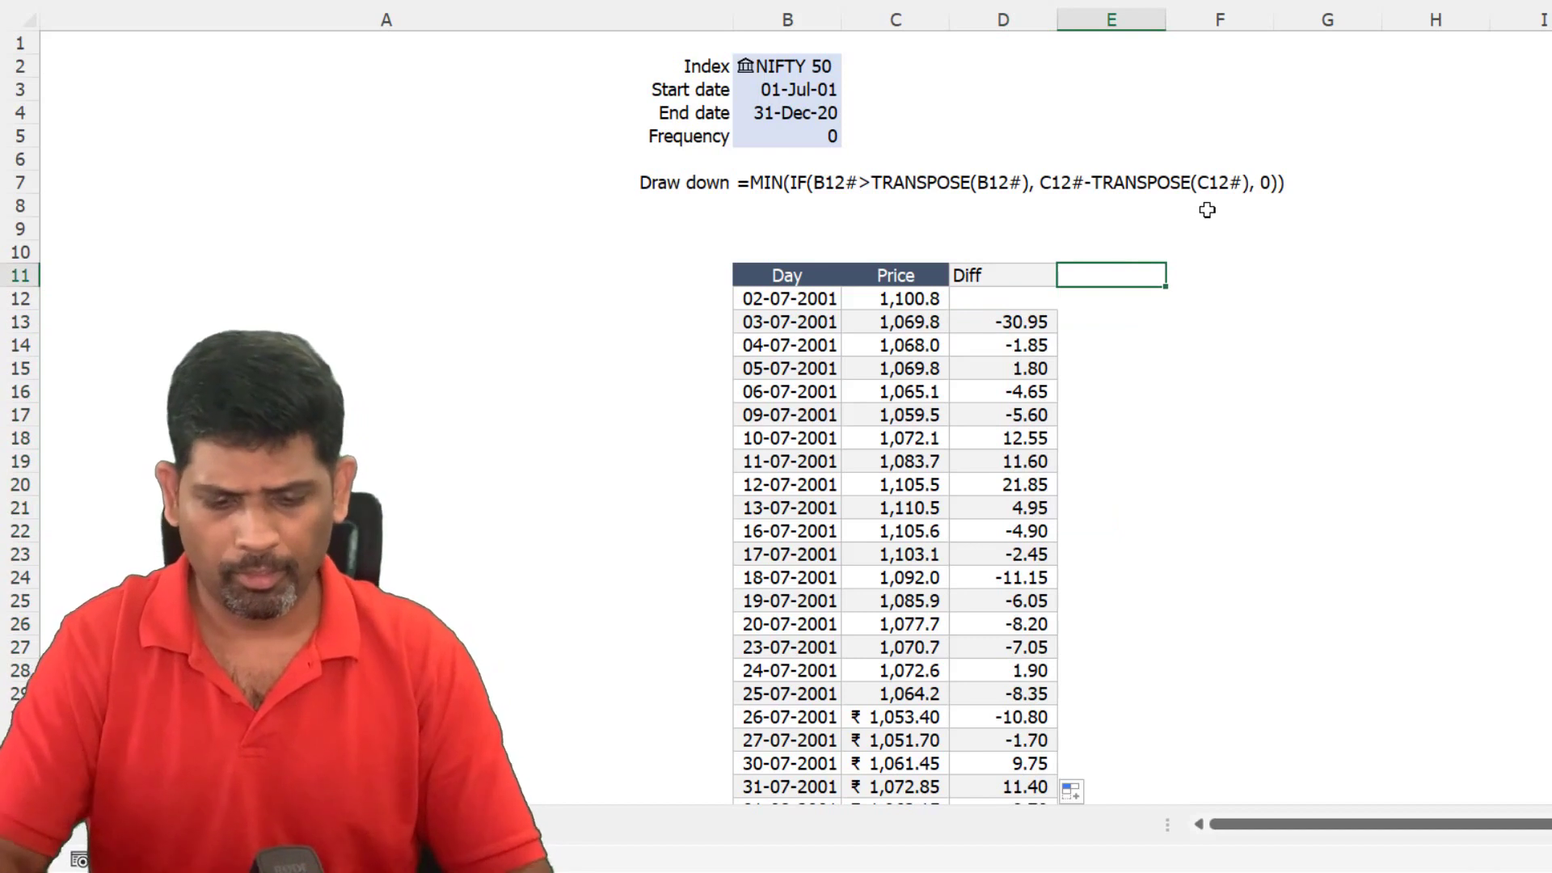
- Set the NIFTY 50 start date in B3 to 01-07-2019 and the frequency in B5 to 2
click(796, 67)
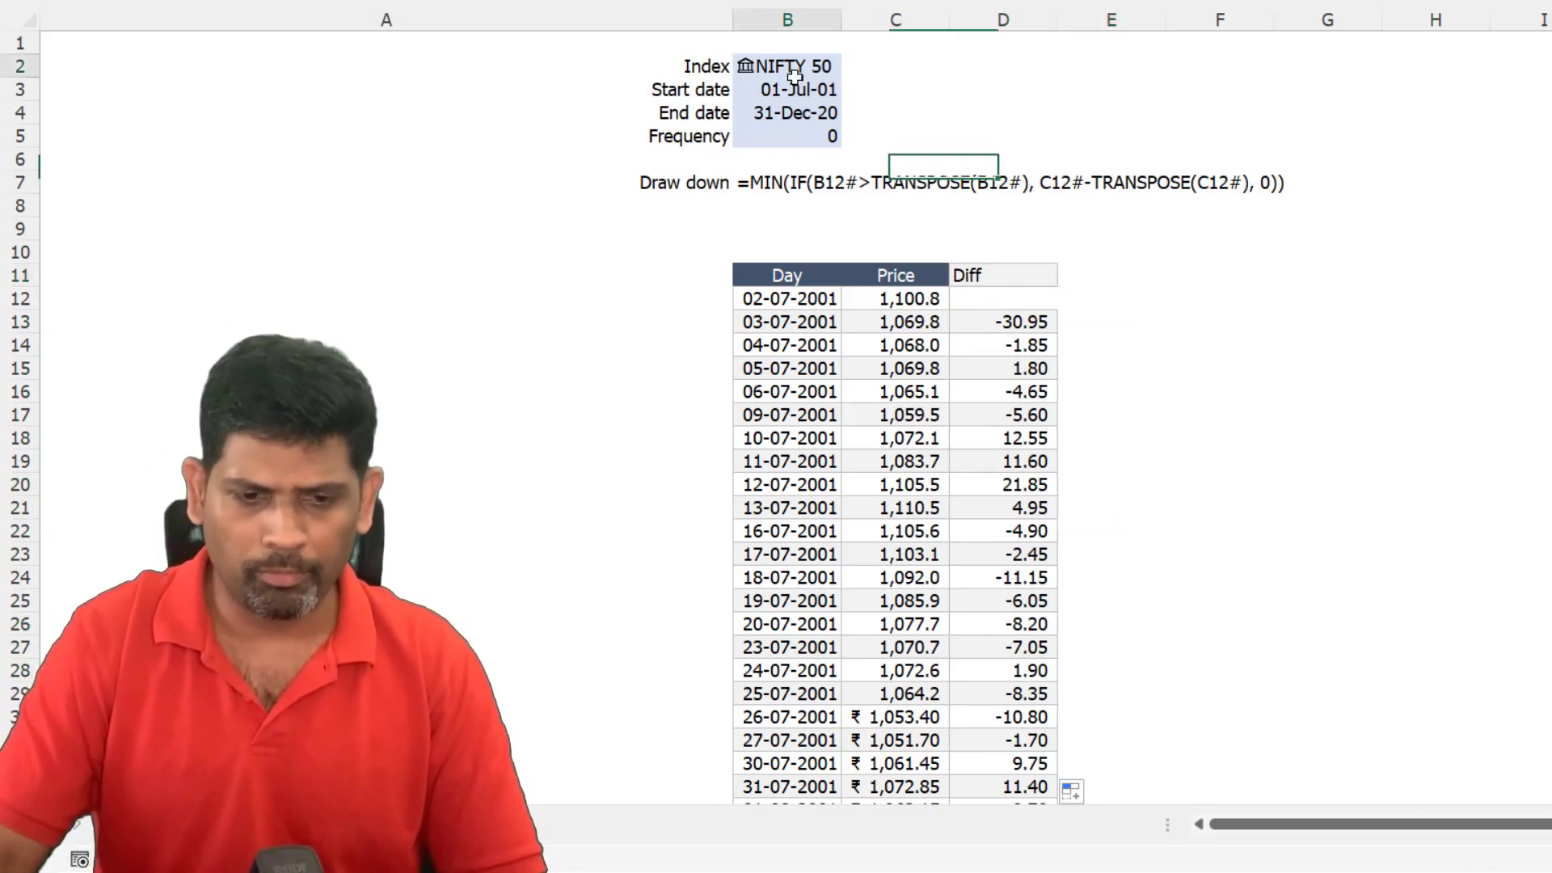
key(Down)
key(F2)
key(BackSpace)
key(BackSpace)
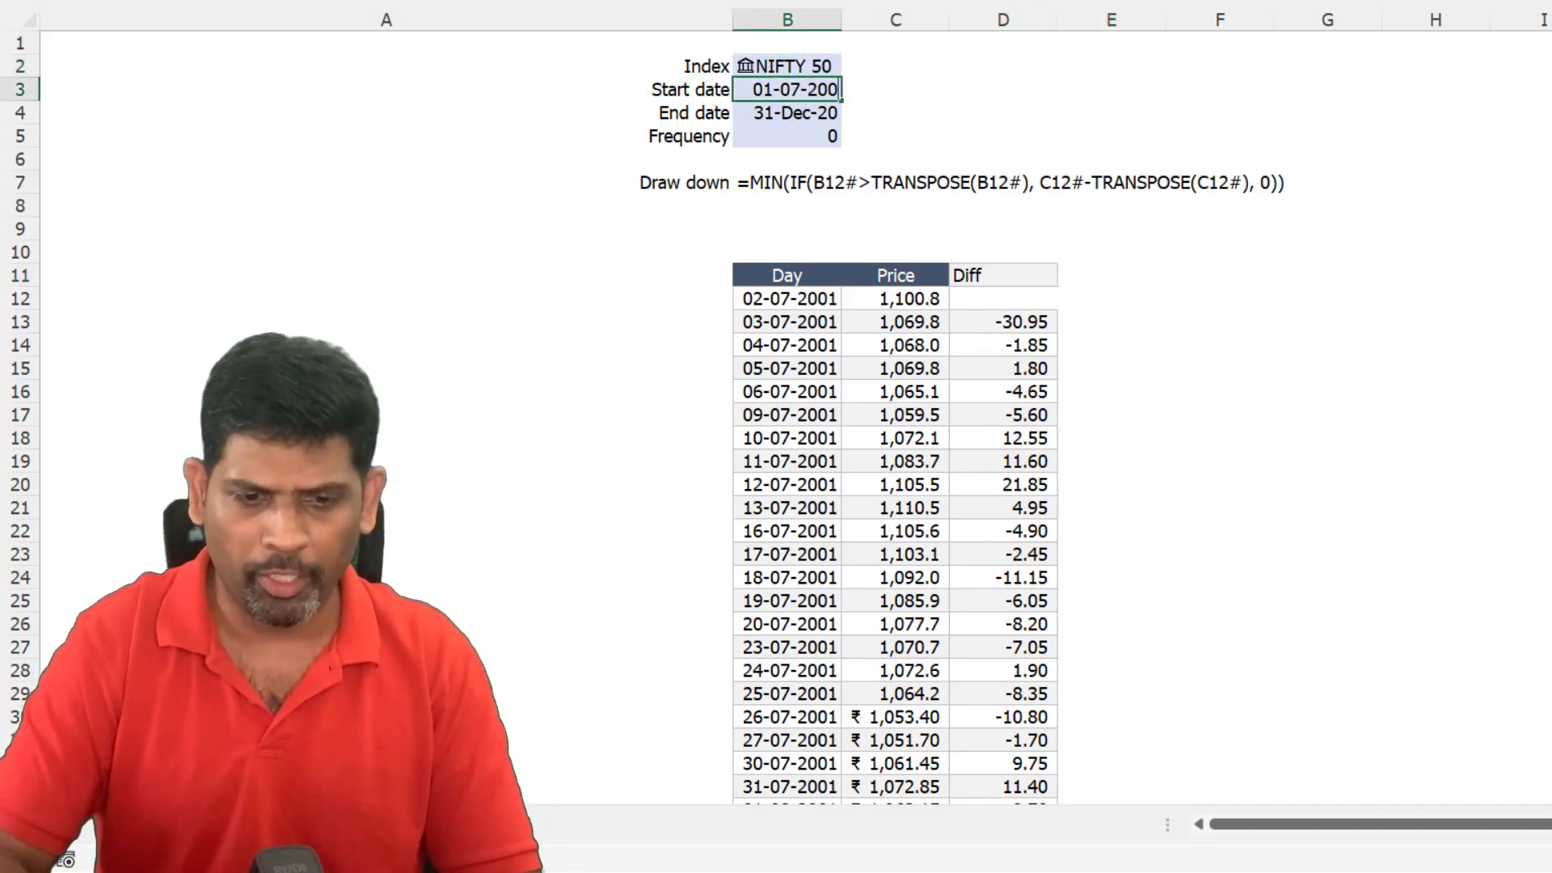
text(19)
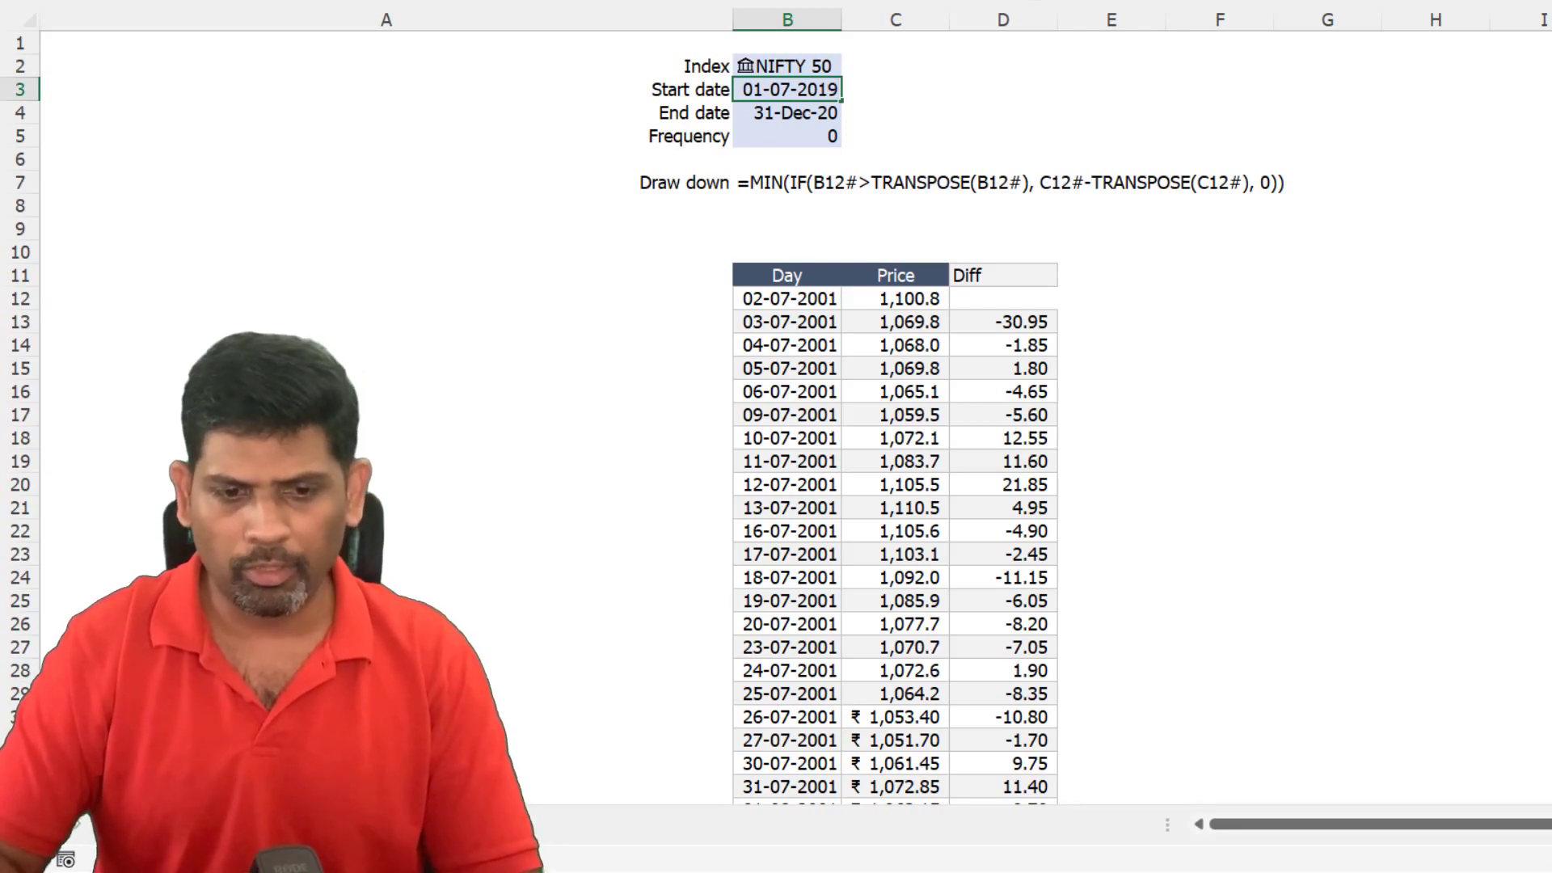
key(Return)
key(Return)
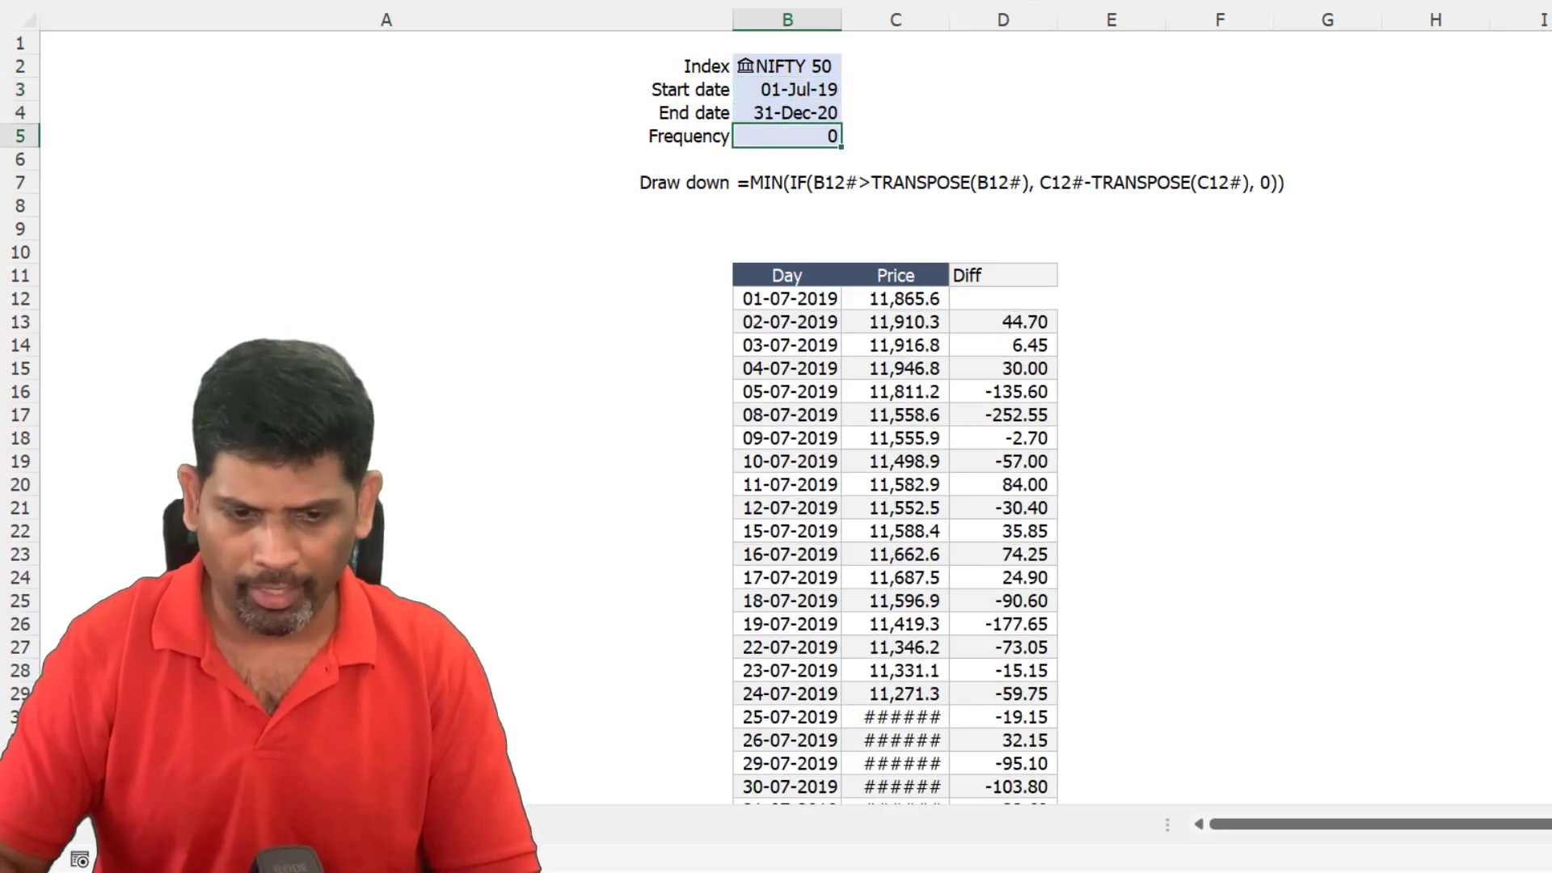
text(2)
key(Return)
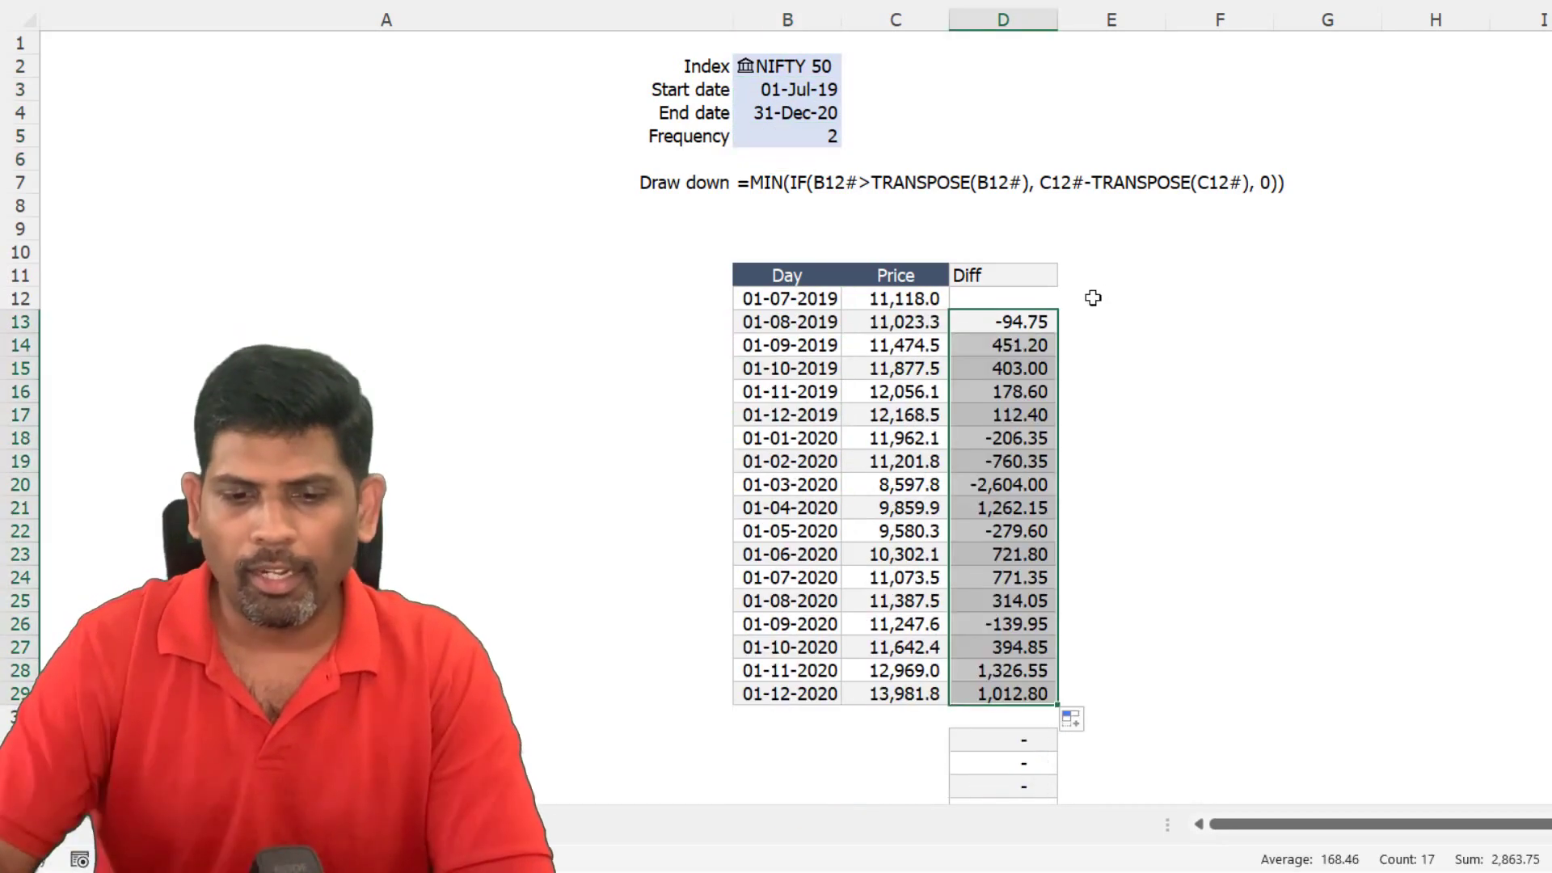
- Start a cumulative difference column with 0 in E12 and the formula =E12+D13 in E13
click(1093, 298)
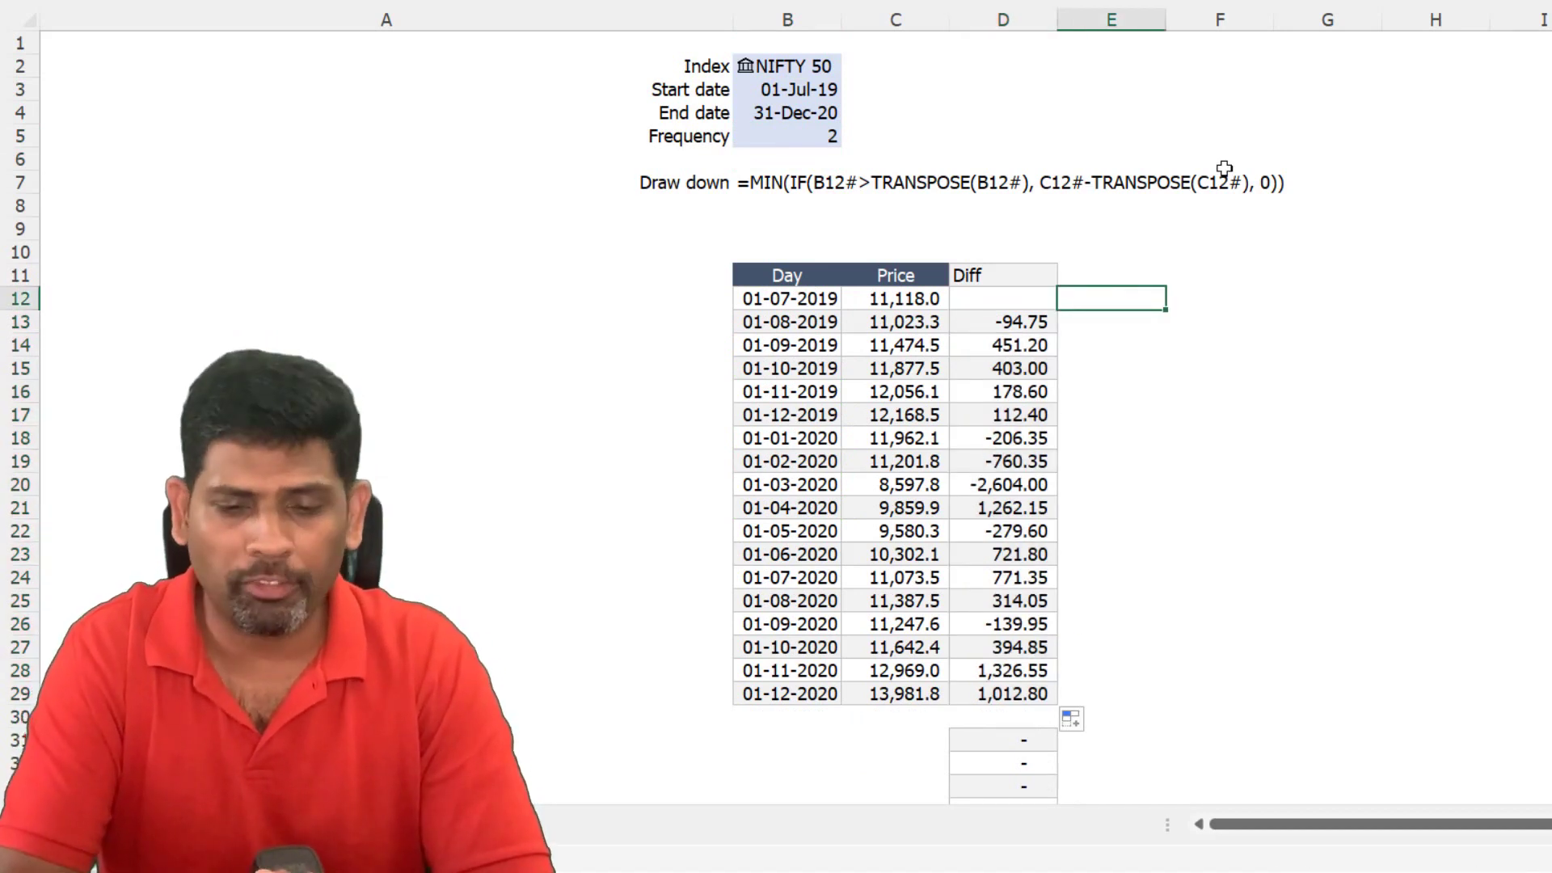
text(0)
key(Return)
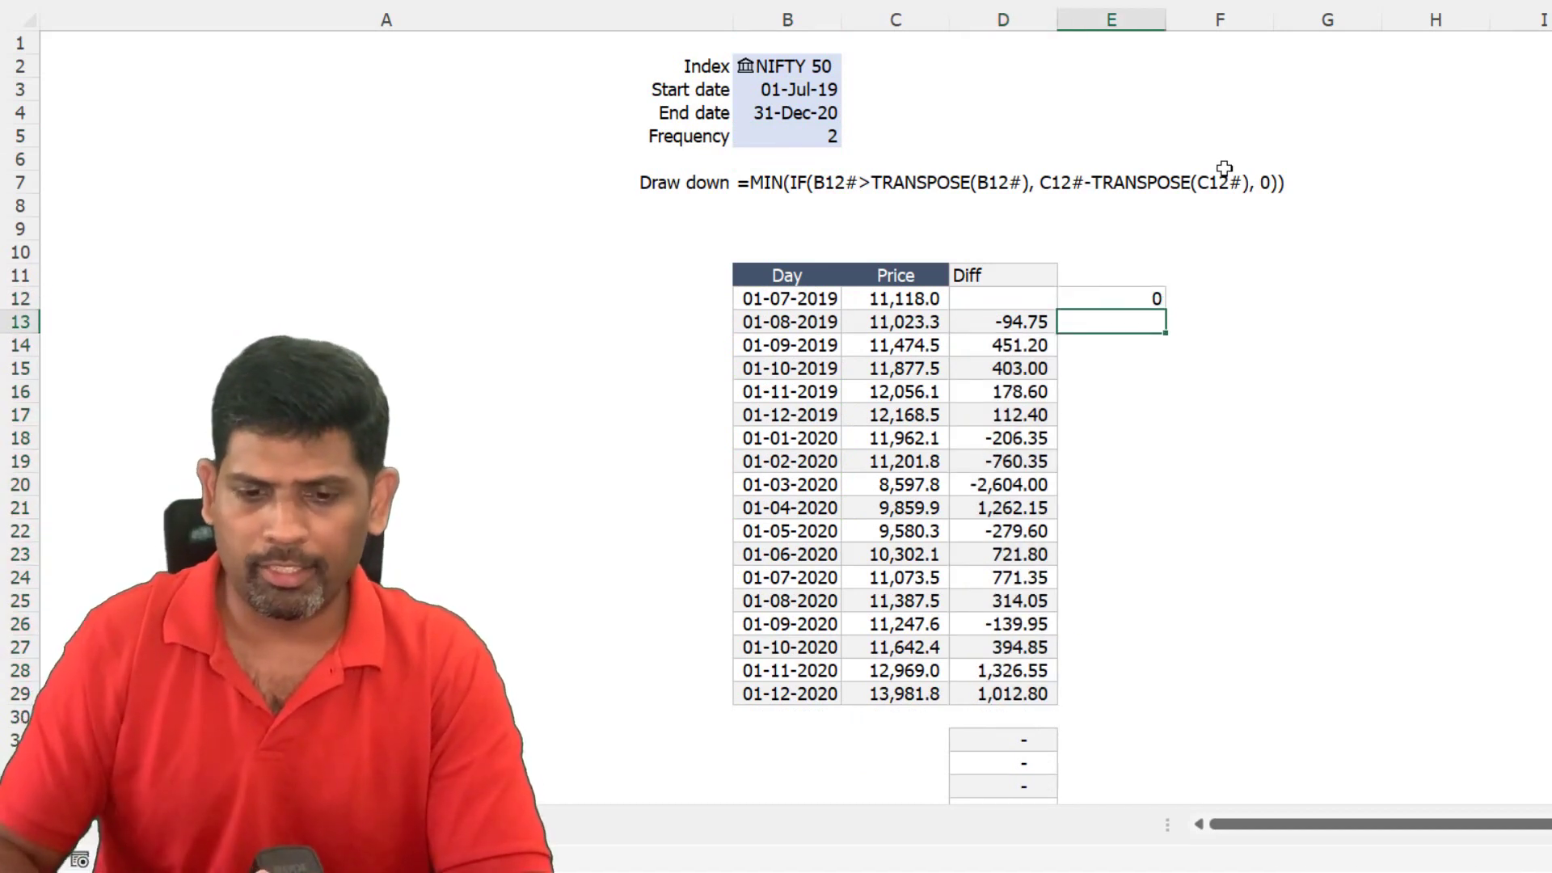
text(=)
key(Up)
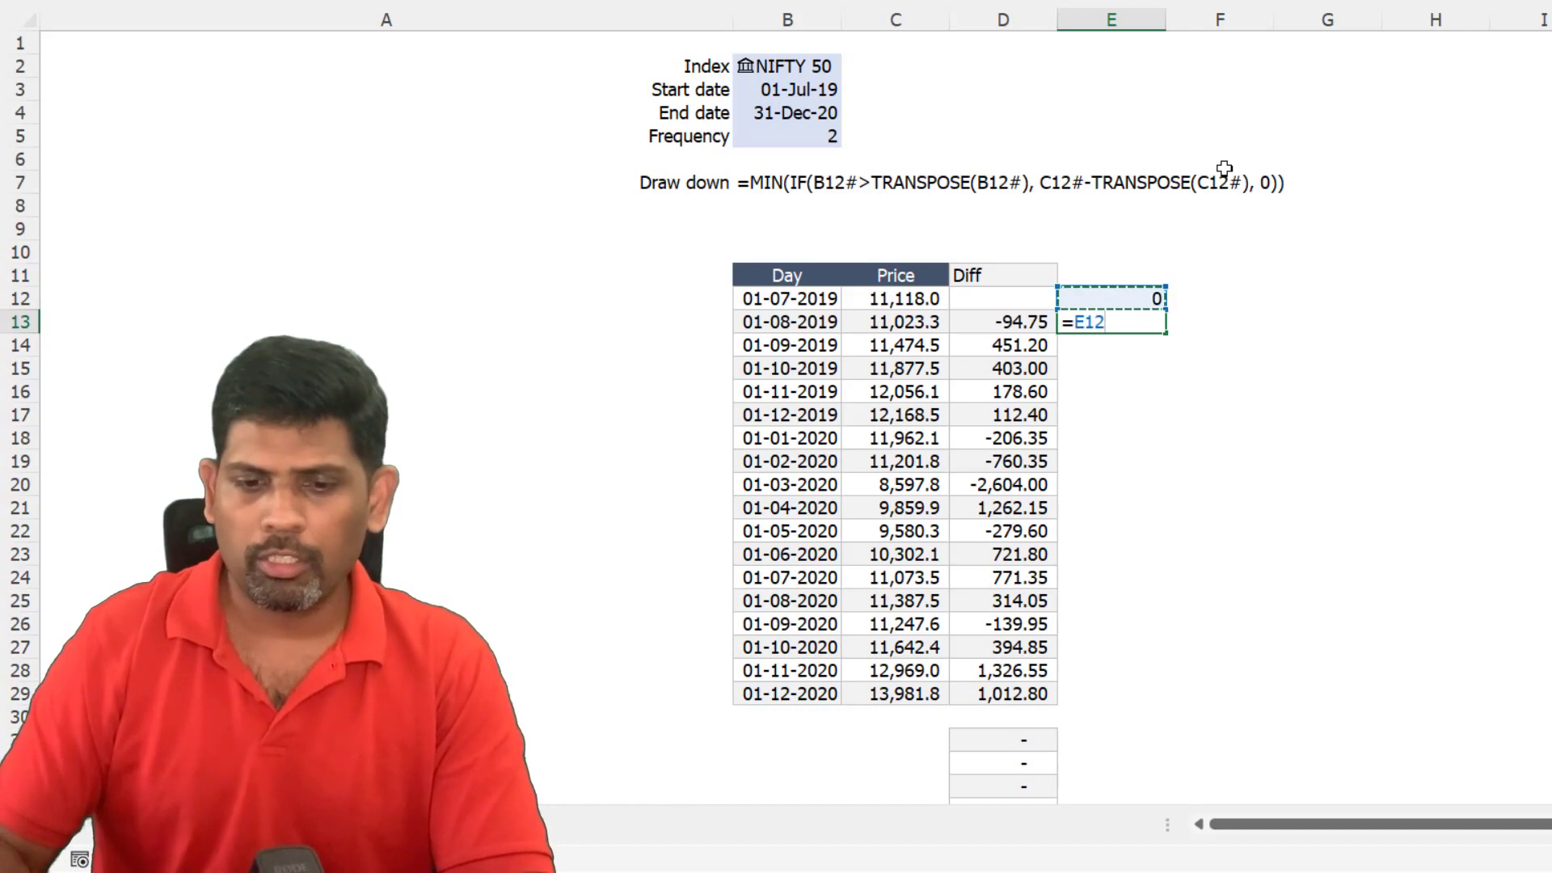
text(+)
key(Left)
key(Return)
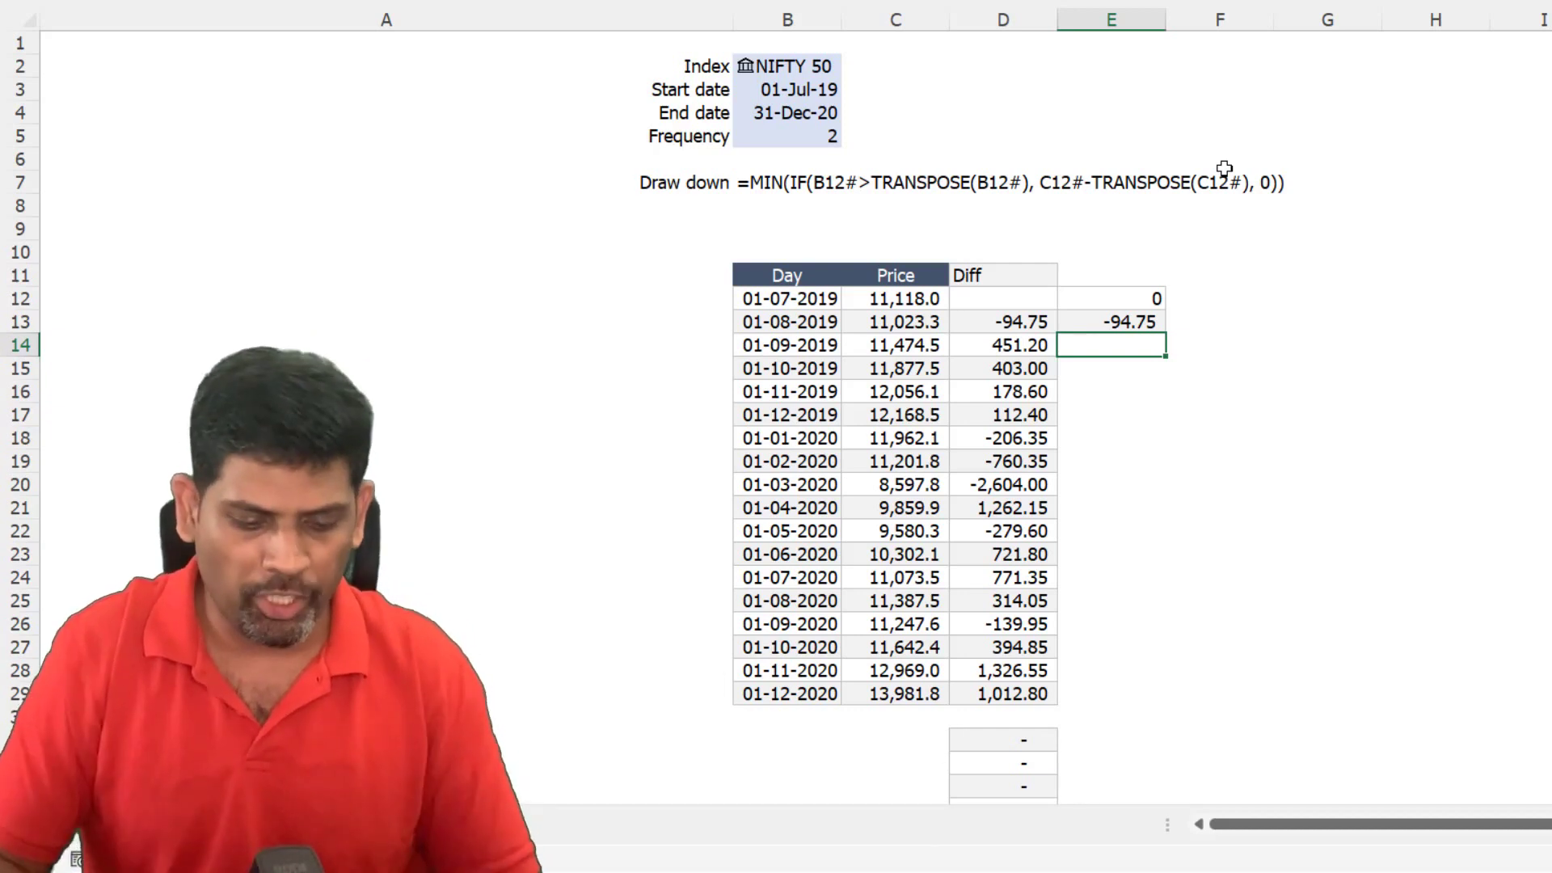
- Copy the cumulative formula from E13 down through E29
key(Up)
key(ctrl+c)
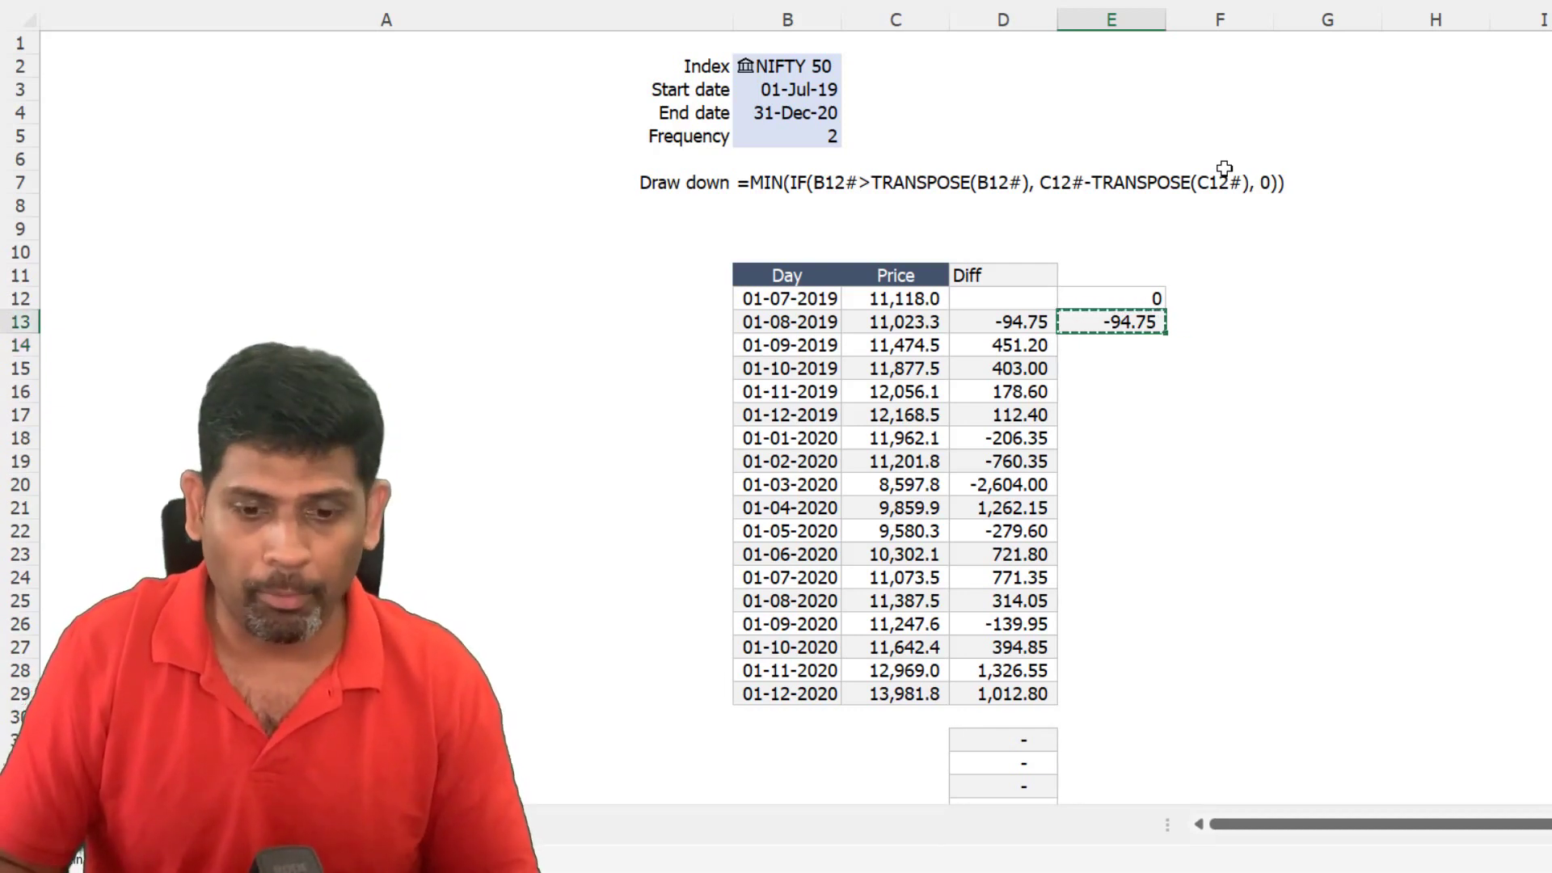
key(shift+Down)
key(shift+Down)
key(shift+Down)
key(shift+Down)
key(shift+Down)
key(shift+Down)
key(shift+Down)
key(shift+Down)
key(shift+Down)
key(shift+Down)
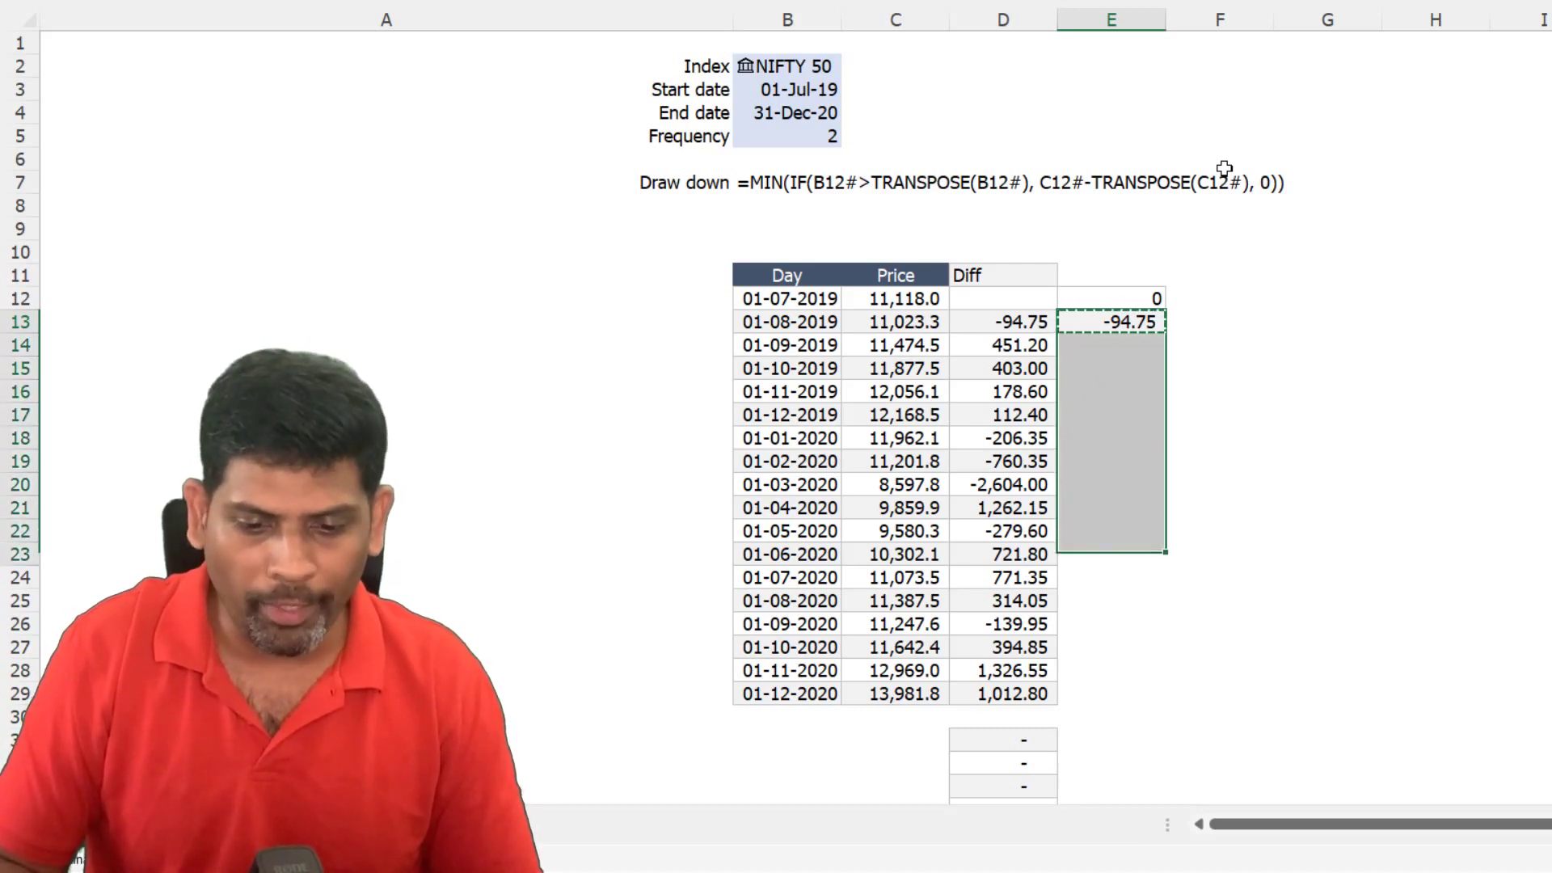
key(shift+Down)
key(shift+Down)
key(shift+Down)
key(shift+Down)
key(shift+Down)
key(shift+Down)
key(ctrl+v)
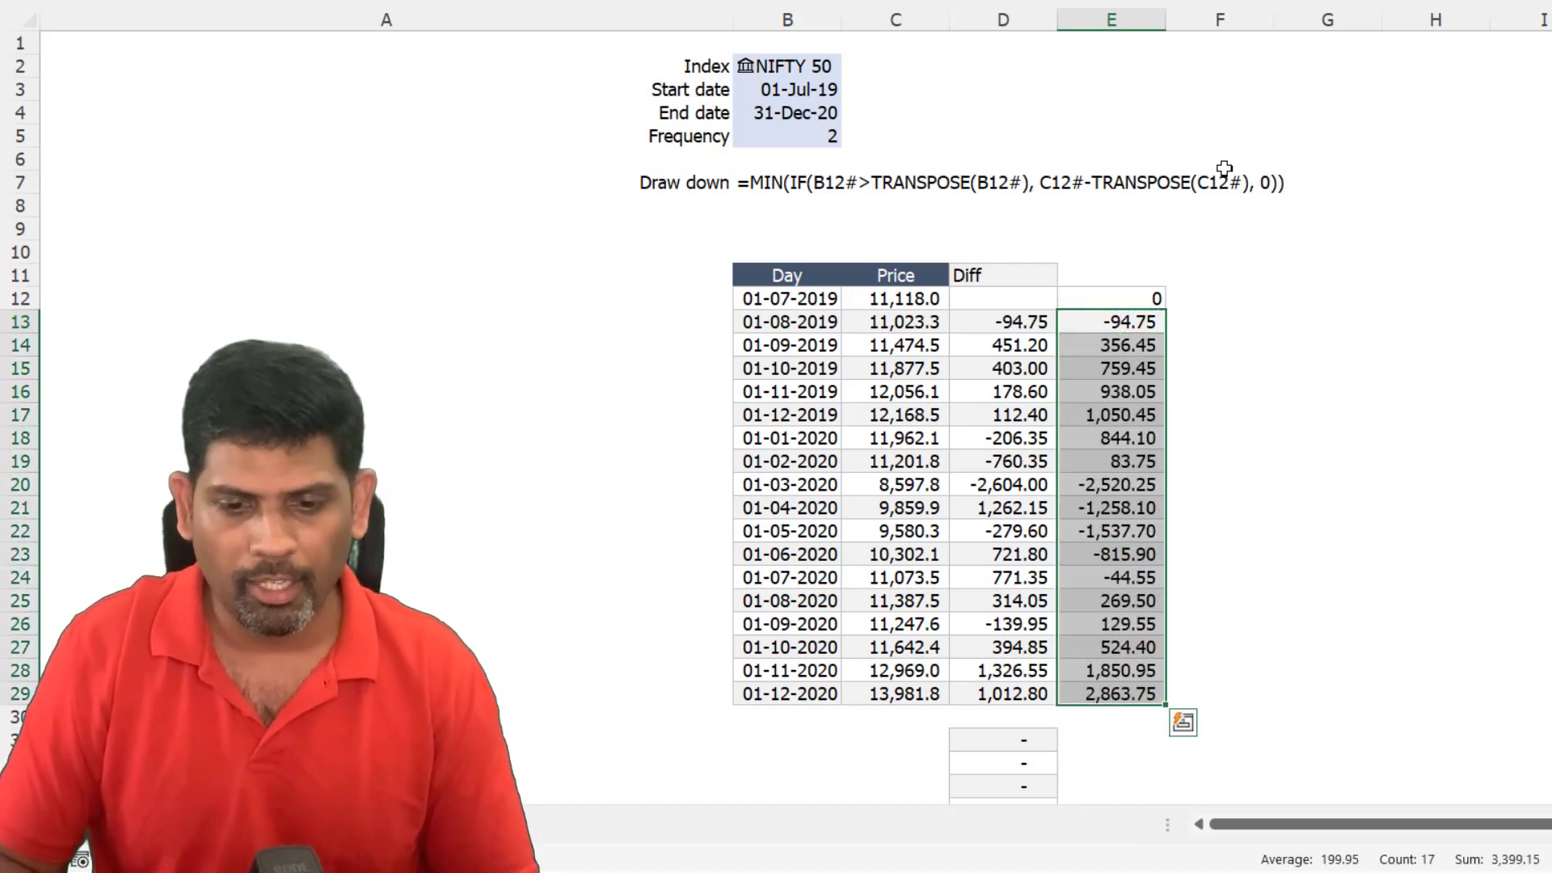
- Cap the running total in E14 at zero with =MIN(0, E13+D14)
key(Down)
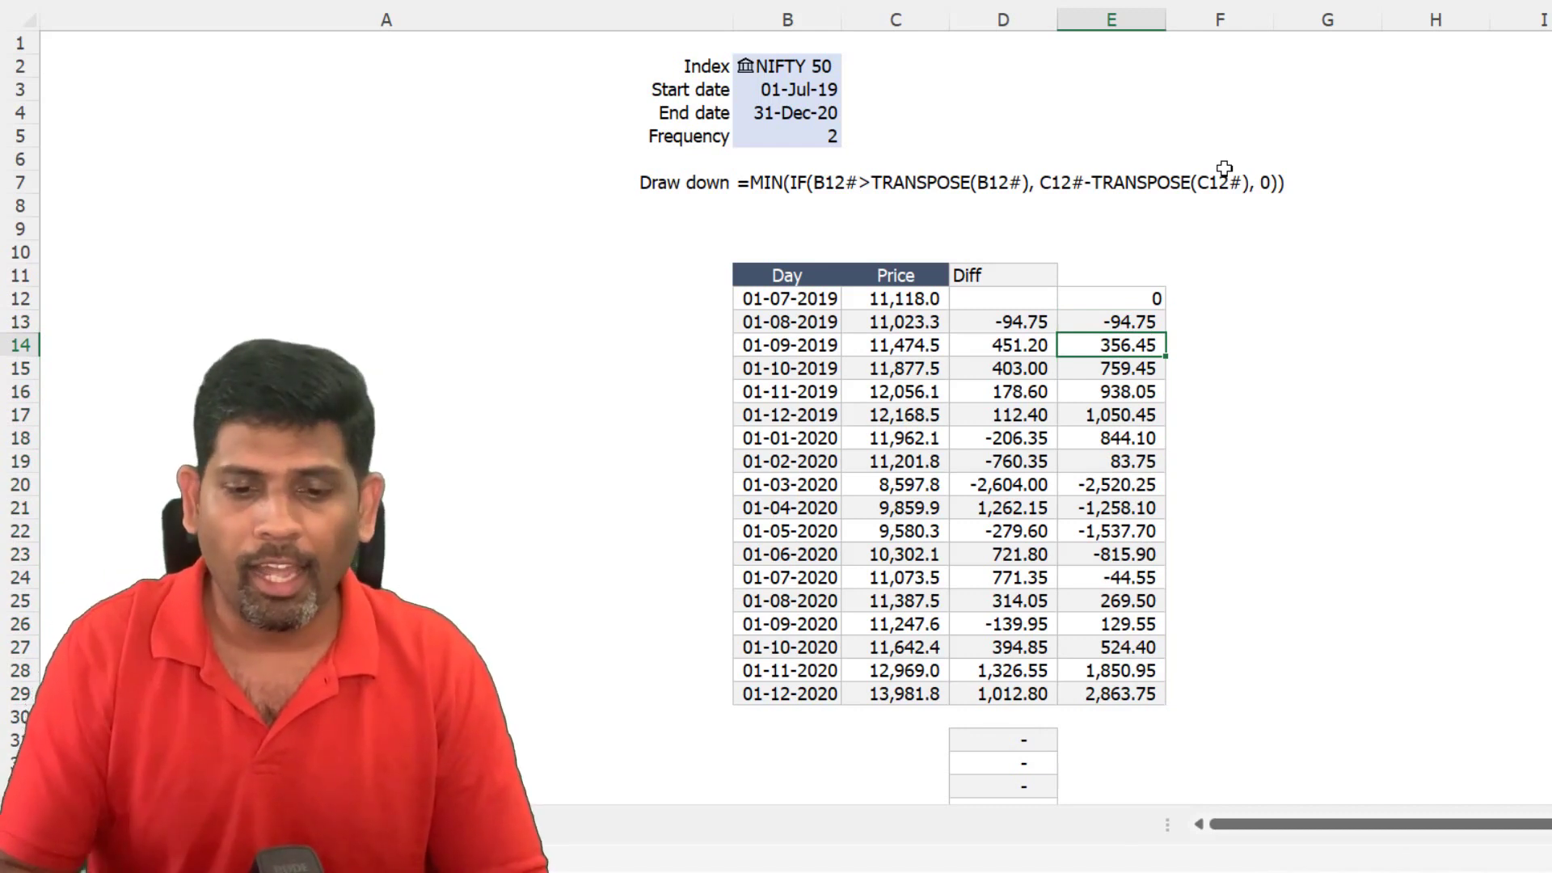
key(F2)
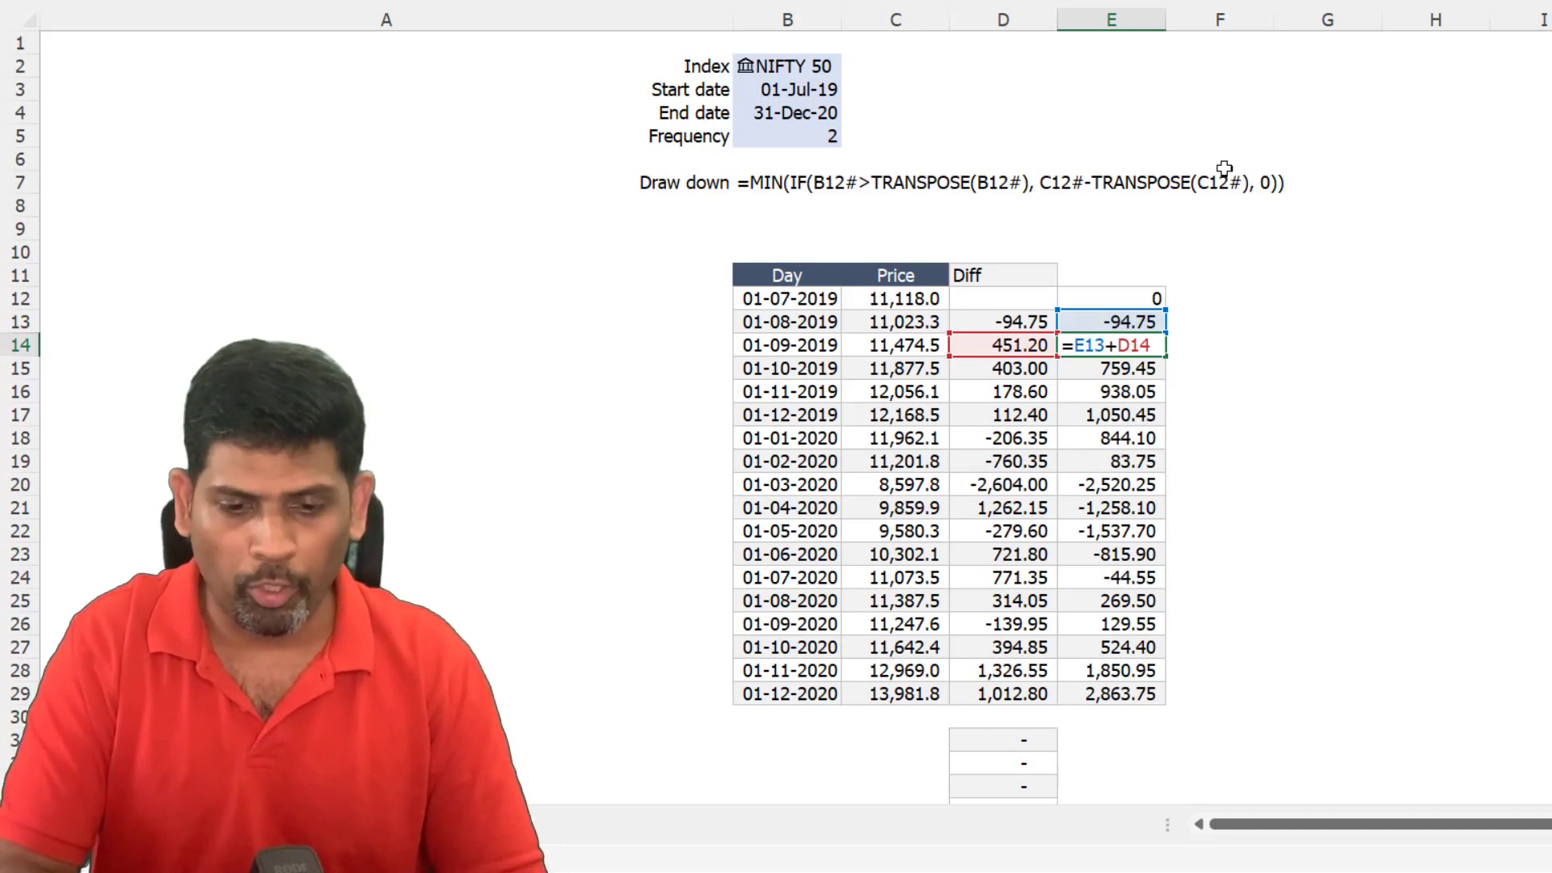
text(Min)
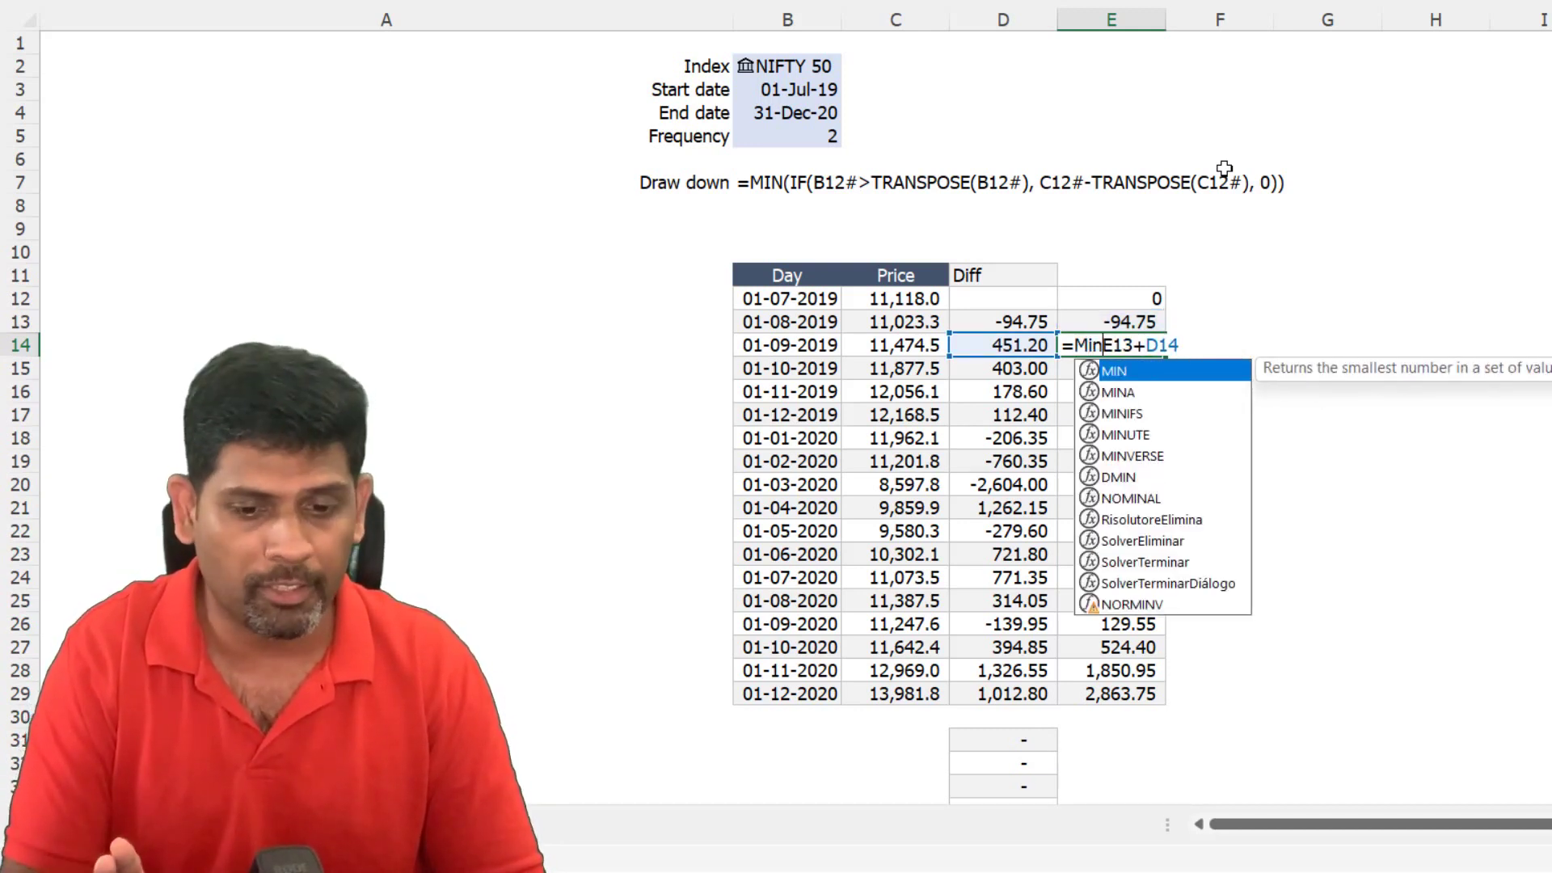
text(()
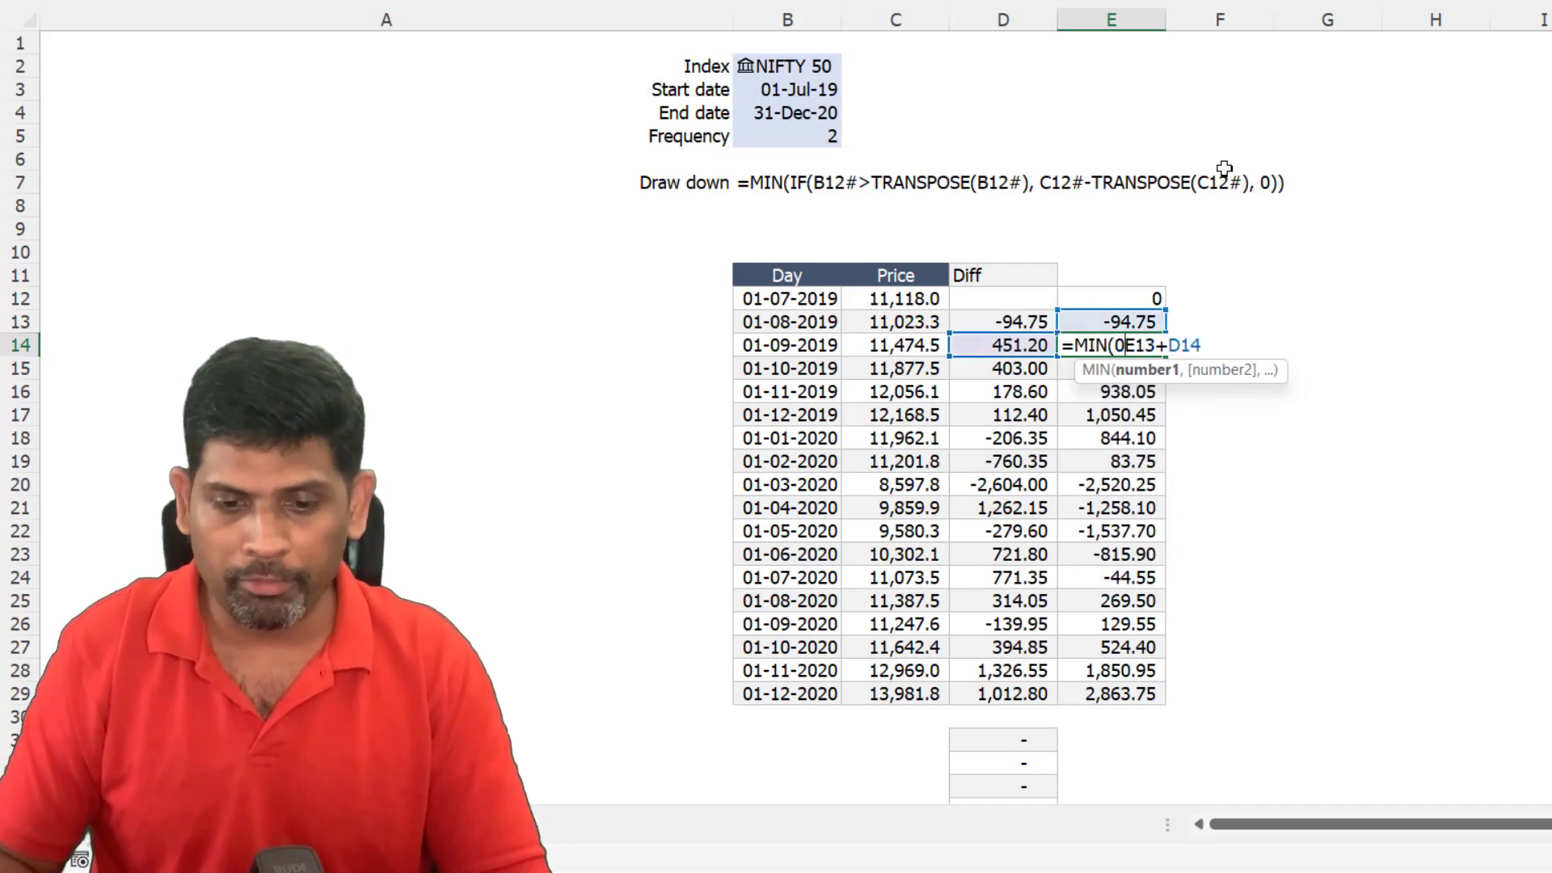
text(0,)
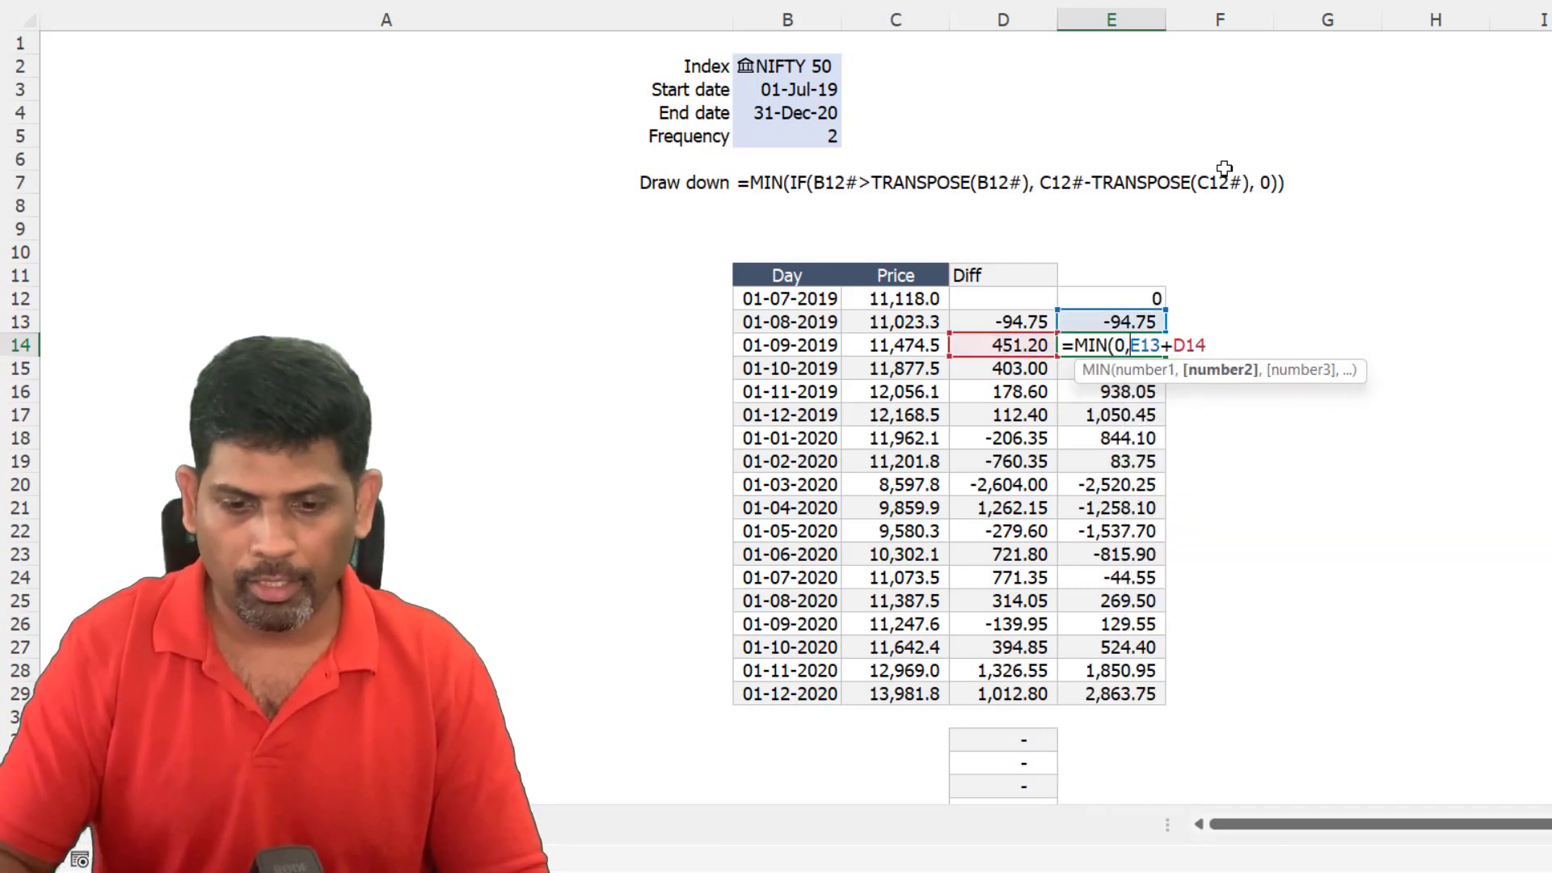
key(Right)
key(Right)
key(Right)
key(Right)
key(Right)
key(Right)
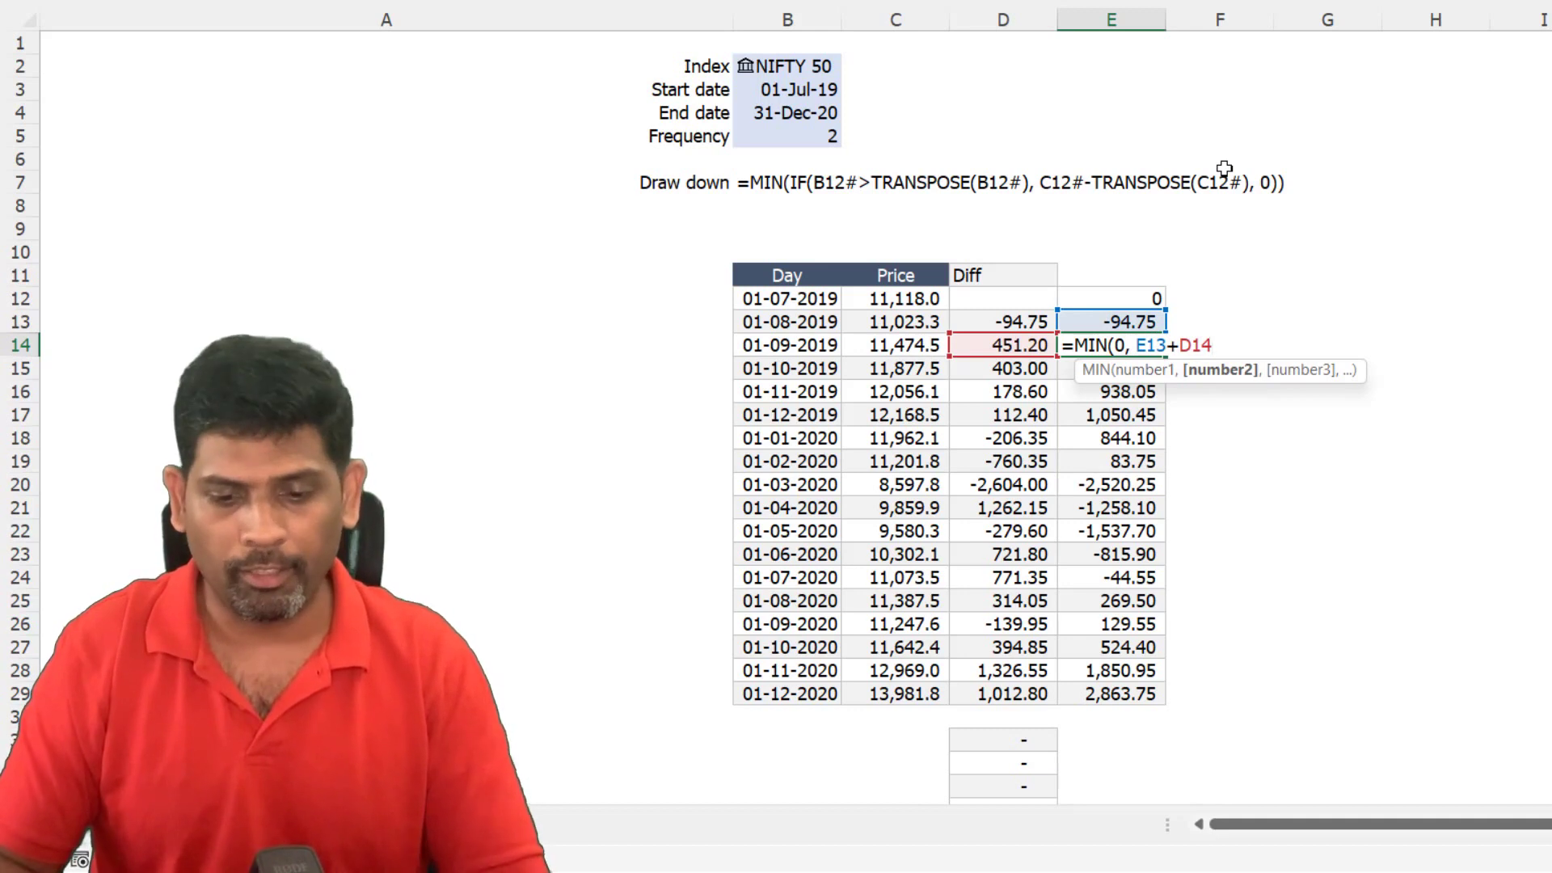
text())
key(Return)
- Fill the capped MIN formula from E14 down to E29 and inspect the copied formula in E16
key(Up)
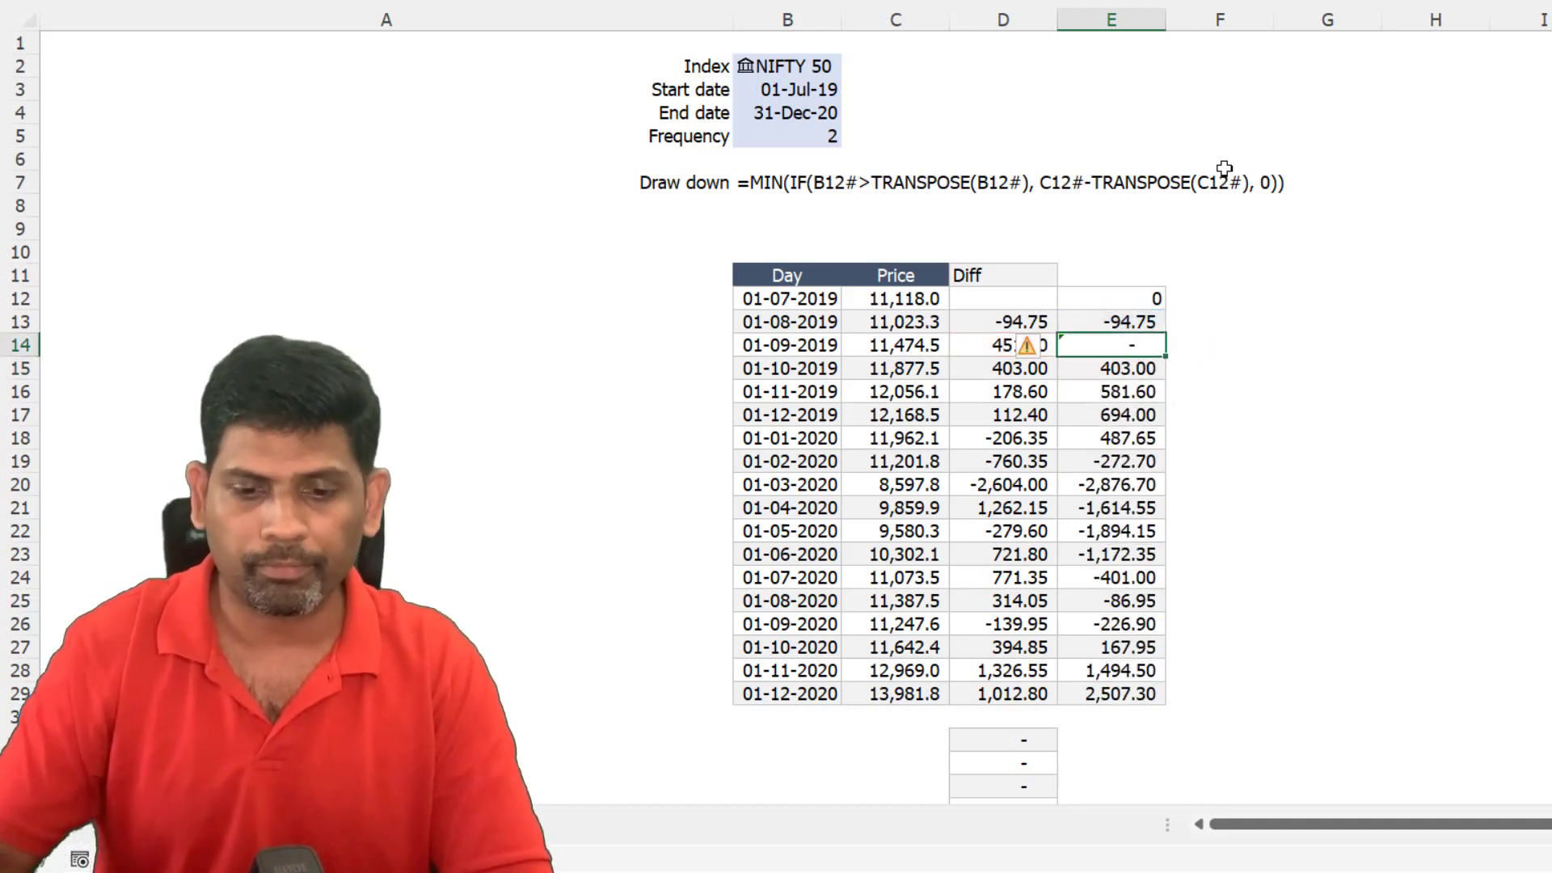
double_click(1166, 355)
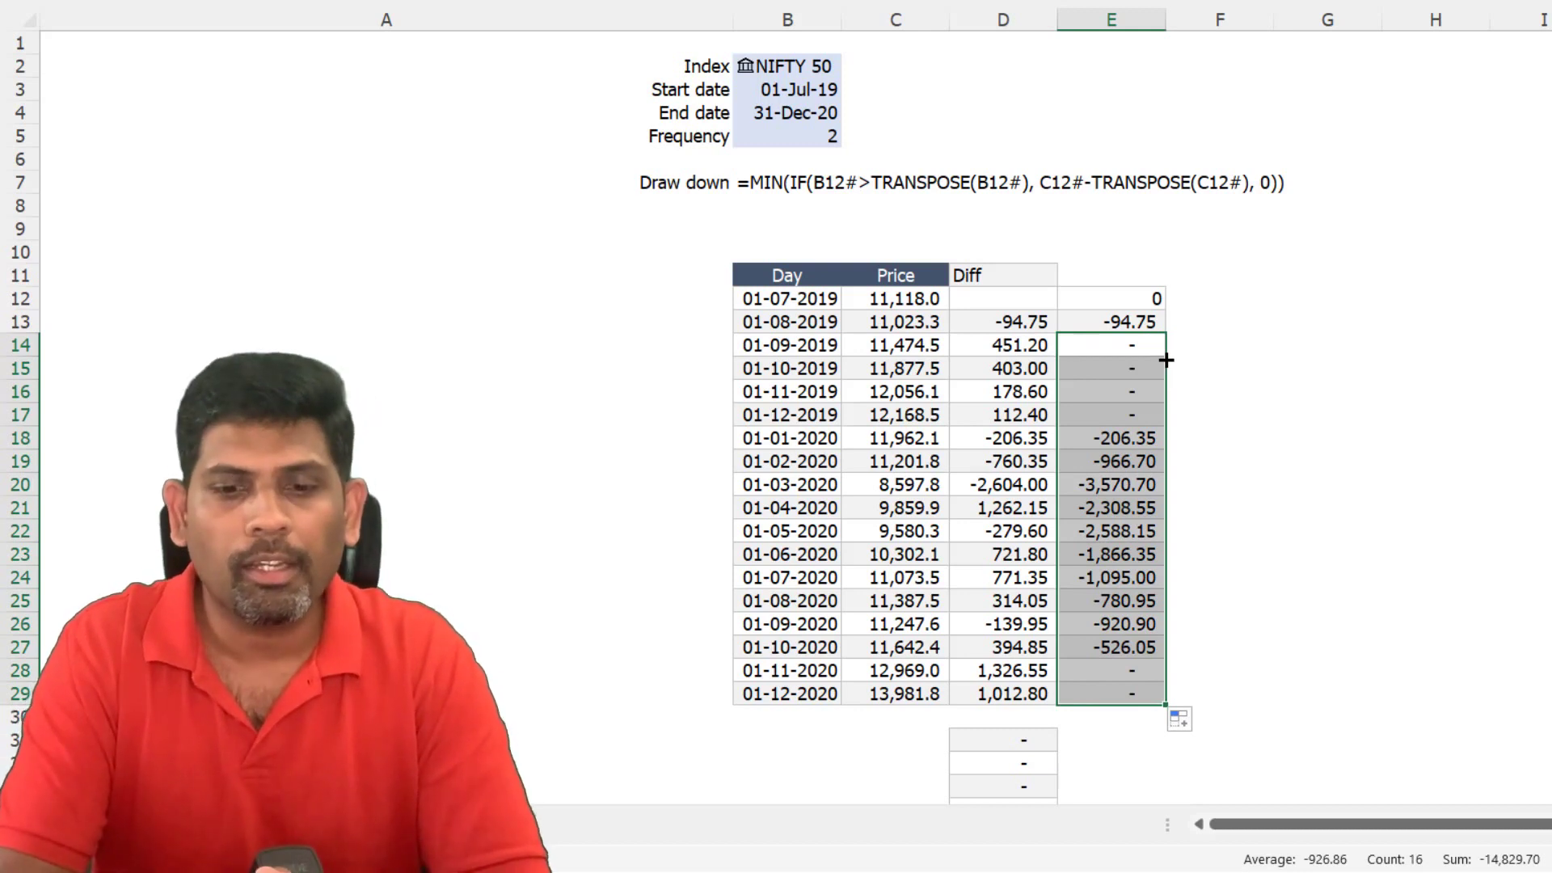
click(1128, 348)
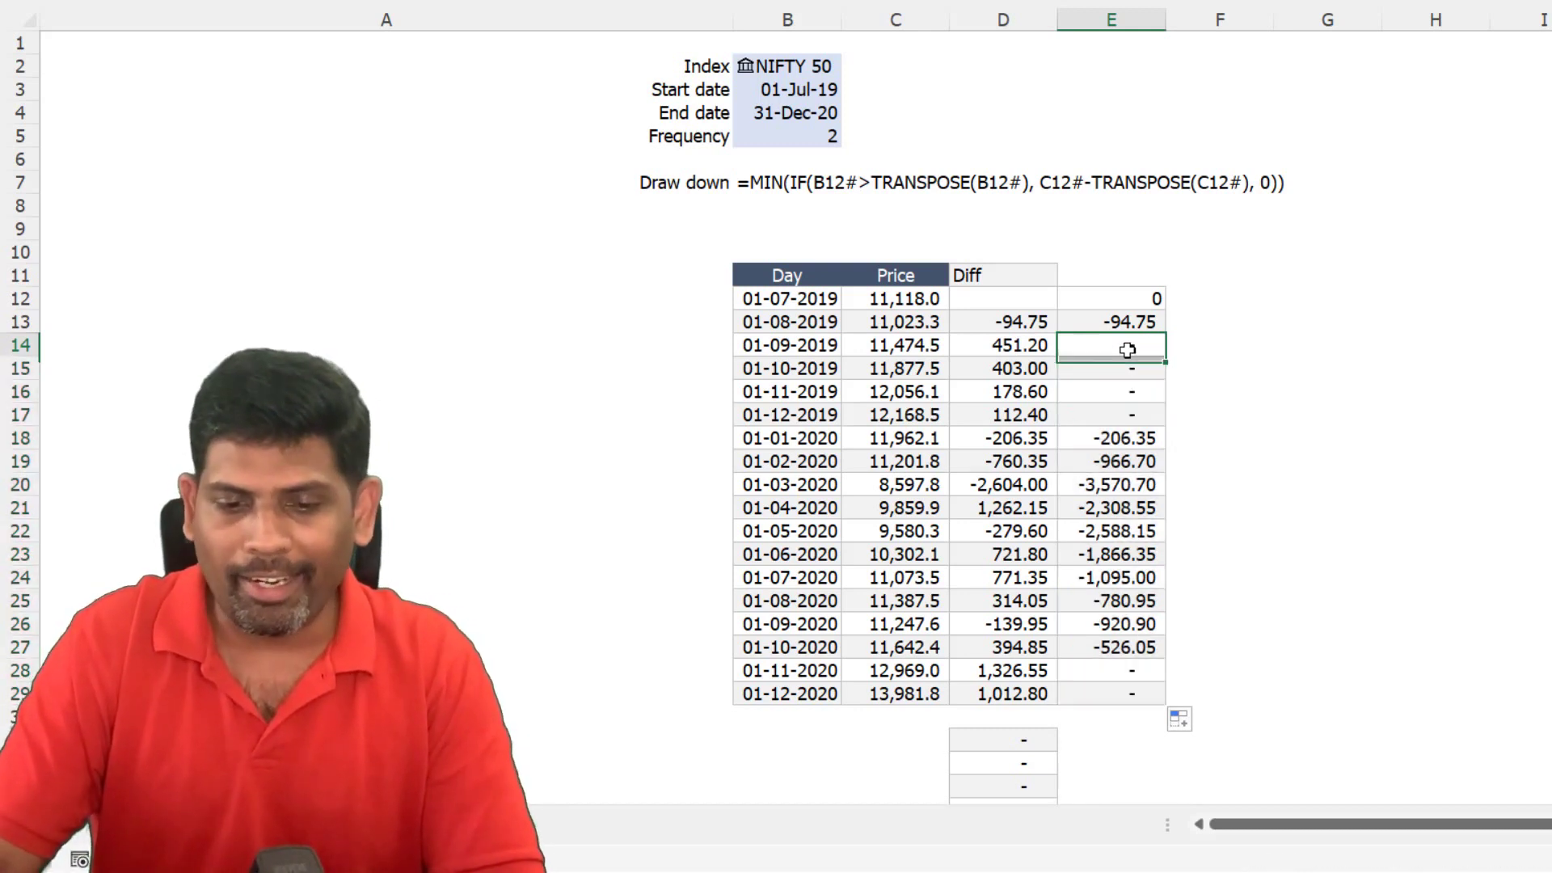
click(1124, 390)
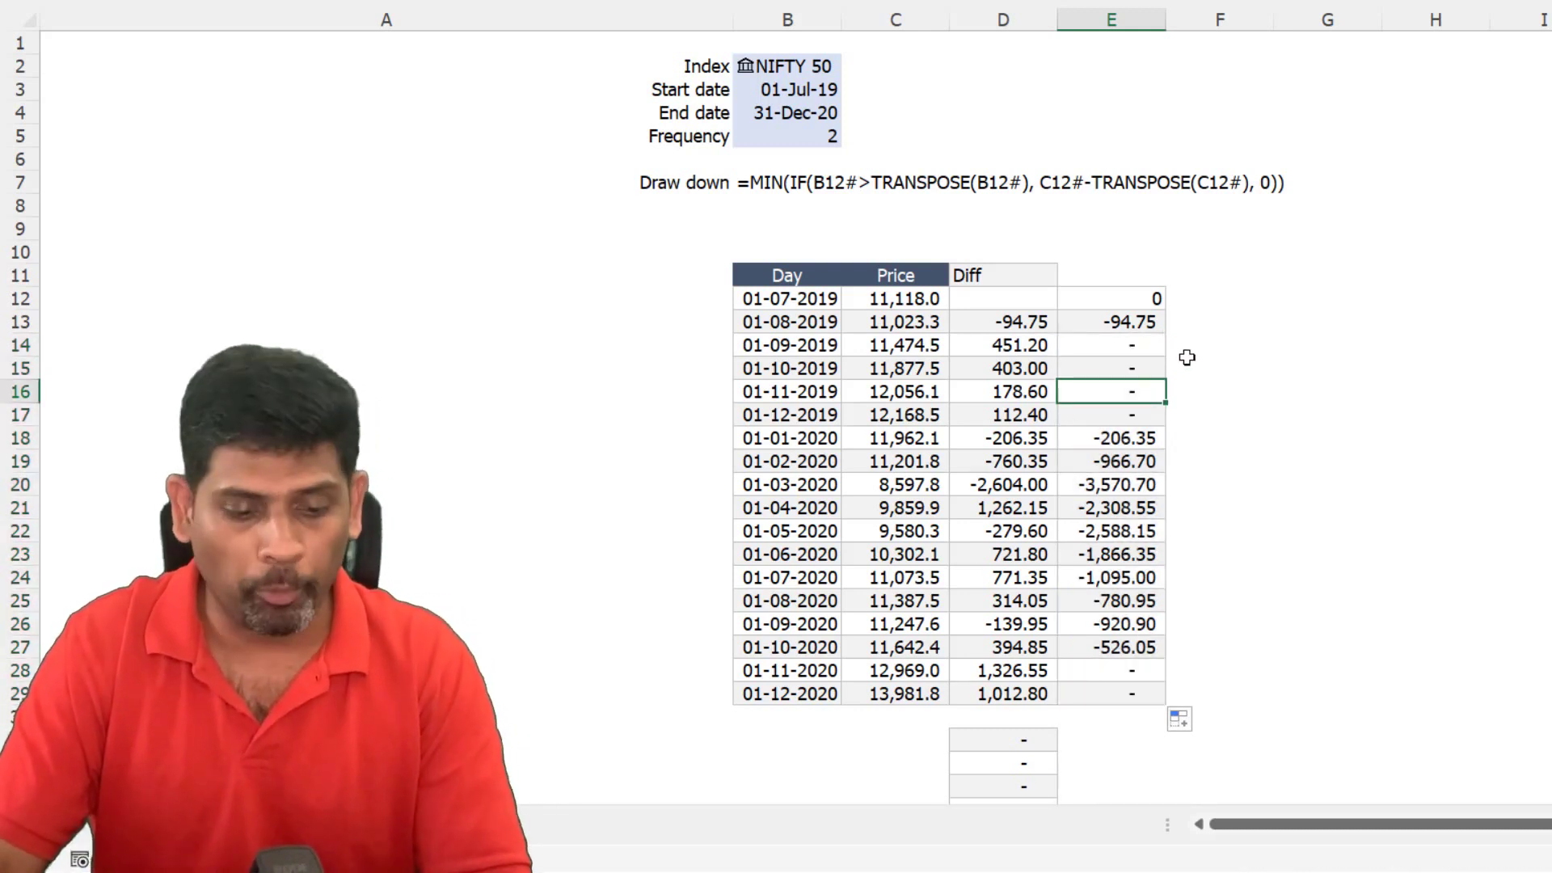
key(F2)
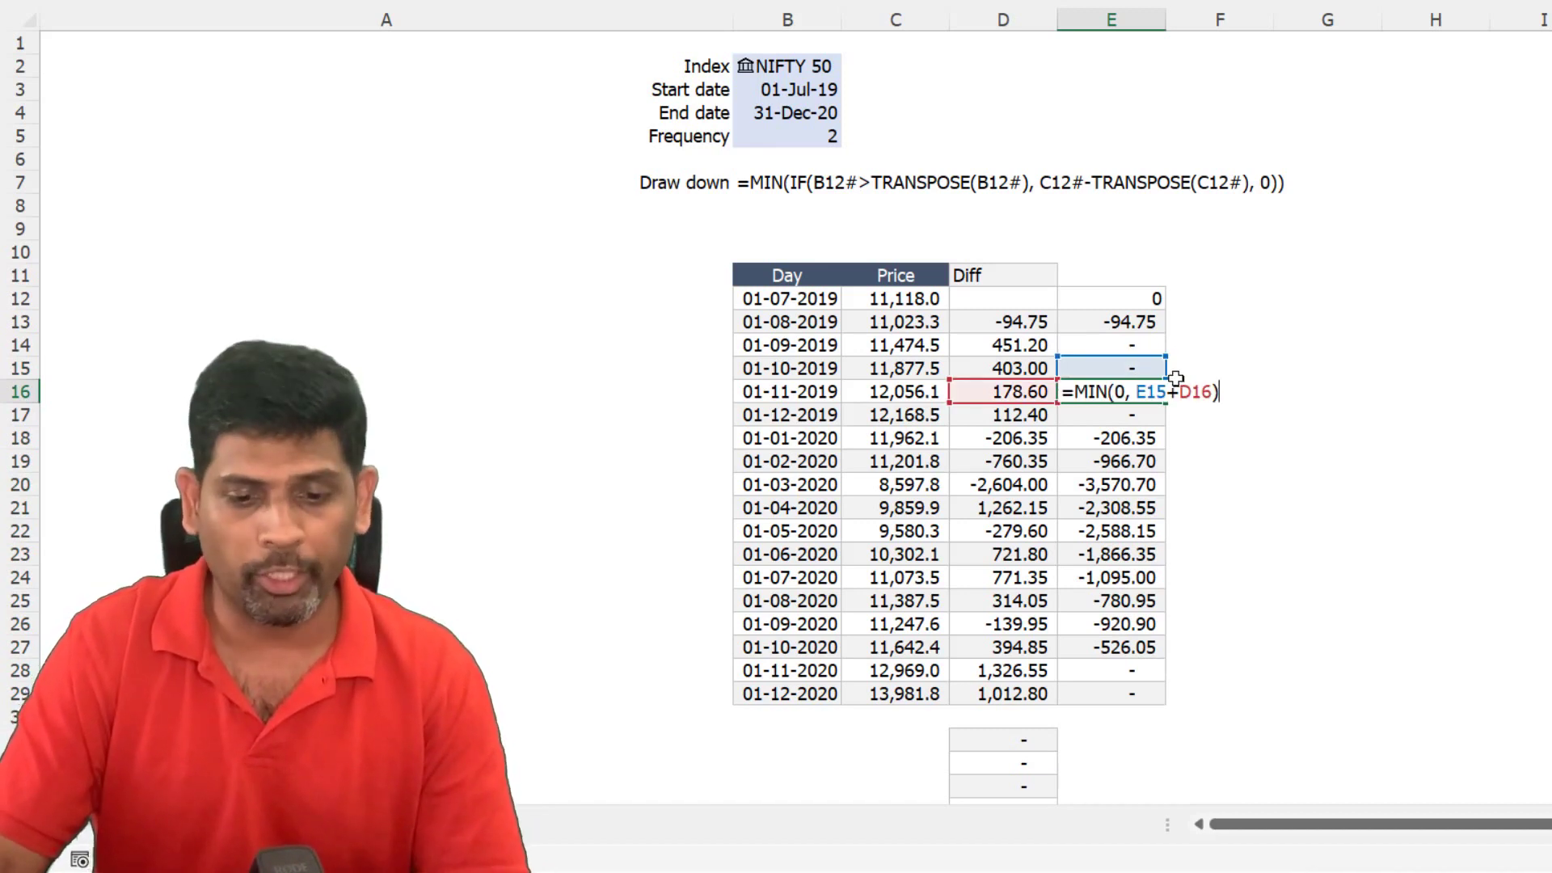
key(Escape)
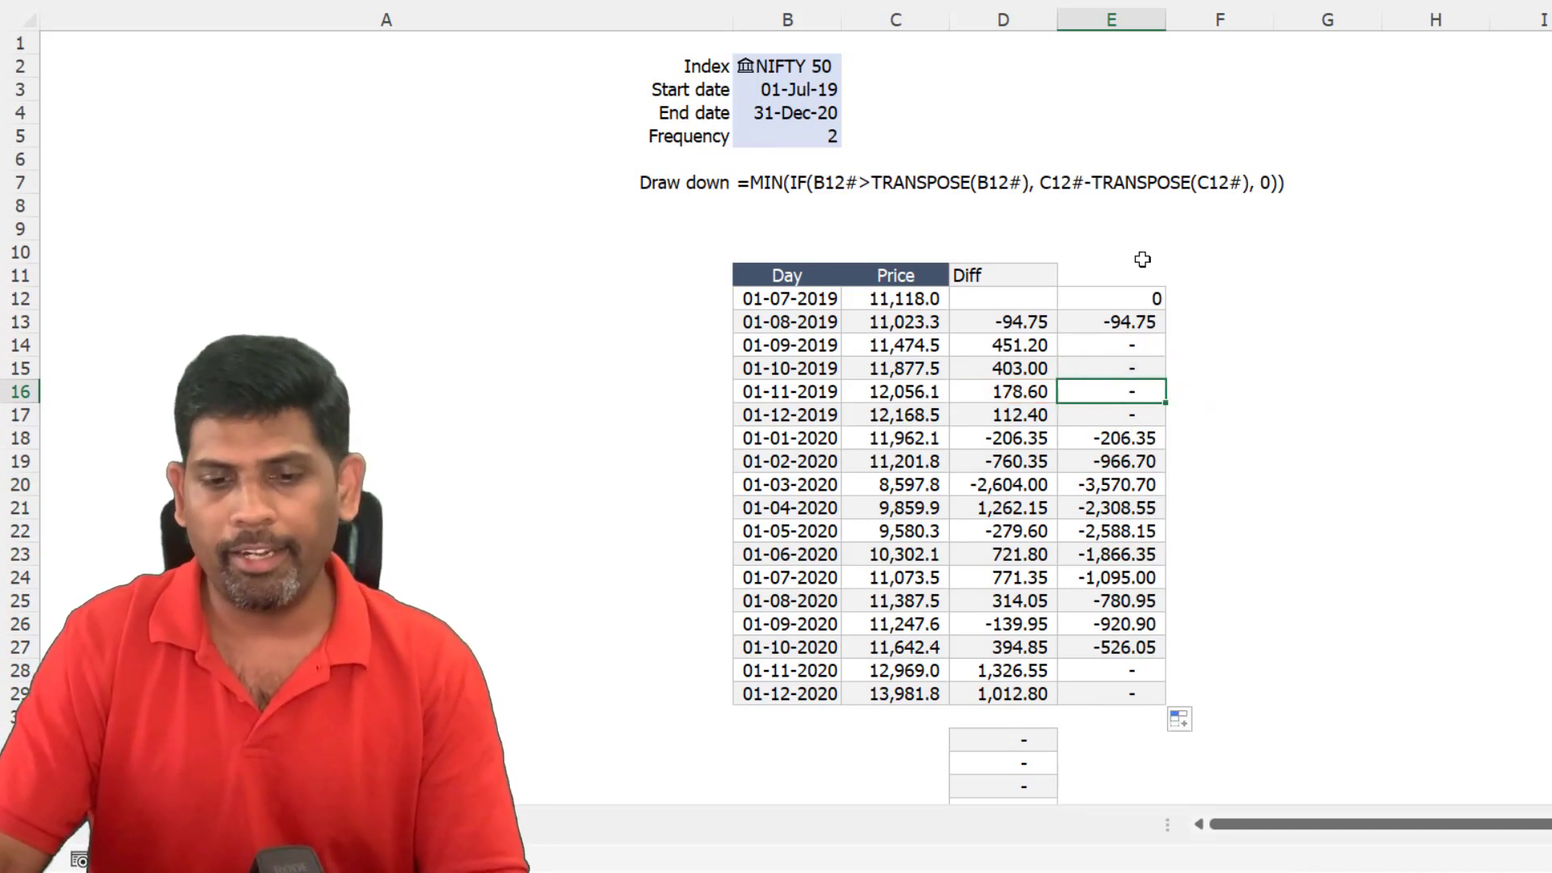
- Calculate the drawdown in B8 as the MIN of the running totals in E12:E29
drag(1083, 488, 1082, 700)
click(788, 207)
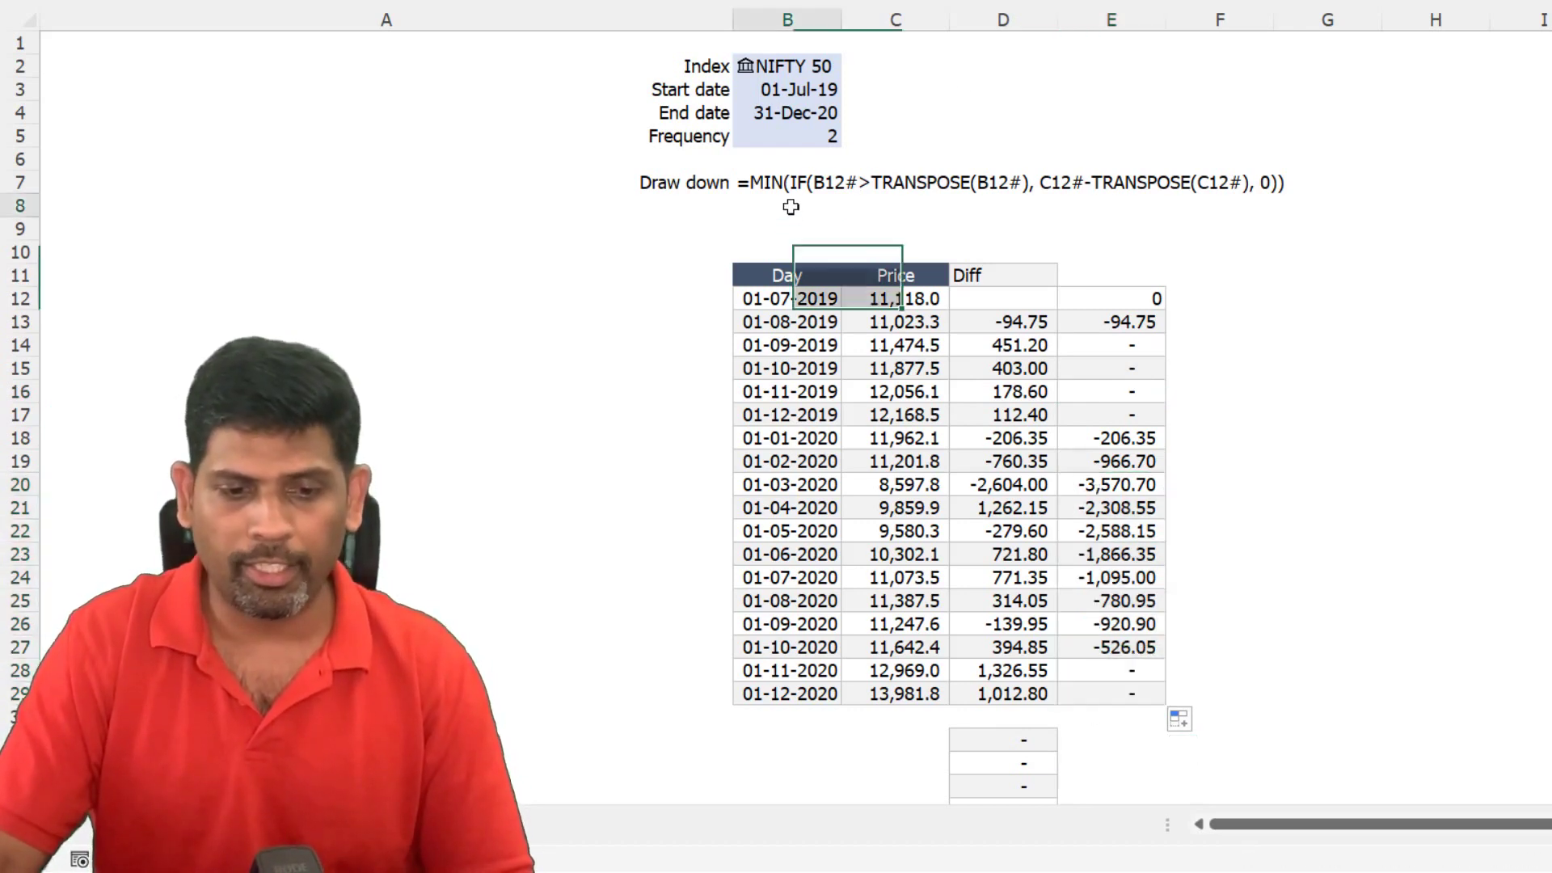
text(=min)
key(Tab)
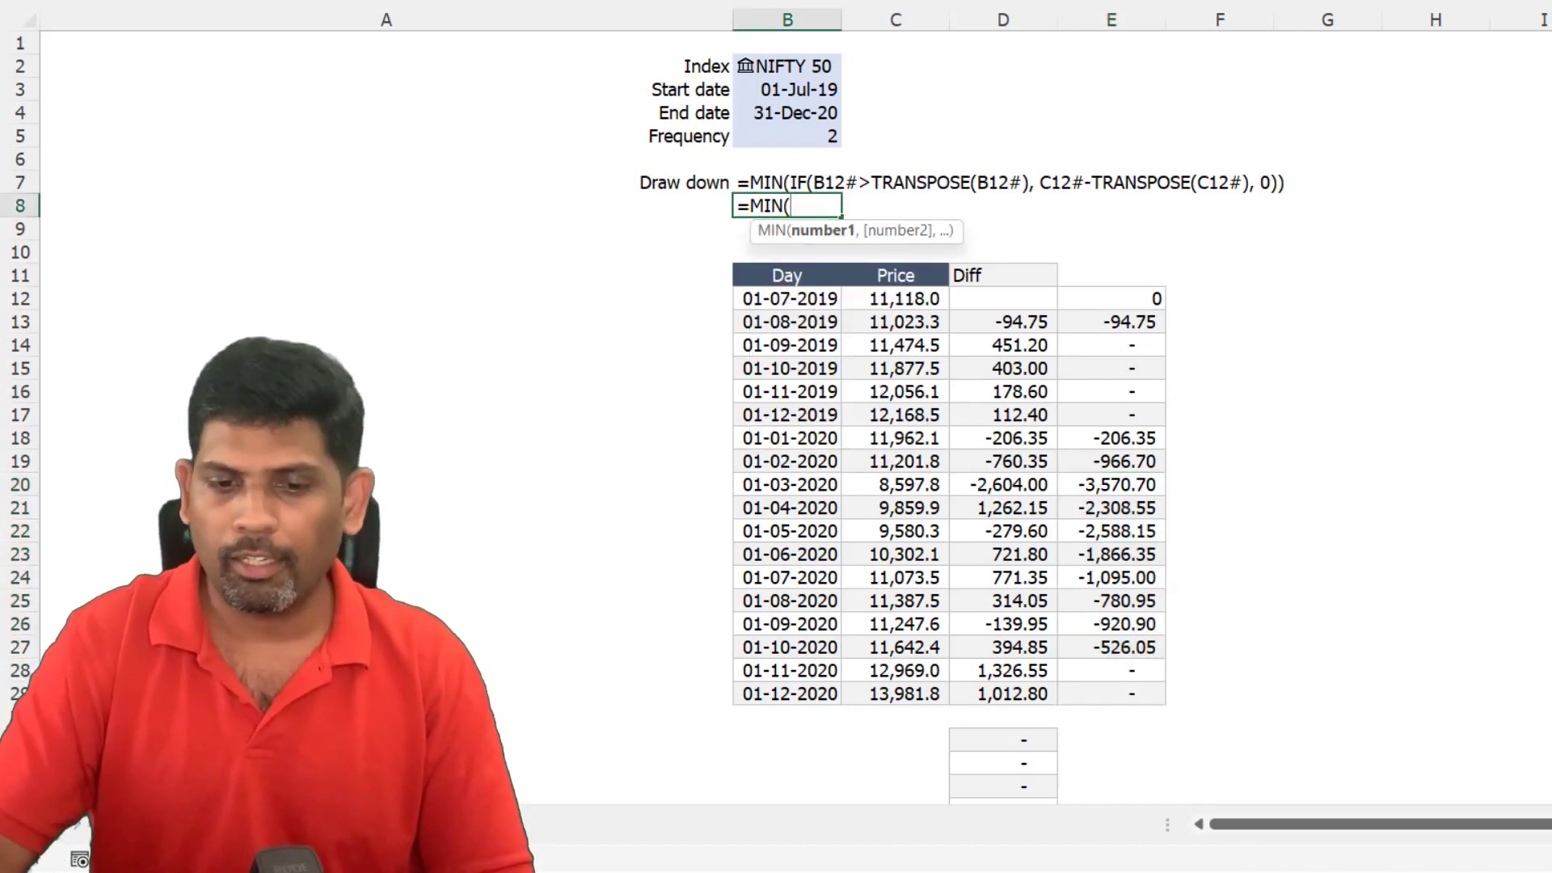
drag(1126, 298, 1125, 701)
text())
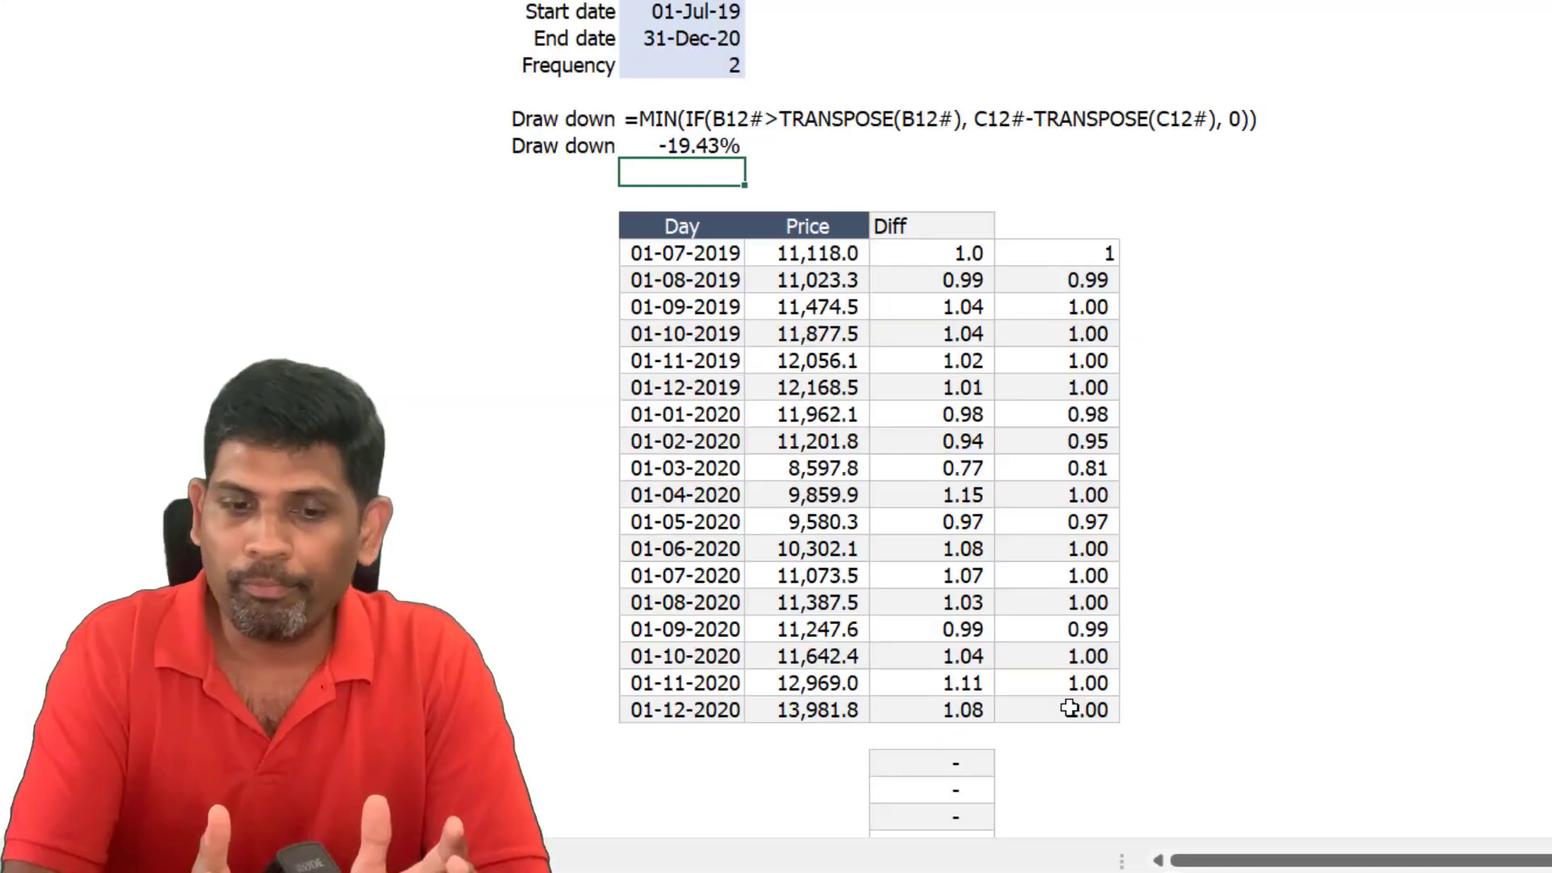